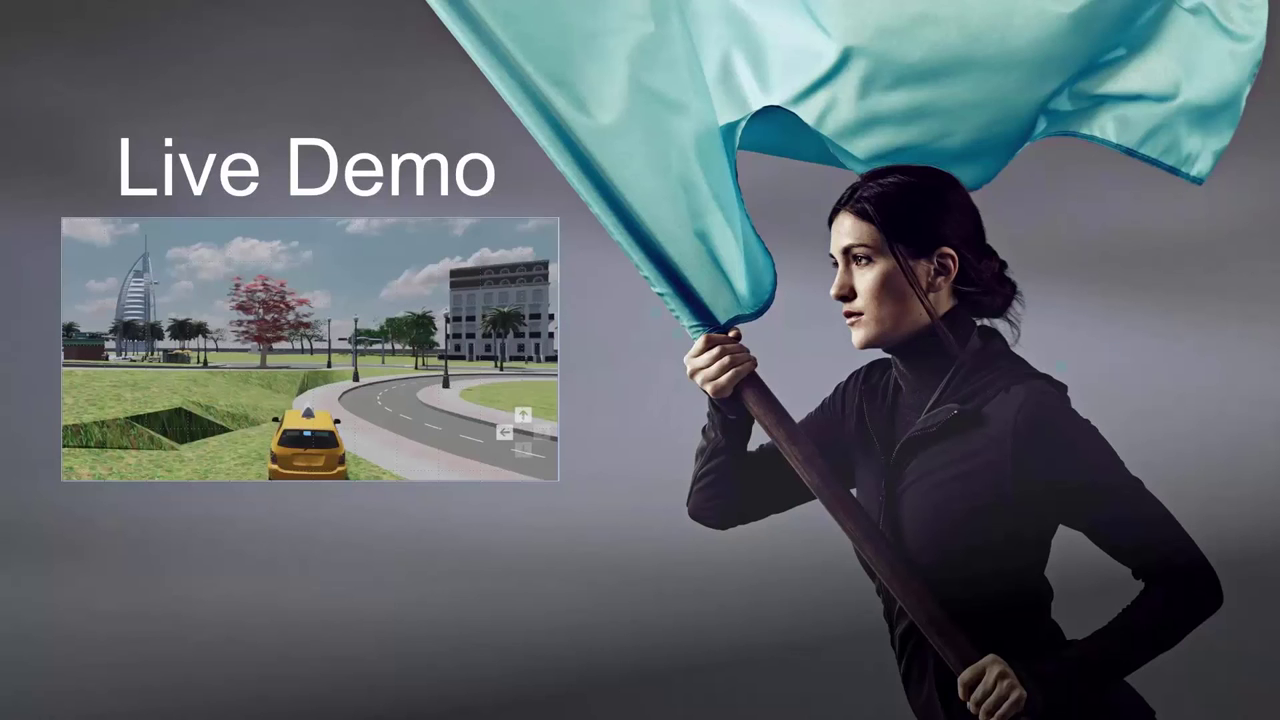
End the slide show, minimize the presentation and switch to InfraWorks 360 to view the Gaming Infrastructure model.
{"action": "key", "text": "Escape"}
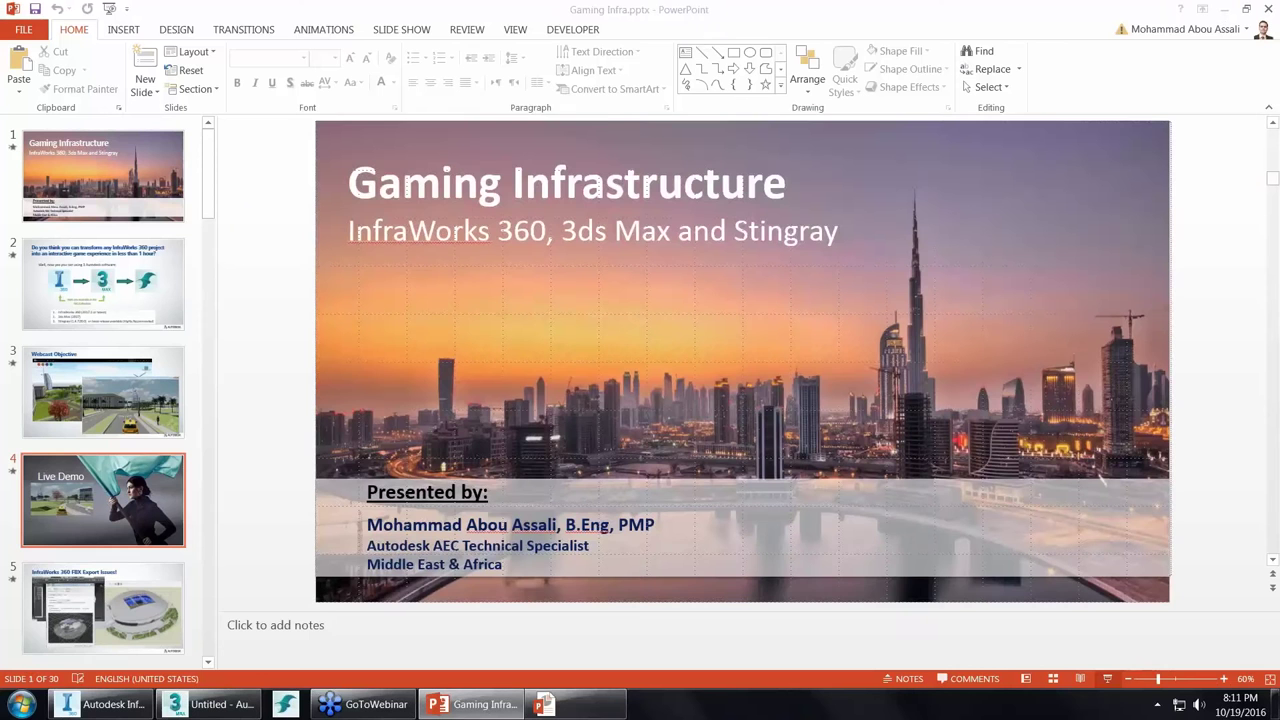
{"action": "left_click", "coordinate": [1222, 14]}
{"action": "left_click", "coordinate": [105, 704]}
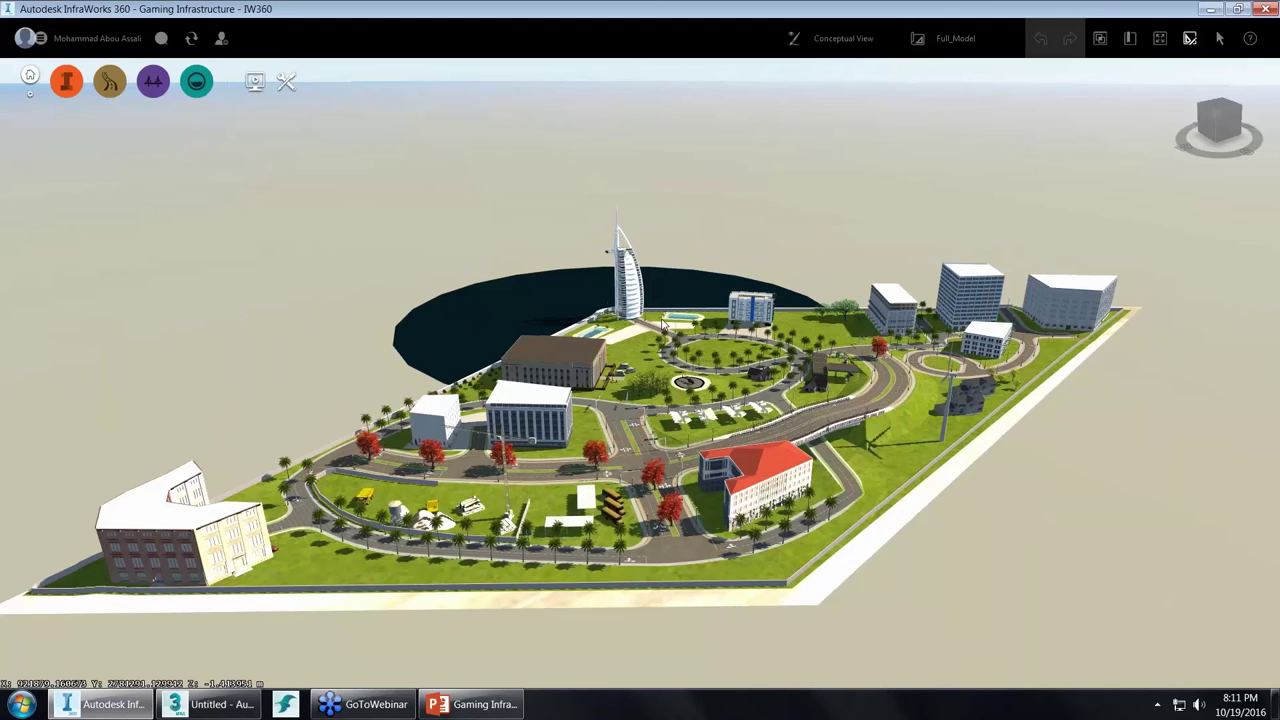
{"action": "scroll", "coordinate": [662, 330], "scroll_direction": "up", "scroll_amount": 1}
{"action": "scroll", "coordinate": [662, 325], "scroll_direction": "up", "scroll_amount": 2}
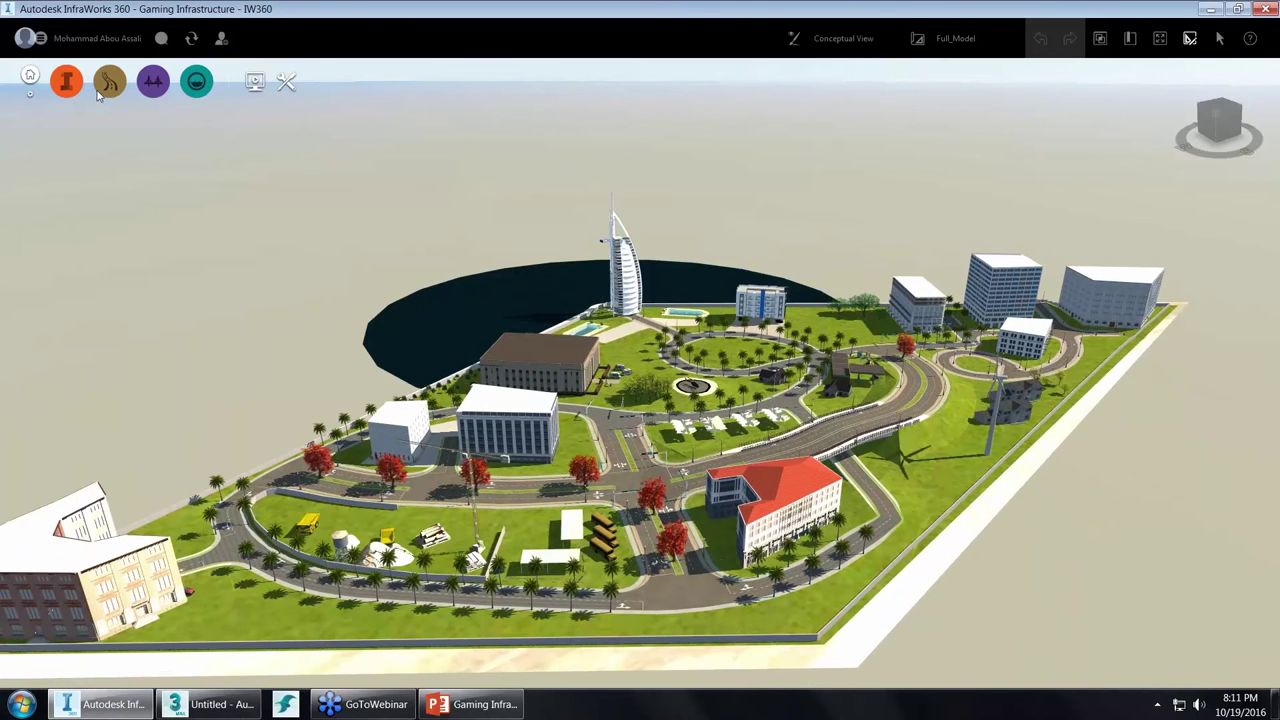
Show the model's data sources and narrow their list so the model view gets more room.
{"action": "left_click", "coordinate": [67, 82]}
{"action": "left_click", "coordinate": [117, 82]}
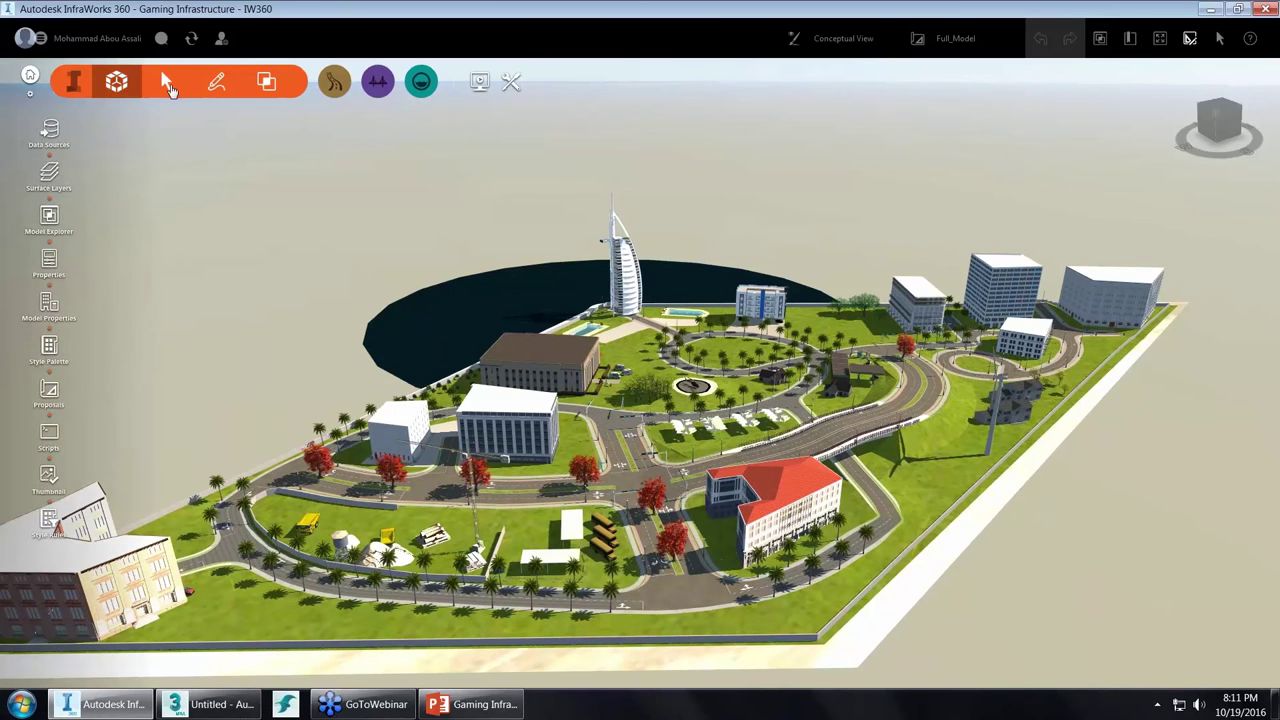
{"action": "left_click", "coordinate": [49, 130]}
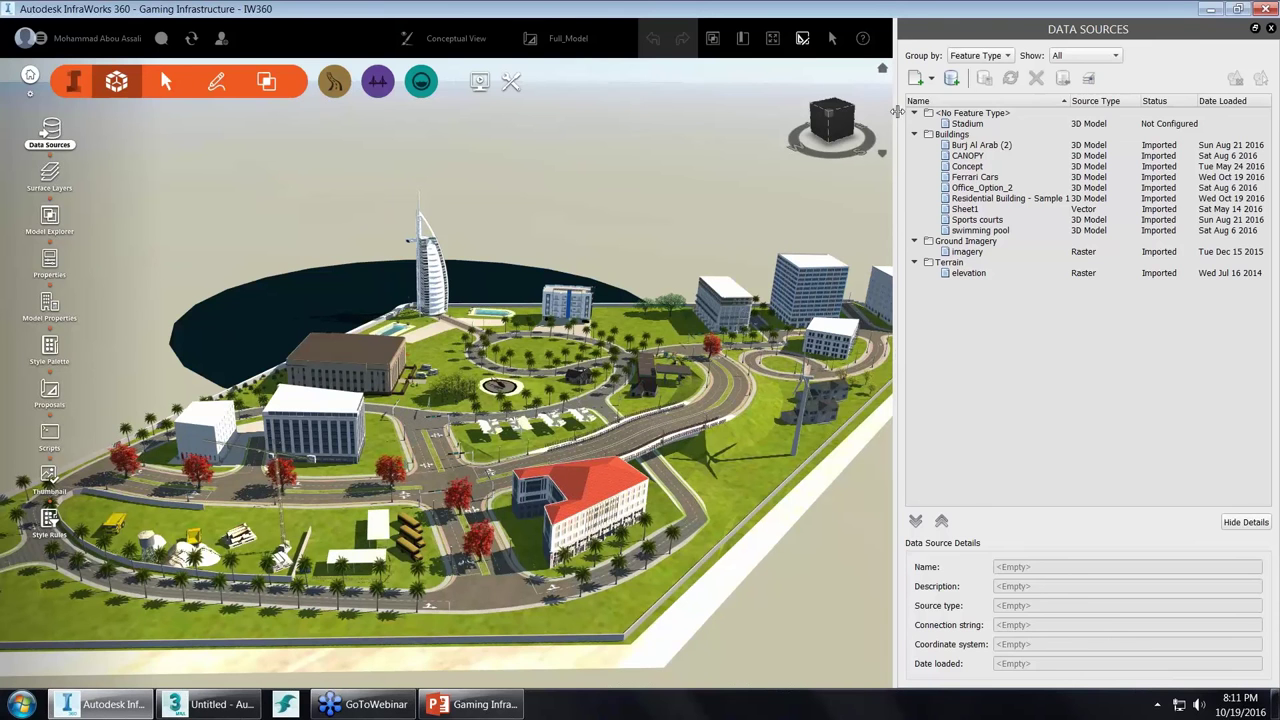
{"action": "left_click_drag", "start_coordinate": [896, 74], "coordinate": [908, 78]}
{"action": "left_click_drag", "start_coordinate": [908, 300], "coordinate": [988, 300]}
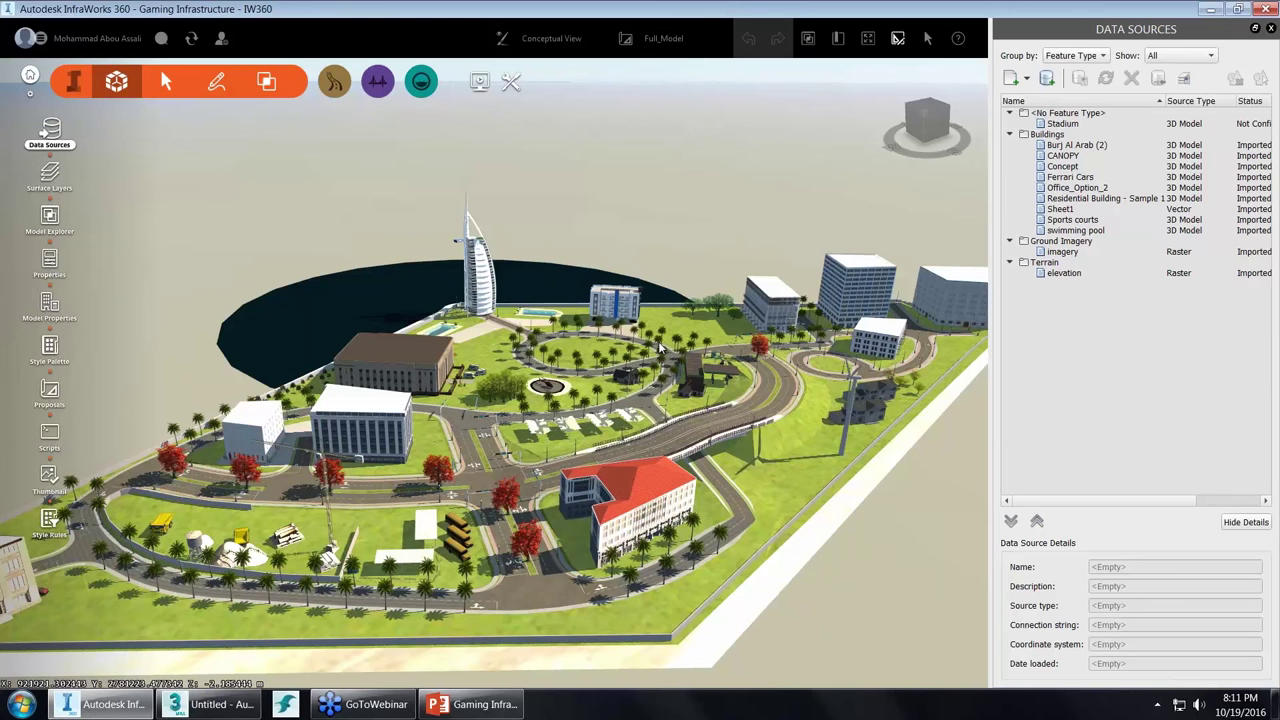
Review the 3D model export settings, including the interactive extent types, and close them without exporting.
{"action": "left_click", "coordinate": [480, 82]}
{"action": "left_click", "coordinate": [287, 84]}
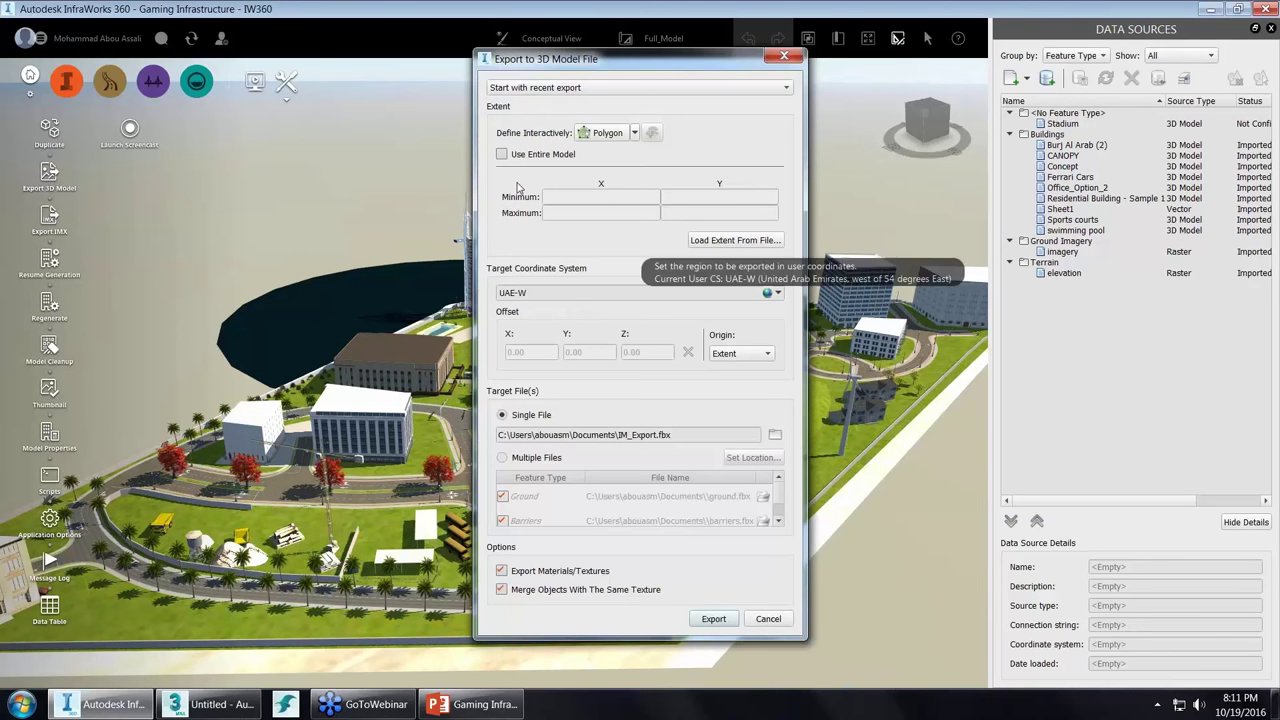
{"action": "left_click_drag", "start_coordinate": [614, 70], "coordinate": [716, 108]}
{"action": "left_click", "coordinate": [737, 171]}
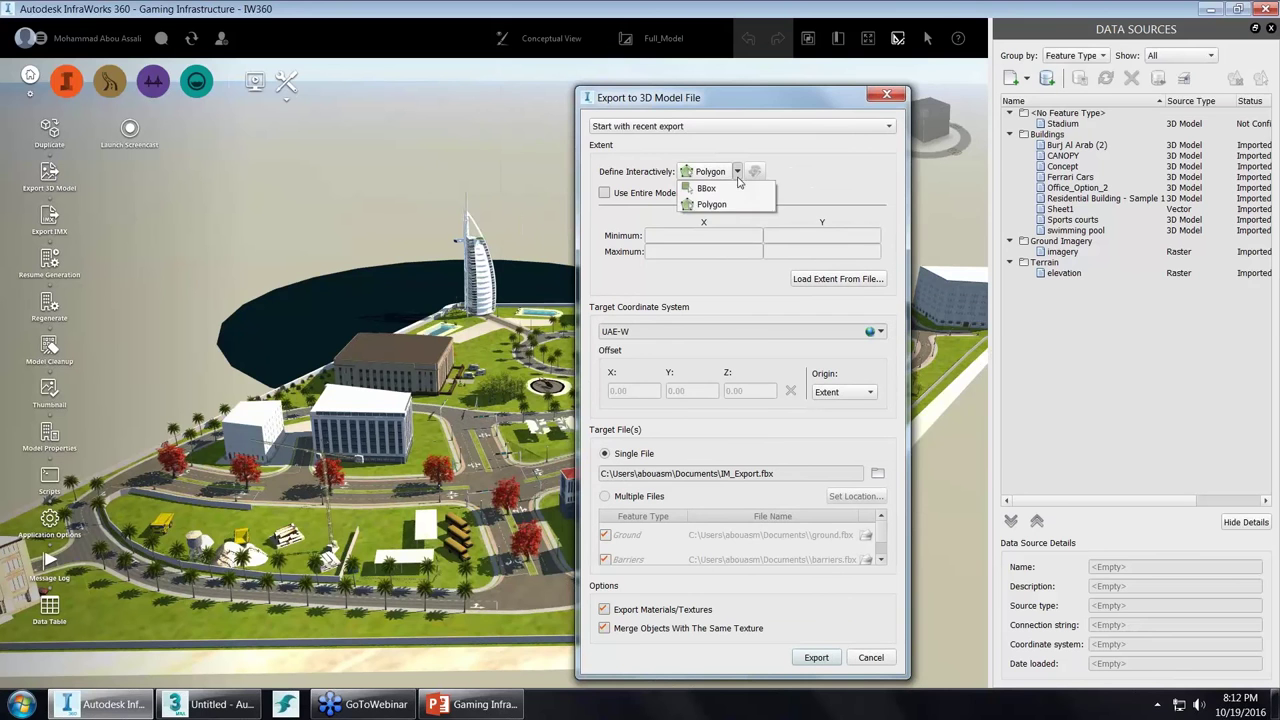
{"action": "left_click", "coordinate": [835, 180]}
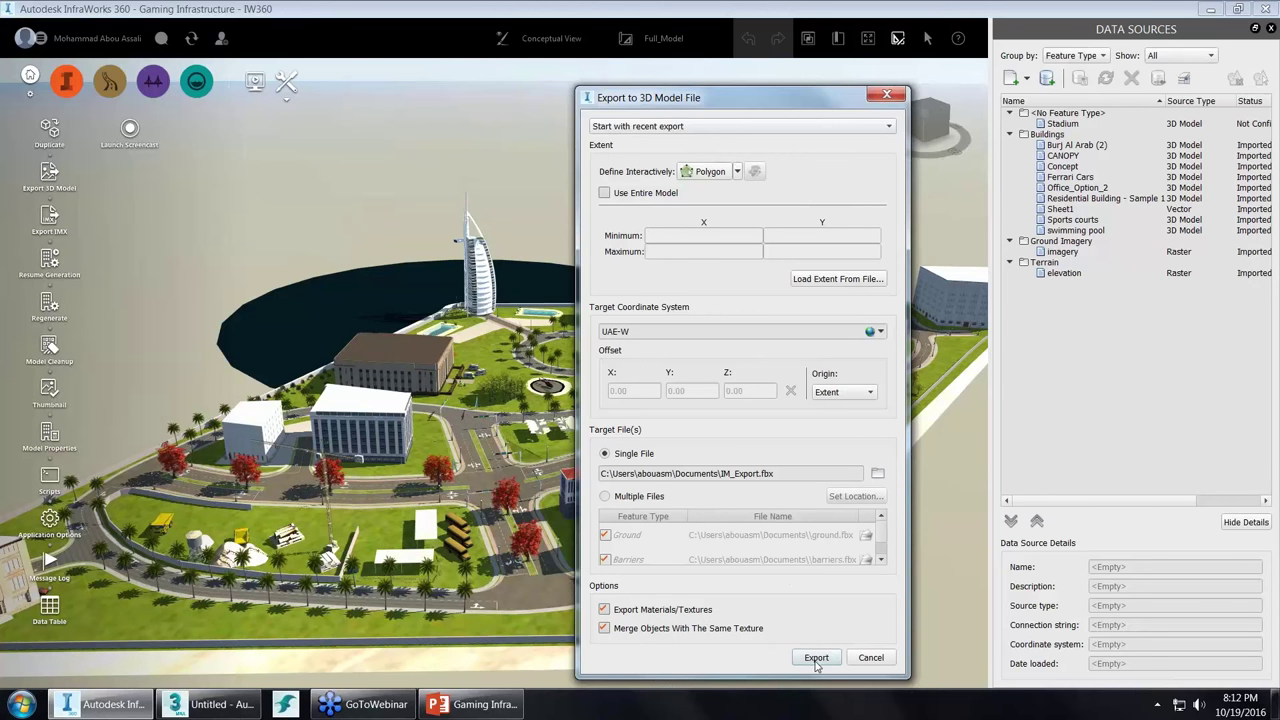
{"action": "left_click", "coordinate": [869, 658]}
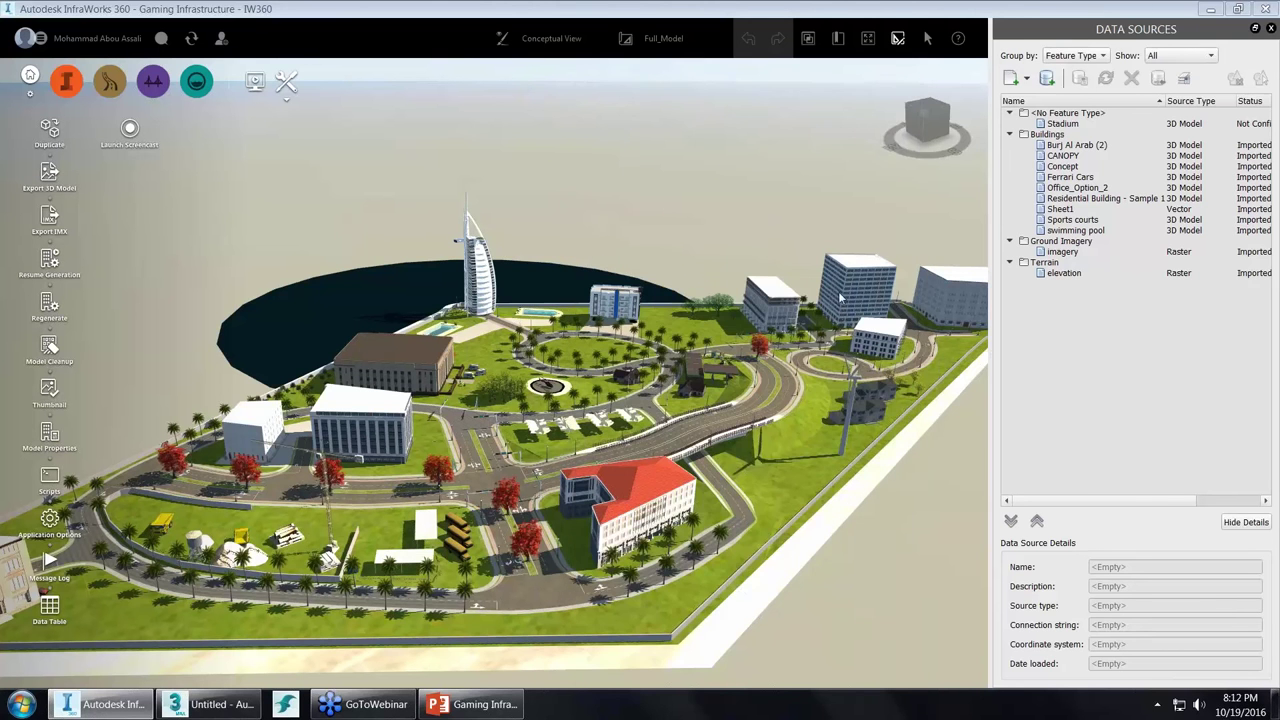
Minimize InfraWorks, check the files in the desktop folder "IW360_FBX _Full_Export" and minimize the folder window.
{"action": "left_click", "coordinate": [1203, 10]}
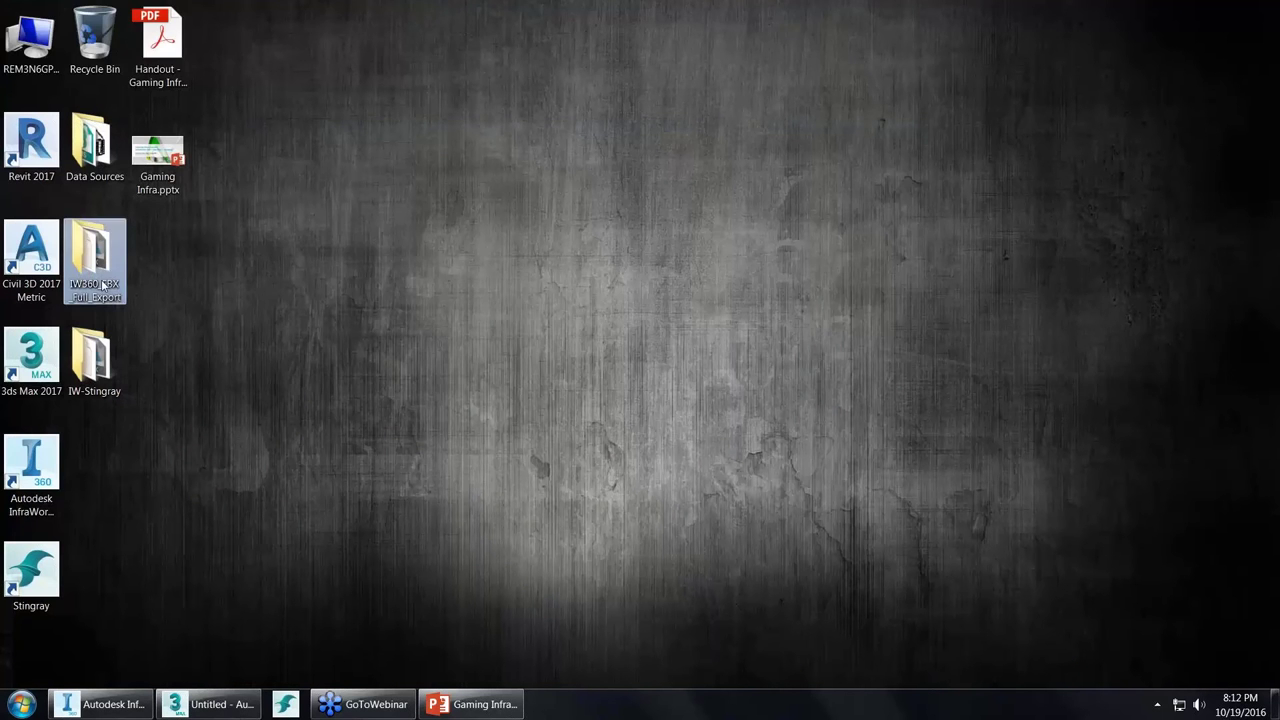
{"action": "double_click", "coordinate": [110, 282]}
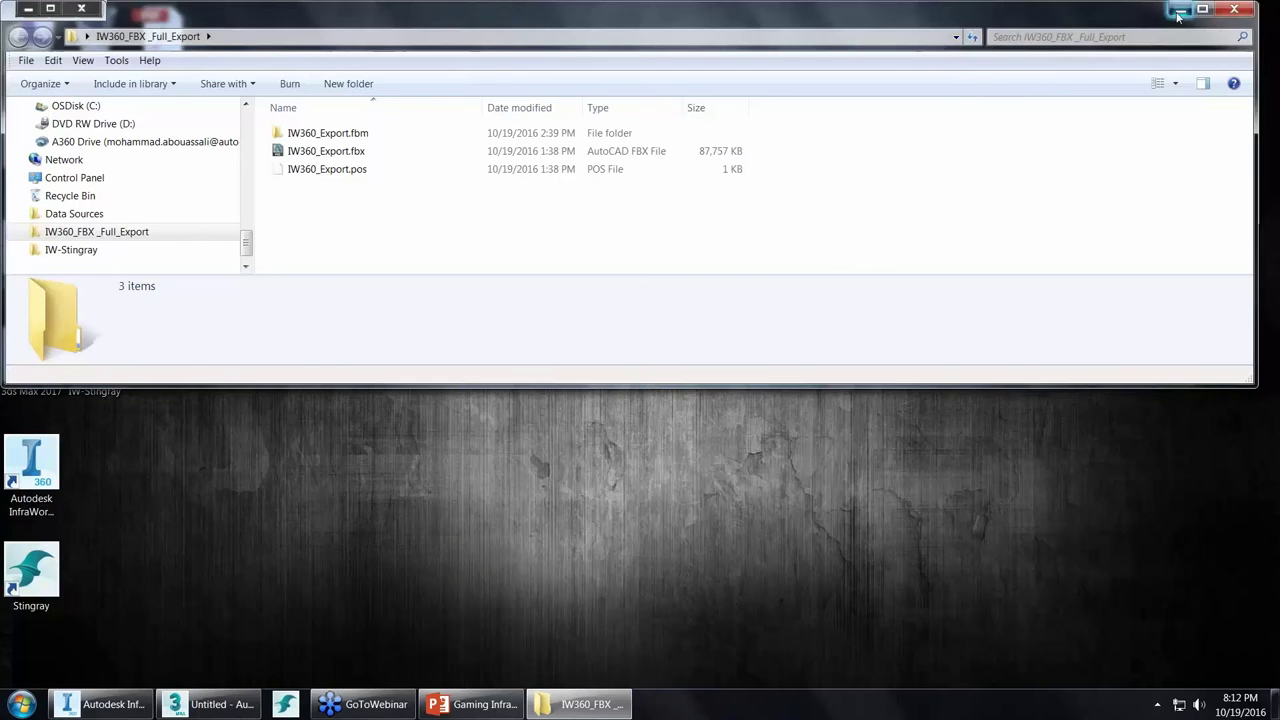
{"action": "left_click", "coordinate": [1180, 16]}
Switch to 3ds Max and examine the imported city model around the sail-shaped tower, pools and access road.
{"action": "left_click", "coordinate": [208, 704]}
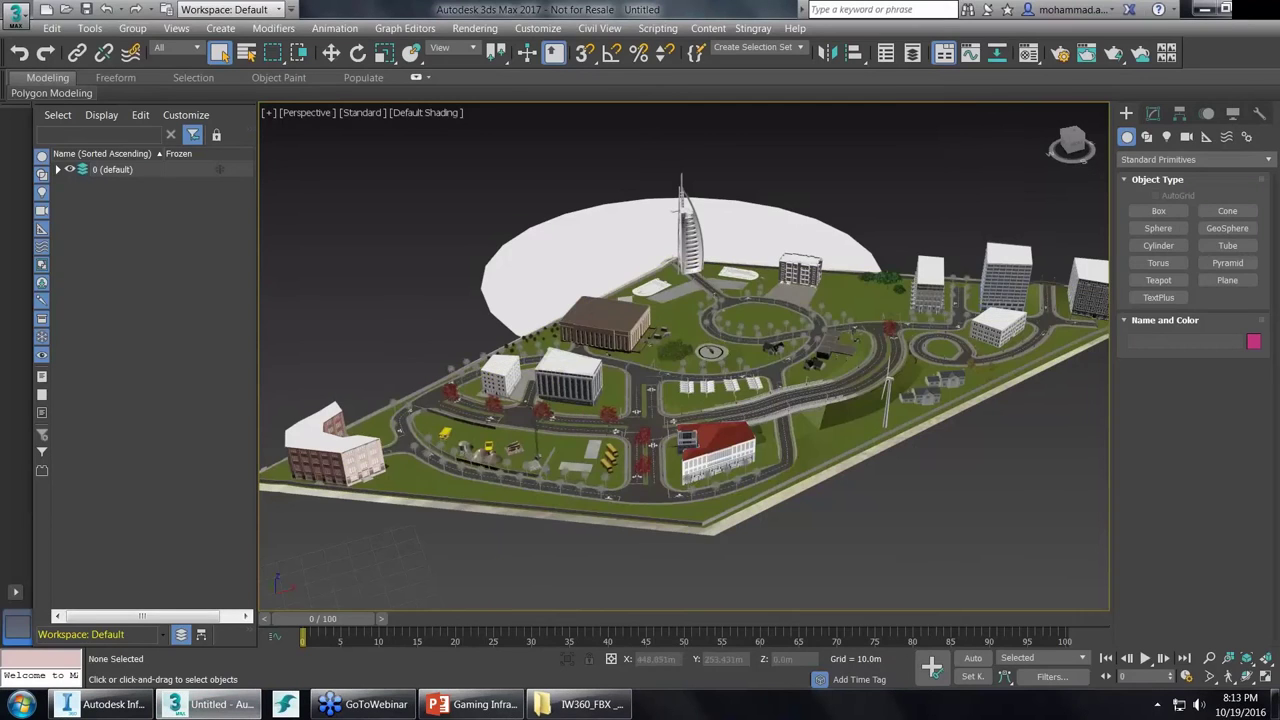
{"action": "mouse_move", "coordinate": [640, 330]}
{"action": "middle_mouse_down", "text": "alt"}
{"action": "mouse_move", "coordinate": [655, 322]}
{"action": "mouse_move", "coordinate": [660, 335]}
{"action": "mouse_move", "coordinate": [630, 345]}
{"action": "middle_mouse_up", "text": "alt"}
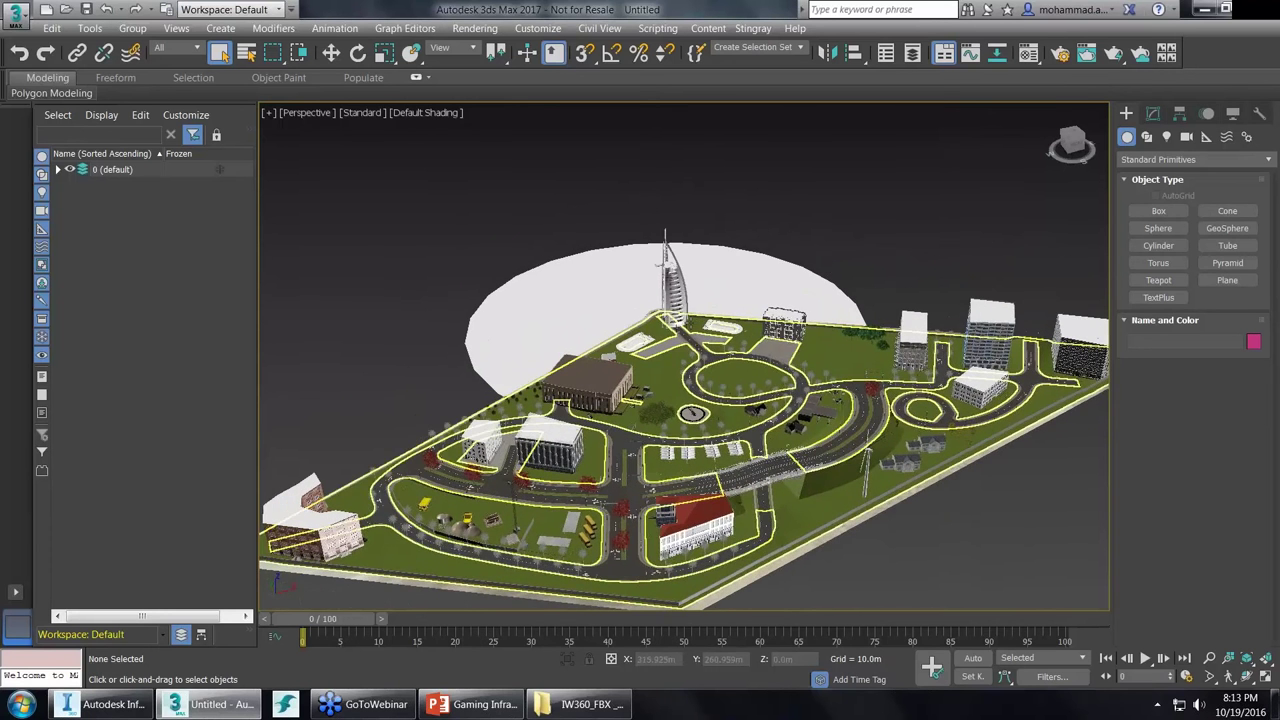
{"action": "scroll", "coordinate": [630, 345], "scroll_direction": "up", "scroll_amount": 10}
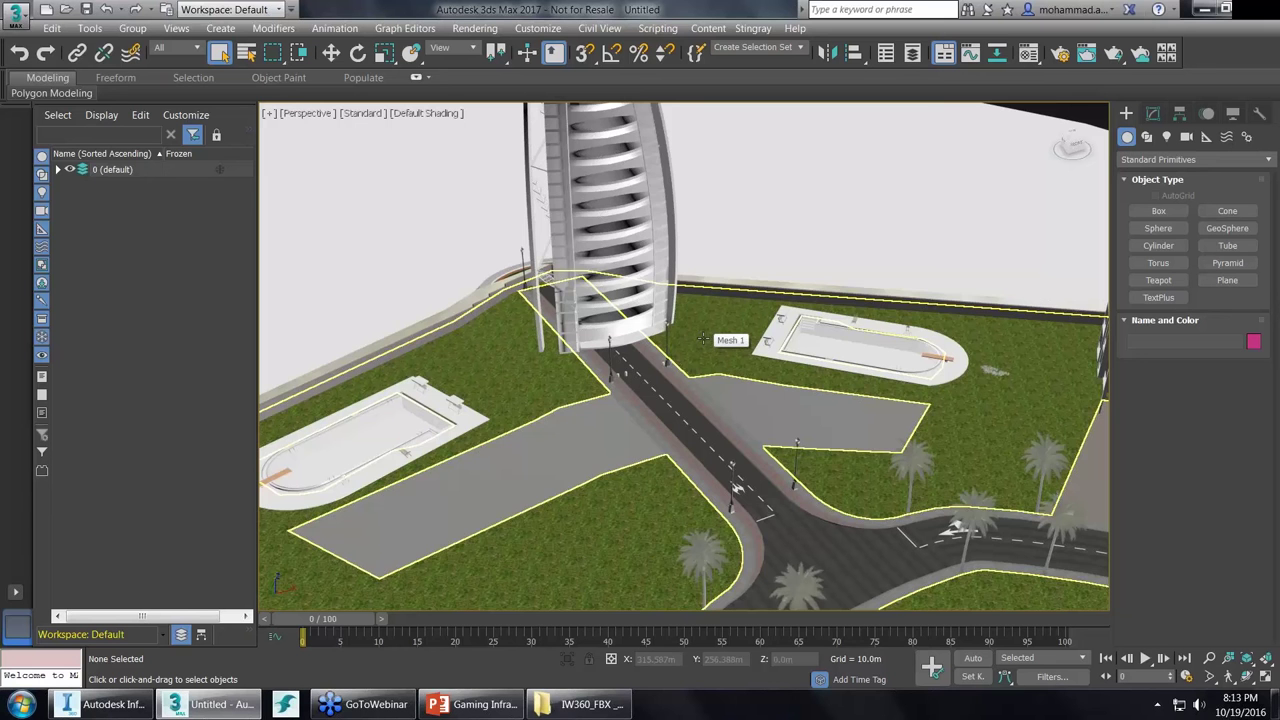
{"action": "scroll", "coordinate": [703, 339], "scroll_direction": "down", "scroll_amount": 1}
{"action": "scroll", "coordinate": [576, 323], "scroll_direction": "down", "scroll_amount": 3}
{"action": "scroll", "coordinate": [576, 323], "scroll_direction": "down", "scroll_amount": 2}
{"action": "scroll", "coordinate": [646, 350], "scroll_direction": "up", "scroll_amount": 2}
{"action": "left_click", "coordinate": [646, 350]}
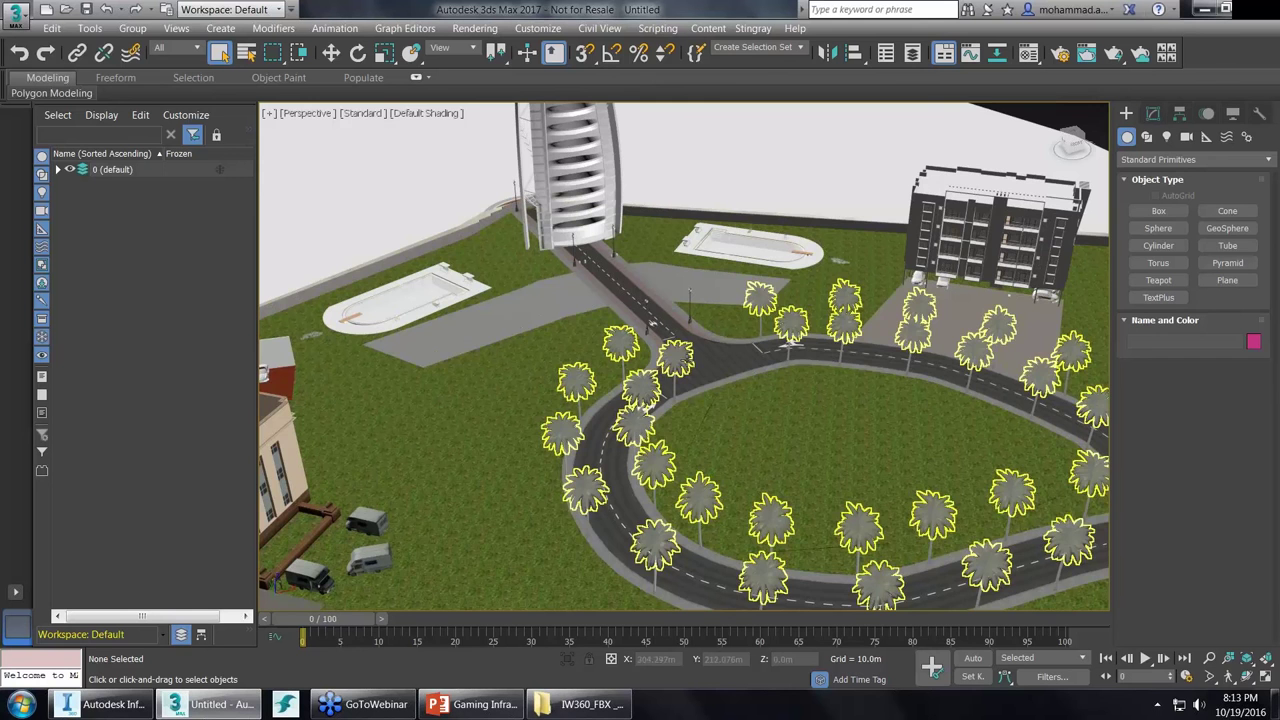
Examine the imported cars, swimming pool, residential building and overall site for missing materials and textures.
{"action": "scroll", "coordinate": [457, 418], "scroll_direction": "down", "scroll_amount": 5}
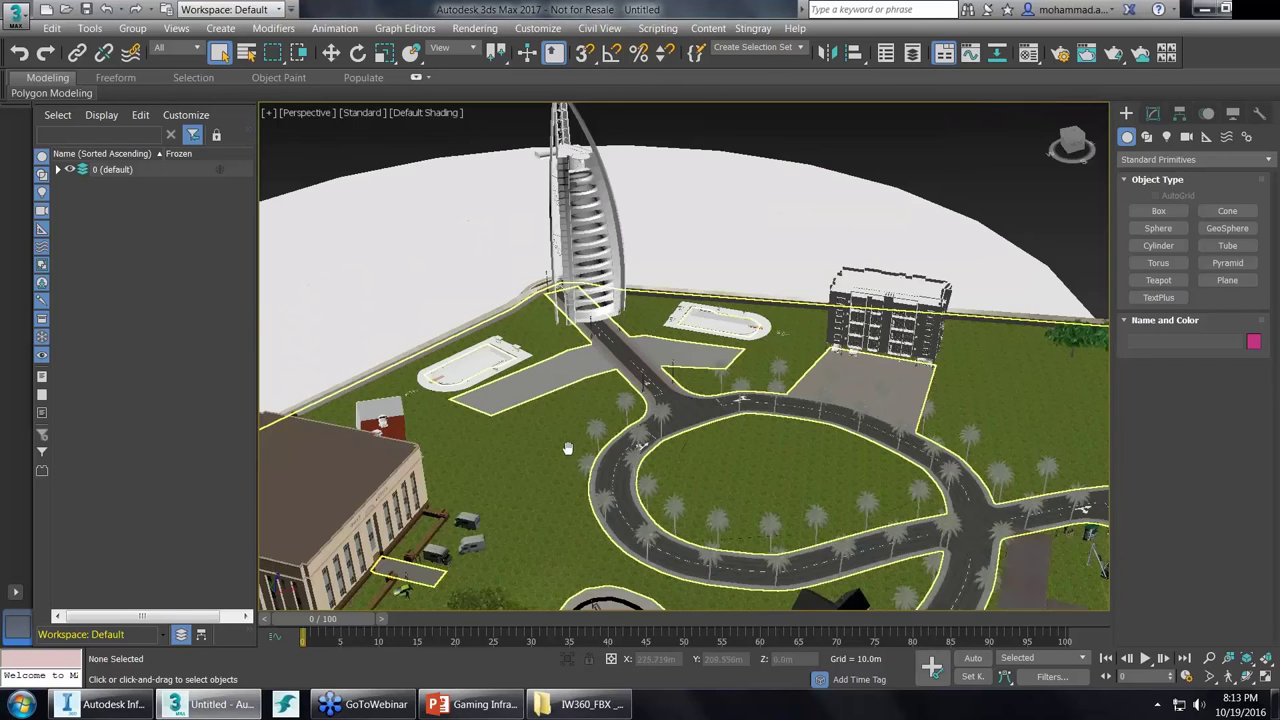
{"action": "scroll", "coordinate": [797, 457], "scroll_direction": "up", "scroll_amount": 5}
{"action": "scroll", "coordinate": [797, 457], "scroll_direction": "up", "scroll_amount": 3}
{"action": "scroll", "coordinate": [797, 457], "scroll_direction": "down", "scroll_amount": 1}
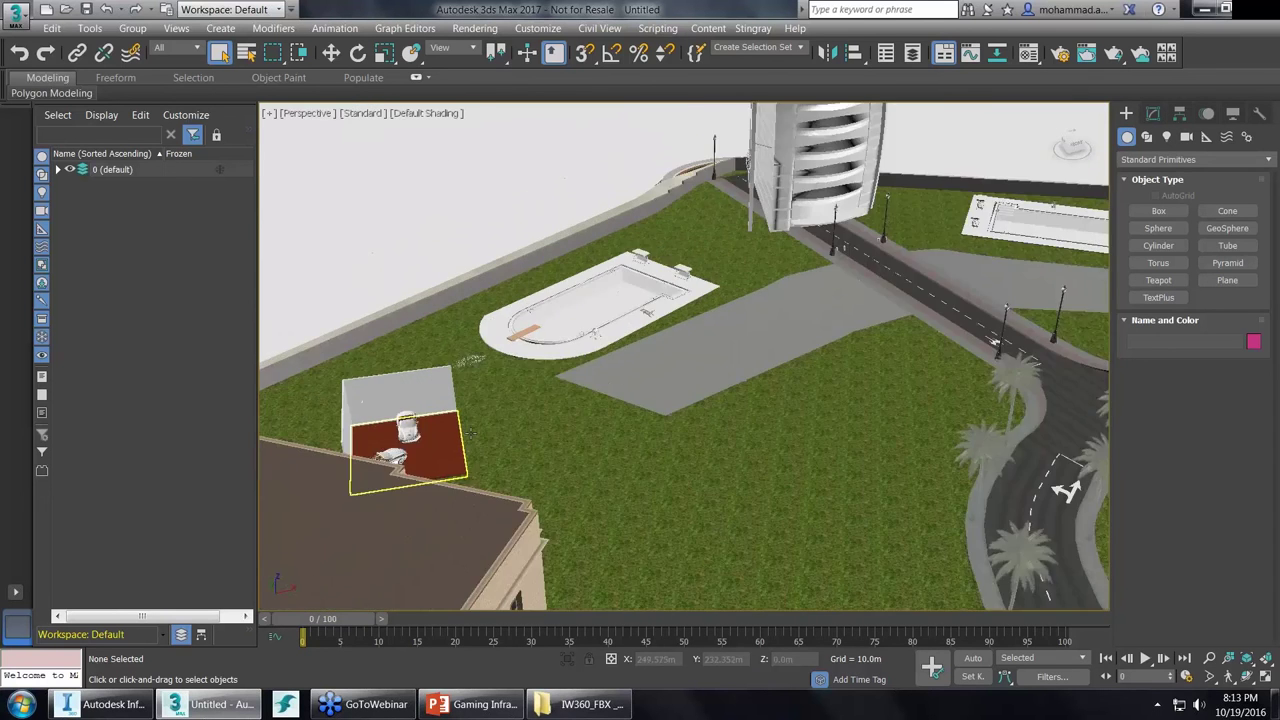
{"action": "scroll", "coordinate": [571, 380], "scroll_direction": "up", "scroll_amount": 4}
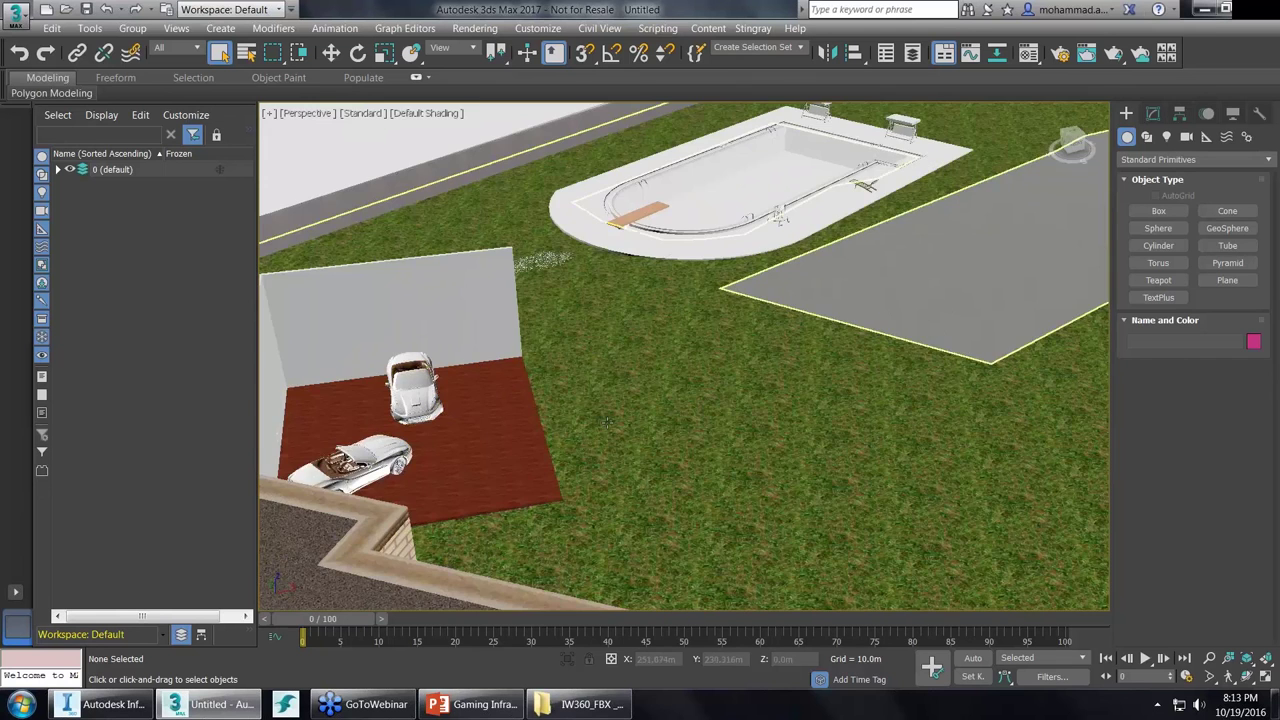
{"action": "scroll", "coordinate": [632, 421], "scroll_direction": "down", "scroll_amount": 6}
{"action": "scroll", "coordinate": [632, 421], "scroll_direction": "up", "scroll_amount": 4}
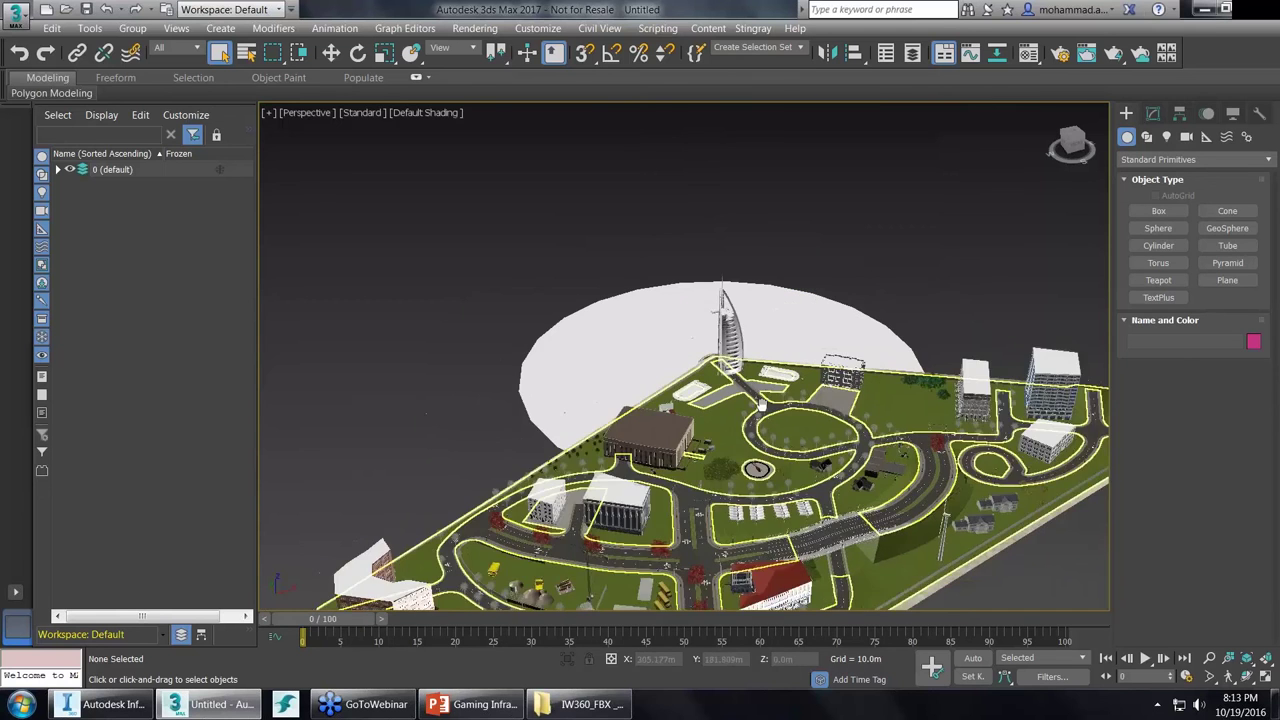
{"action": "scroll", "coordinate": [660, 420], "scroll_direction": "up", "scroll_amount": 8}
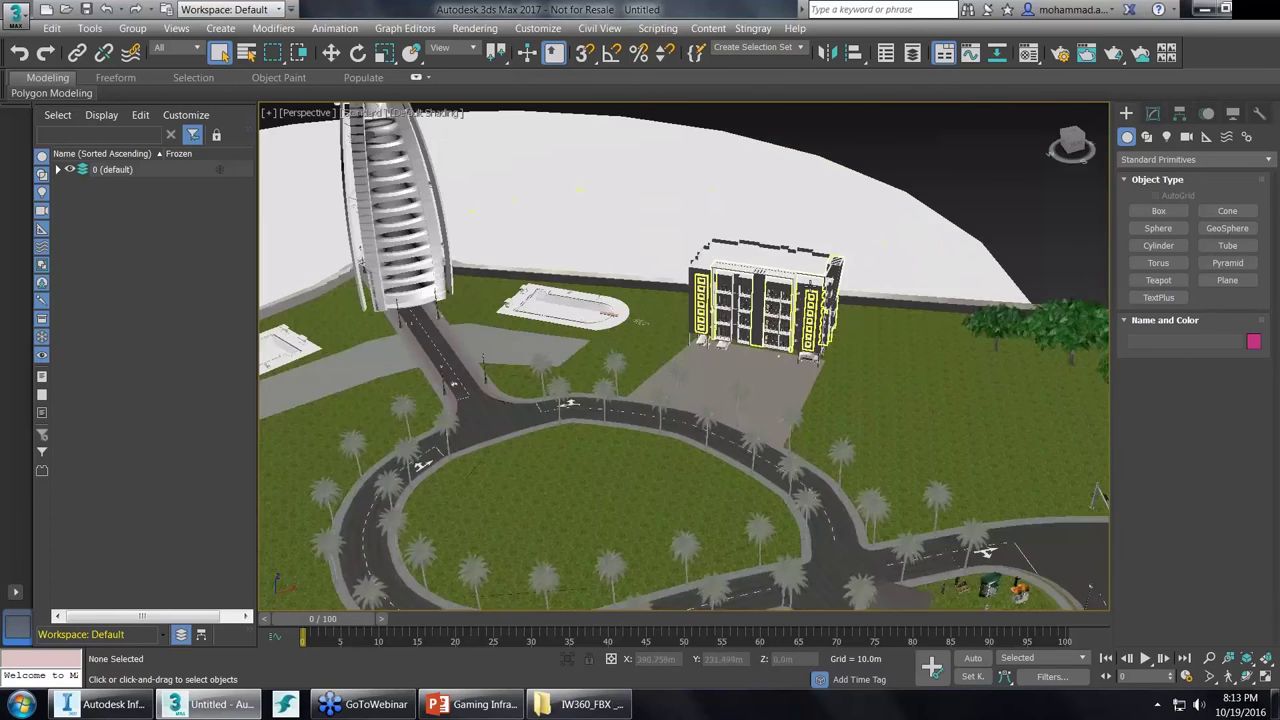
{"action": "scroll", "coordinate": [689, 475], "scroll_direction": "down", "scroll_amount": 10}
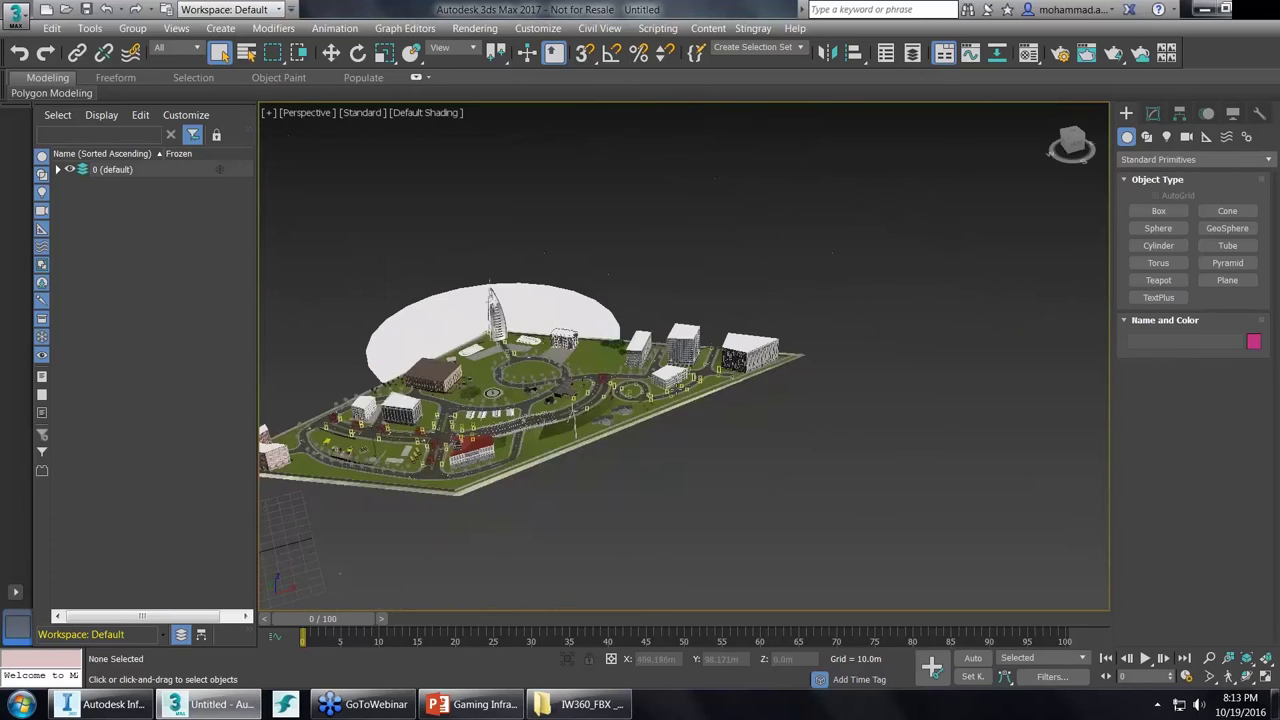
{"action": "middle_click_drag", "start_coordinate": [860, 330], "coordinate": [772, 287], "text": "alt"}
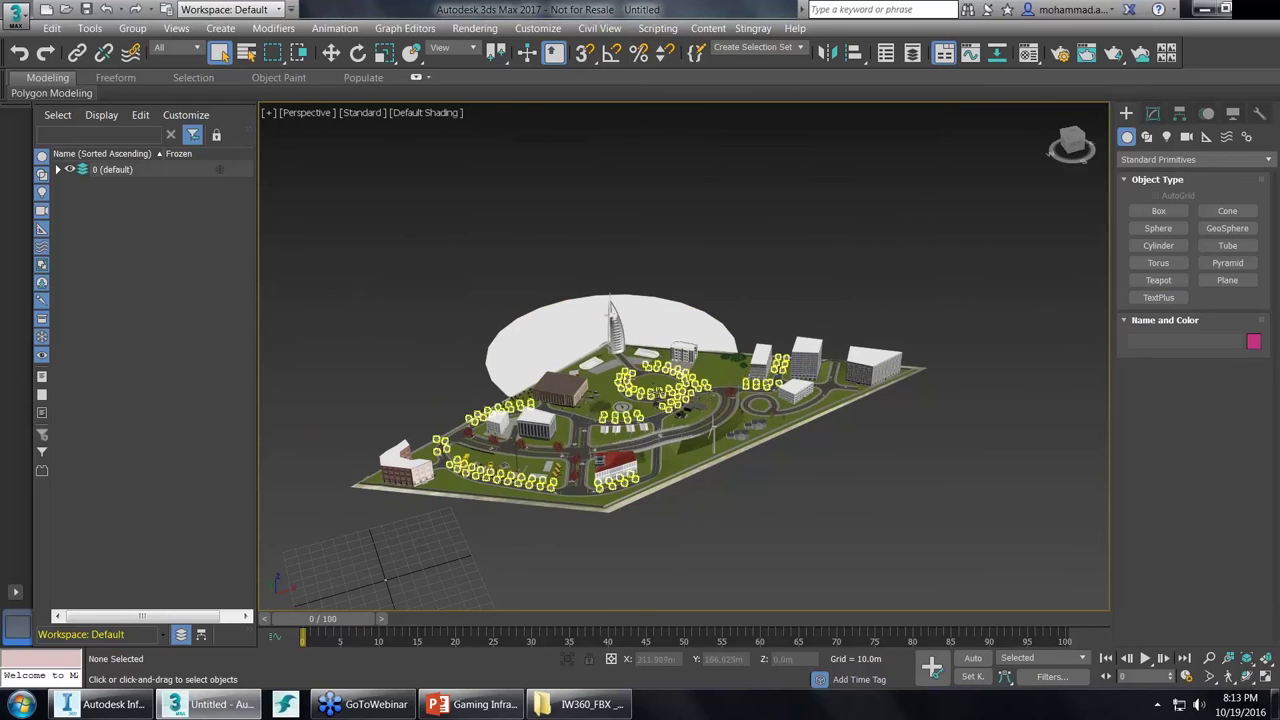
{"action": "scroll", "coordinate": [662, 390], "scroll_direction": "up", "scroll_amount": 5}
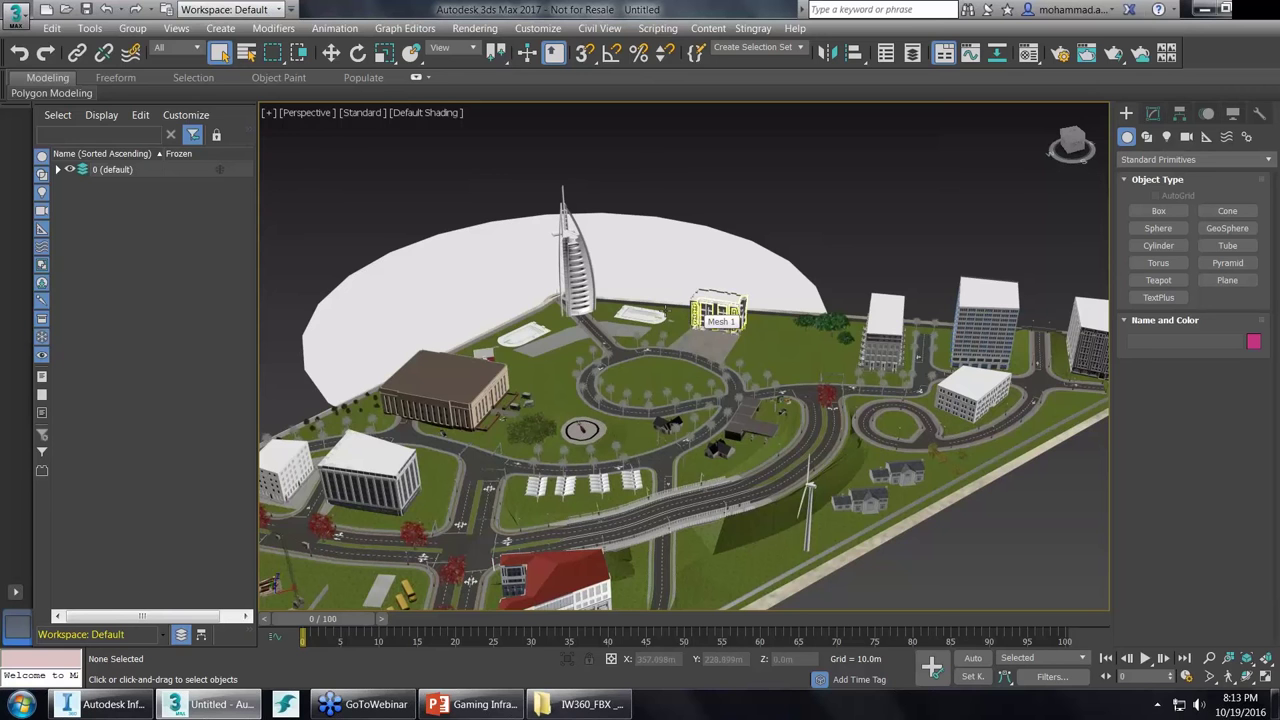
Reset the 3ds Max scene to an empty one.
{"action": "left_click", "coordinate": [16, 16]}
{"action": "left_click", "coordinate": [56, 90]}
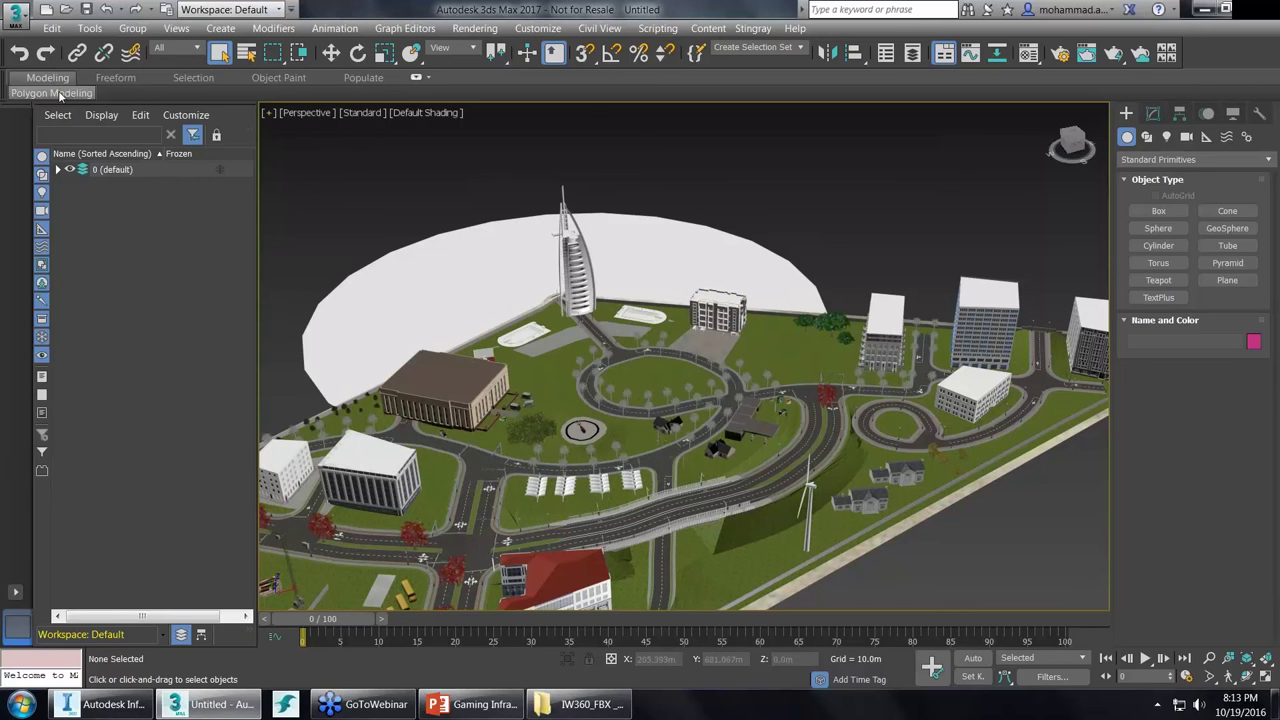
{"action": "left_click", "coordinate": [640, 378]}
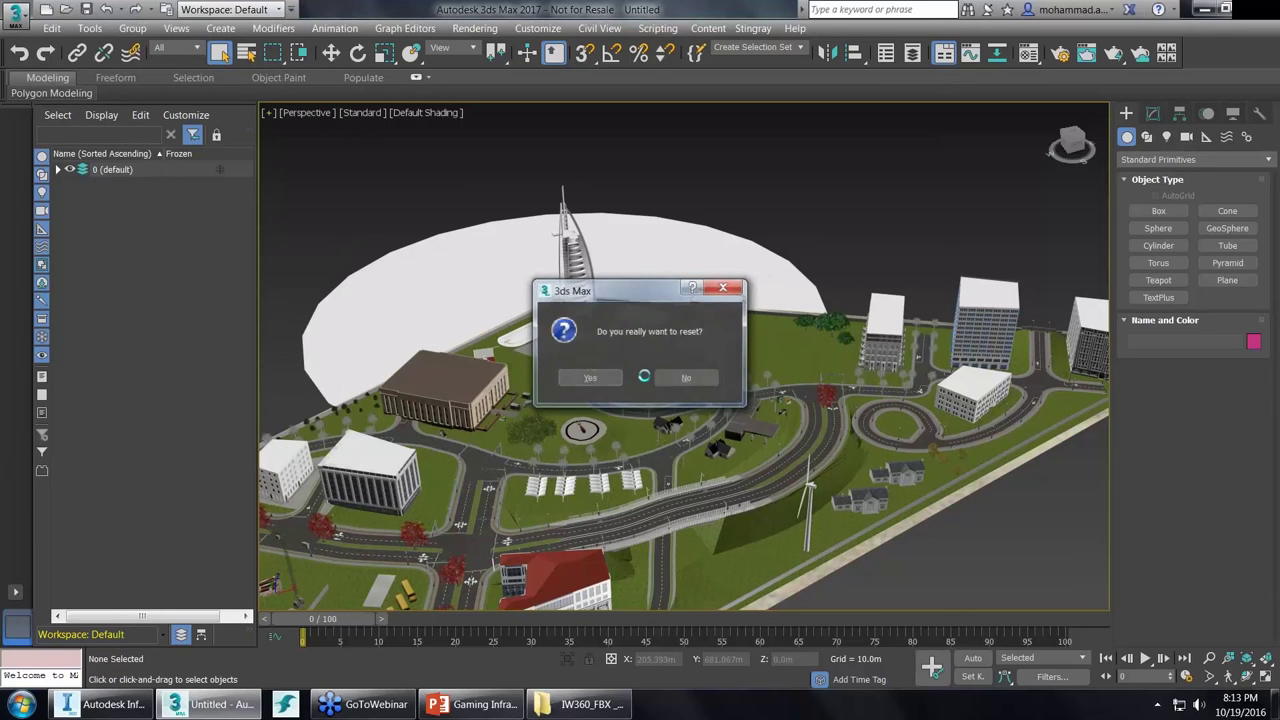
{"action": "left_click", "coordinate": [582, 379]}
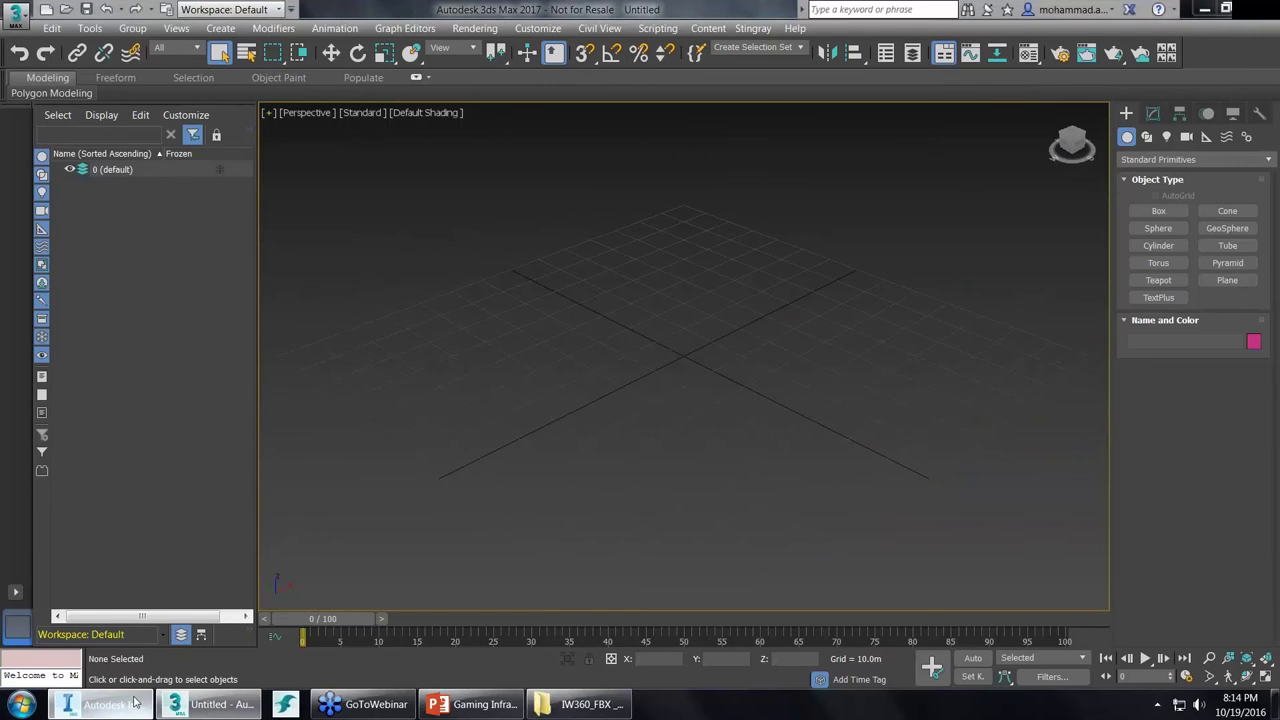
Switch back to InfraWorks, activate the StingrayExport proposal and inspect the model around the roundabout and tower.
{"action": "left_click", "coordinate": [120, 704]}
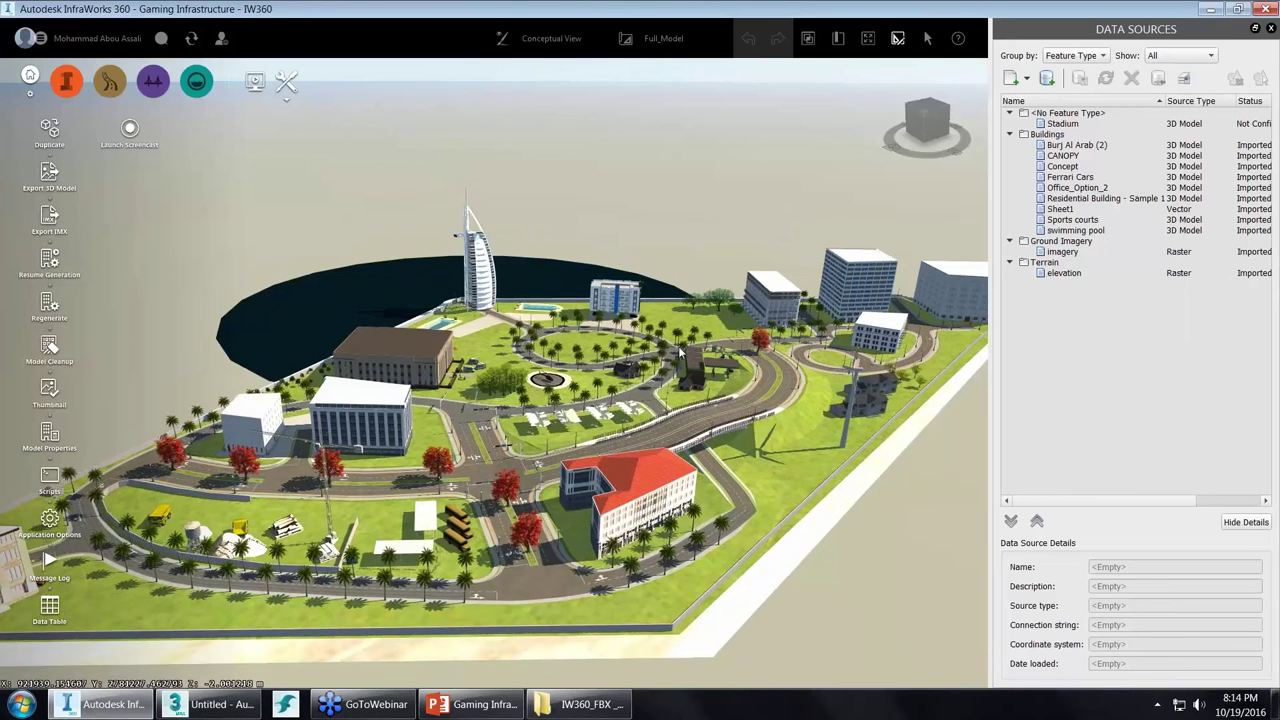
{"action": "scroll", "coordinate": [586, 304], "scroll_direction": "up", "scroll_amount": 2}
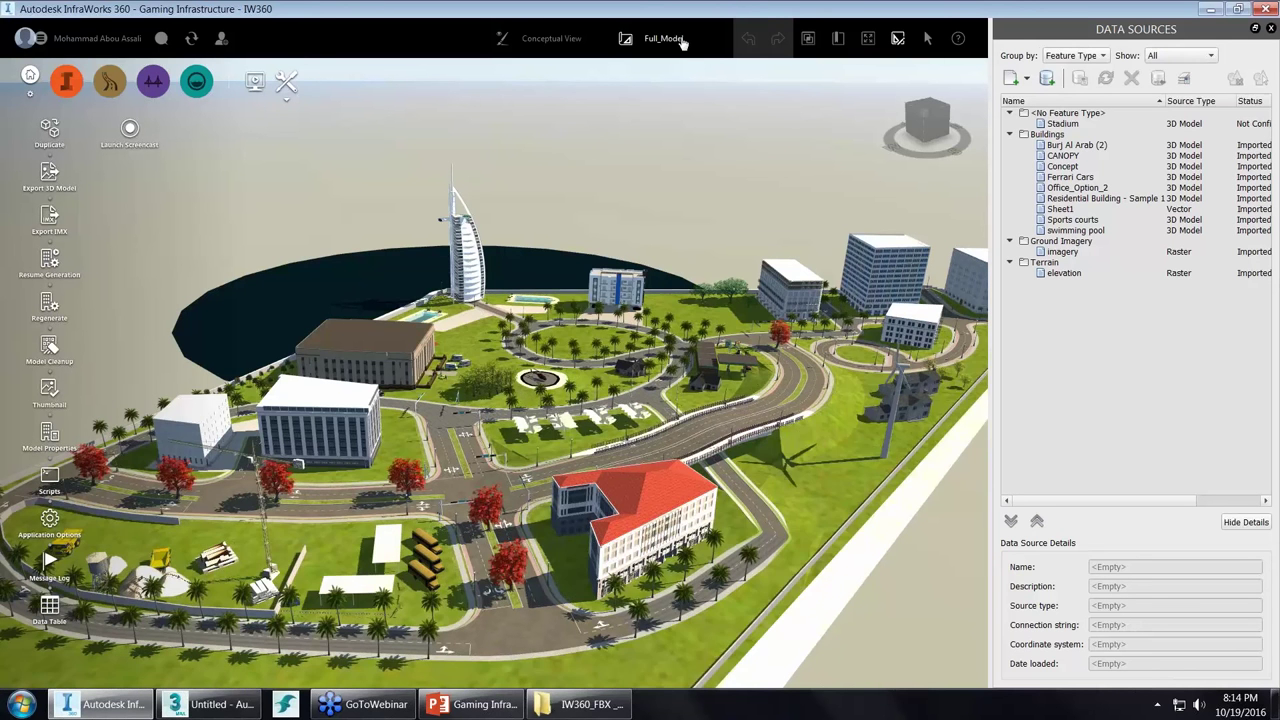
{"action": "left_click", "coordinate": [683, 42]}
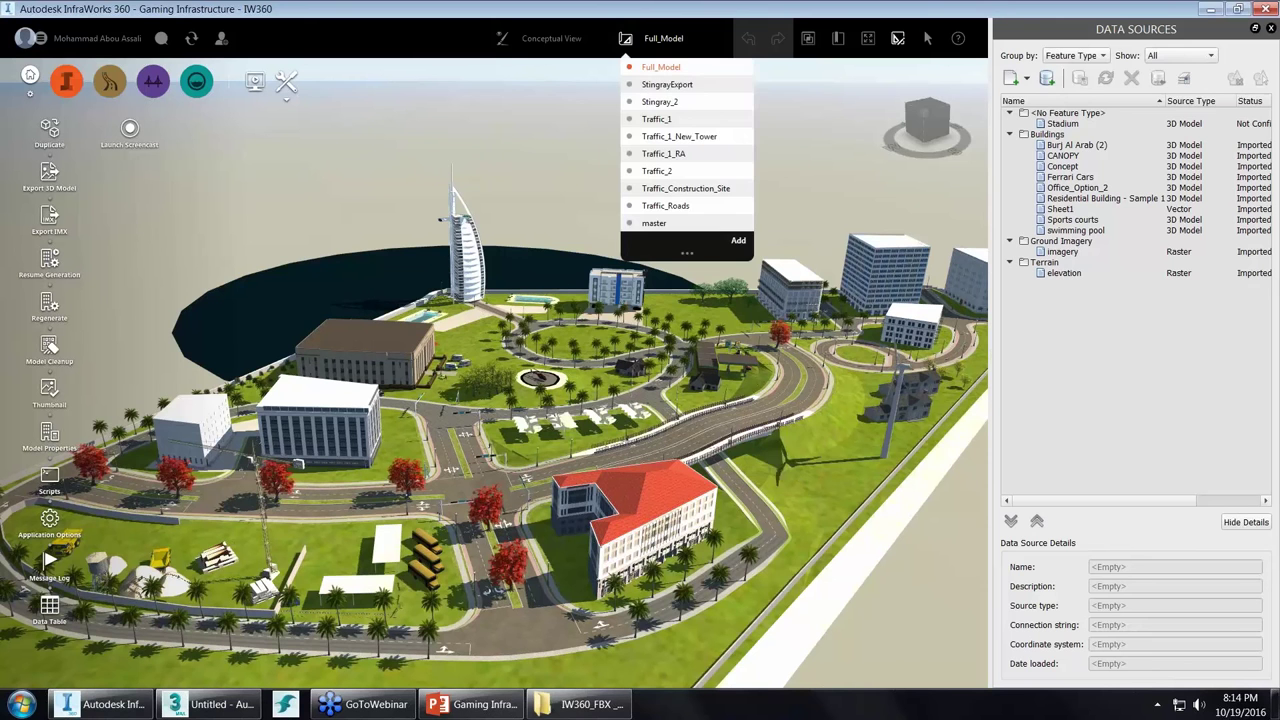
{"action": "left_click", "coordinate": [669, 85]}
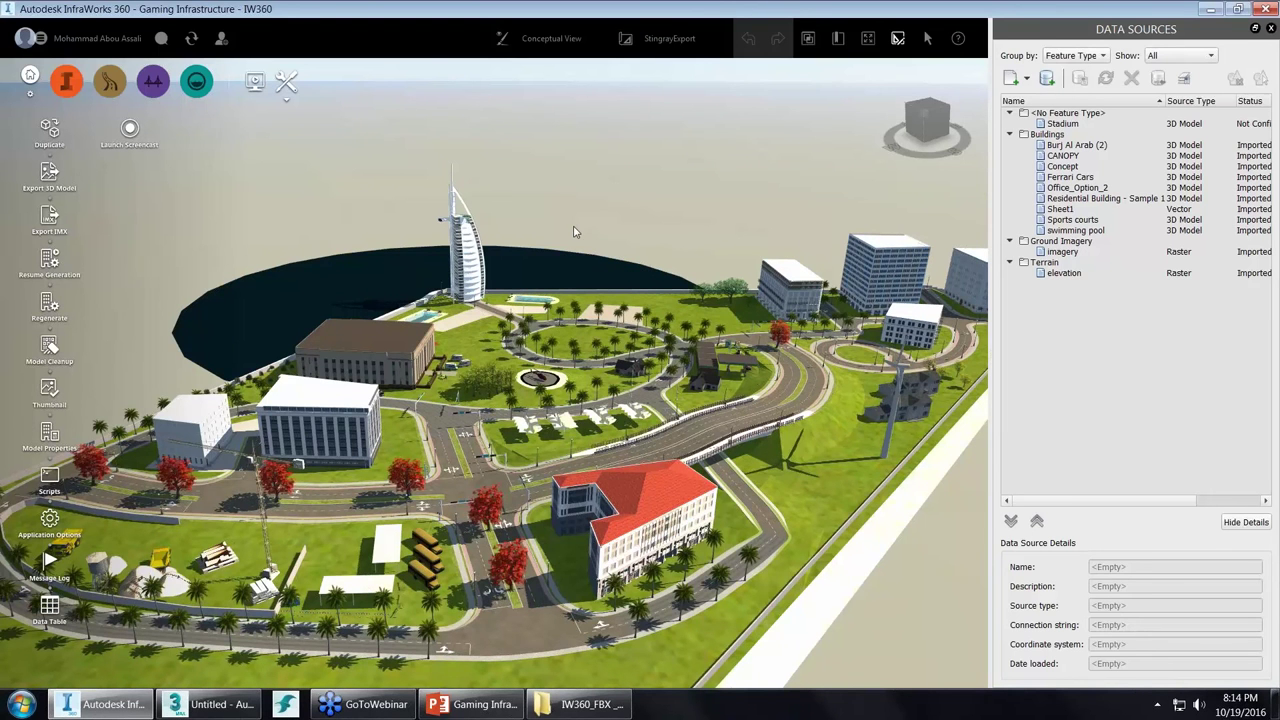
{"action": "scroll", "coordinate": [574, 232], "scroll_direction": "up", "scroll_amount": 3}
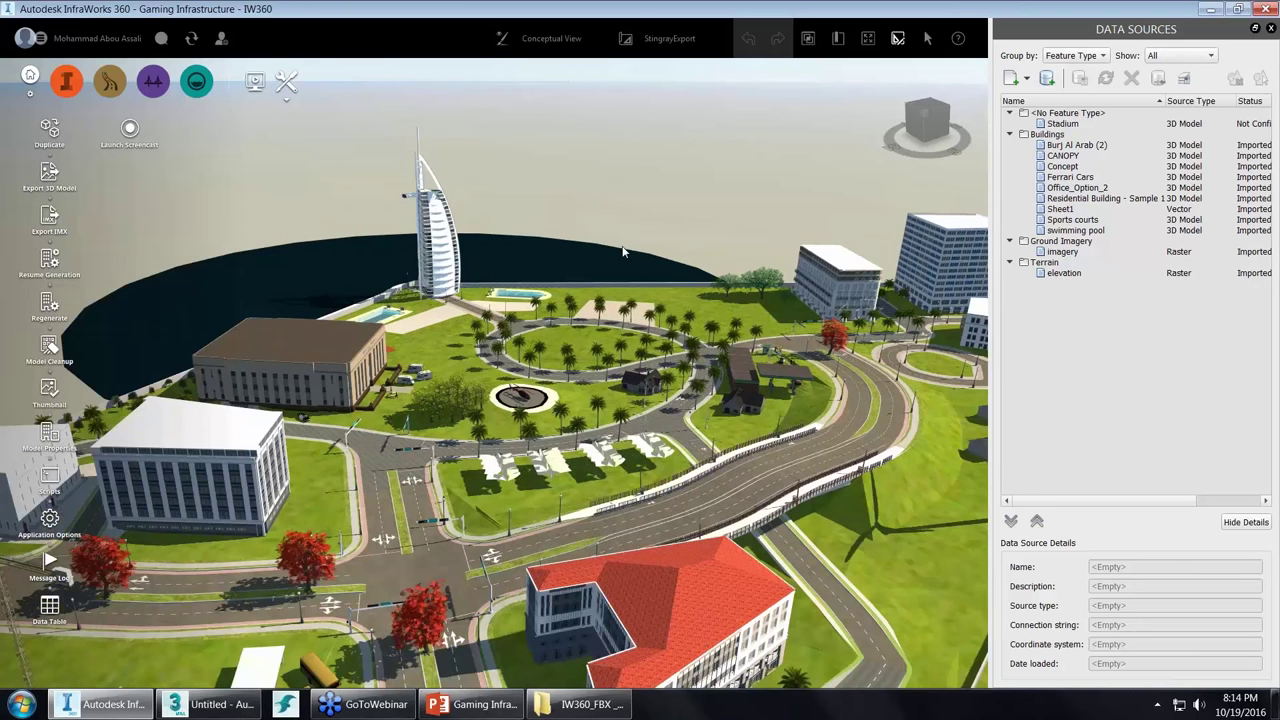
{"action": "scroll", "coordinate": [622, 252], "scroll_direction": "up", "scroll_amount": 3}
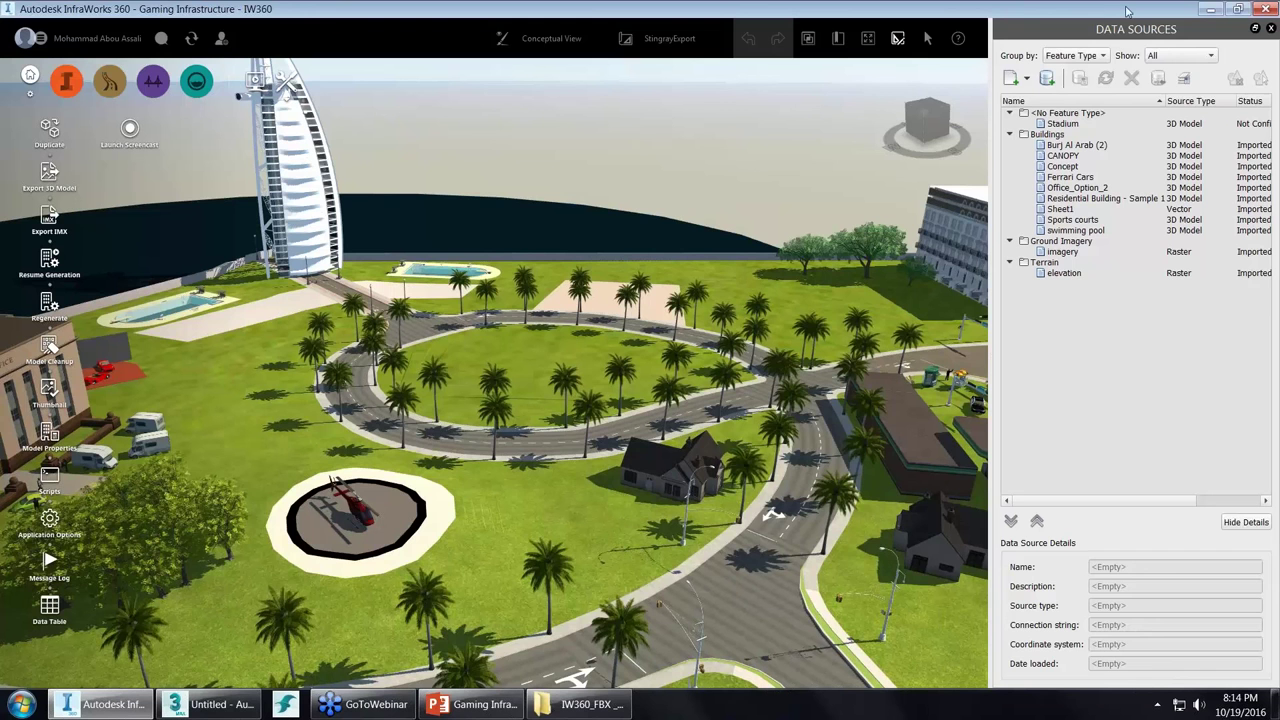
Close InfraWorks and import Final-Export.fbx from the desktop's IW-Stingray folder into 3ds Max with the Autodesk Media & Entertainment preset.
{"action": "left_click", "coordinate": [1262, 9]}
{"action": "left_click", "coordinate": [17, 14]}
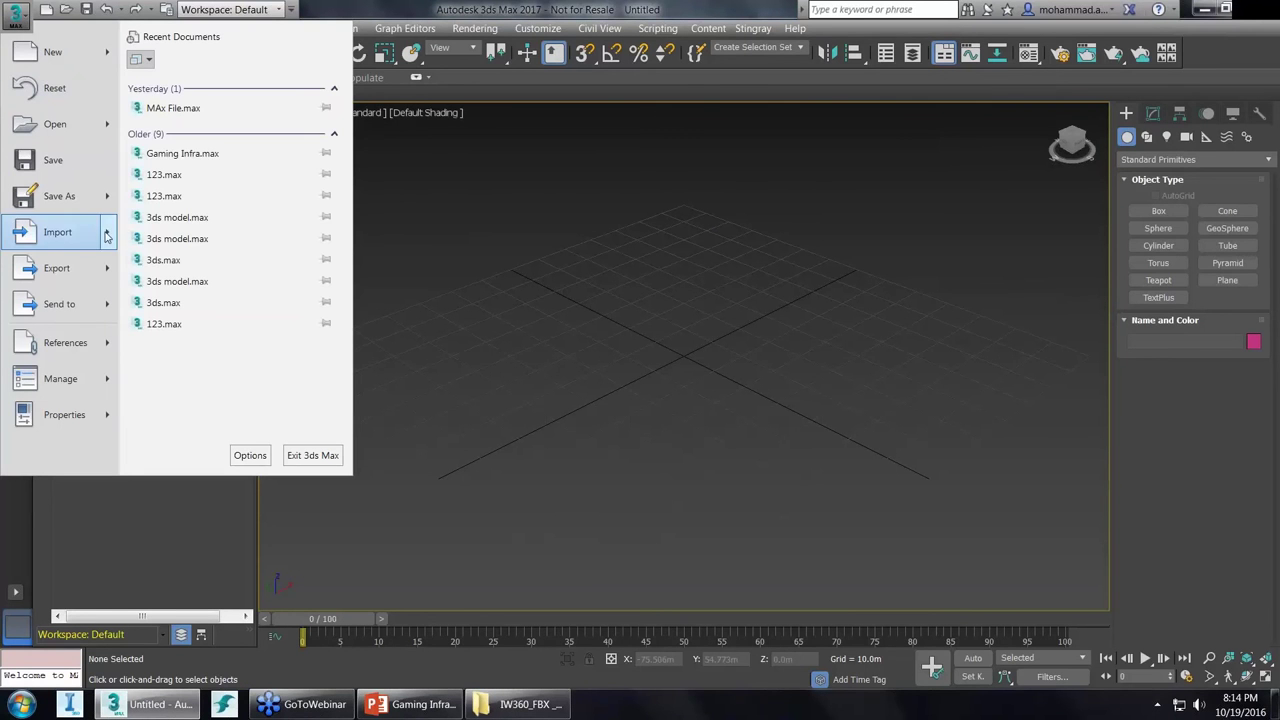
{"action": "mouse_move", "coordinate": [108, 237]}
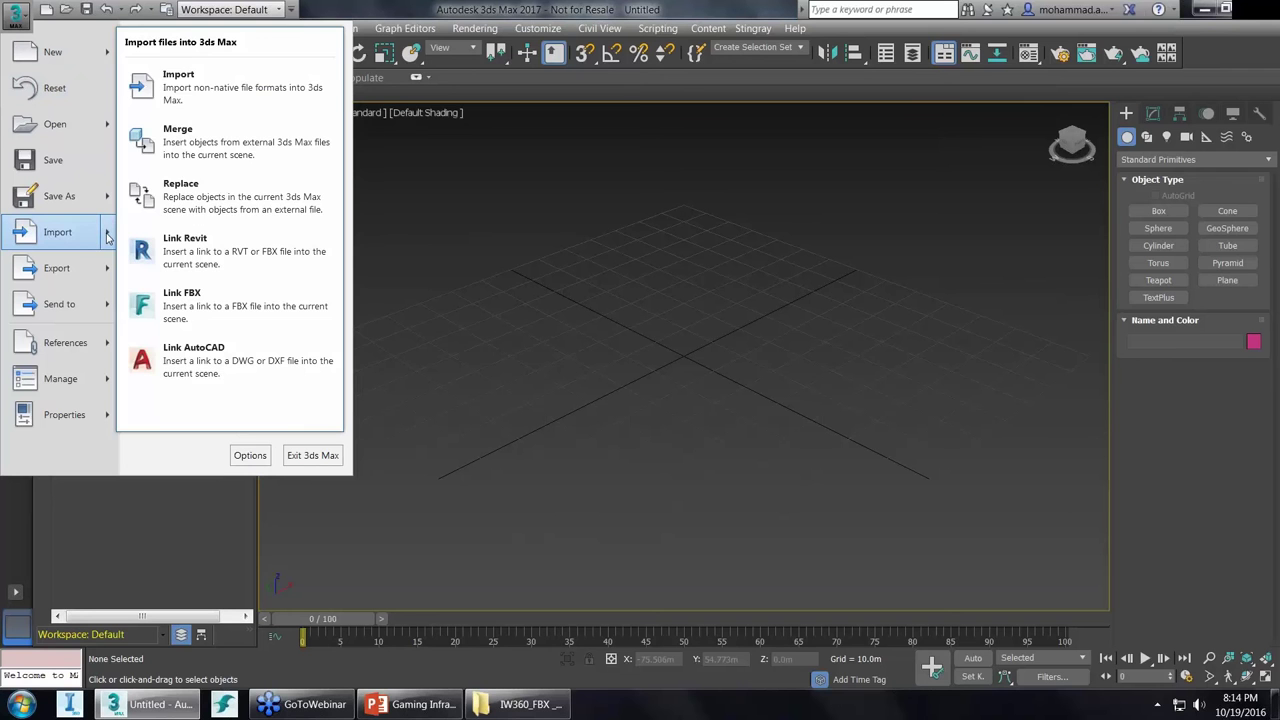
{"action": "left_click", "coordinate": [221, 95]}
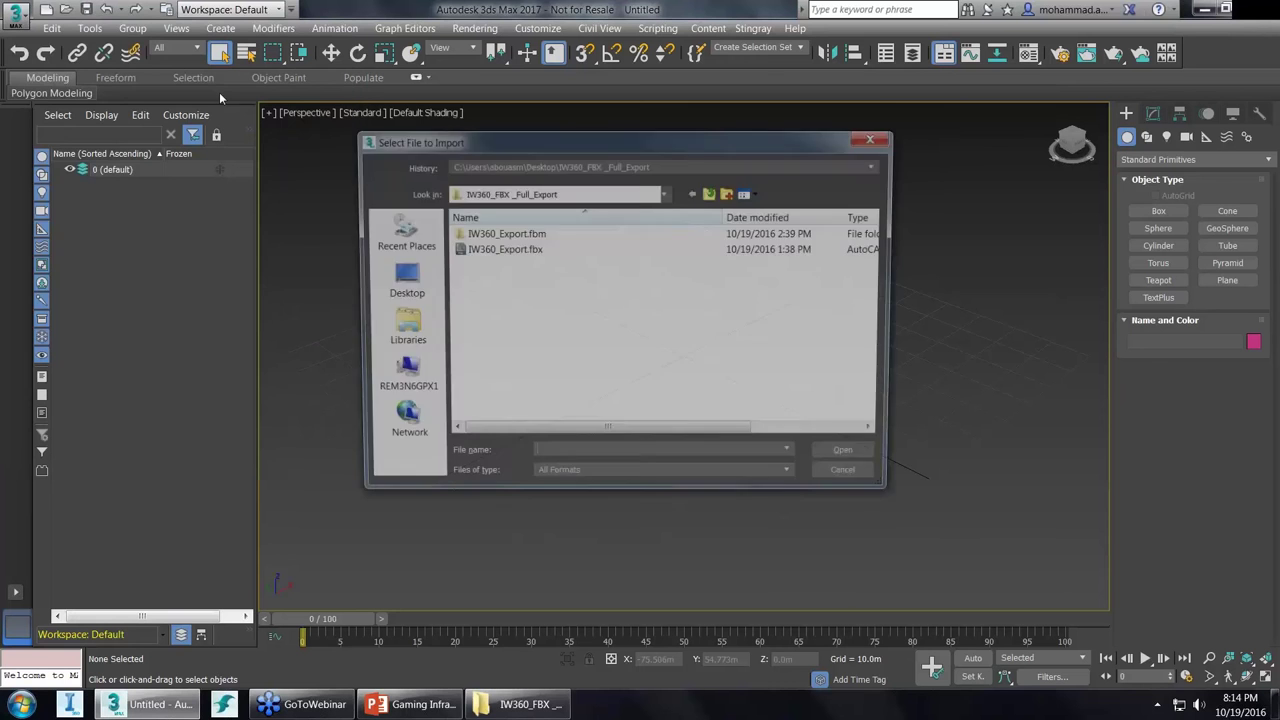
{"action": "left_click", "coordinate": [711, 193]}
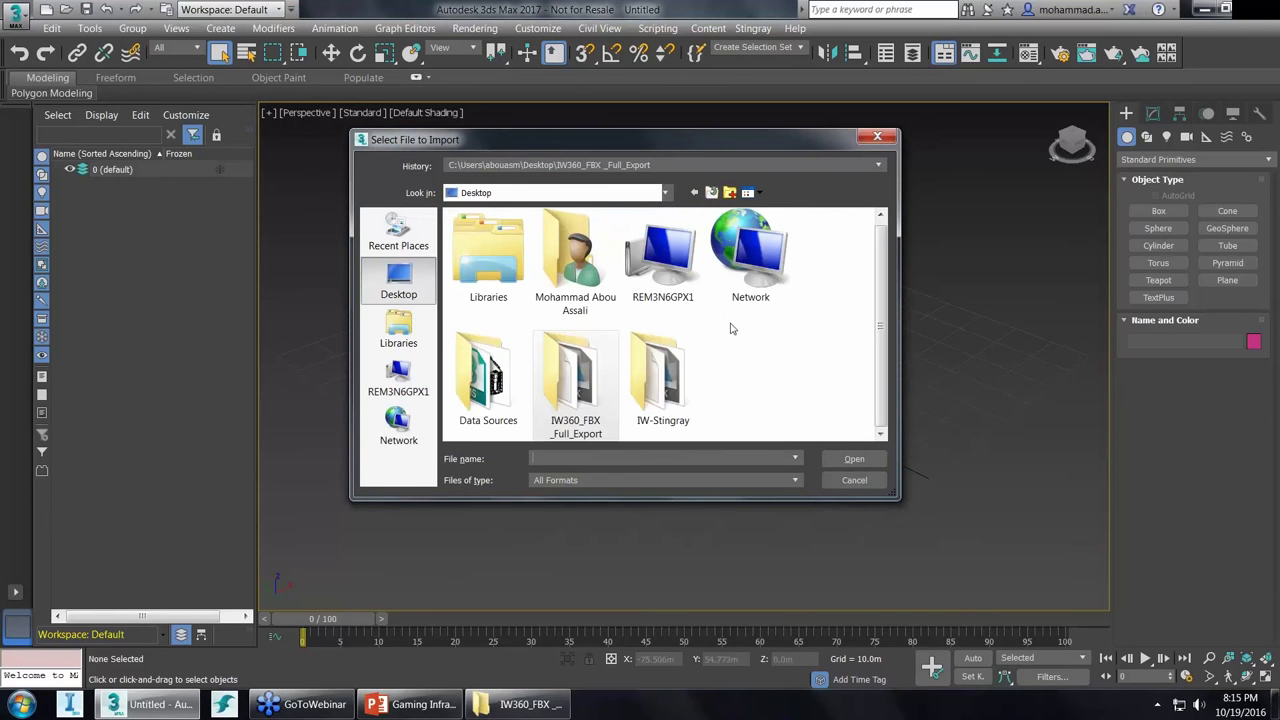
{"action": "left_click_drag", "start_coordinate": [803, 142], "coordinate": [780, 131]}
{"action": "left_click", "coordinate": [640, 370]}
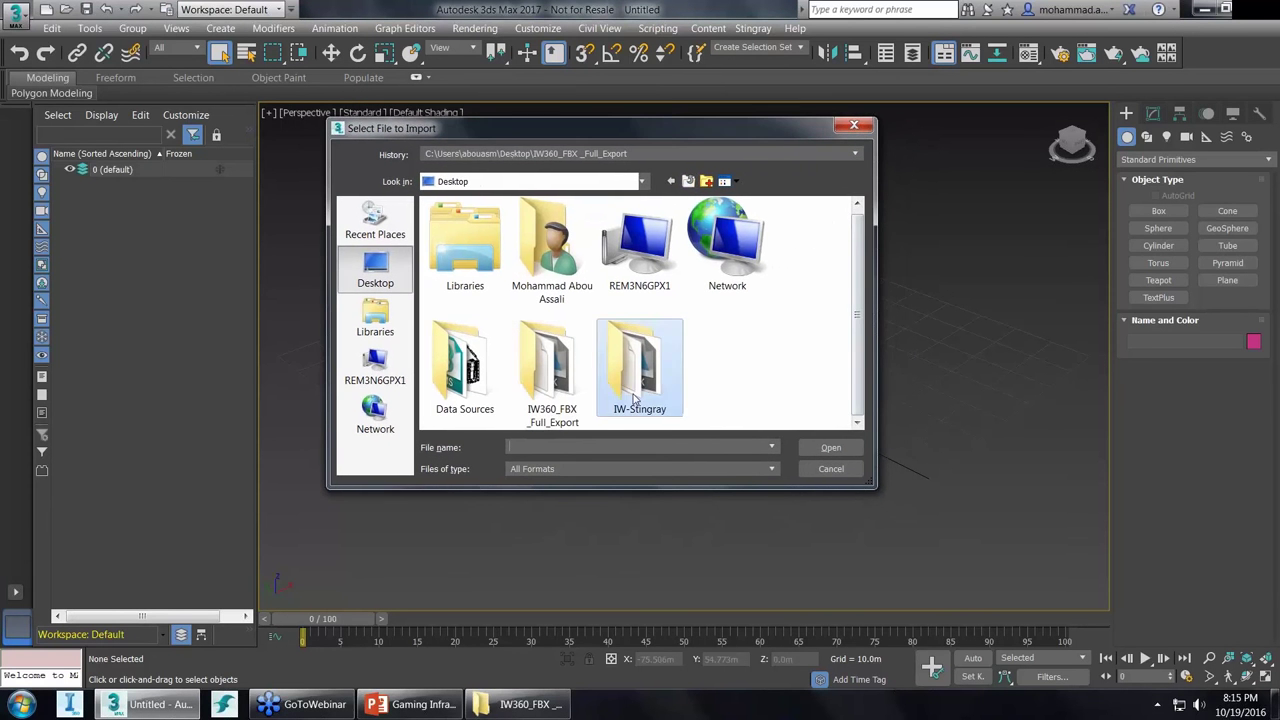
{"action": "double_click", "coordinate": [646, 380]}
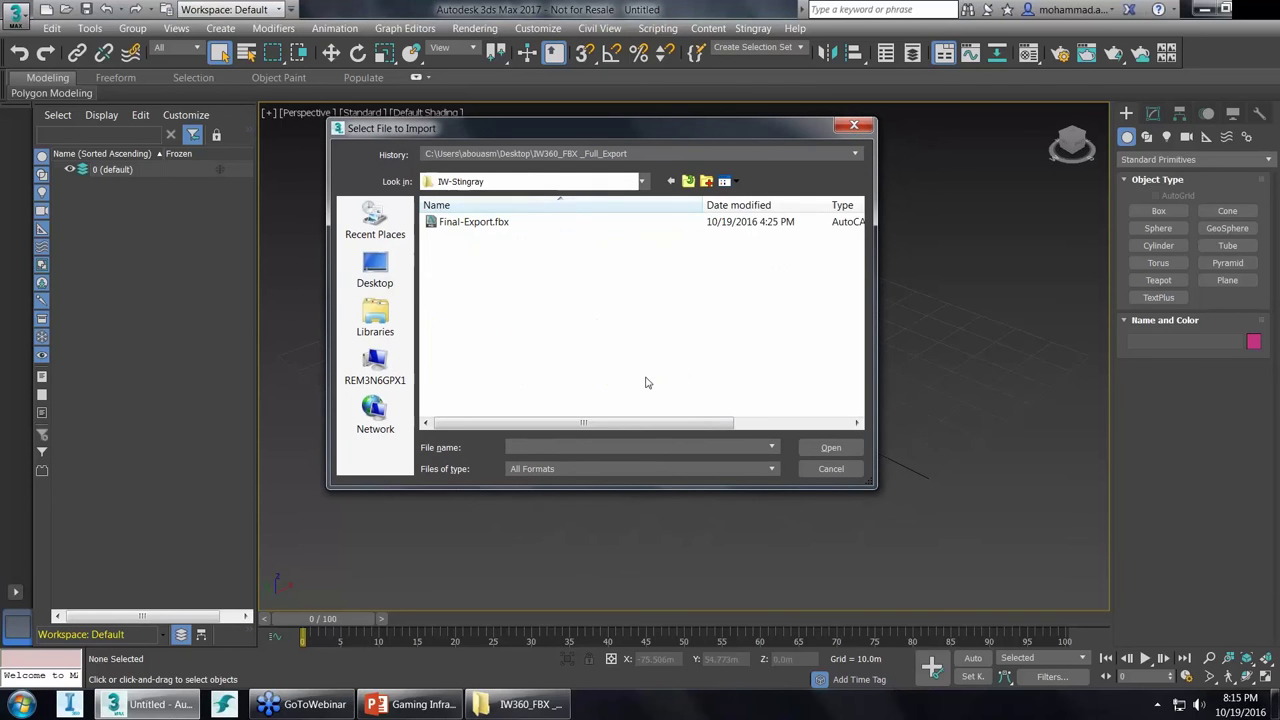
{"action": "left_click", "coordinate": [470, 223]}
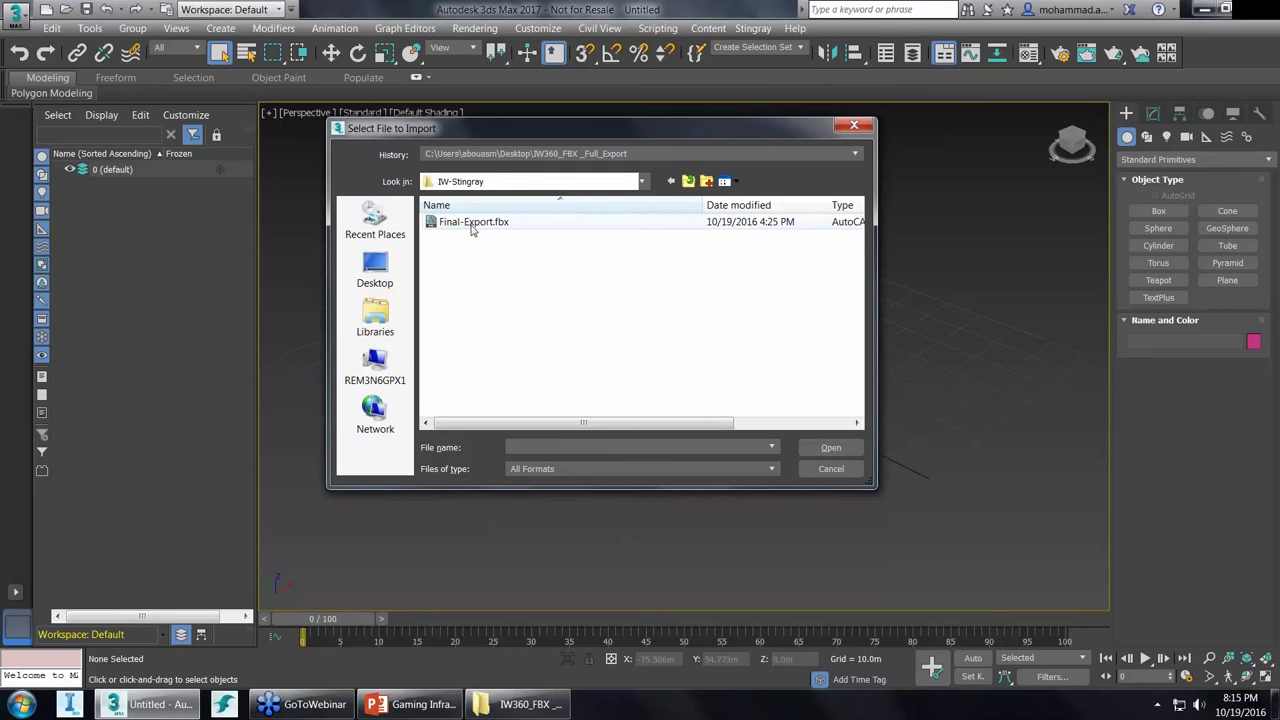
{"action": "left_click", "coordinate": [818, 447]}
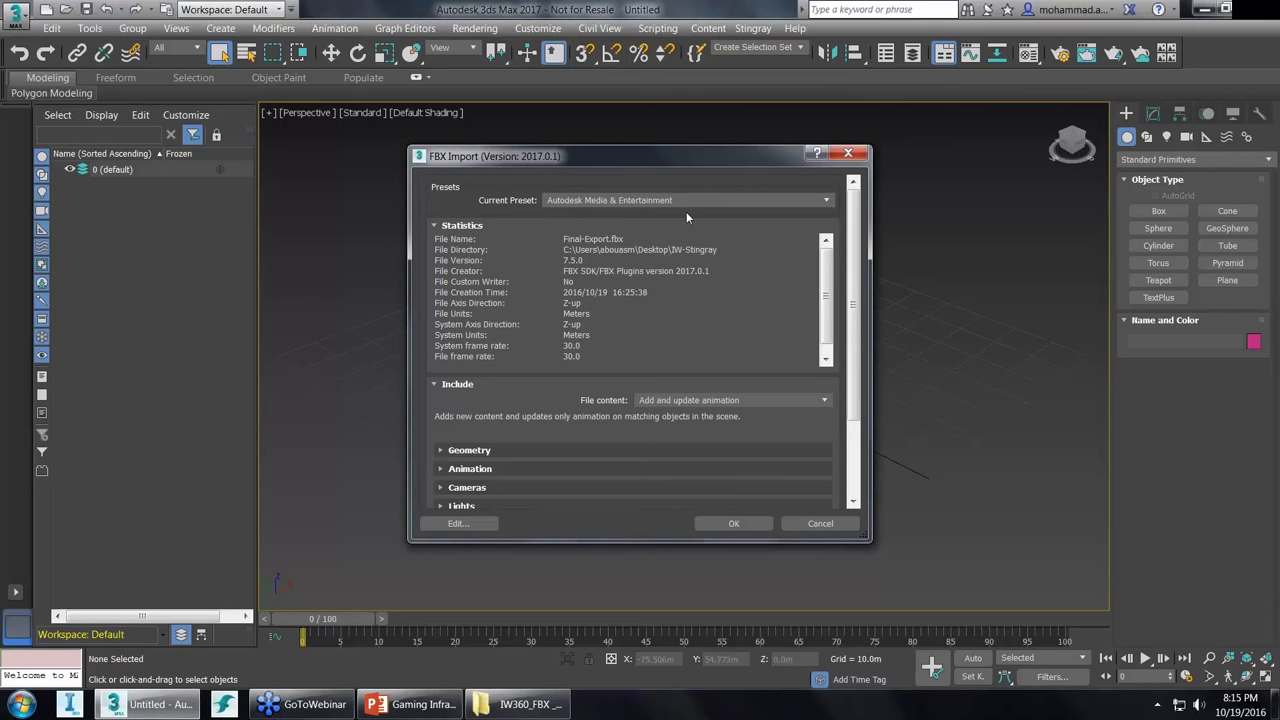
{"action": "left_click", "coordinate": [717, 524]}
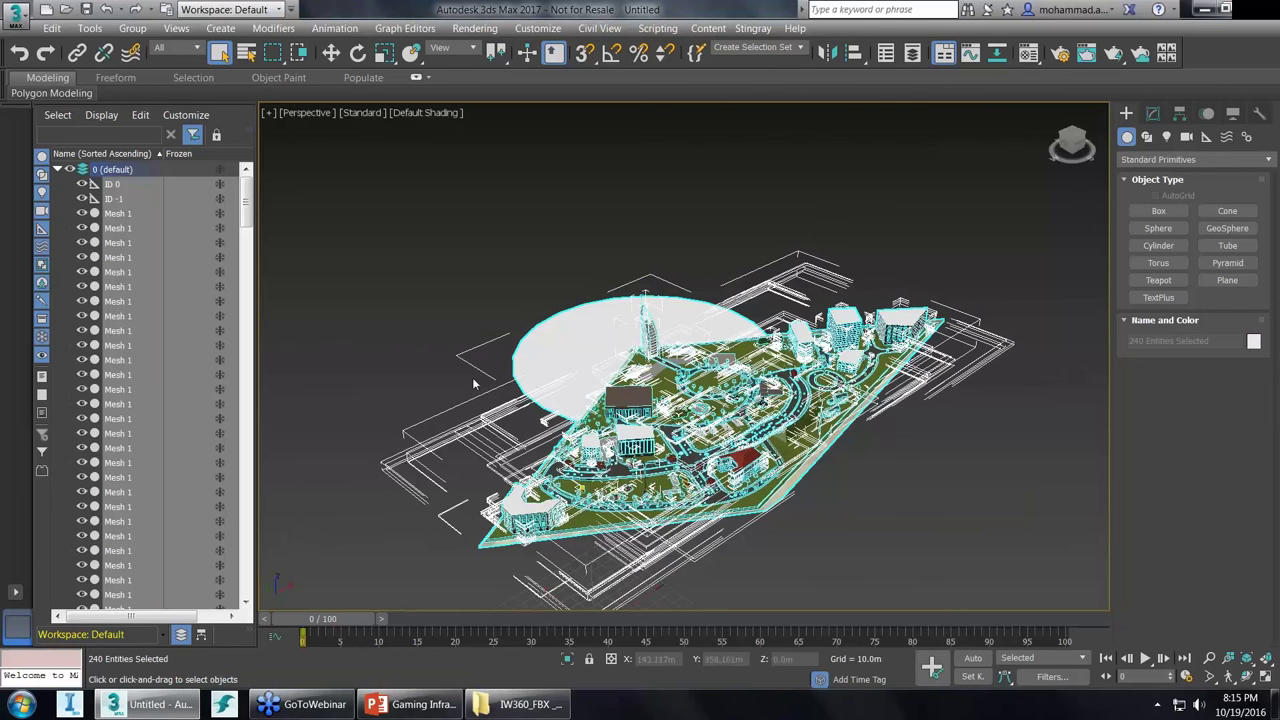
Deselect the imported city model and look over its tower, roads, trees and buildings.
{"action": "middle_click_drag", "start_coordinate": [680, 400], "coordinate": [654, 376]}
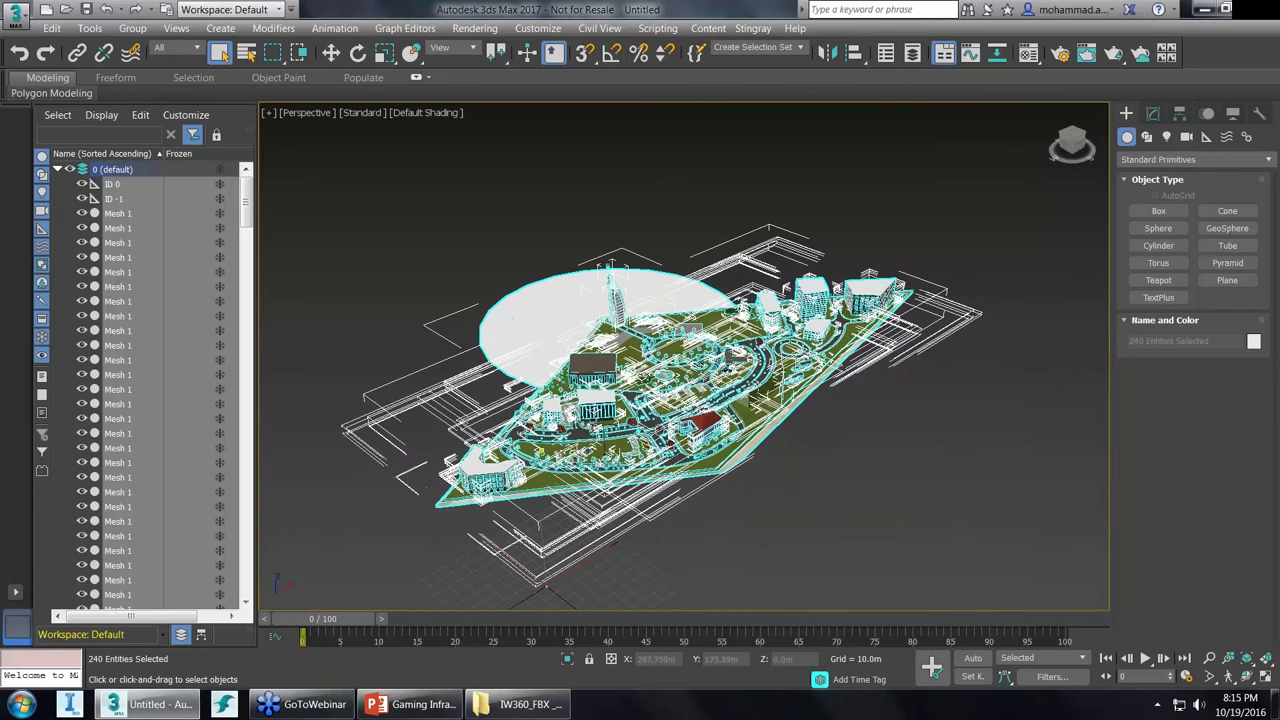
{"action": "scroll", "coordinate": [655, 330], "scroll_direction": "up", "scroll_amount": 5}
{"action": "scroll", "coordinate": [761, 130], "scroll_direction": "up", "scroll_amount": 3}
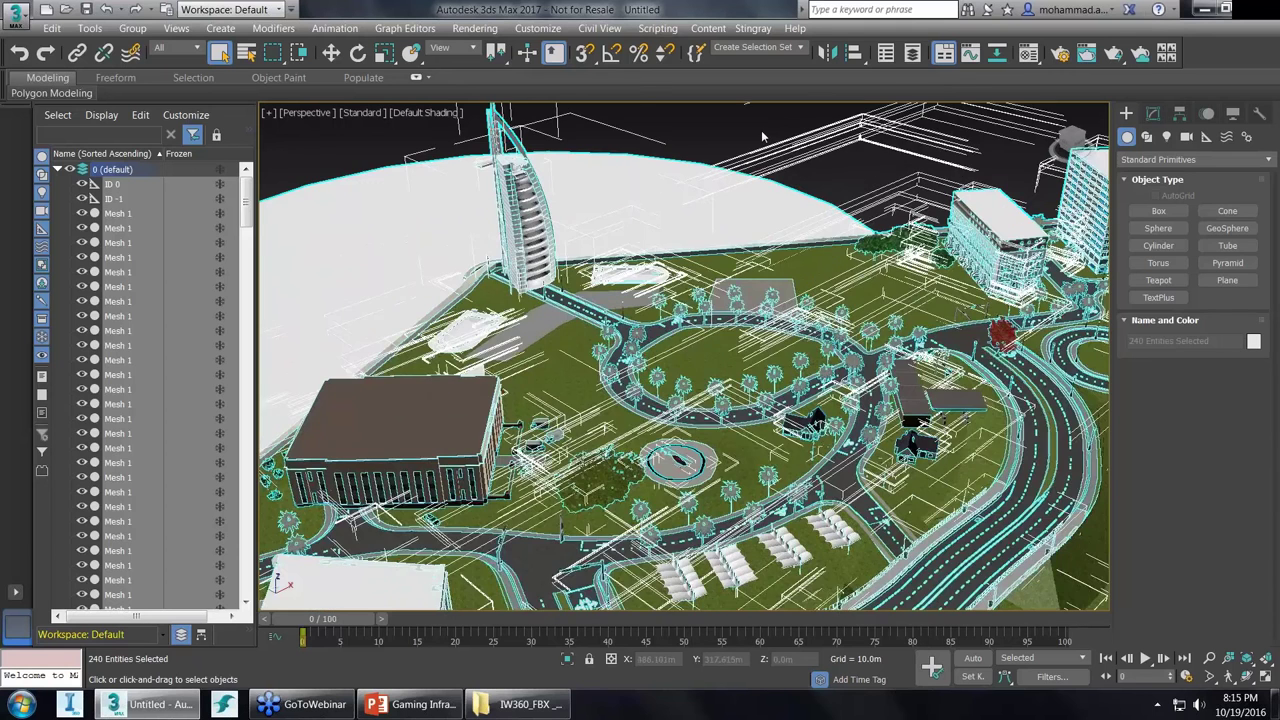
{"action": "left_click", "coordinate": [761, 130]}
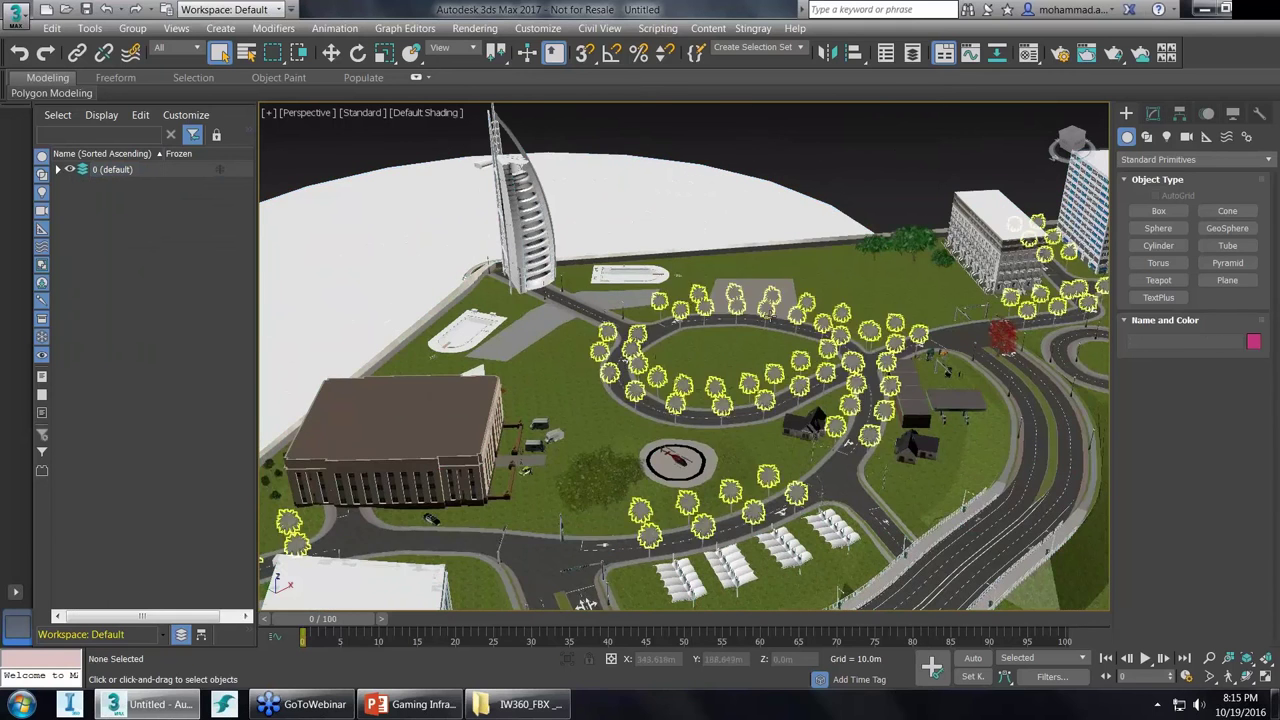
{"action": "middle_click_drag", "start_coordinate": [676, 462], "coordinate": [598, 383]}
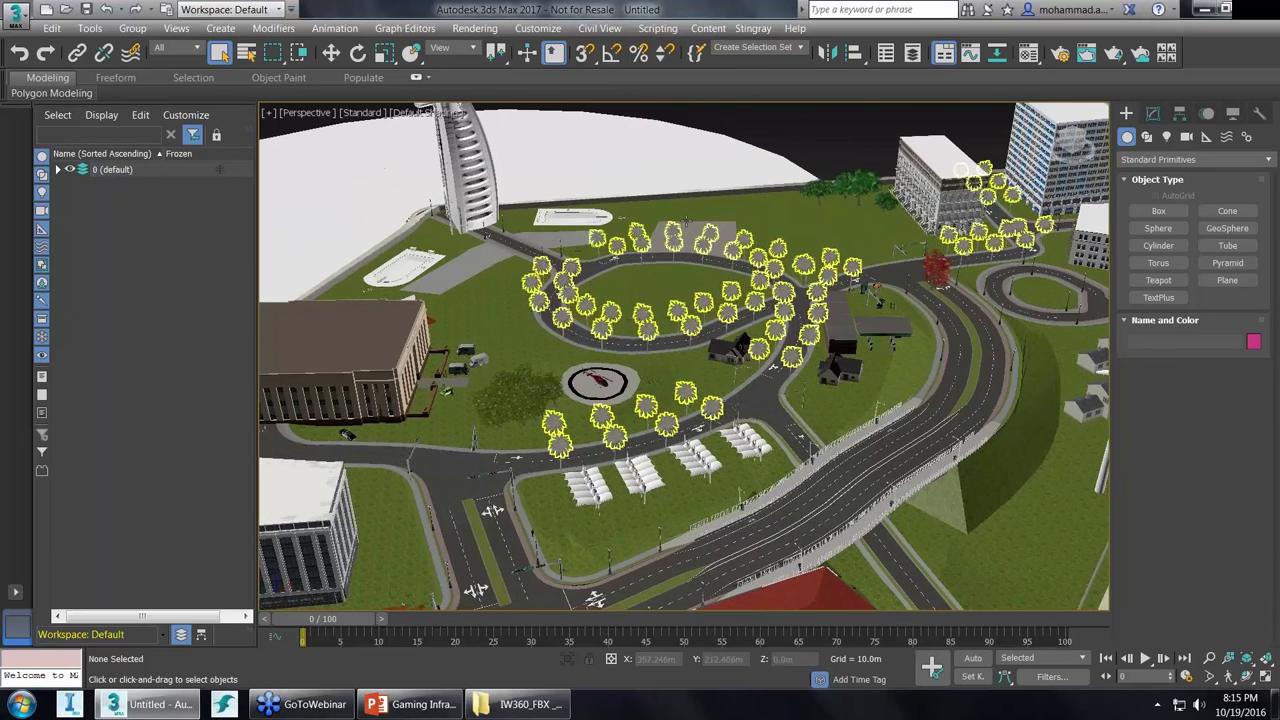
{"action": "scroll", "coordinate": [537, 245], "scroll_direction": "down", "scroll_amount": 8}
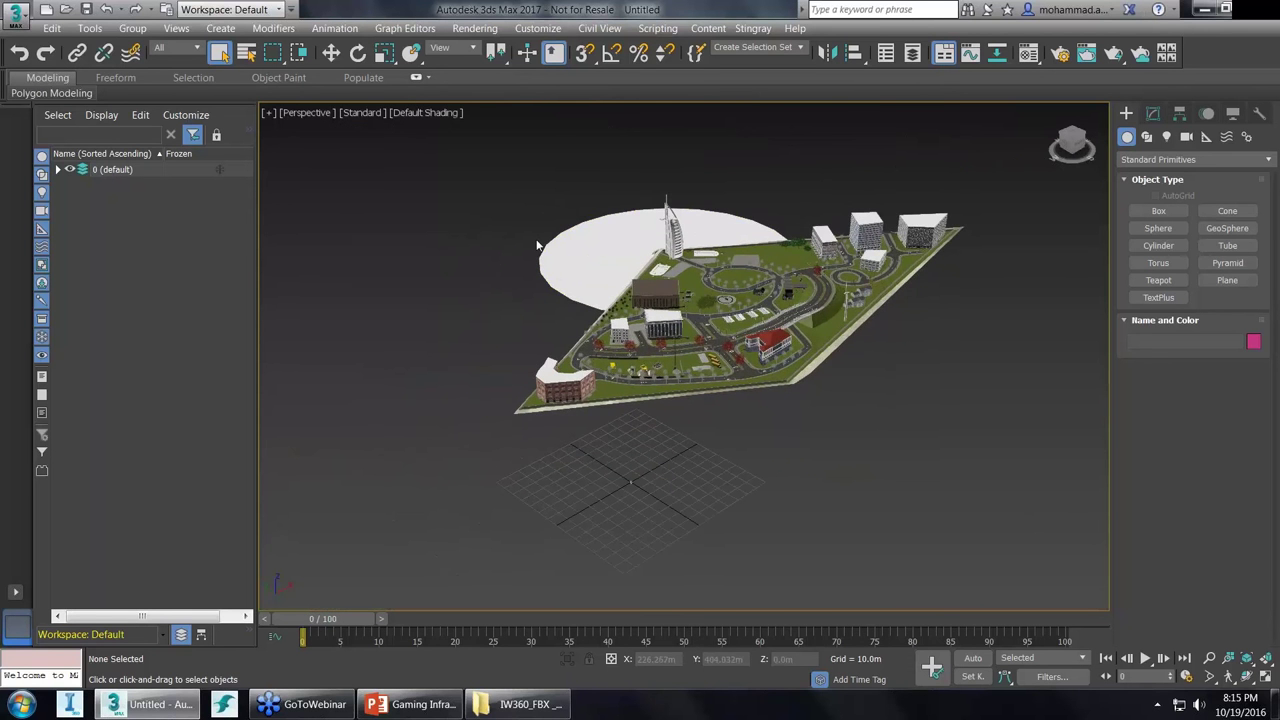
Choose Residential Building - Sample 1.rvt from the desktop's Data Sources folder for import into the scene.
{"action": "left_click", "coordinate": [17, 17]}
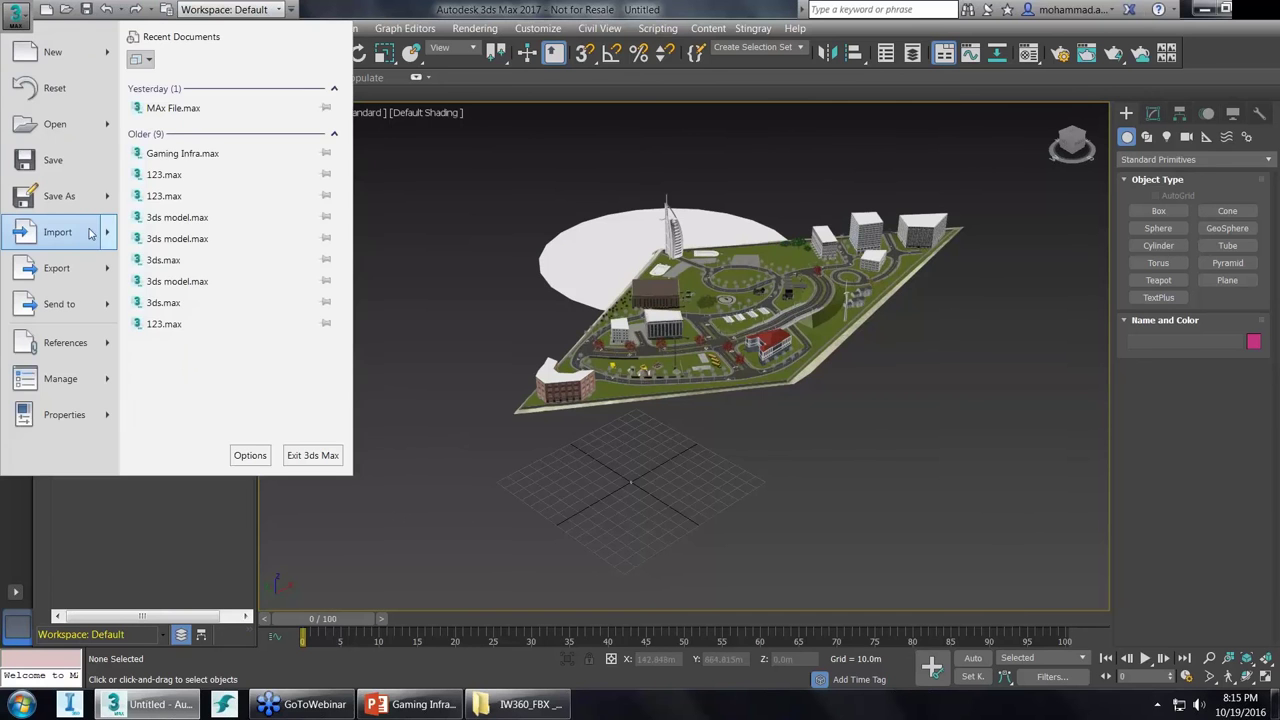
{"action": "mouse_move", "coordinate": [100, 235]}
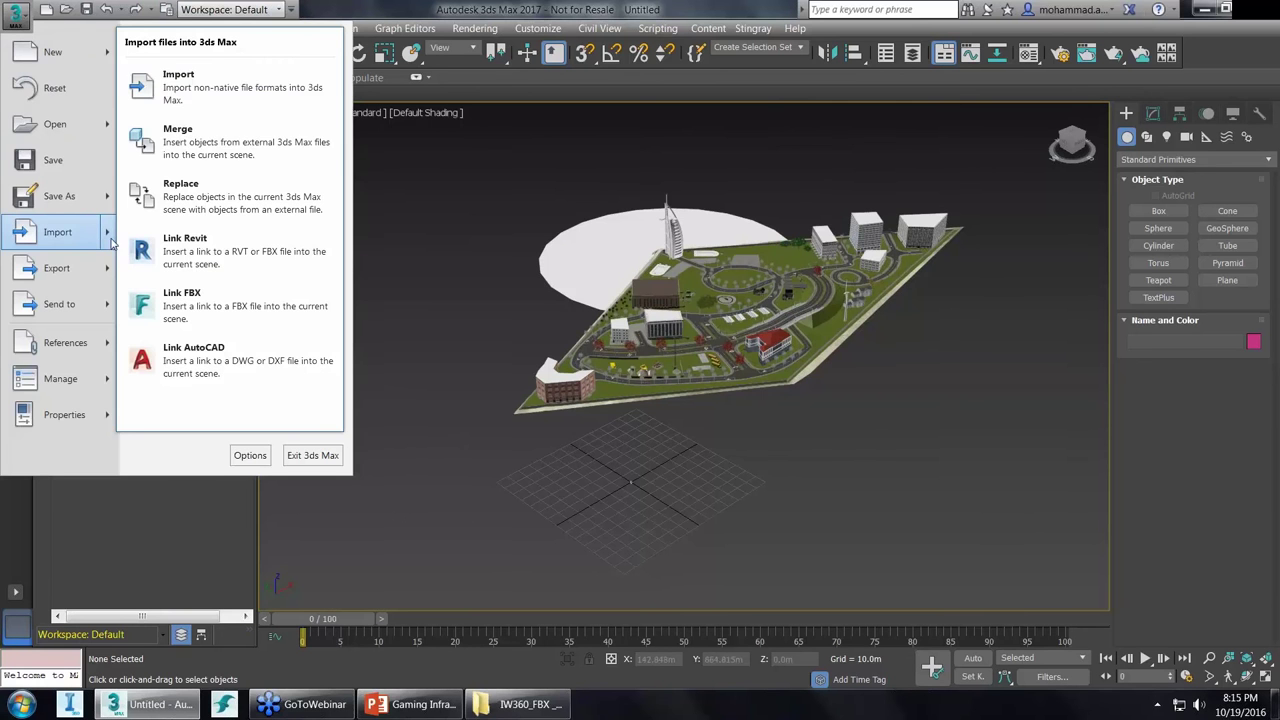
{"action": "left_click", "coordinate": [192, 100]}
{"action": "left_click", "coordinate": [688, 182]}
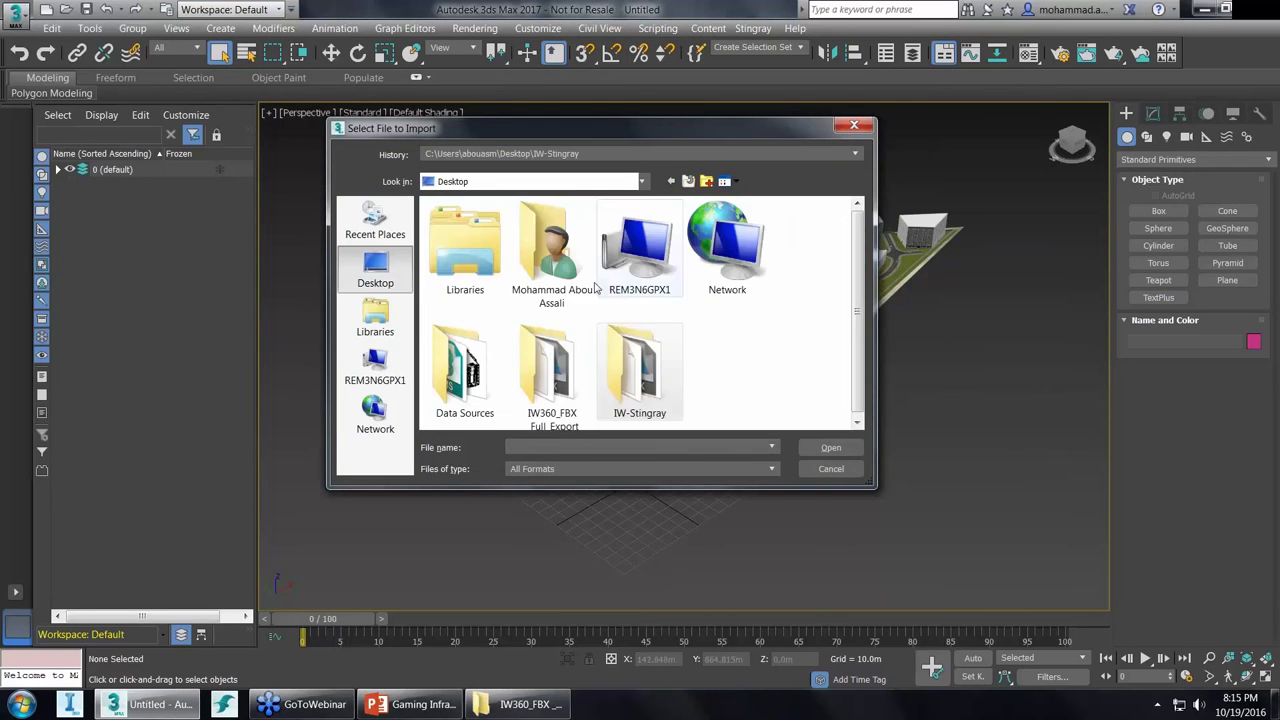
{"action": "double_click", "coordinate": [462, 368]}
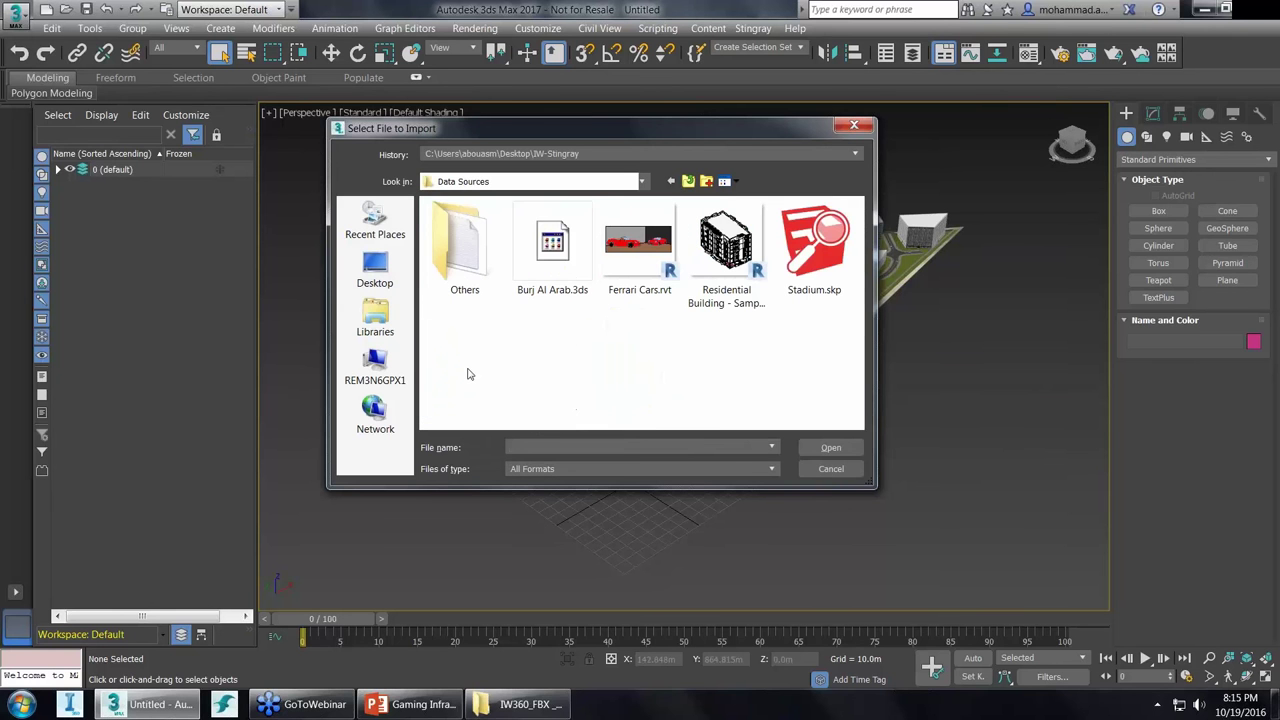
{"action": "left_click", "coordinate": [727, 250]}
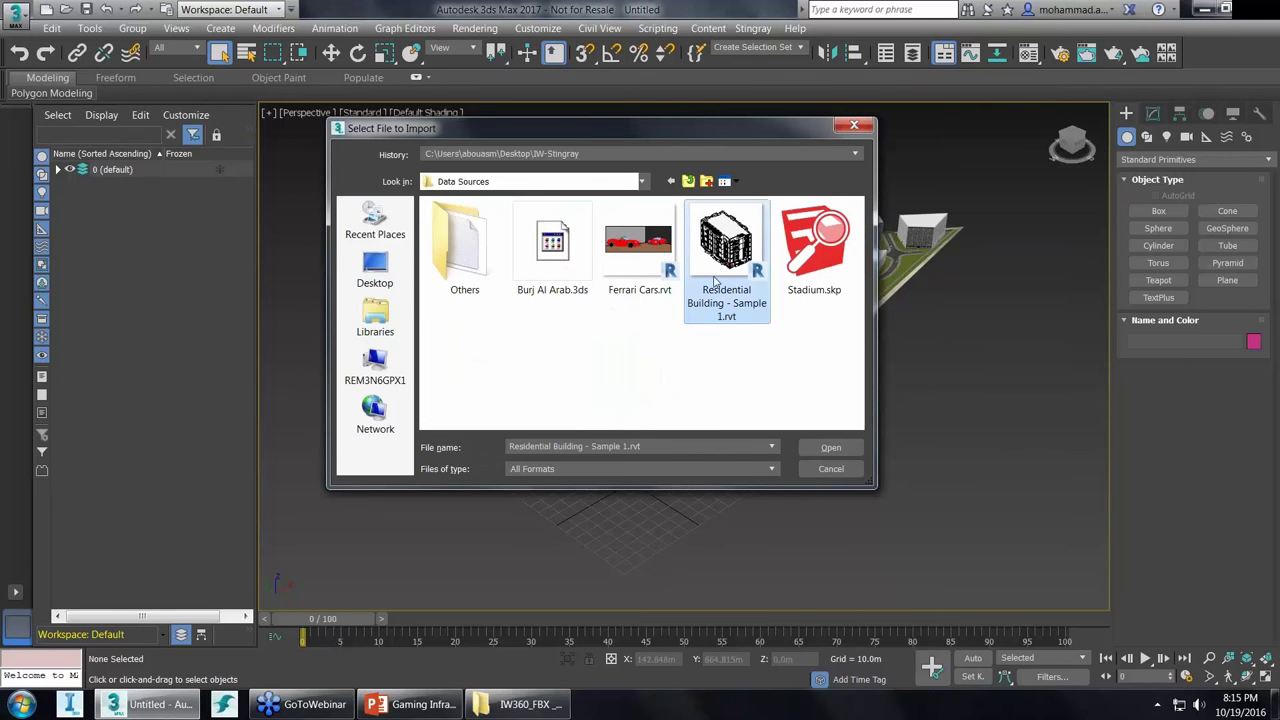
{"action": "left_click", "coordinate": [815, 449]}
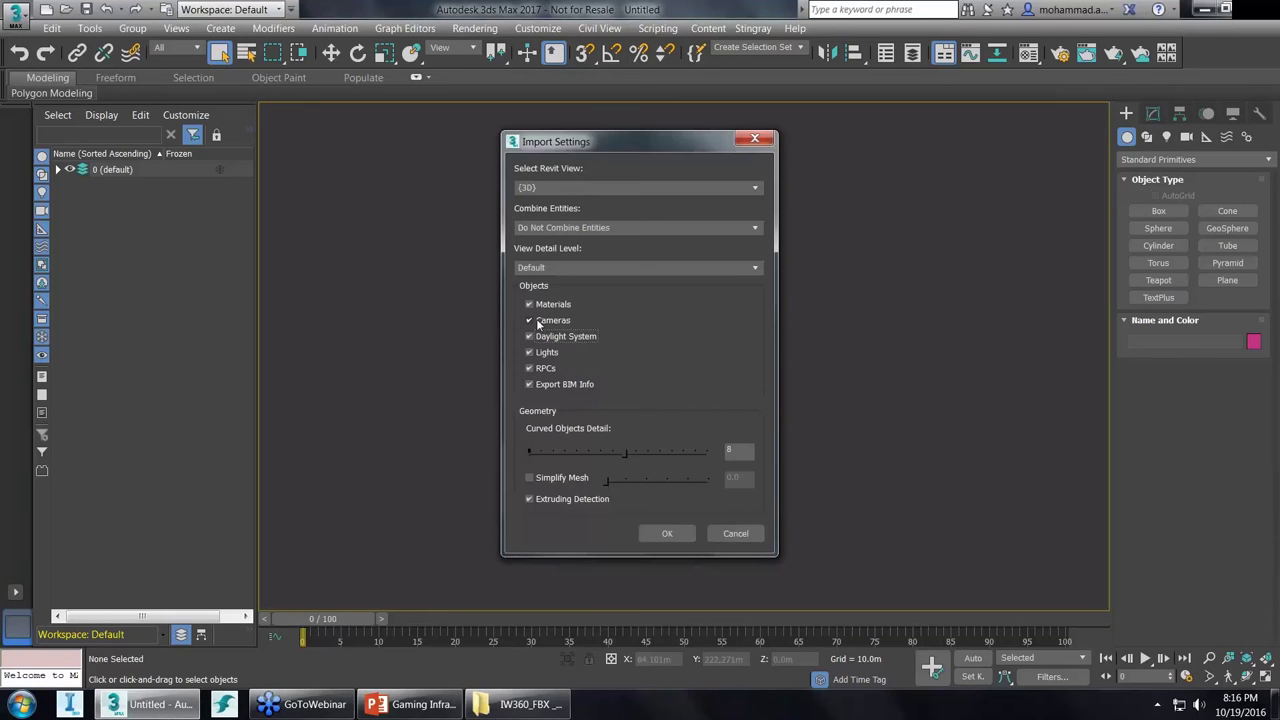
Import the Revit building without cameras, daylight system, lights and RPCs, keeping materials and BIM info.
{"action": "left_click", "coordinate": [530, 321]}
{"action": "left_click", "coordinate": [529, 337]}
{"action": "left_click", "coordinate": [529, 353]}
{"action": "left_click", "coordinate": [529, 369]}
{"action": "left_click", "coordinate": [667, 534]}
{"action": "key", "text": "Return"}
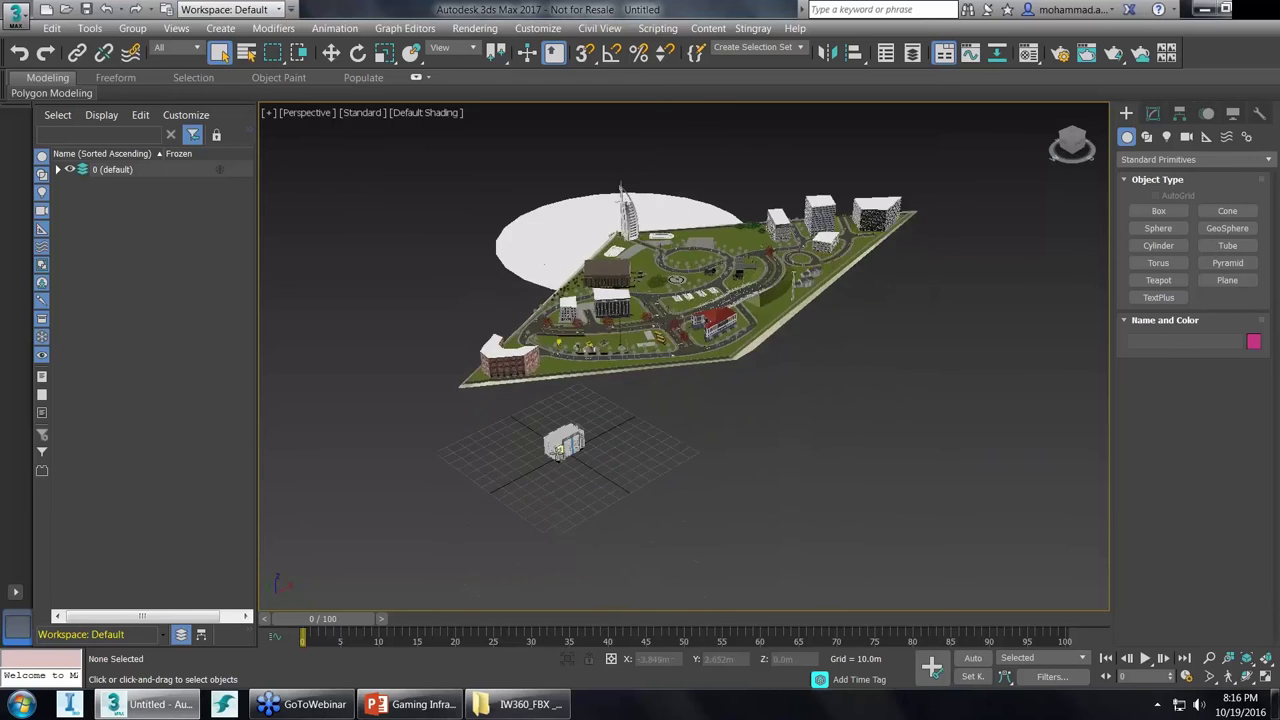
Select all parts of the imported residential building, move it slightly across the ground and deselect it.
{"action": "scroll", "coordinate": [563, 443], "scroll_direction": "up", "scroll_amount": 10}
{"action": "middle_click_drag", "start_coordinate": [700, 442], "coordinate": [635, 362]}
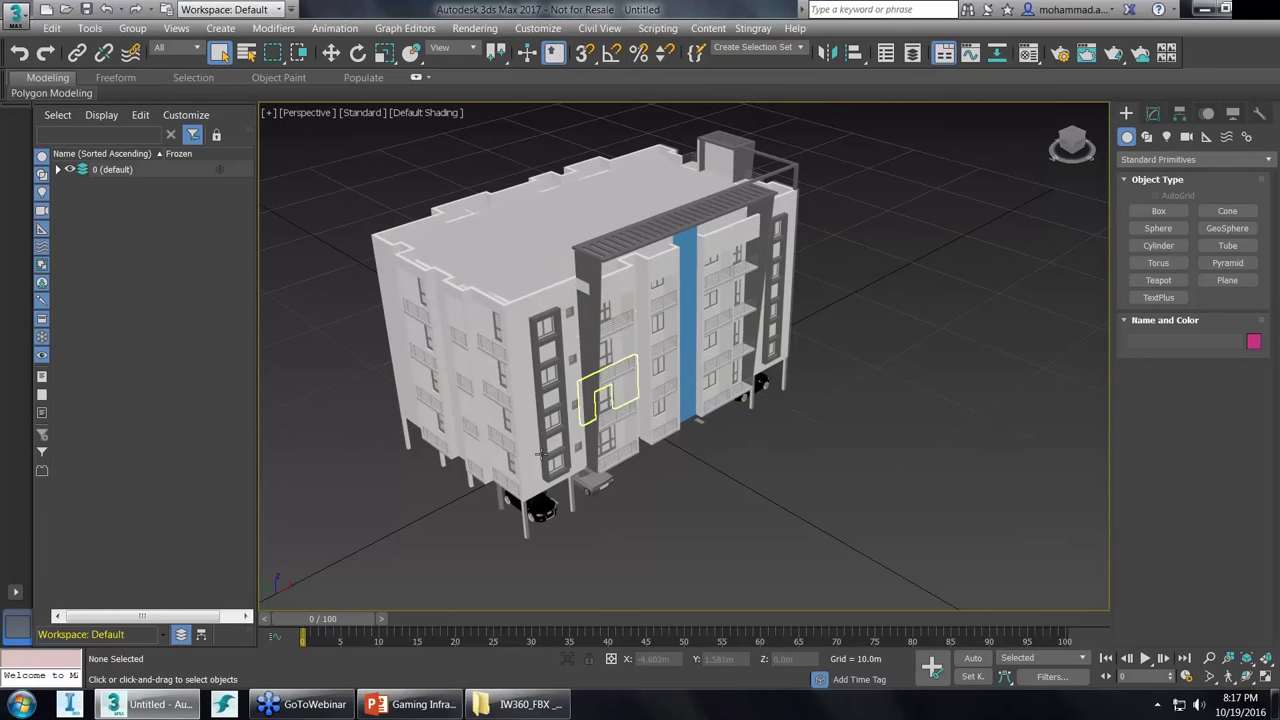
{"action": "scroll", "coordinate": [712, 381], "scroll_direction": "down", "scroll_amount": 10}
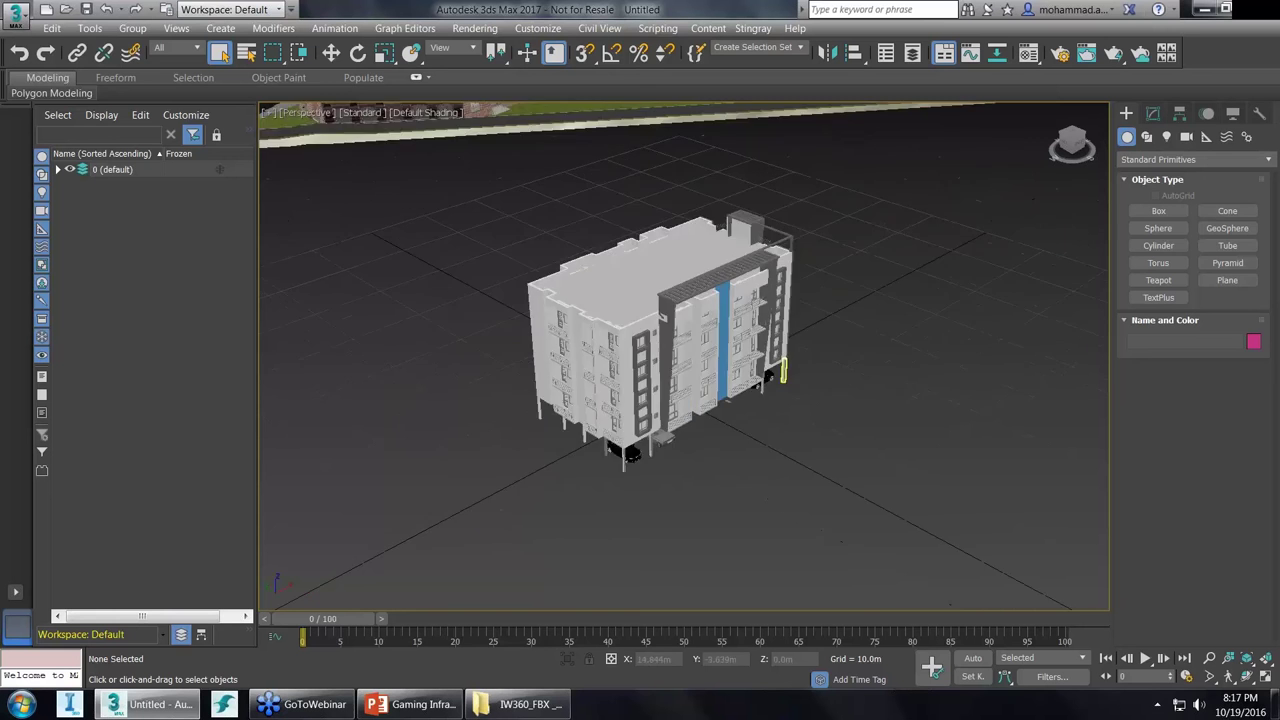
{"action": "scroll", "coordinate": [746, 312], "scroll_direction": "up", "scroll_amount": 5}
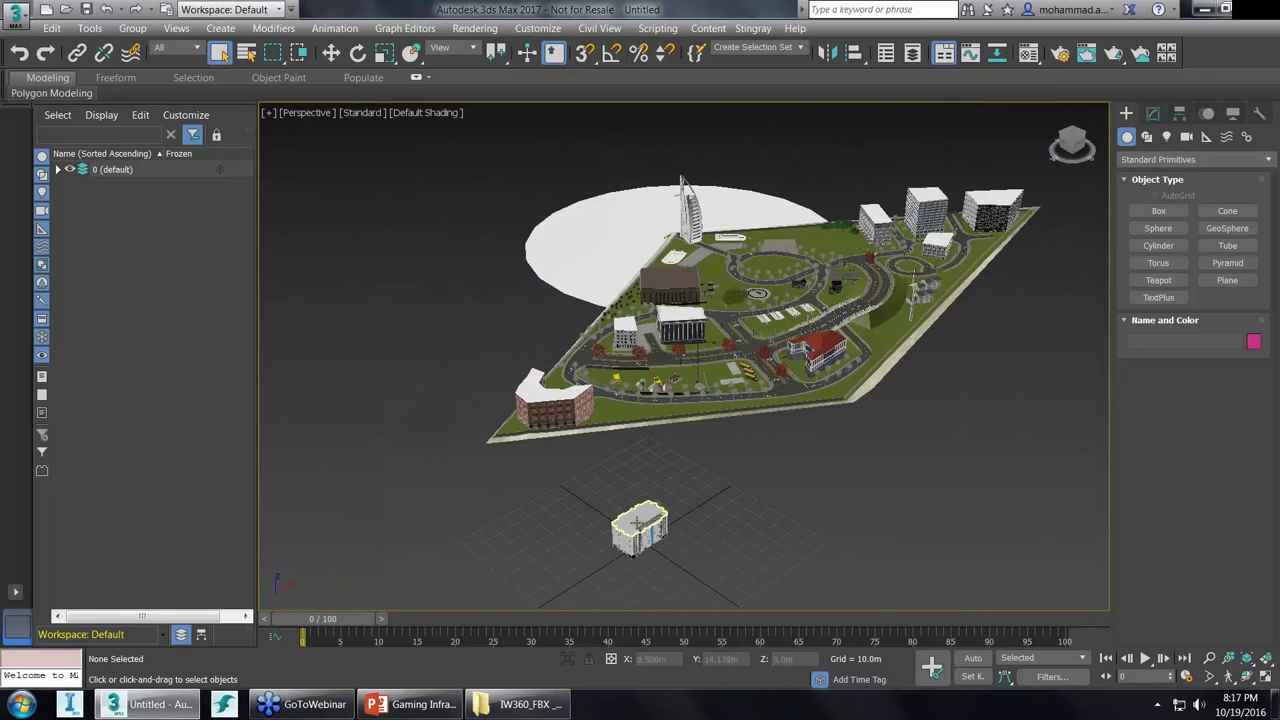
{"action": "left_click", "coordinate": [640, 525]}
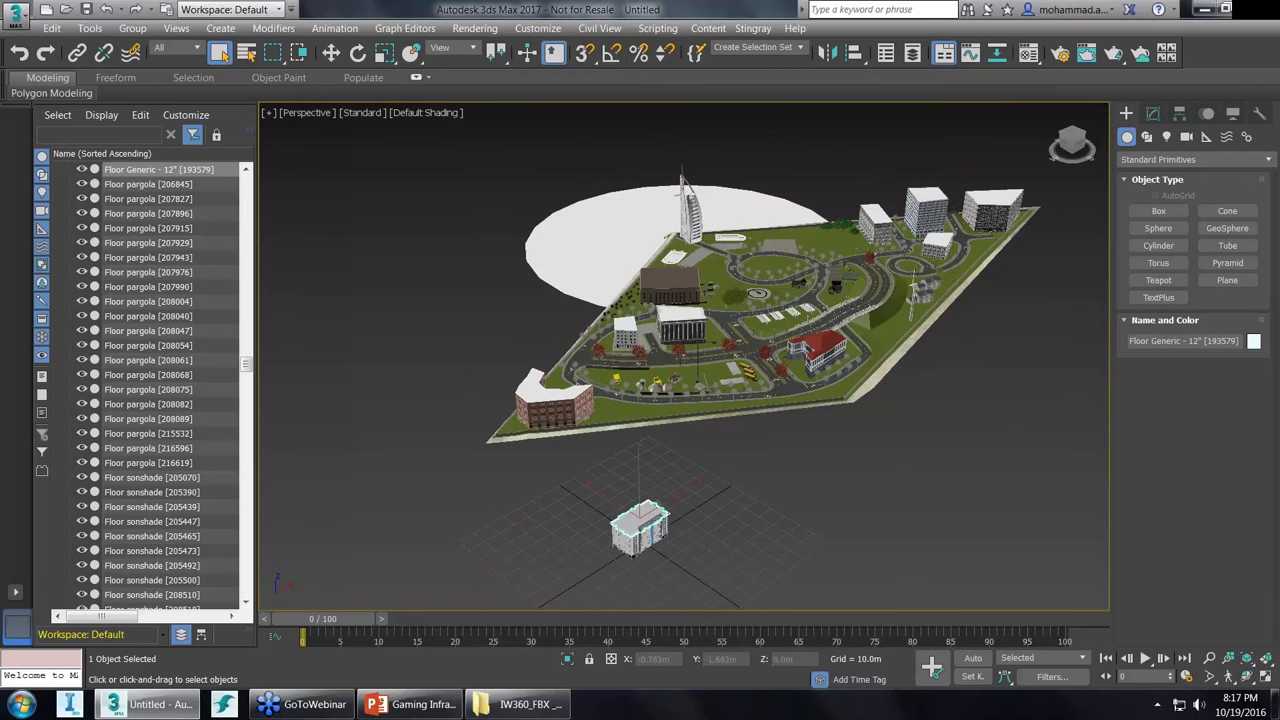
{"action": "left_click_drag", "start_coordinate": [594, 491], "coordinate": [707, 578]}
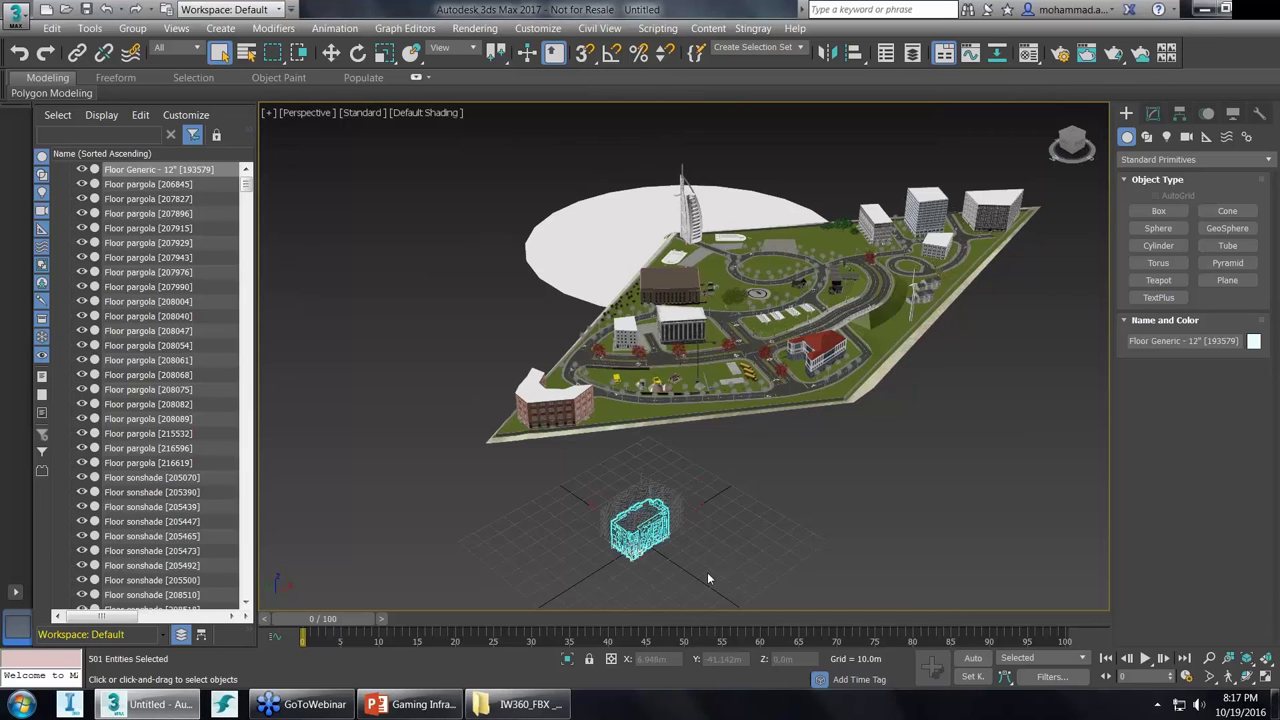
{"action": "left_click", "coordinate": [332, 55]}
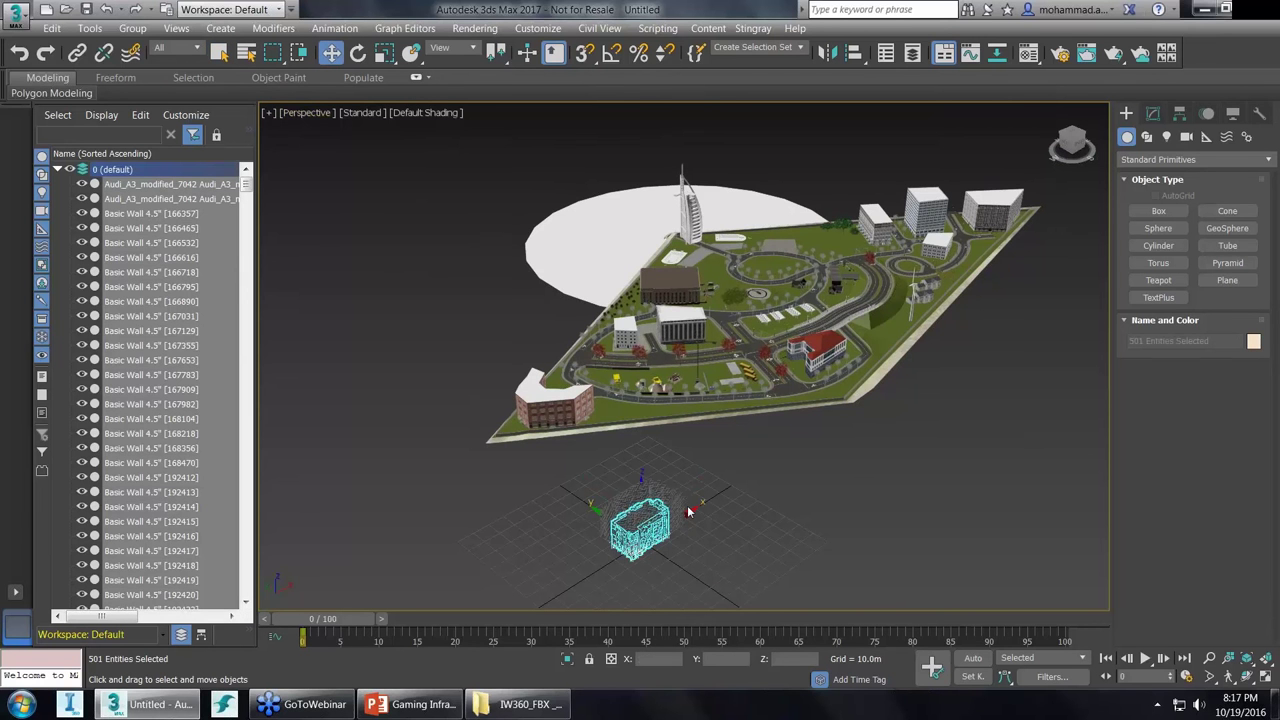
{"action": "left_click_drag", "start_coordinate": [668, 506], "coordinate": [562, 446]}
{"action": "left_click", "coordinate": [876, 454]}
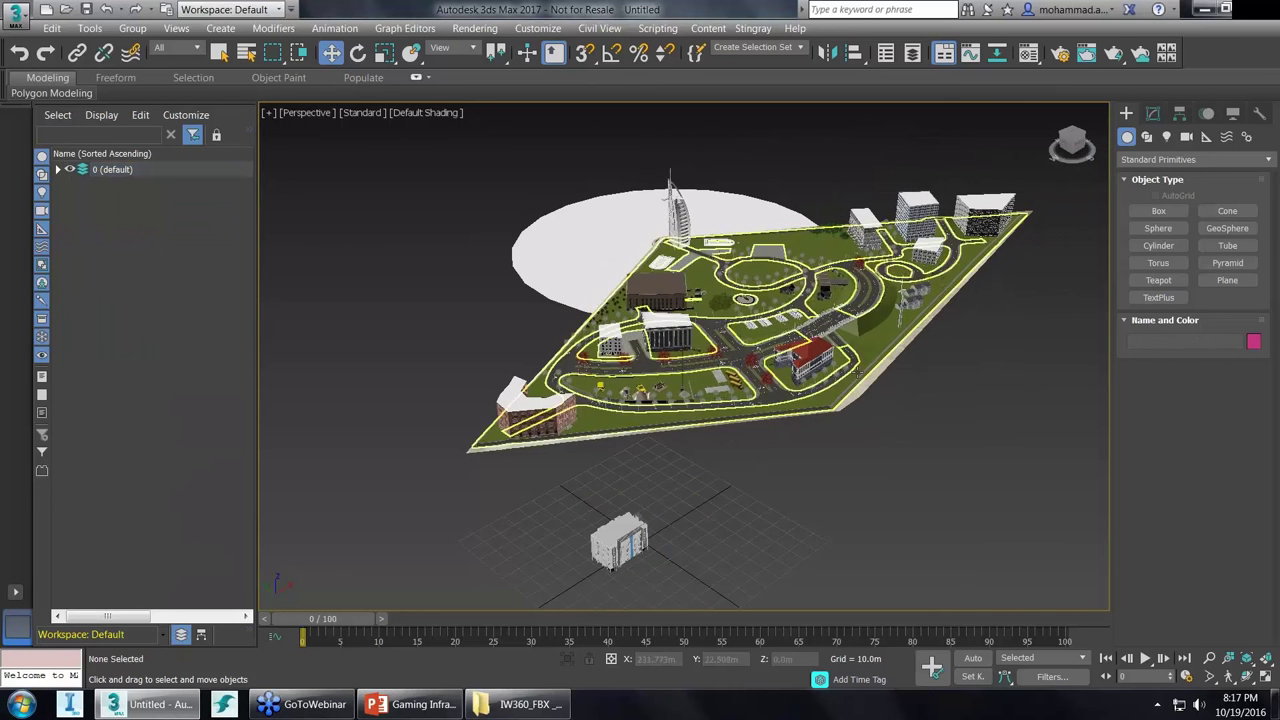
Select the whole city model without the residential building and move it along the ground until the site lies under the building.
{"action": "middle_click_drag", "start_coordinate": [822, 378], "coordinate": [772, 388]}
{"action": "left_click_drag", "start_coordinate": [360, 140], "coordinate": [644, 278]}
{"action": "left_click_drag", "start_coordinate": [788, 360], "coordinate": [1068, 471]}
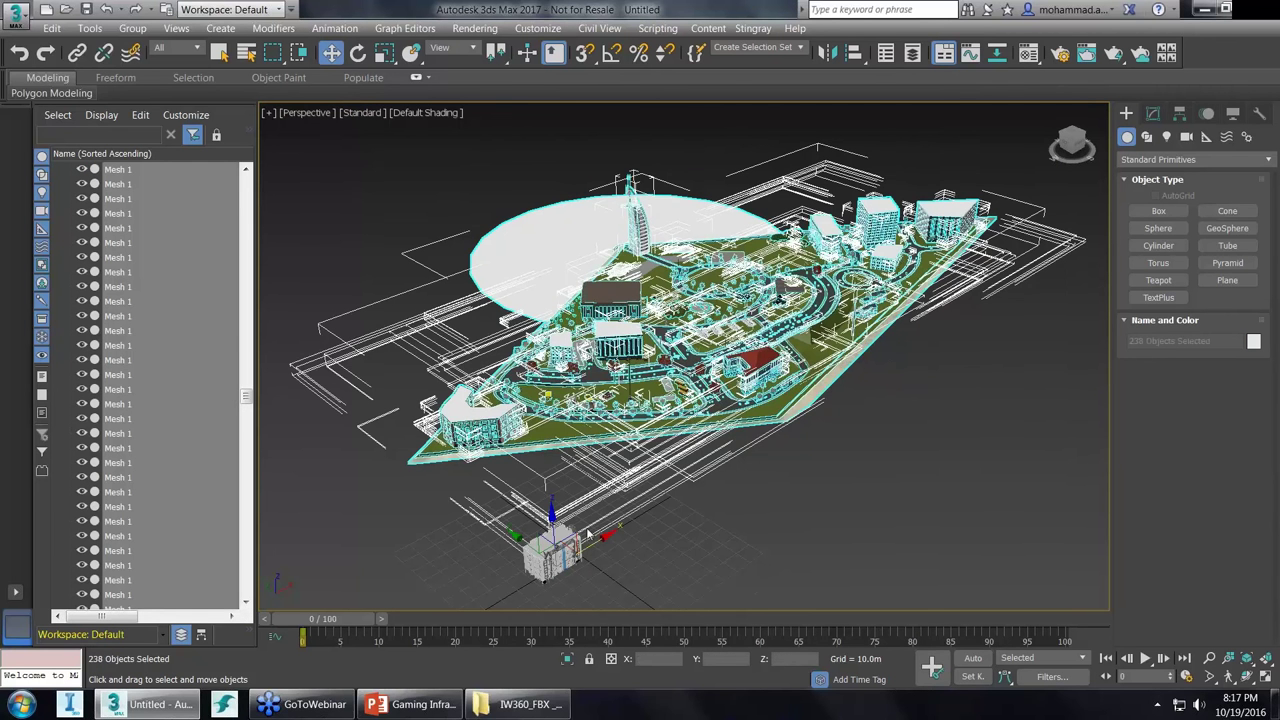
{"action": "middle_click_drag", "start_coordinate": [595, 542], "coordinate": [515, 534], "text": "alt"}
{"action": "scroll", "coordinate": [725, 440], "scroll_direction": "down", "scroll_amount": 5}
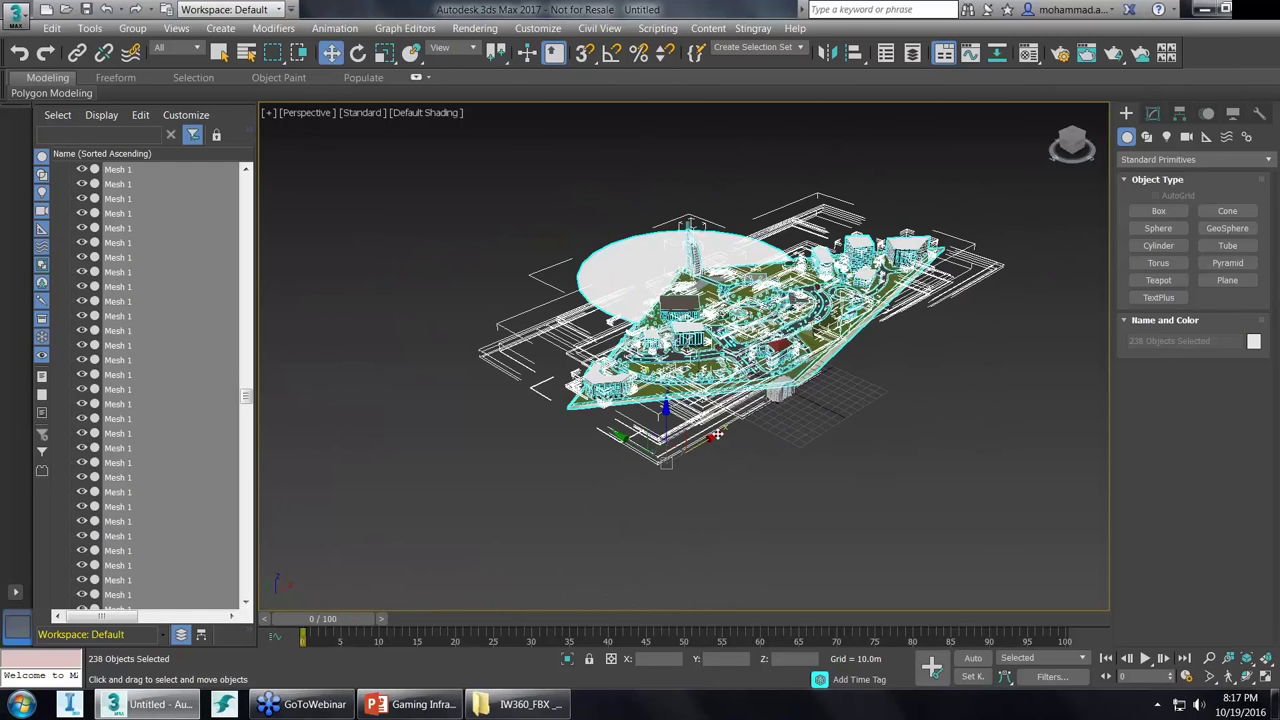
{"action": "middle_click_drag", "start_coordinate": [719, 437], "coordinate": [470, 492], "text": "alt"}
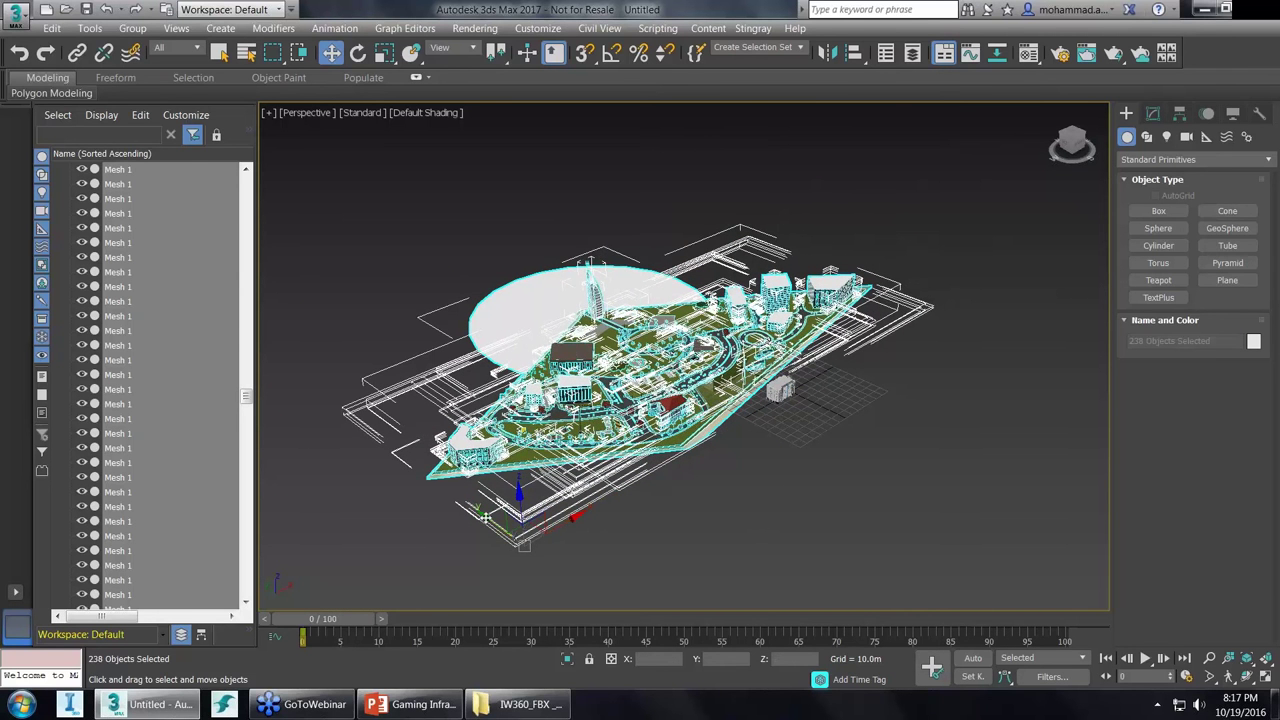
{"action": "left_click_drag", "start_coordinate": [519, 517], "coordinate": [680, 590]}
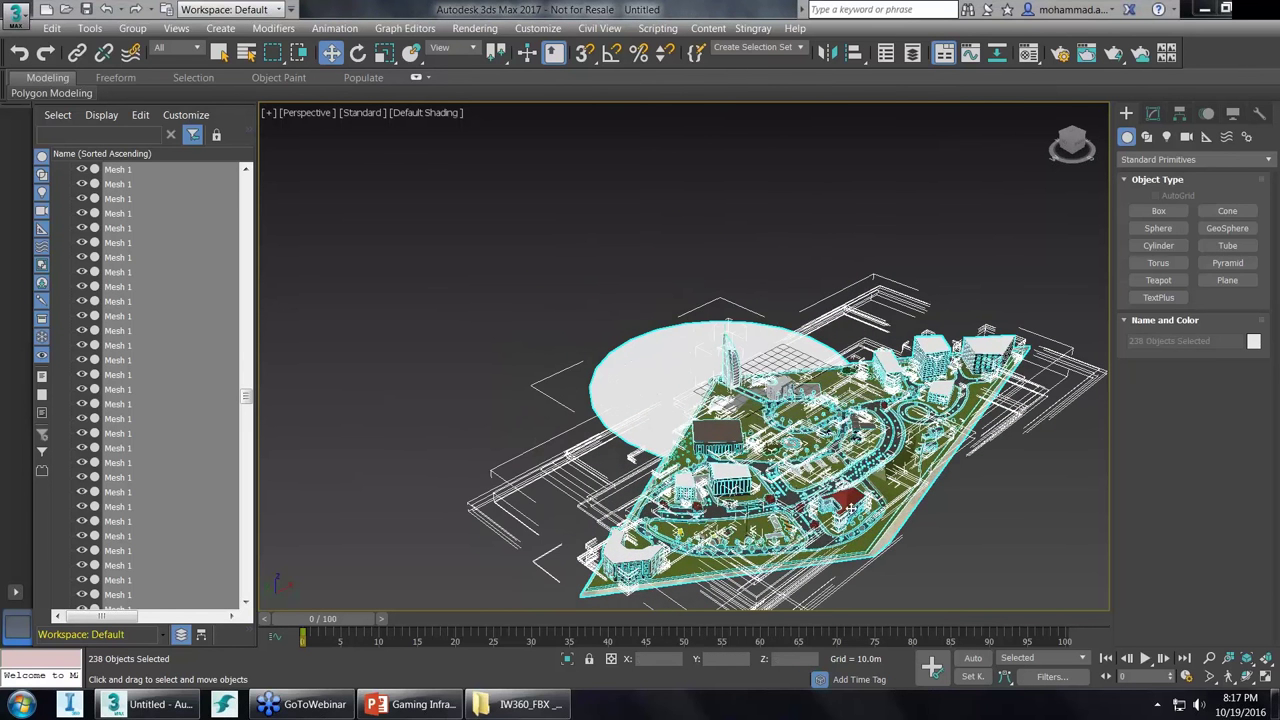
Fine-tune the city model's position so the residential building stands on the paved plot beside the oval loop road, and deselect the model.
{"action": "scroll", "coordinate": [565, 588], "scroll_direction": "down", "scroll_amount": 2}
{"action": "scroll", "coordinate": [565, 588], "scroll_direction": "up", "scroll_amount": 4}
{"action": "scroll", "coordinate": [565, 588], "scroll_direction": "down", "scroll_amount": 3}
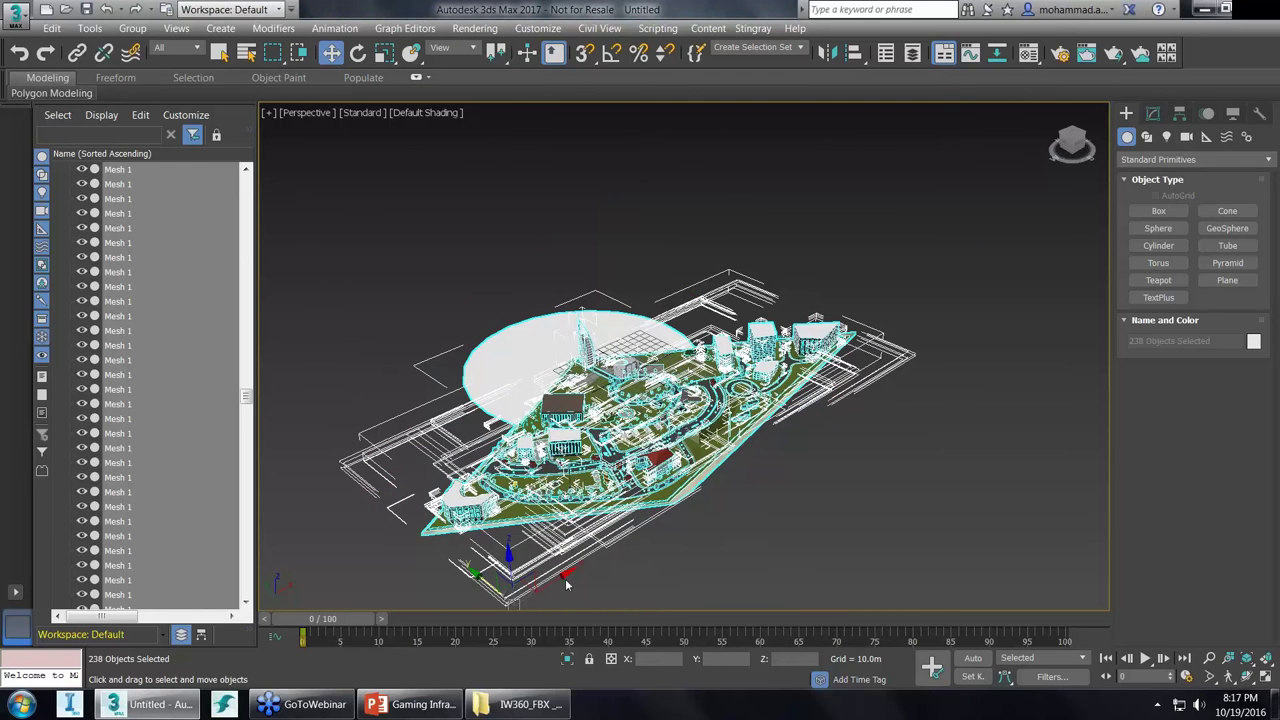
{"action": "left_click_drag", "start_coordinate": [563, 581], "coordinate": [554, 585]}
{"action": "scroll", "coordinate": [634, 371], "scroll_direction": "up", "scroll_amount": 6}
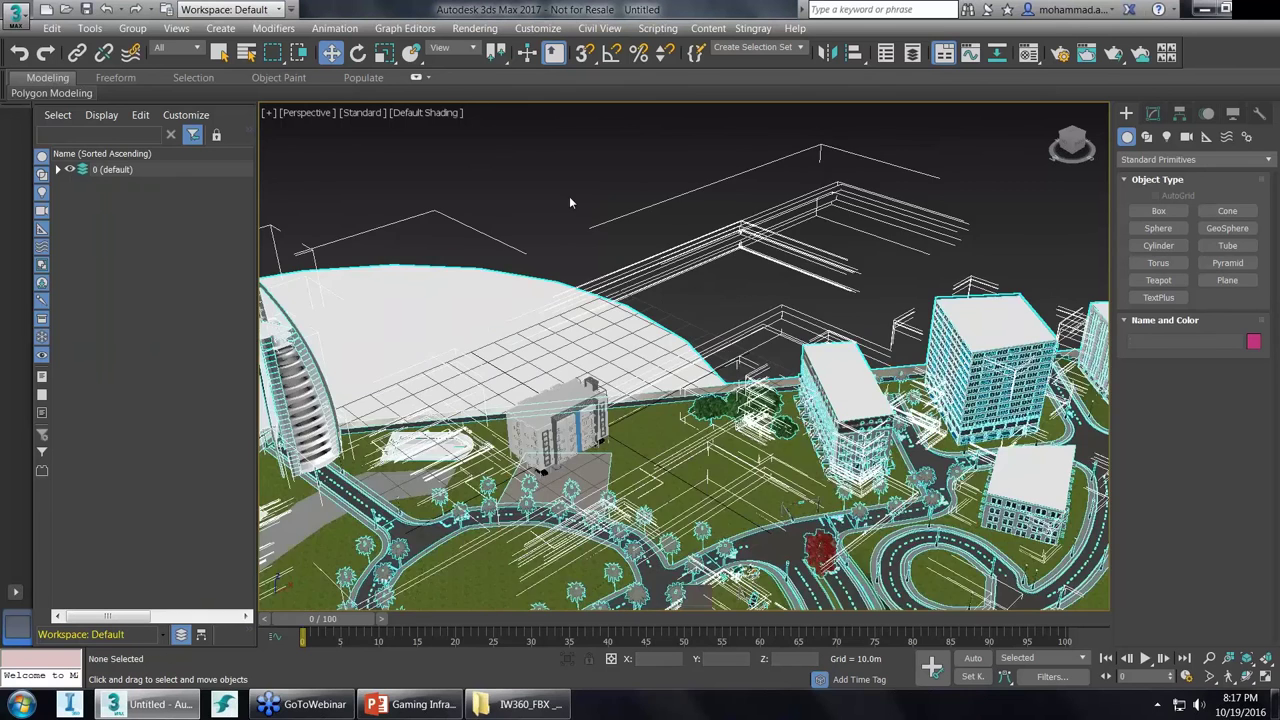
{"action": "left_click", "coordinate": [569, 196]}
{"action": "scroll", "coordinate": [684, 309], "scroll_direction": "down", "scroll_amount": 3}
{"action": "middle_click_drag", "start_coordinate": [684, 309], "coordinate": [830, 160]}
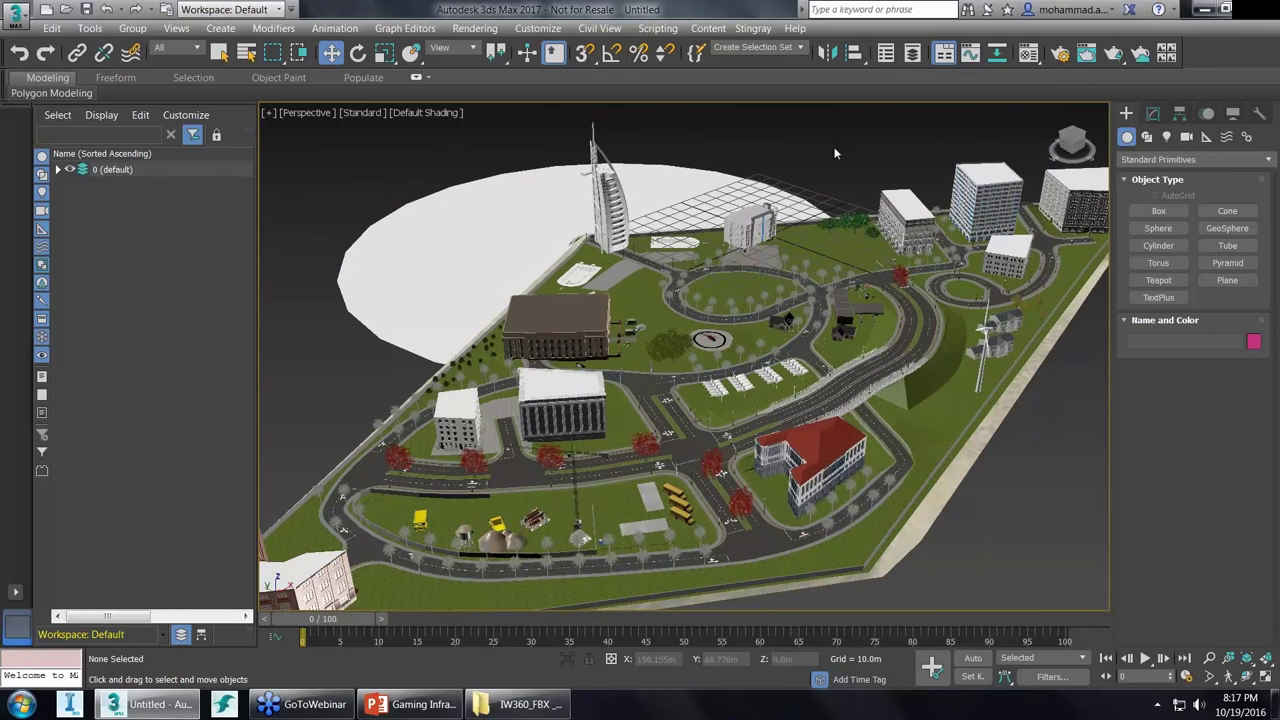
Delete the large white disc mesh that extends behind the sail-shaped tower.
{"action": "scroll", "coordinate": [758, 232], "scroll_direction": "up", "scroll_amount": 3}
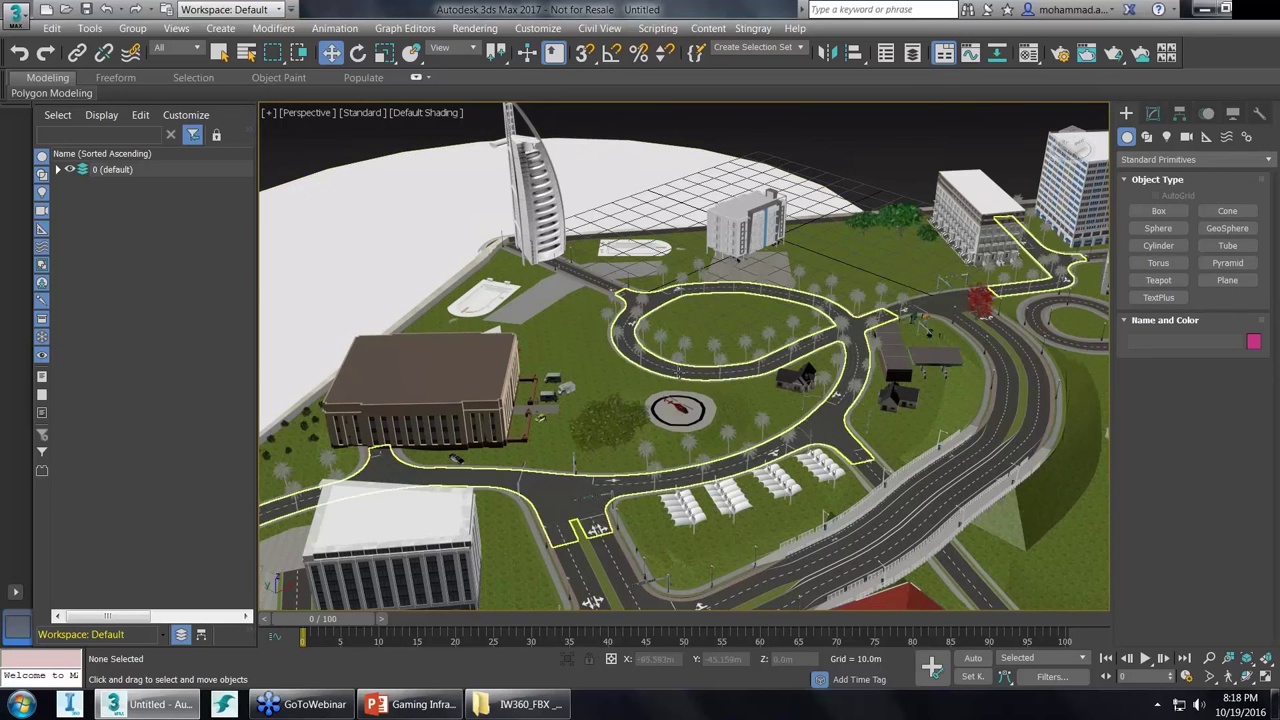
{"action": "middle_click_drag", "start_coordinate": [925, 329], "coordinate": [750, 365]}
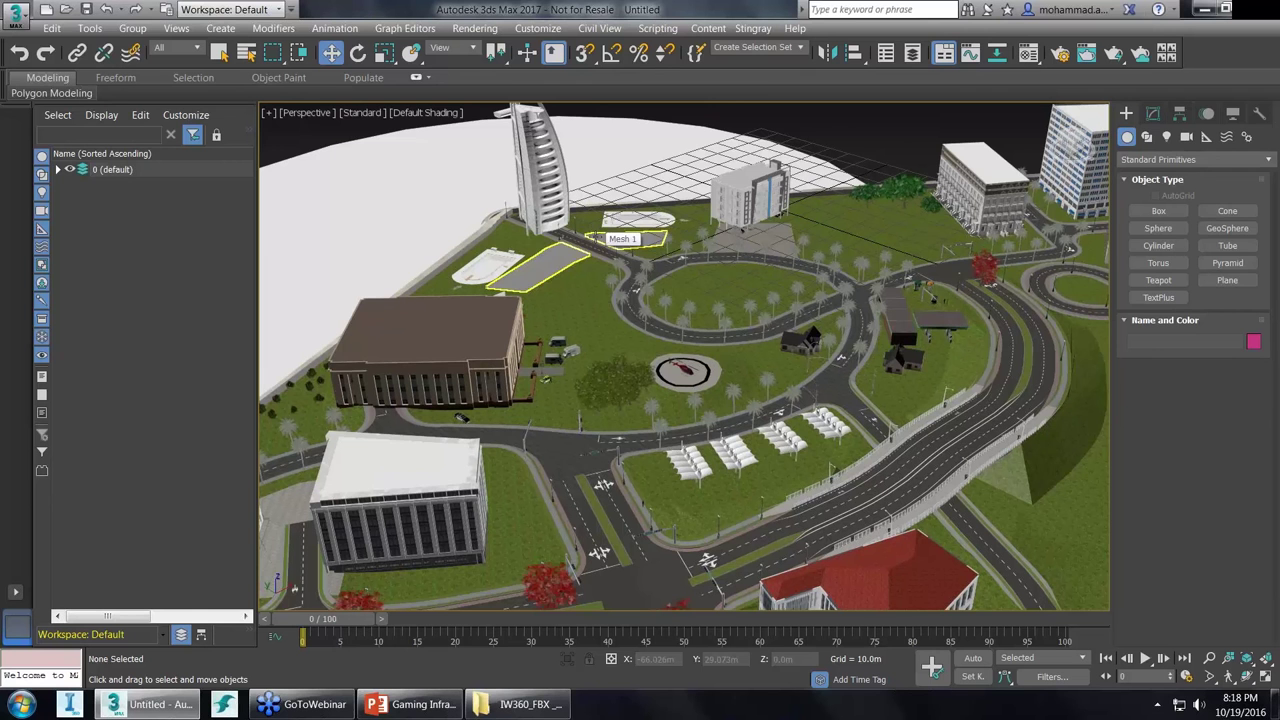
{"action": "left_click", "coordinate": [458, 197]}
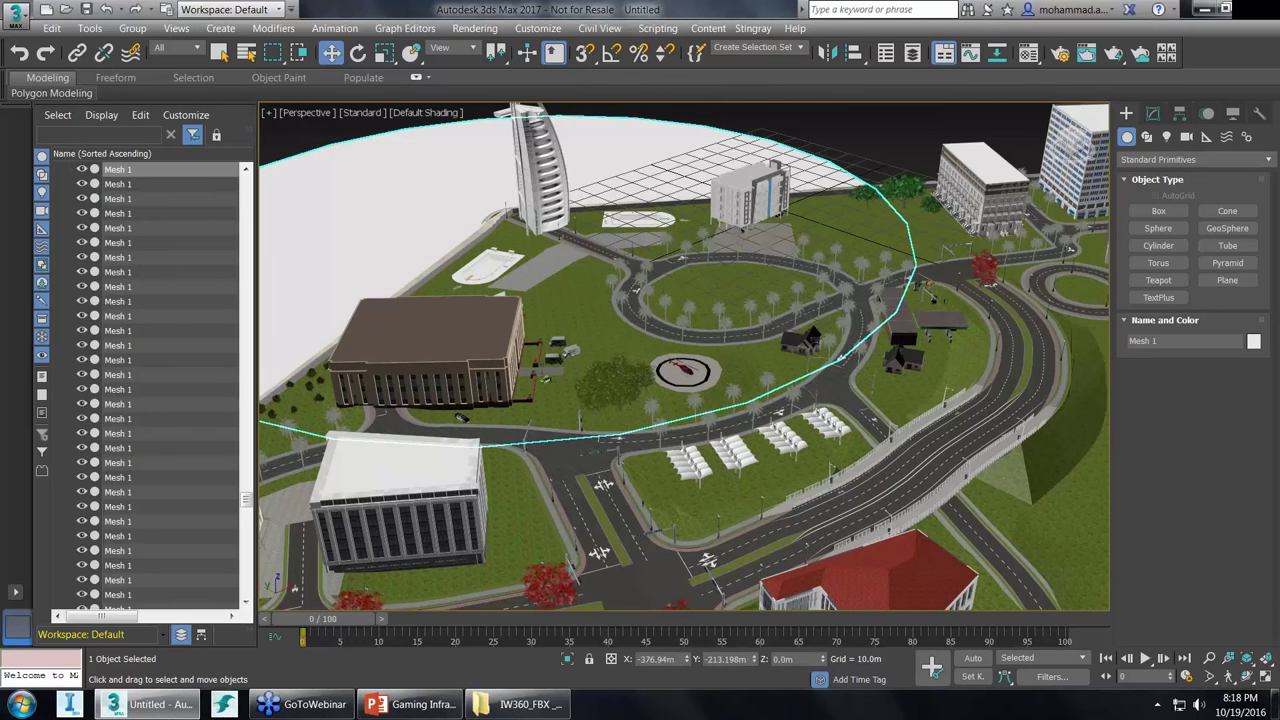
{"action": "key", "text": "Delete"}
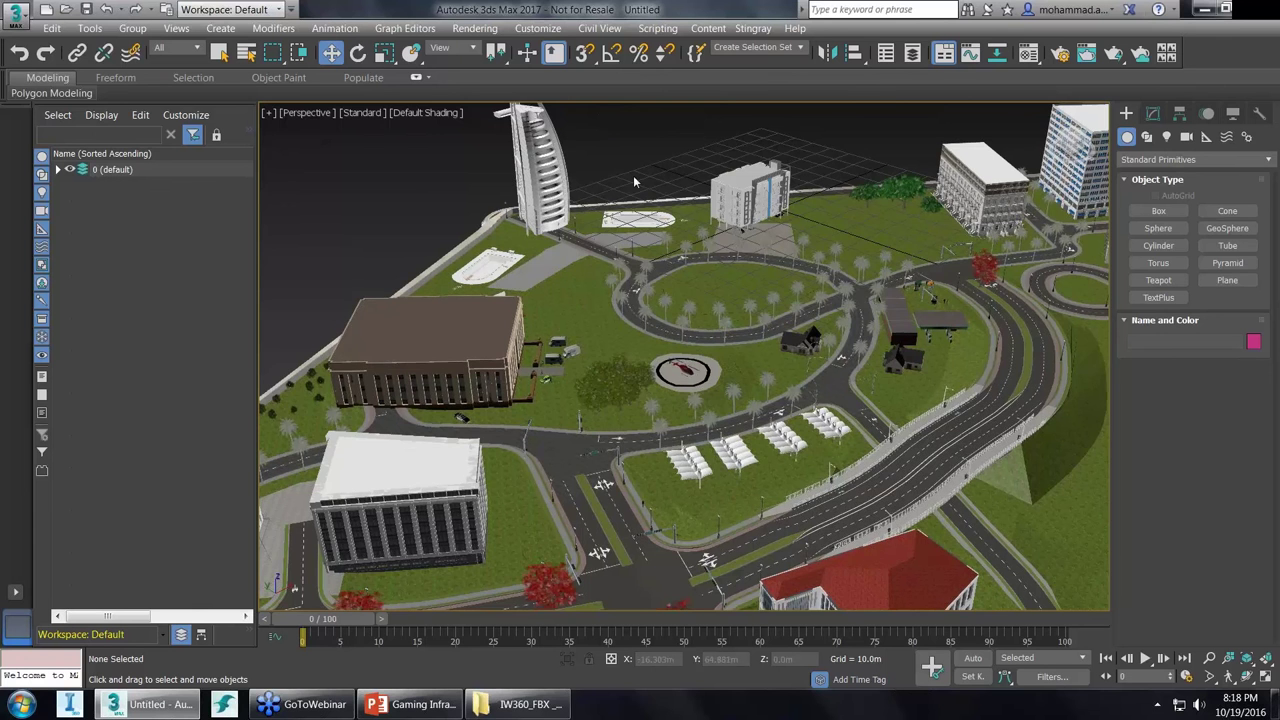
Open the material editor in compact mode with the palm trees along the oval loop road in close view.
{"action": "scroll", "coordinate": [633, 175], "scroll_direction": "up", "scroll_amount": 5}
{"action": "scroll", "coordinate": [648, 252], "scroll_direction": "down", "scroll_amount": 3}
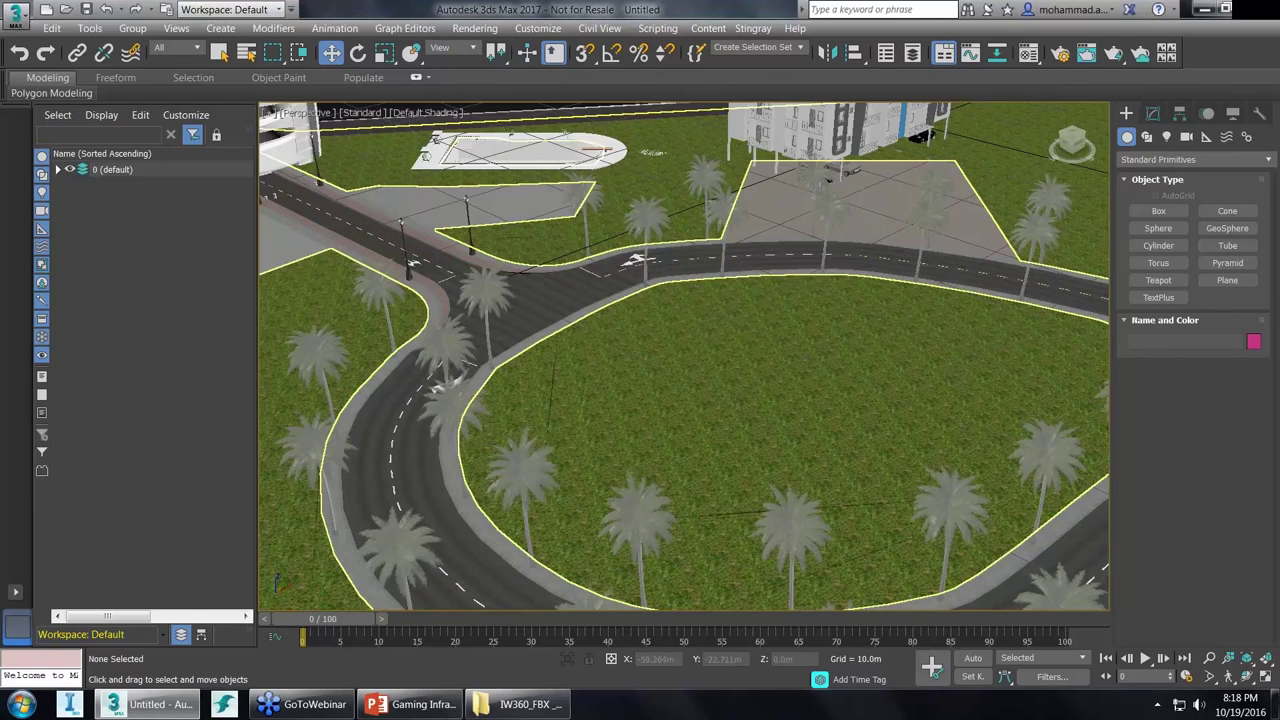
{"action": "scroll", "coordinate": [598, 458], "scroll_direction": "up", "scroll_amount": 4}
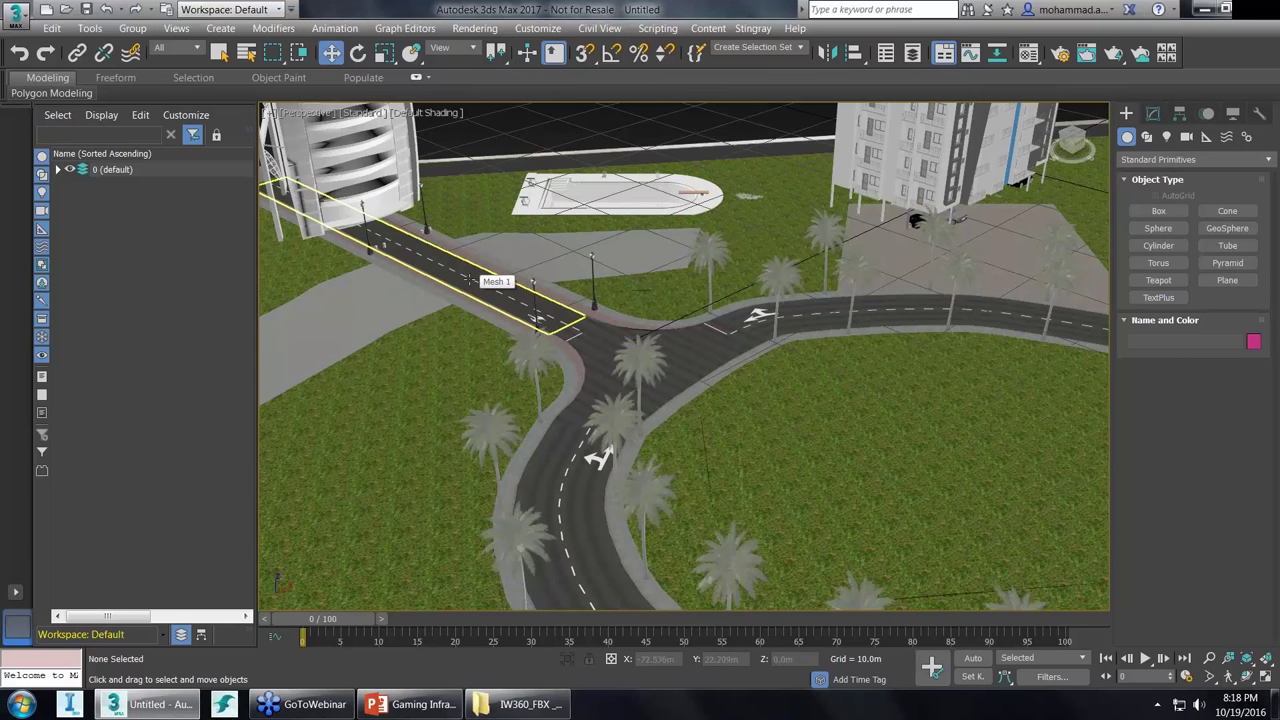
{"action": "left_click", "coordinate": [1029, 52]}
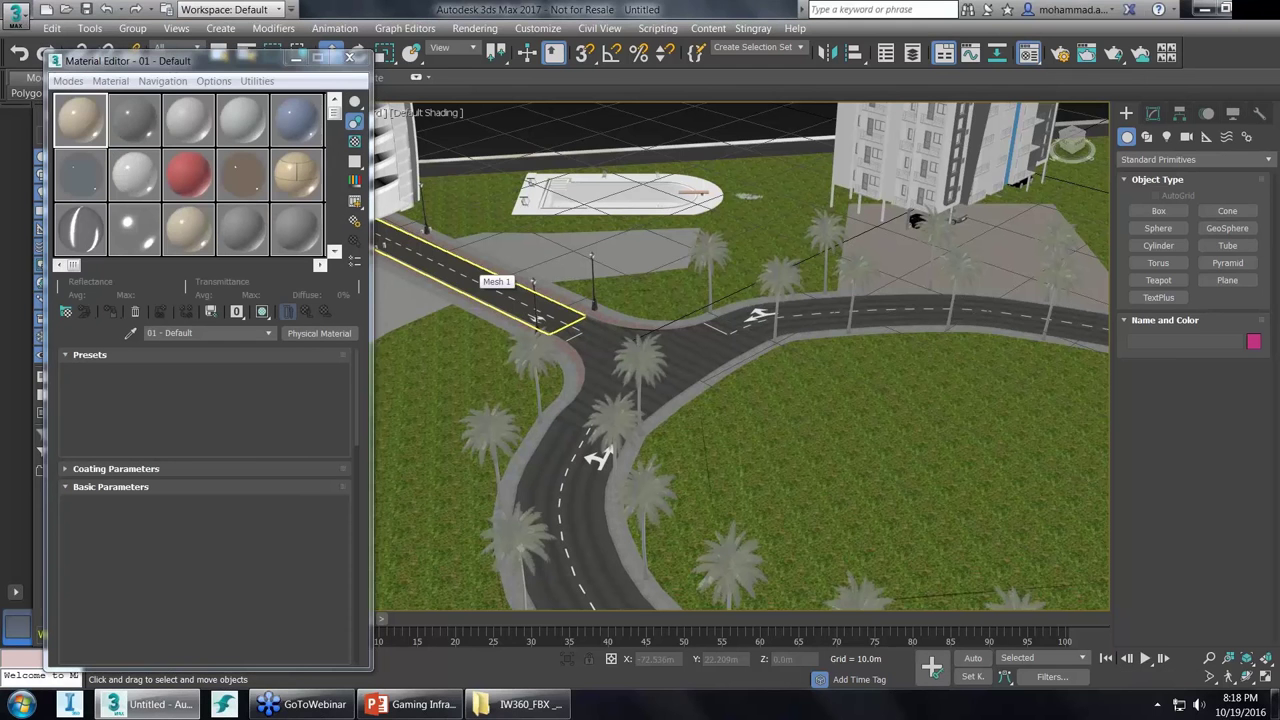
{"action": "left_click", "coordinate": [68, 80]}
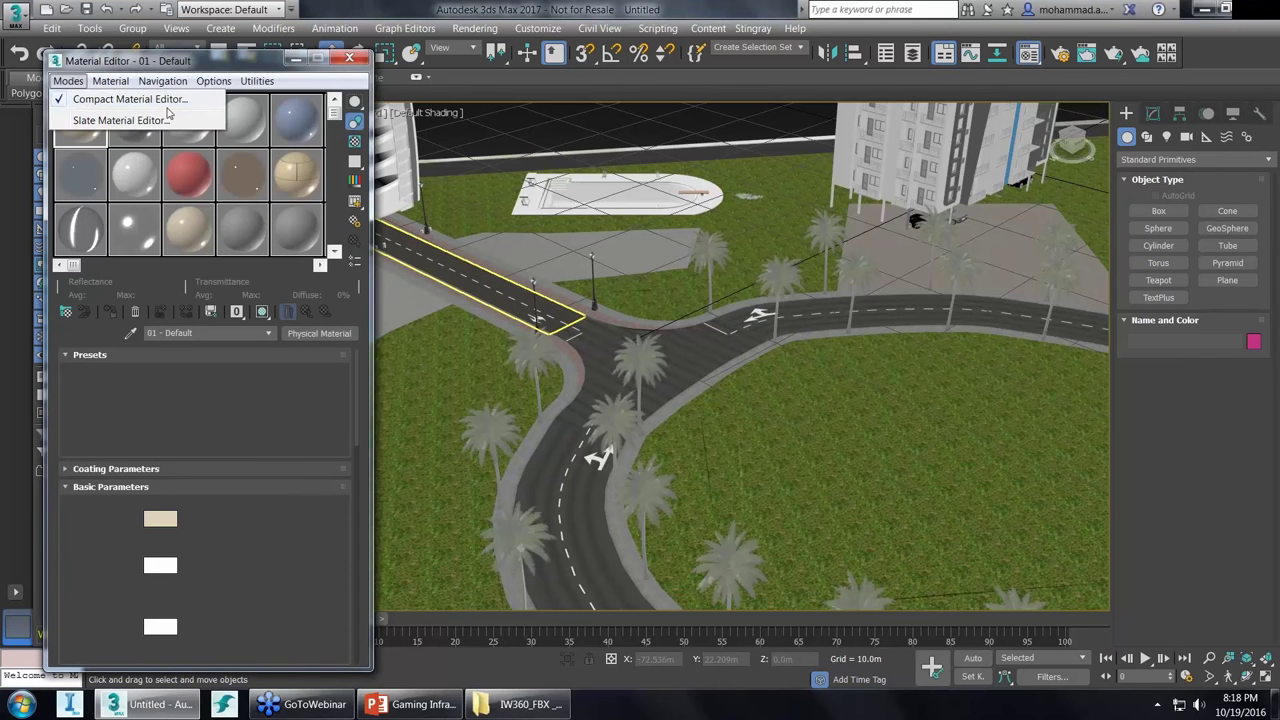
{"action": "left_click", "coordinate": [120, 99]}
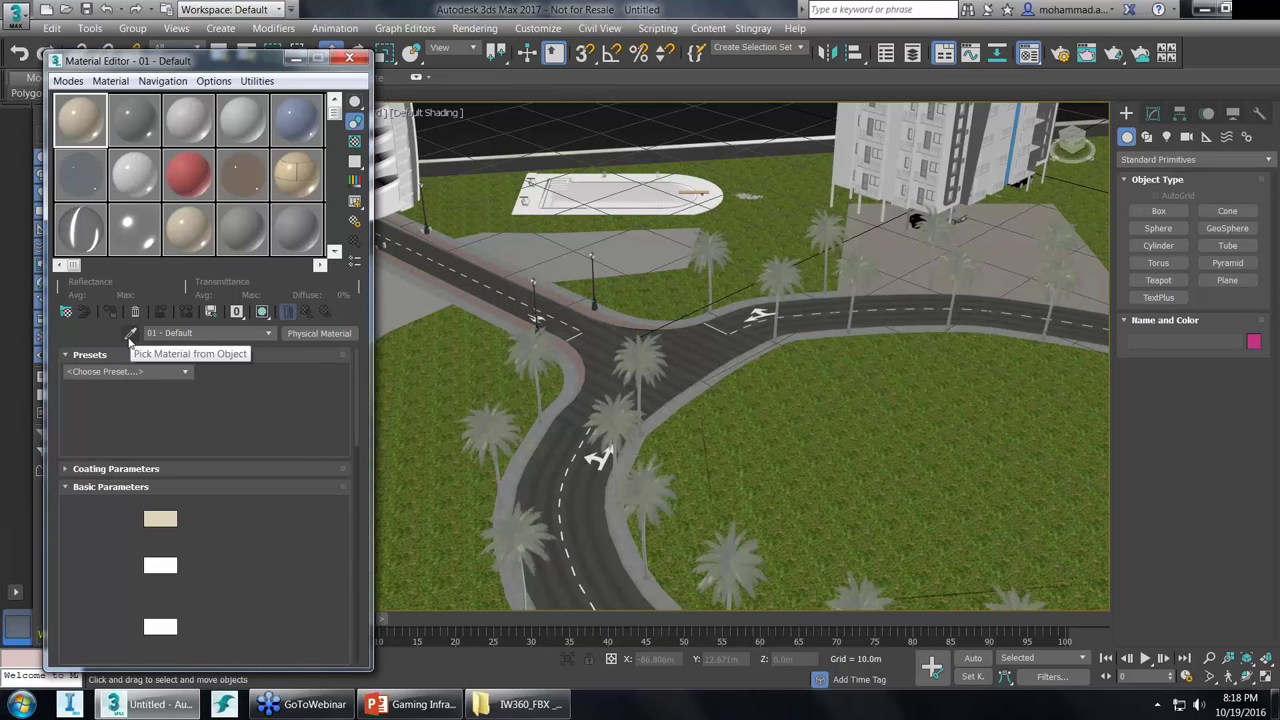
Sample the palm leaves' material from a tree and turn off its self-illumination color.
{"action": "left_click", "coordinate": [131, 336]}
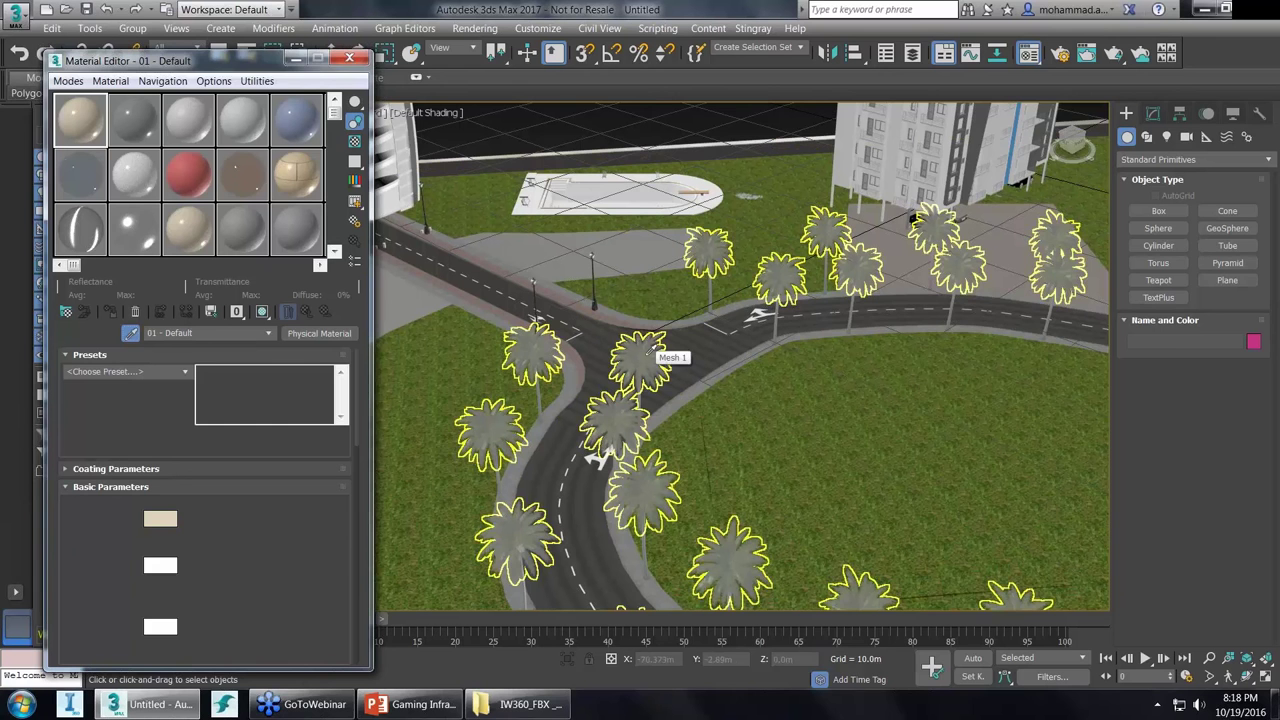
{"action": "left_click", "coordinate": [652, 348]}
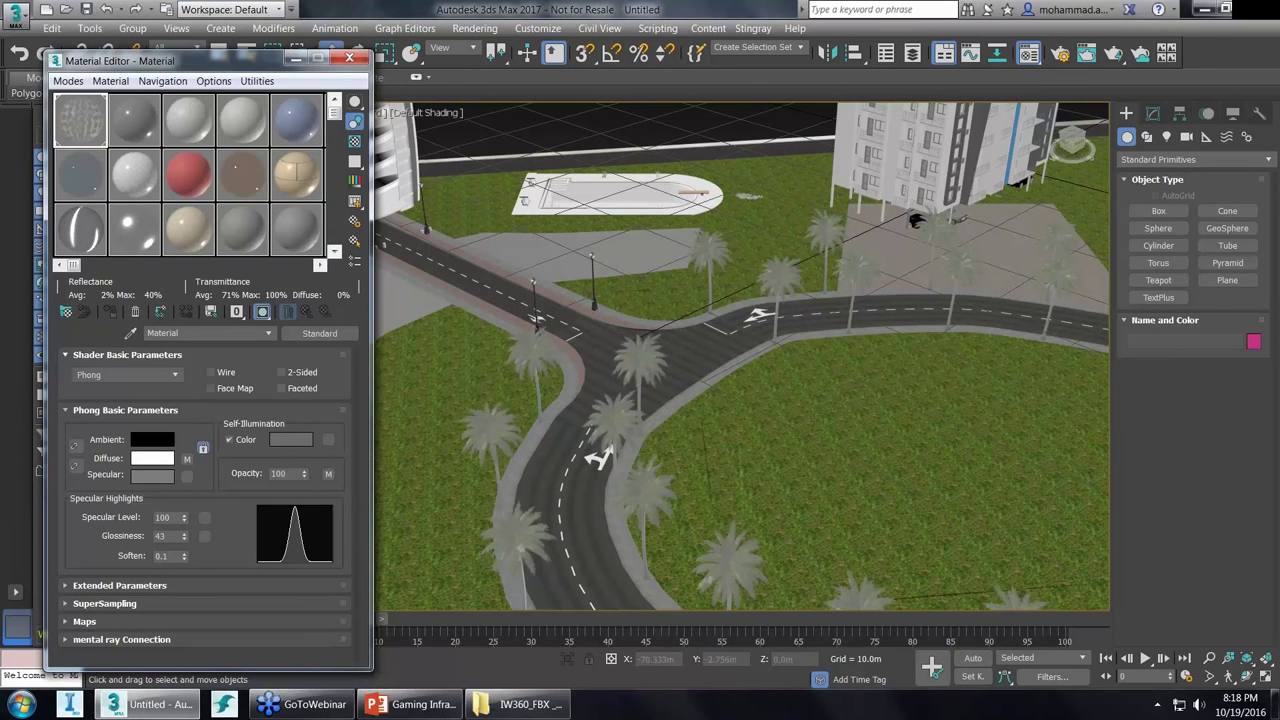
{"action": "left_click", "coordinate": [229, 440]}
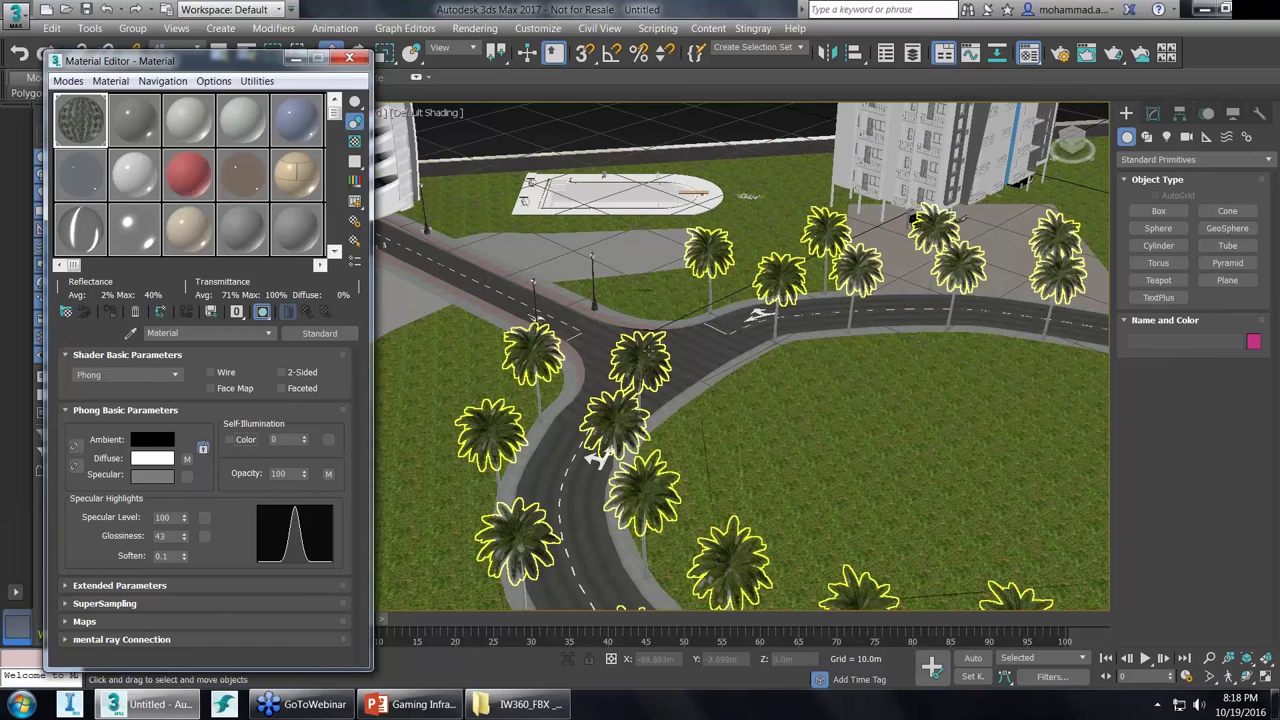
Sample the palm trunks' material and turn off its self-illumination color.
{"action": "left_click", "coordinate": [720, 400]}
{"action": "left_click", "coordinate": [131, 333]}
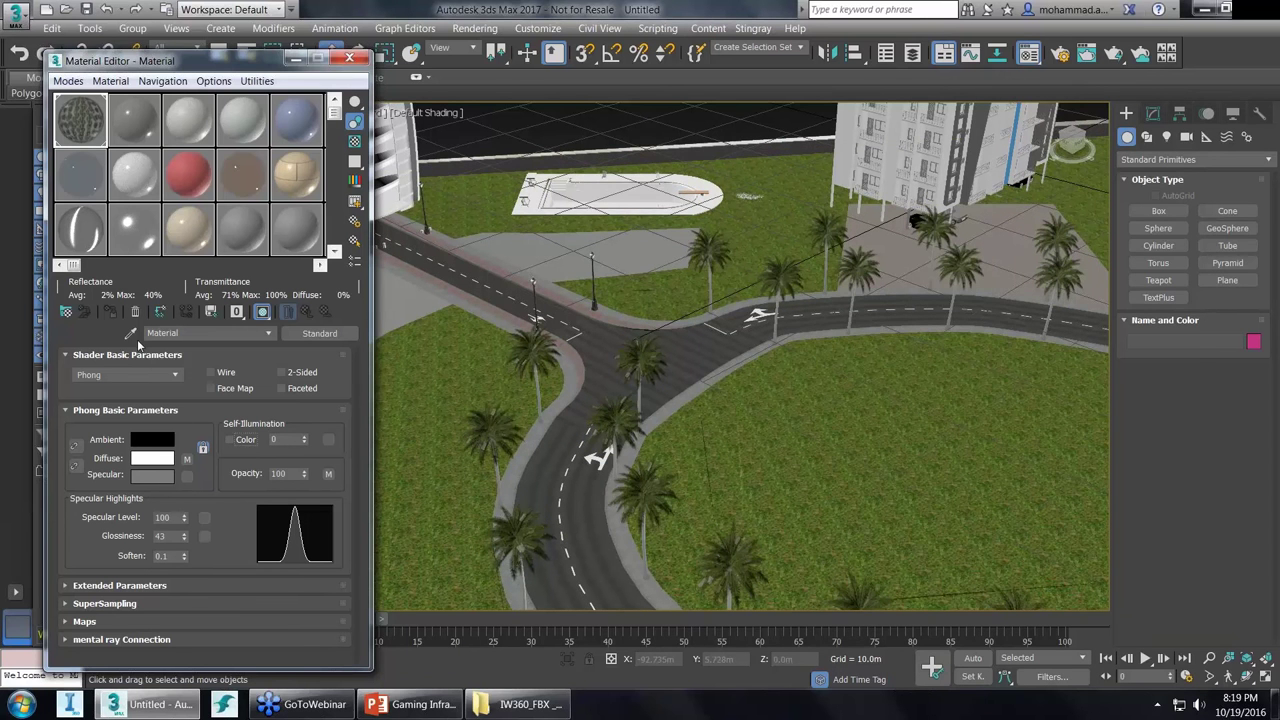
{"action": "left_click", "coordinate": [646, 392]}
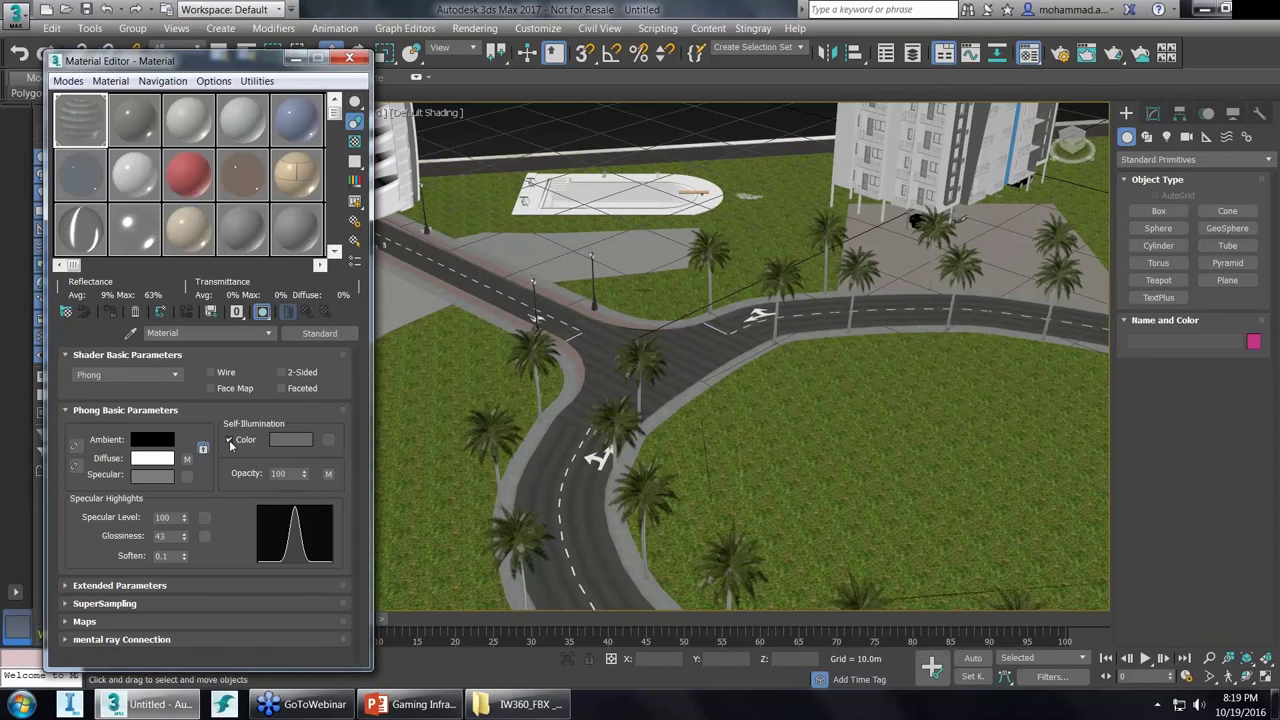
Sample the water material of the swimming pool near the sail-shaped tower and set its diffuse color to light cyan blue.
{"action": "middle_click_drag", "start_coordinate": [715, 460], "coordinate": [1012, 447]}
{"action": "scroll", "coordinate": [1012, 447], "scroll_direction": "down", "scroll_amount": 5}
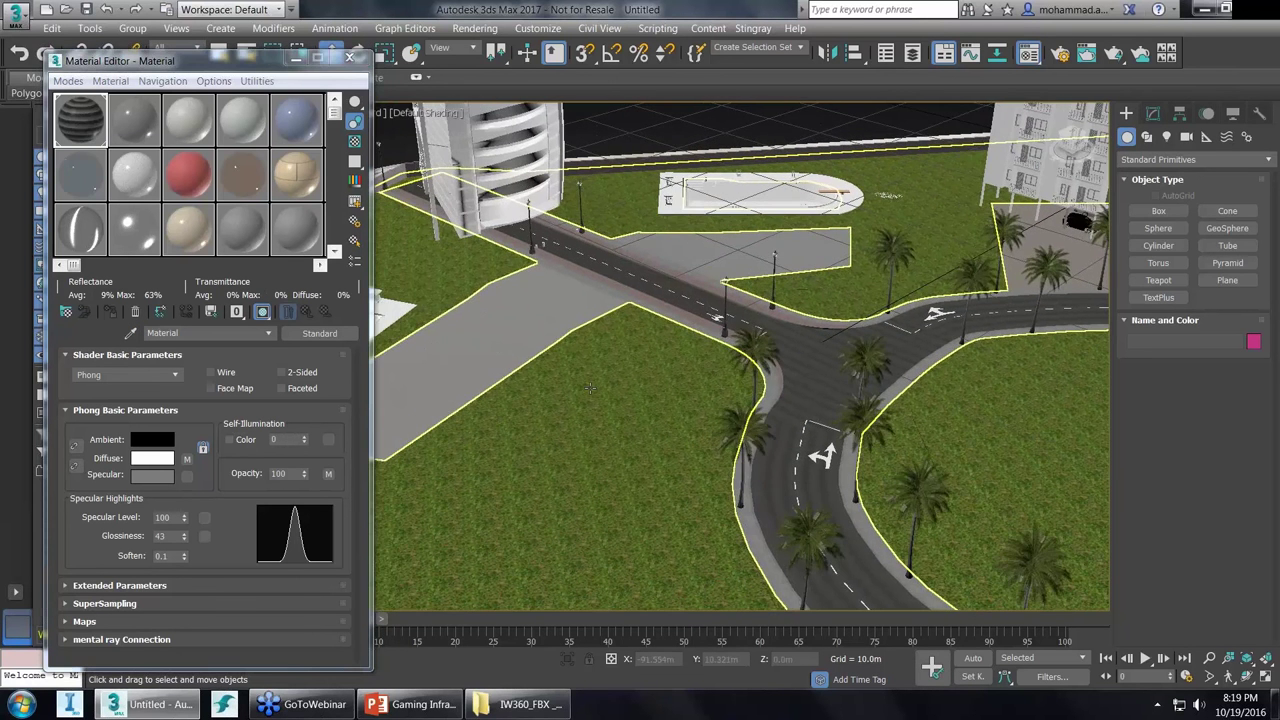
{"action": "middle_click_drag", "start_coordinate": [1072, 555], "coordinate": [740, 193], "text": "alt"}
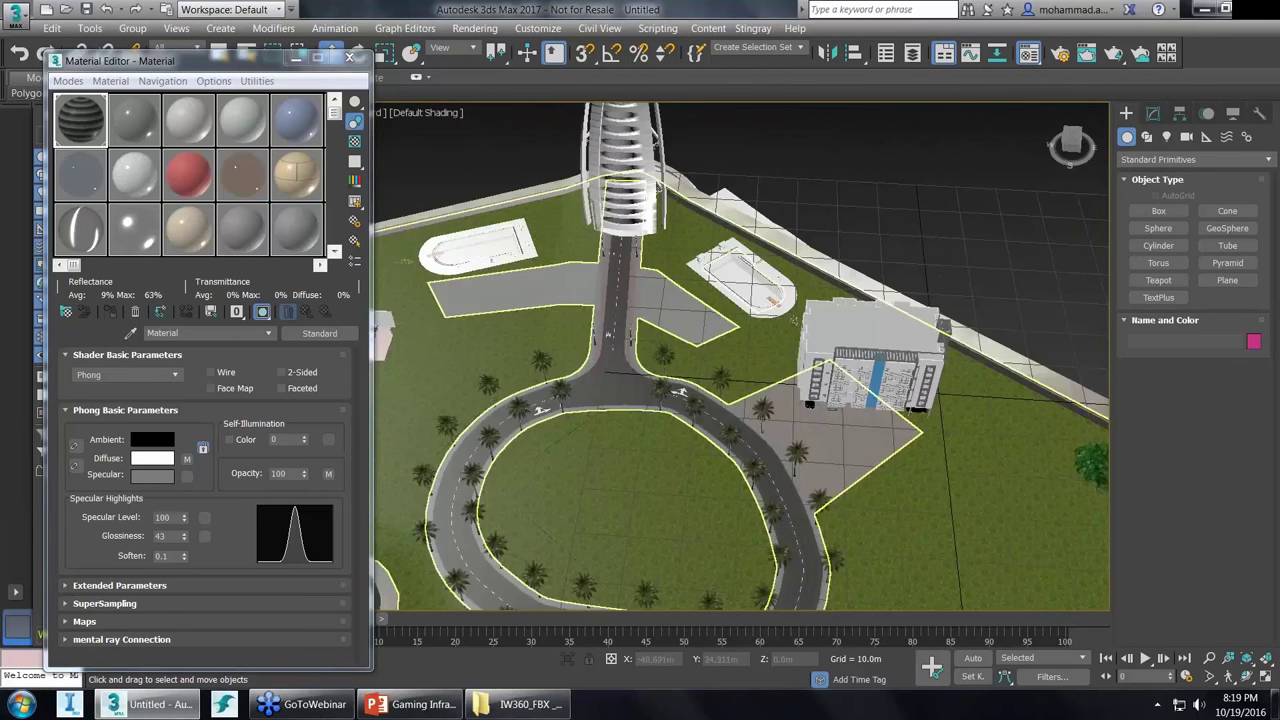
{"action": "scroll", "coordinate": [580, 247], "scroll_direction": "up", "scroll_amount": 4}
{"action": "scroll", "coordinate": [580, 247], "scroll_direction": "up", "scroll_amount": 3}
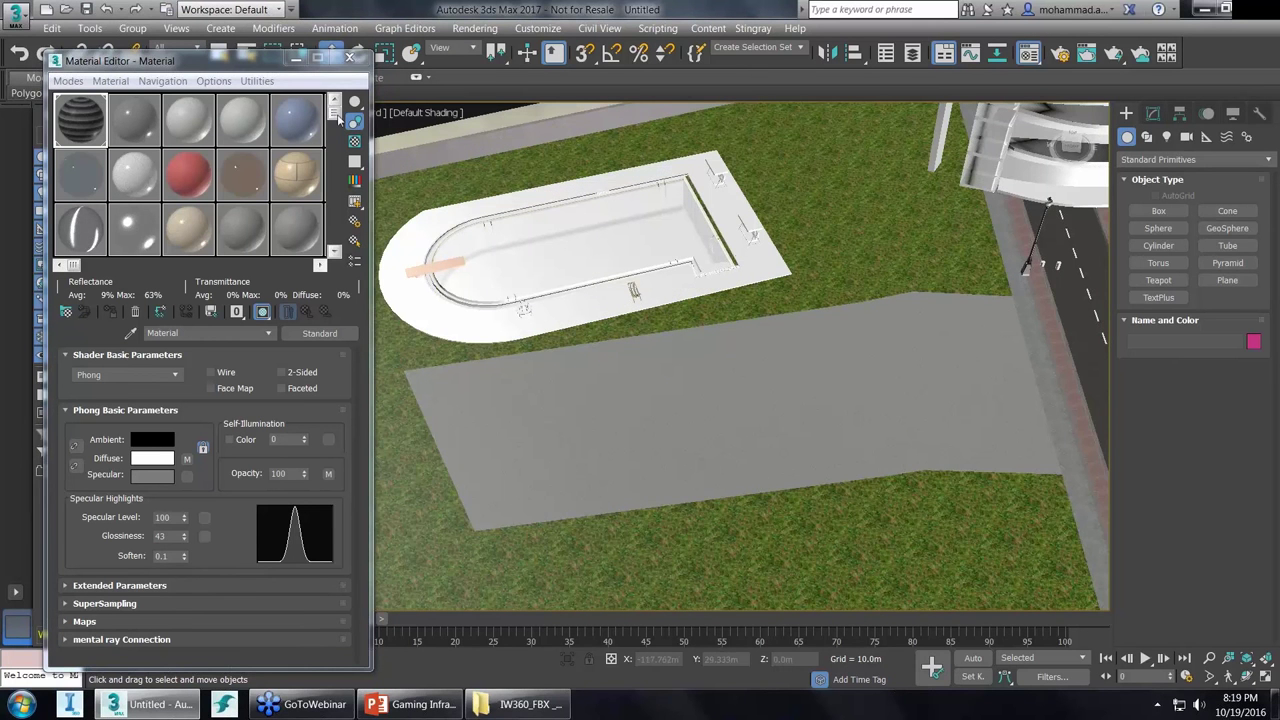
{"action": "scroll", "coordinate": [330, 200], "scroll_direction": "down", "scroll_amount": 1}
{"action": "scroll", "coordinate": [347, 255], "scroll_direction": "up", "scroll_amount": 1}
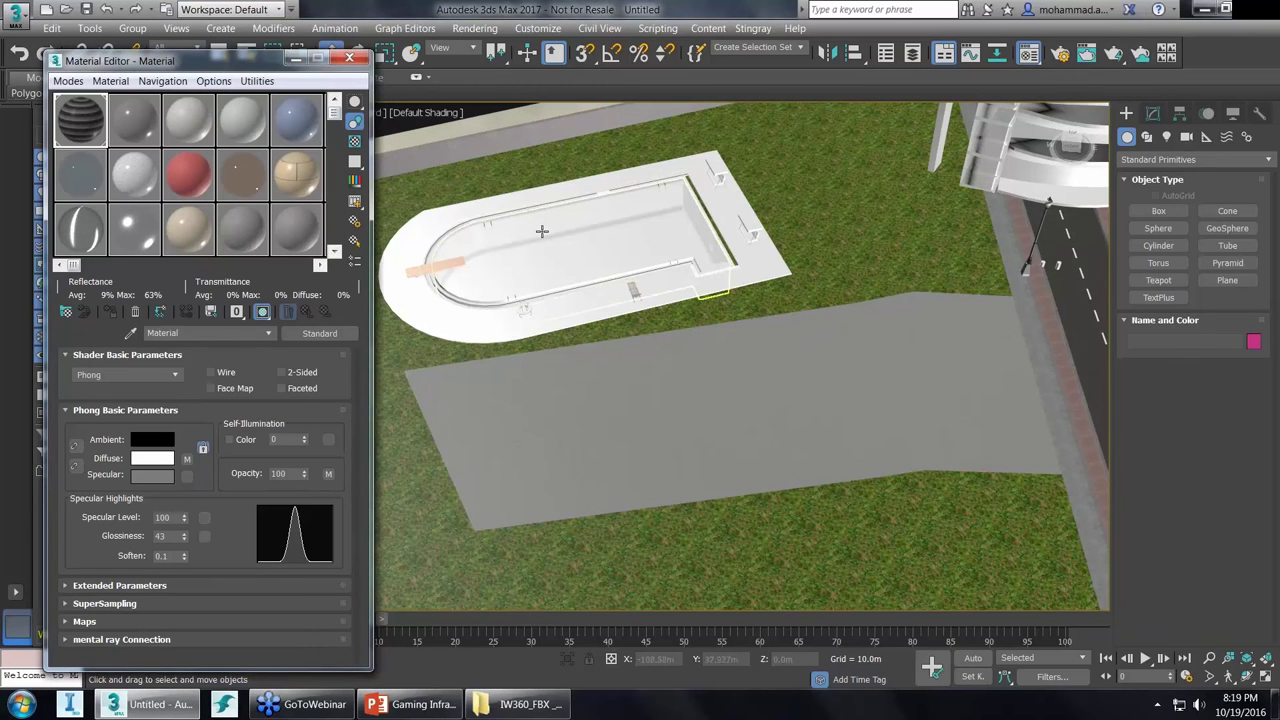
{"action": "left_click", "coordinate": [610, 257]}
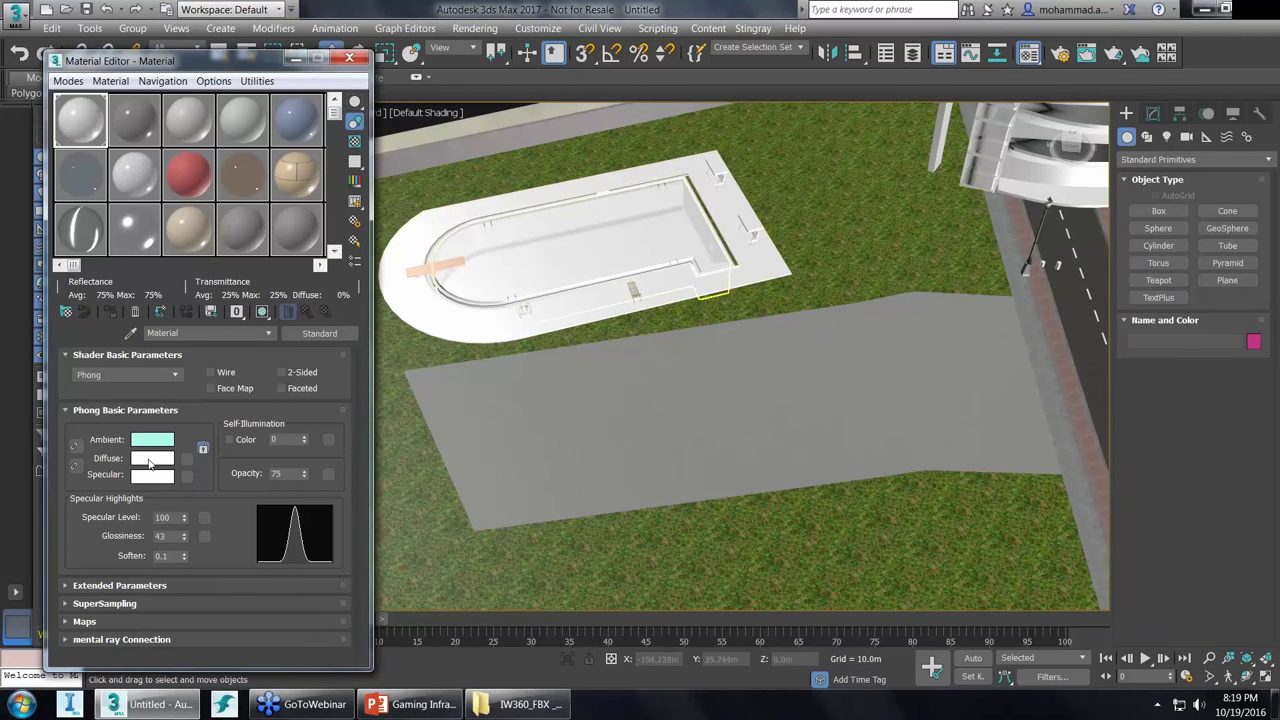
{"action": "left_click", "coordinate": [150, 459]}
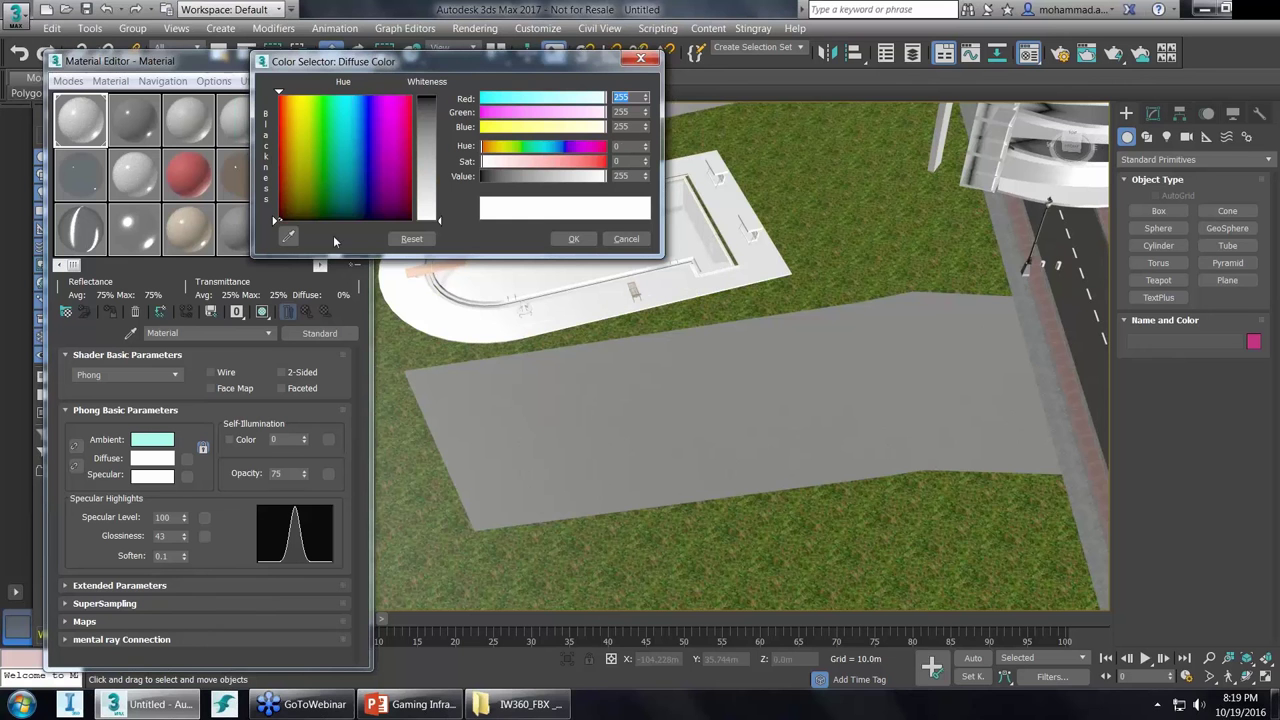
{"action": "left_click", "coordinate": [563, 163]}
{"action": "left_click", "coordinate": [573, 238]}
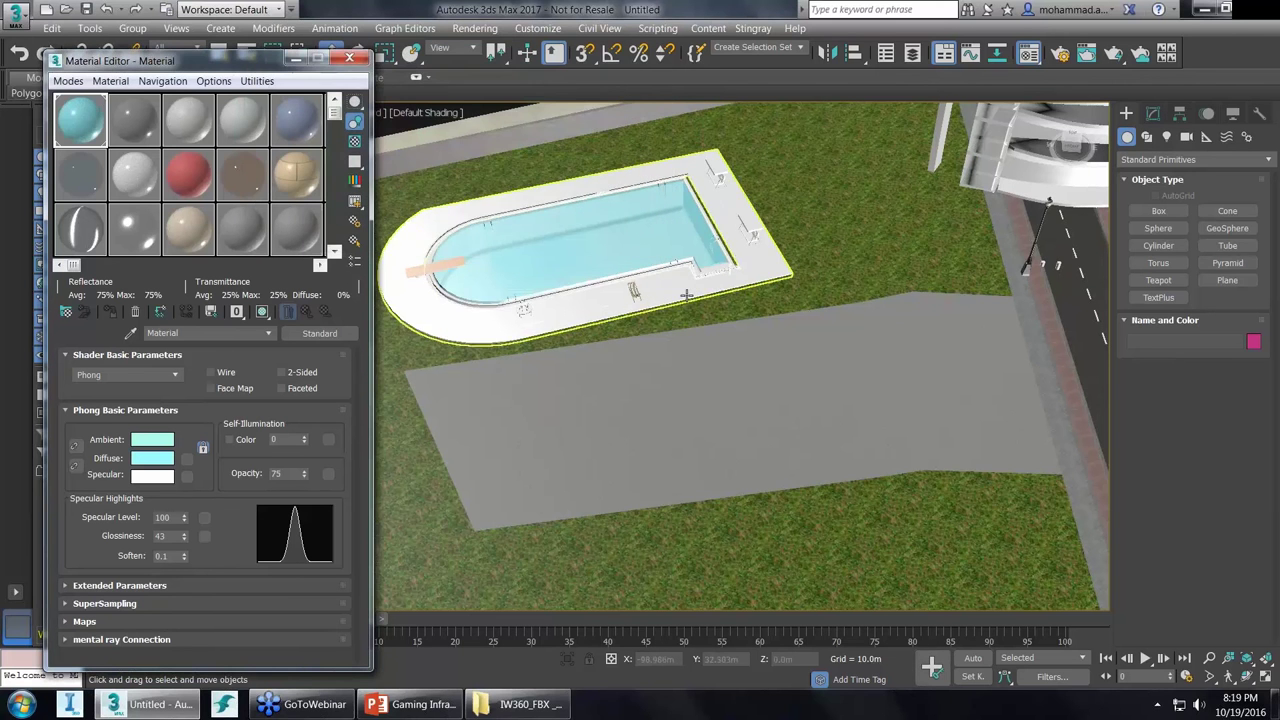
Sample the body material of the two convertible cars beside the office building and set its diffuse color to pinkish red.
{"action": "scroll", "coordinate": [712, 292], "scroll_direction": "down", "scroll_amount": 2}
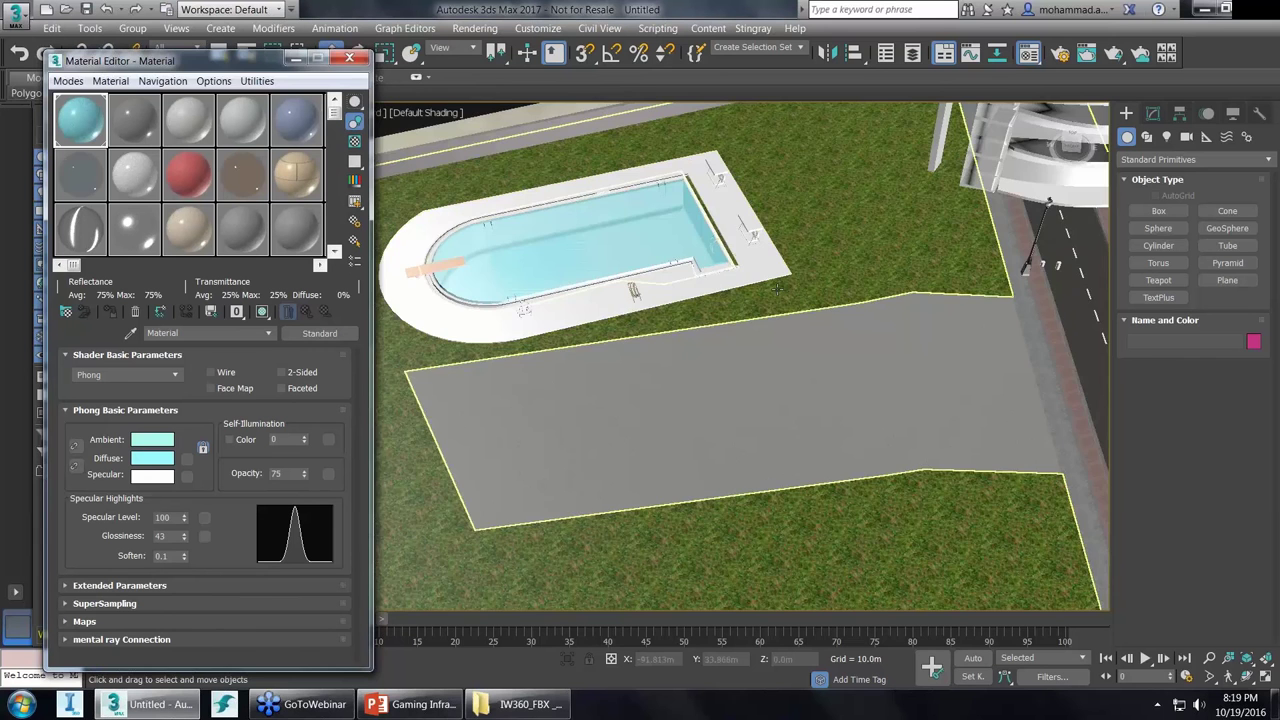
{"action": "middle_click_drag", "start_coordinate": [712, 292], "coordinate": [760, 325]}
{"action": "scroll", "coordinate": [773, 336], "scroll_direction": "down", "scroll_amount": 3}
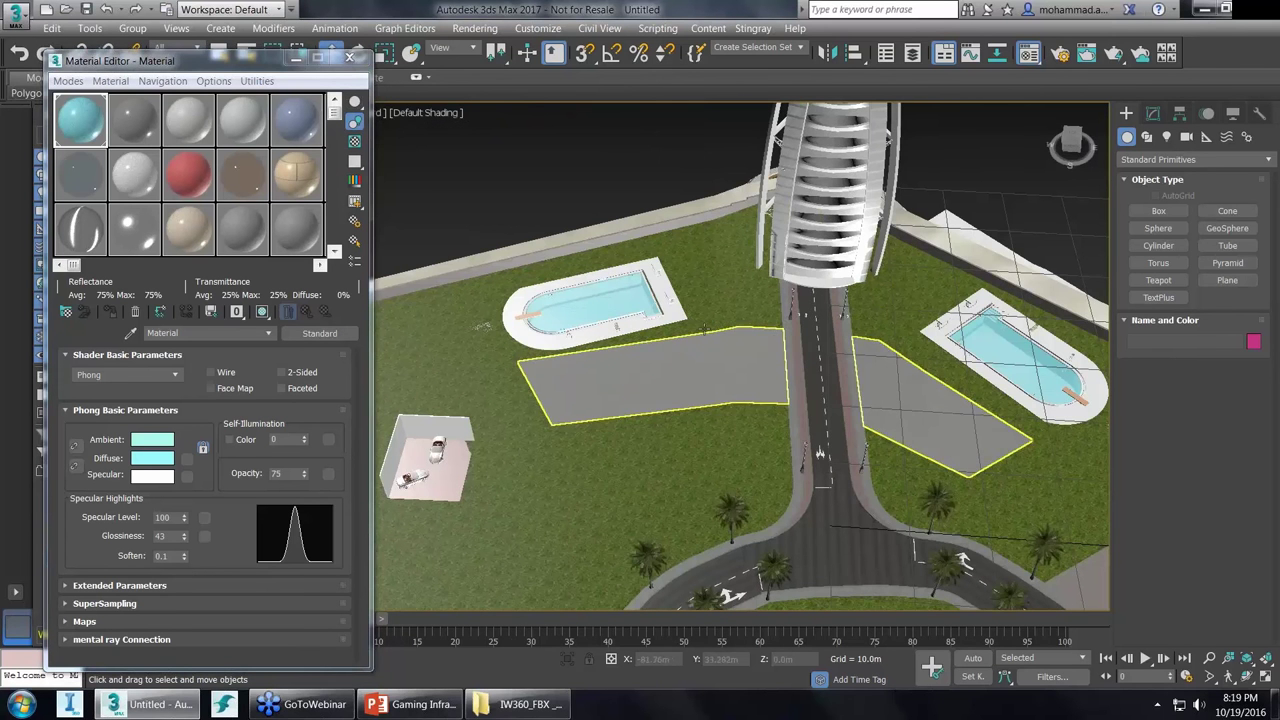
{"action": "left_click", "coordinate": [593, 318]}
{"action": "scroll", "coordinate": [590, 378], "scroll_direction": "up", "scroll_amount": 8}
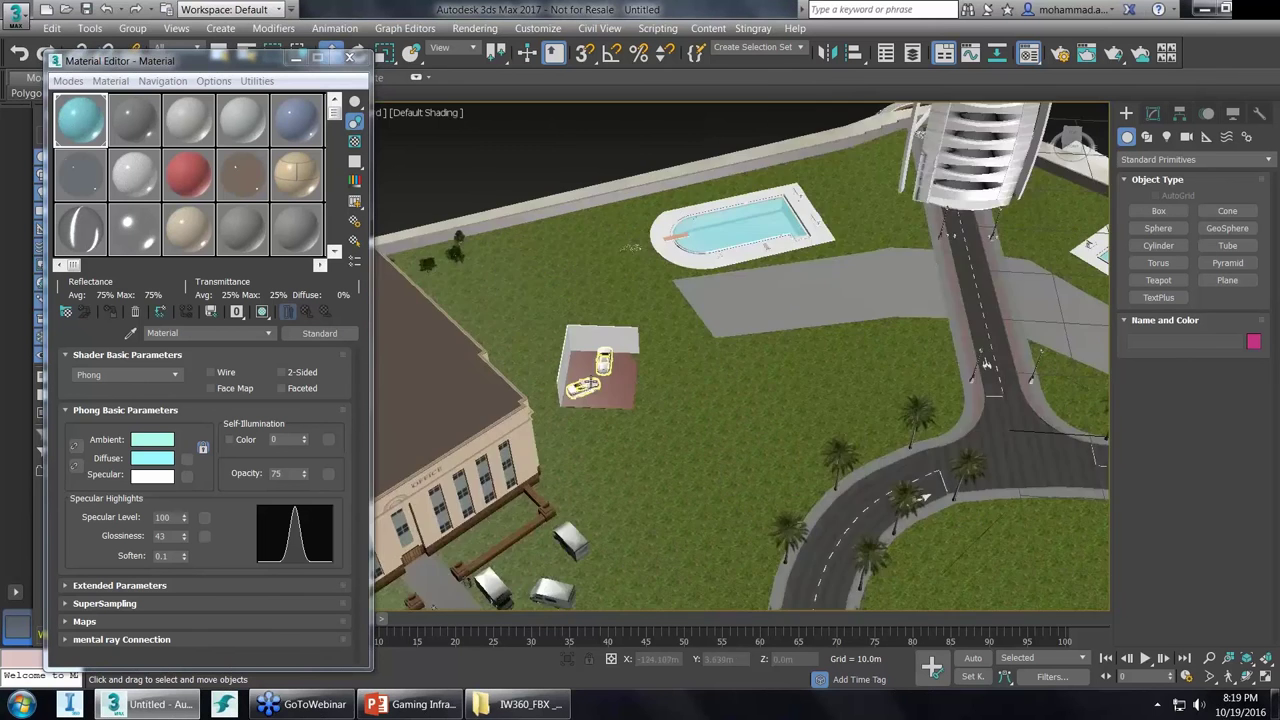
{"action": "scroll", "coordinate": [593, 380], "scroll_direction": "up", "scroll_amount": 3}
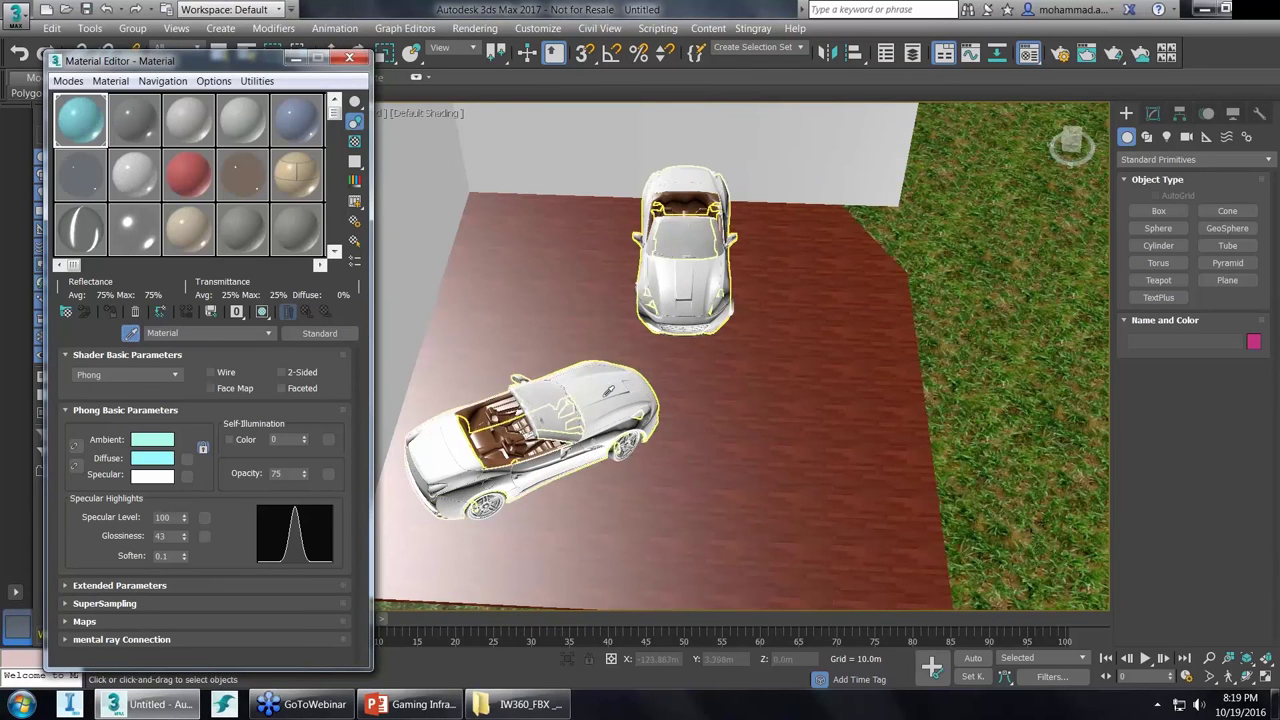
{"action": "left_click", "coordinate": [606, 392]}
{"action": "left_click", "coordinate": [152, 458]}
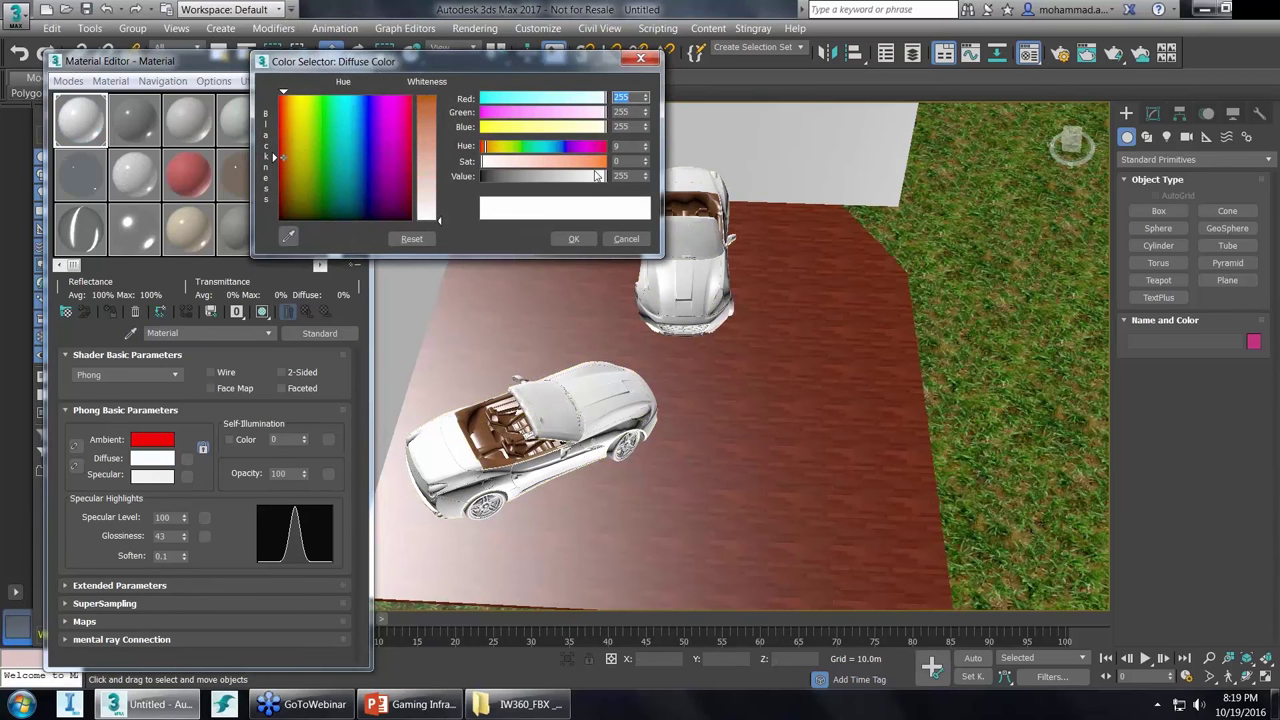
{"action": "left_click", "coordinate": [593, 161]}
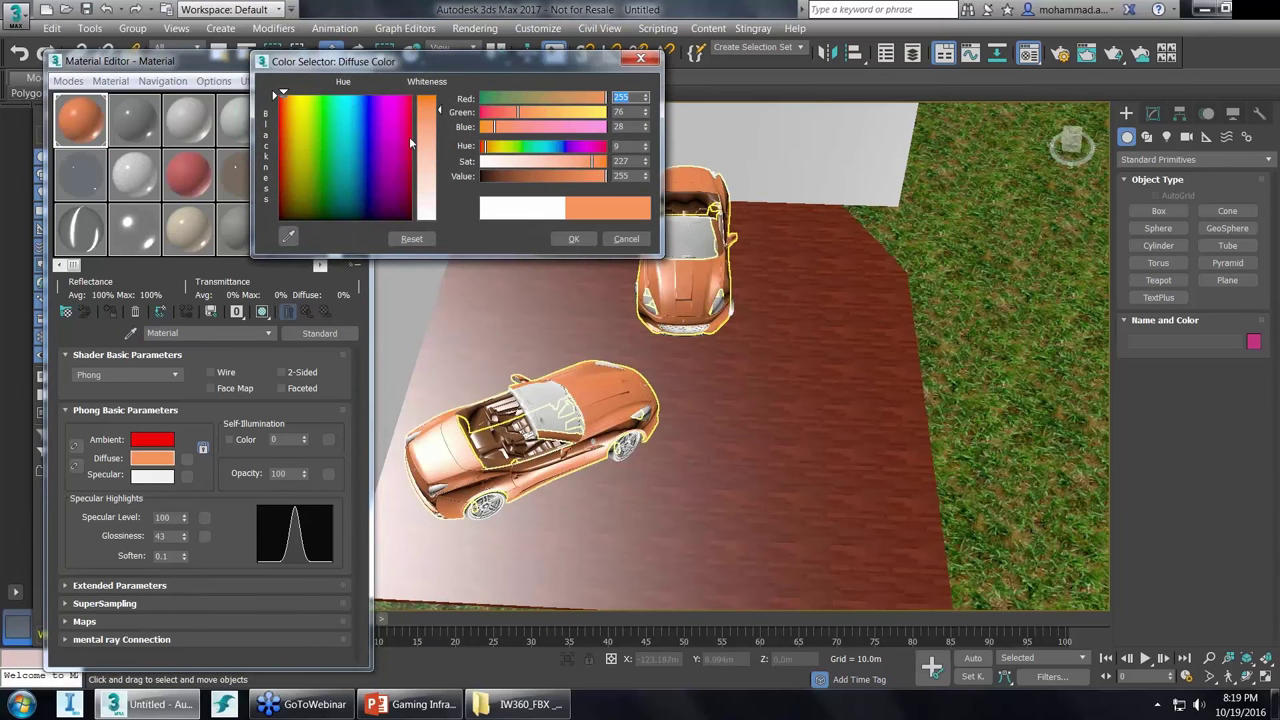
{"action": "left_click_drag", "start_coordinate": [362, 146], "coordinate": [409, 135]}
{"action": "left_click", "coordinate": [568, 239]}
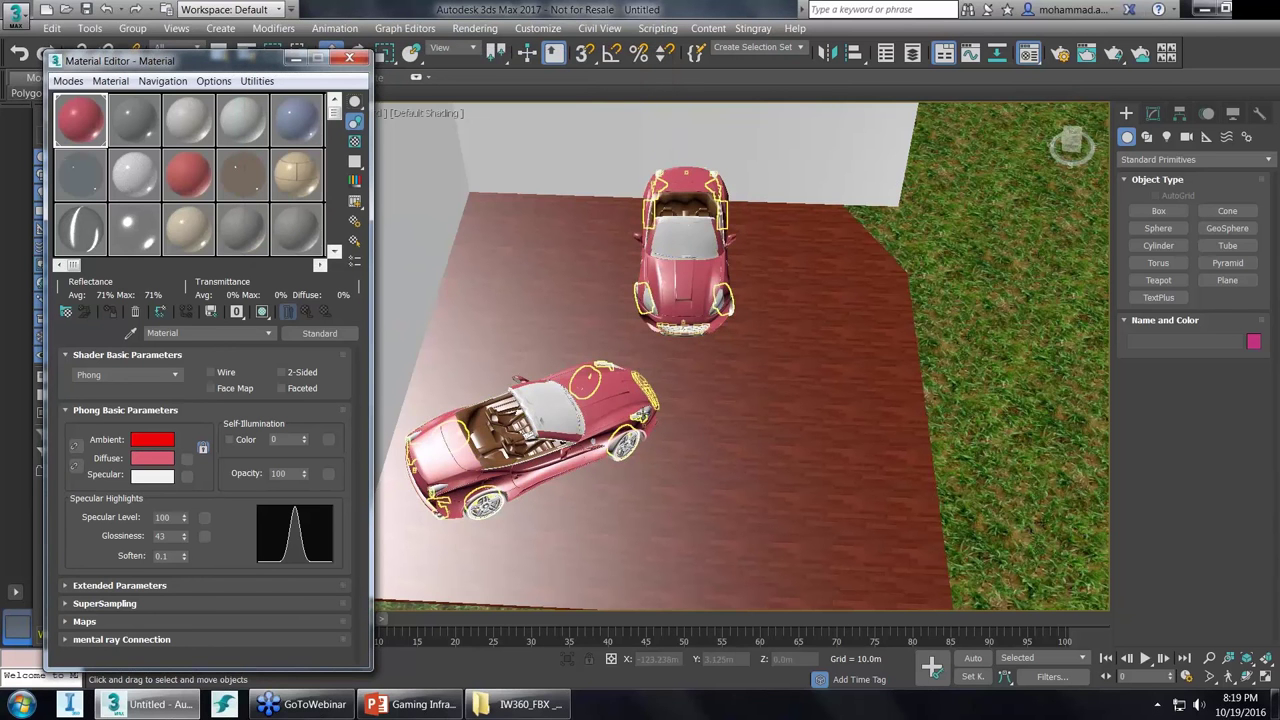
Sample the cars' windshield material and set its opacity to 50.
{"action": "left_click", "coordinate": [547, 400]}
{"action": "left_click", "coordinate": [130, 333]}
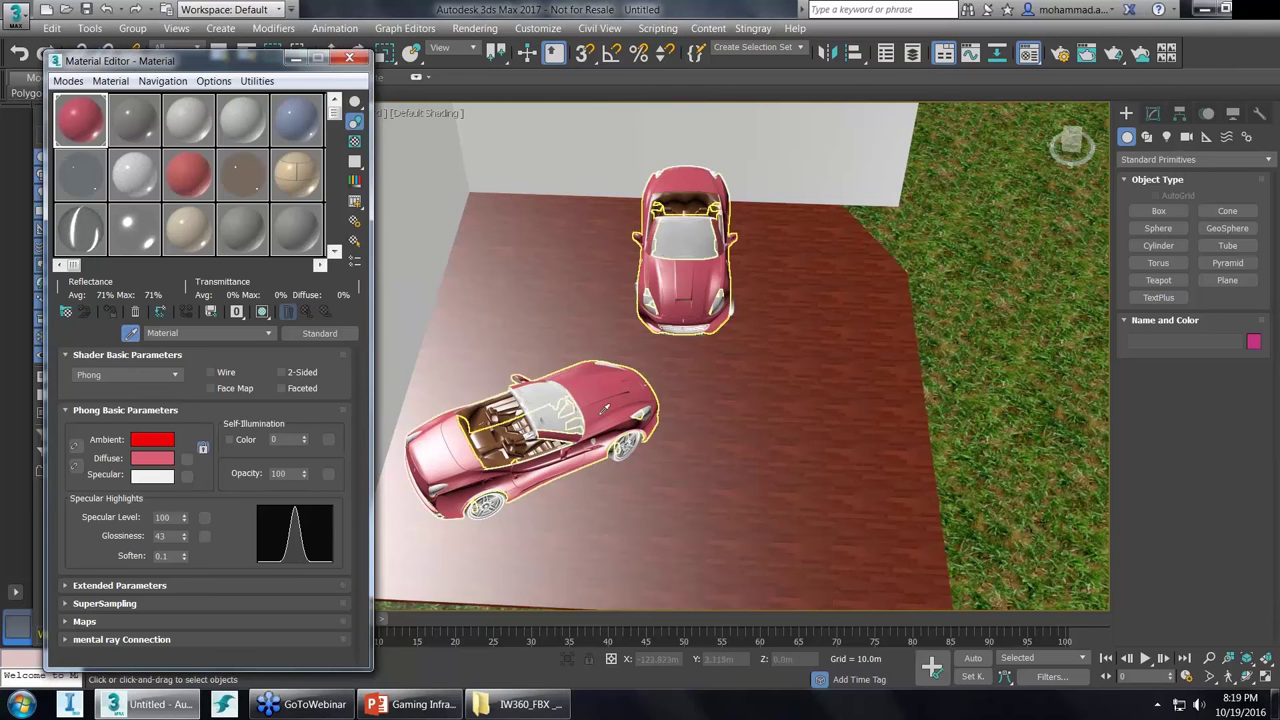
{"action": "left_click", "coordinate": [548, 403]}
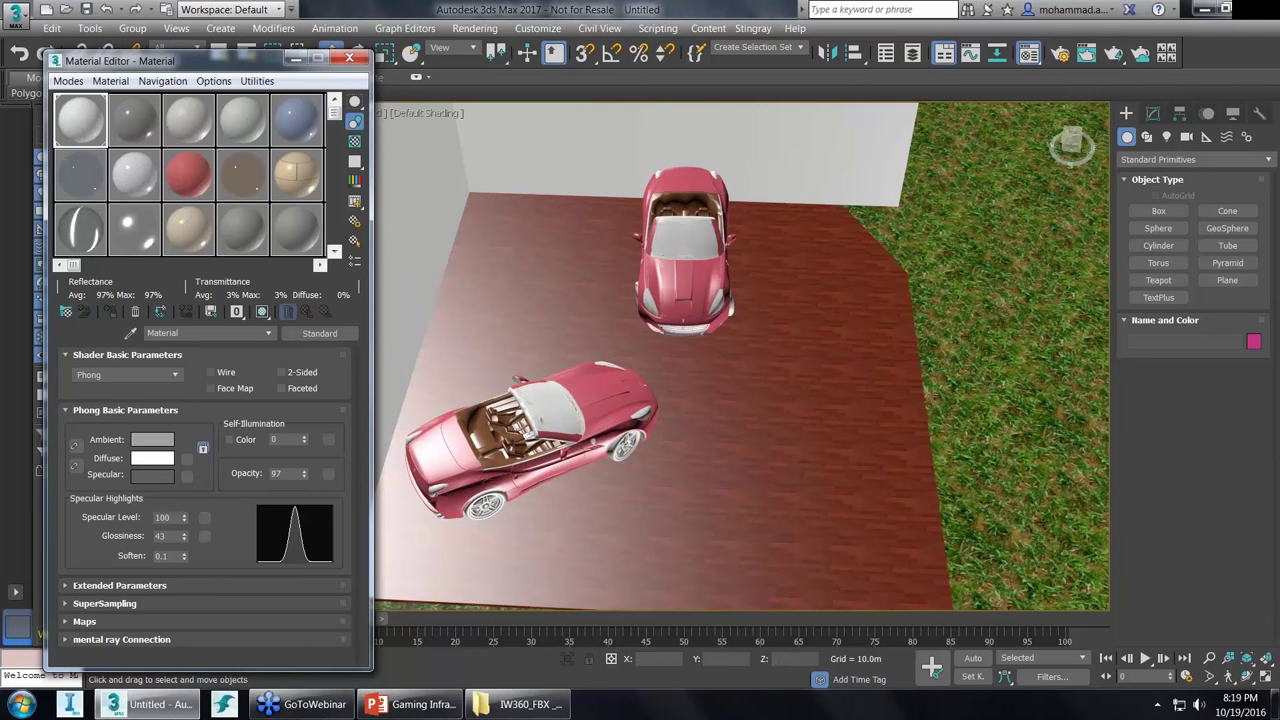
{"action": "double_click", "coordinate": [290, 473]}
{"action": "type", "text": "30"}
{"action": "key", "text": "Return"}
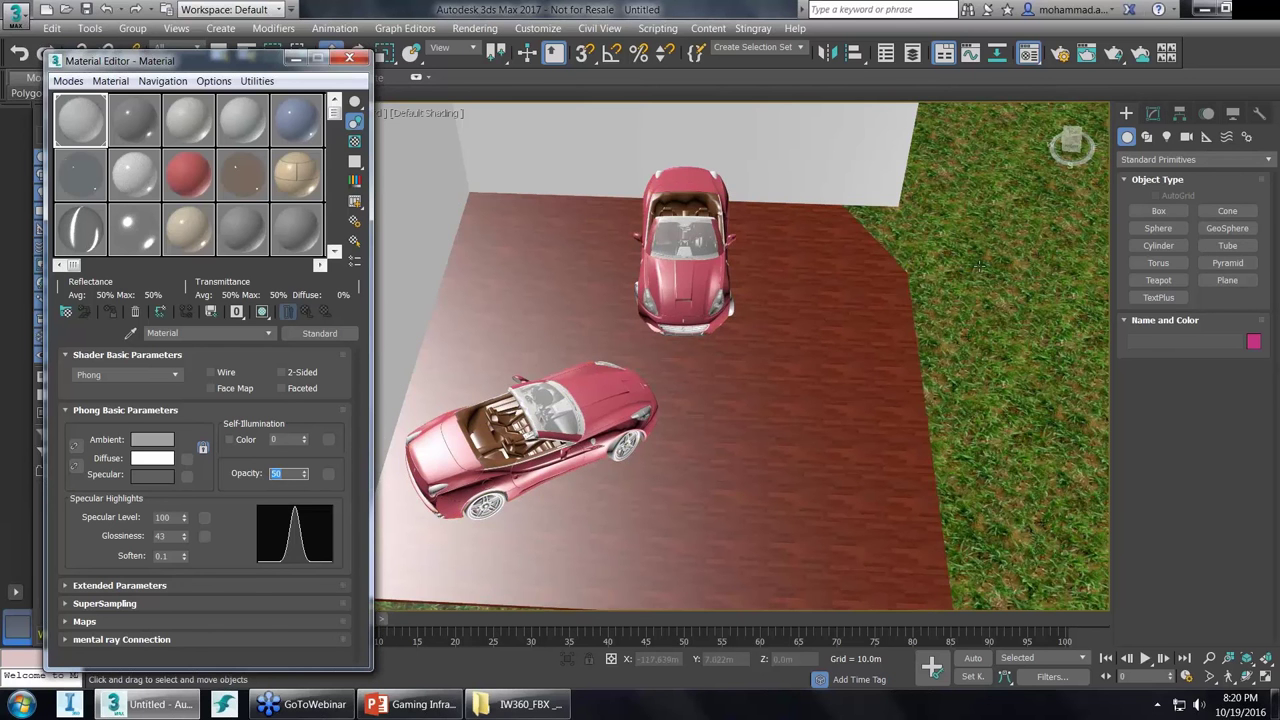
Close the material editor and review the two cars and the whole city model from other angles.
{"action": "scroll", "coordinate": [948, 250], "scroll_direction": "down", "scroll_amount": 8}
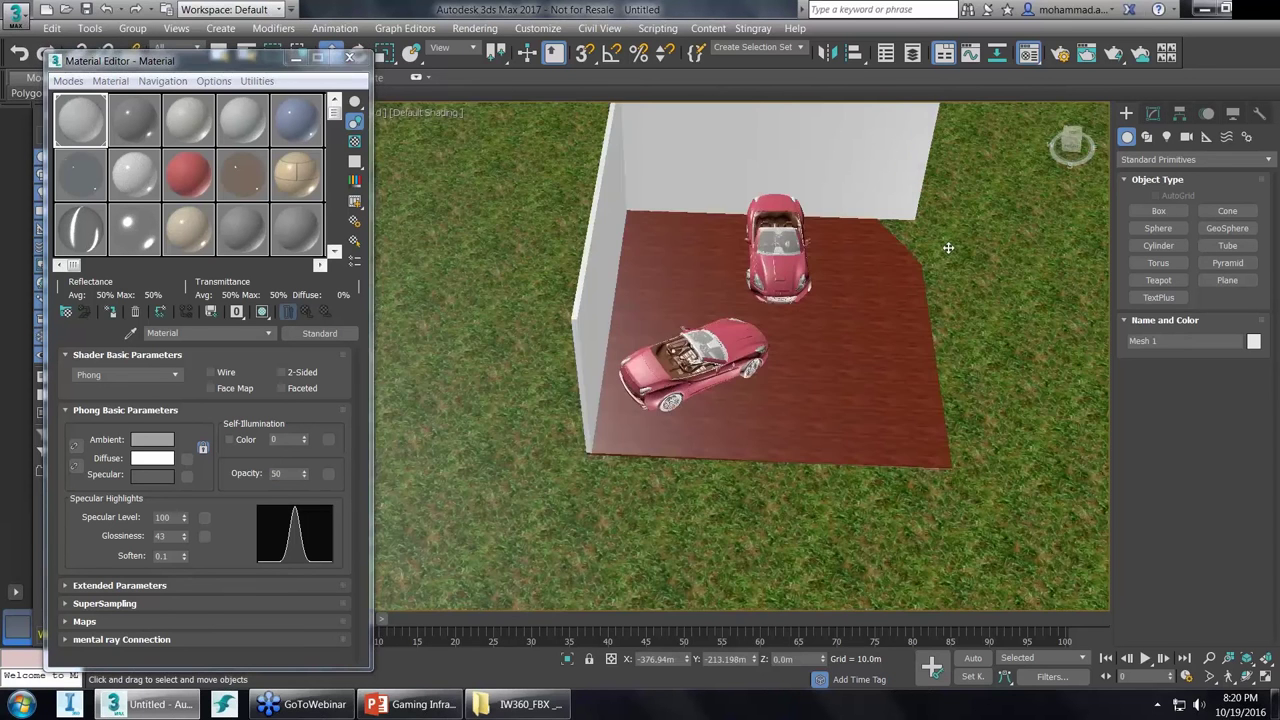
{"action": "key", "text": "m"}
{"action": "left_click", "coordinate": [908, 336]}
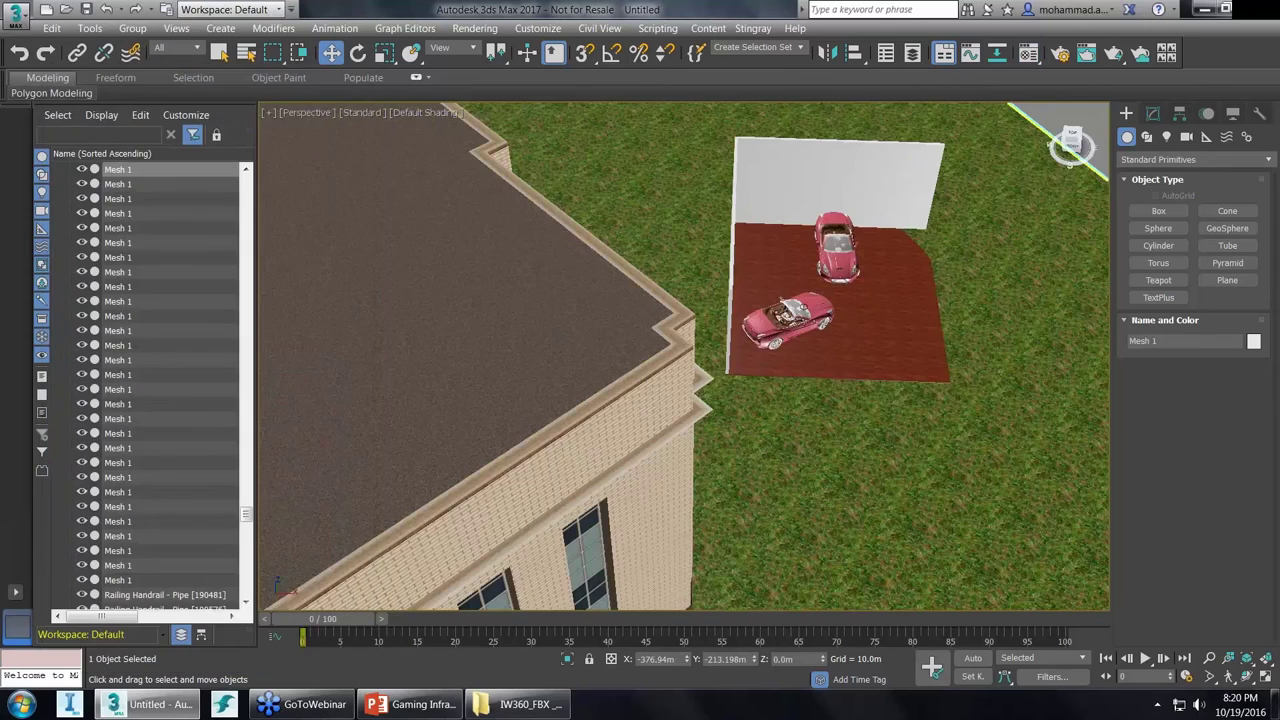
{"action": "left_click", "coordinate": [1071, 138]}
{"action": "left_click_drag", "start_coordinate": [1071, 138], "coordinate": [1071, 145]}
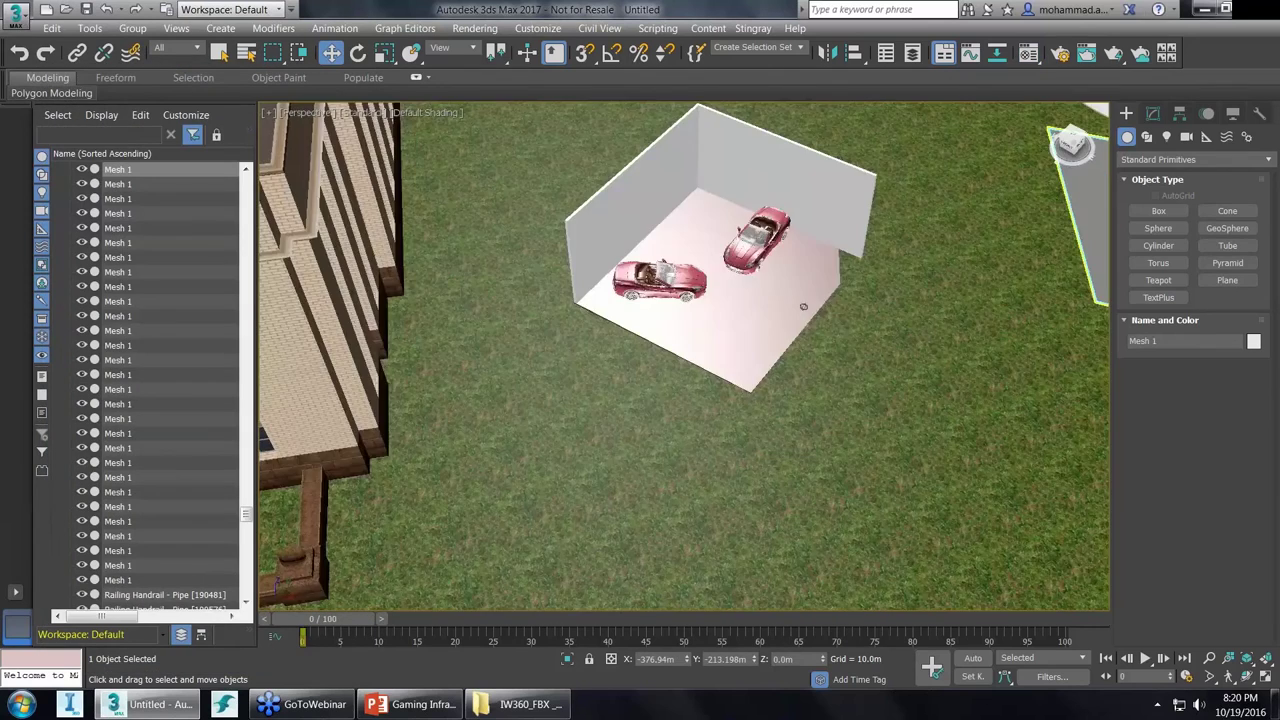
{"action": "key", "text": "ctrl+shift+z"}
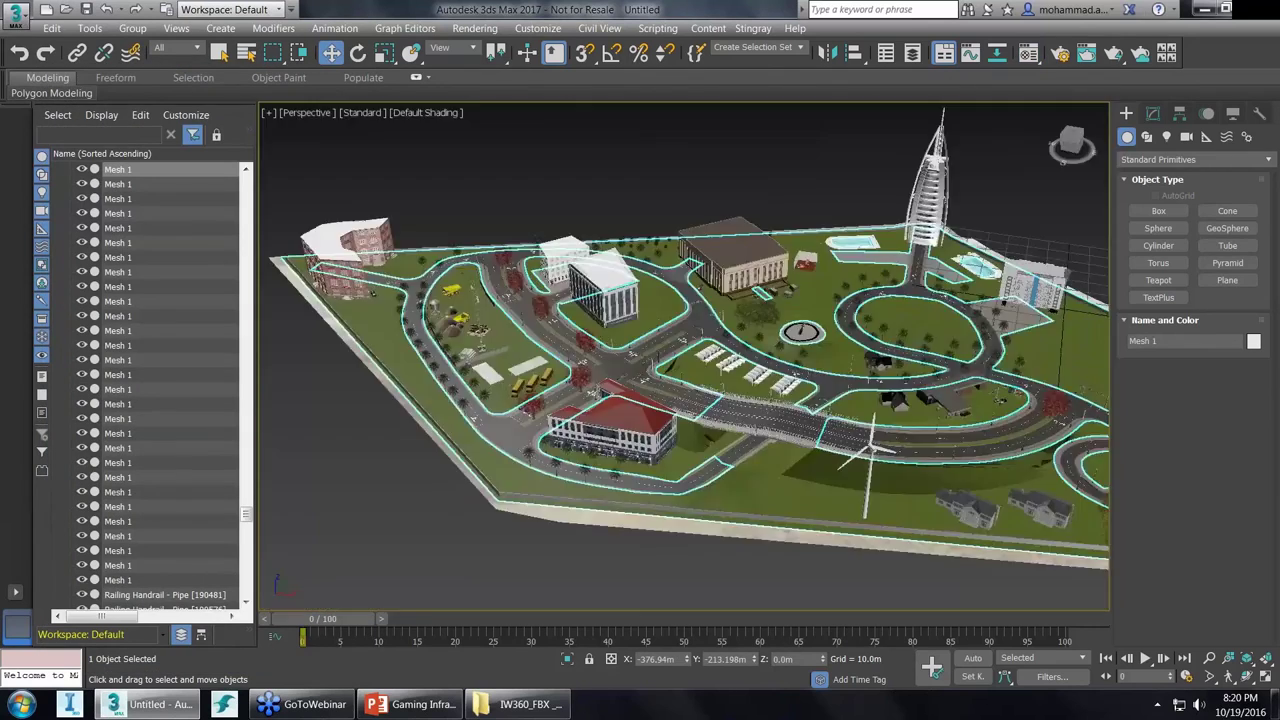
Select every object in the scene and group them all as Group001.
{"action": "scroll", "coordinate": [793, 230], "scroll_direction": "up", "scroll_amount": 3}
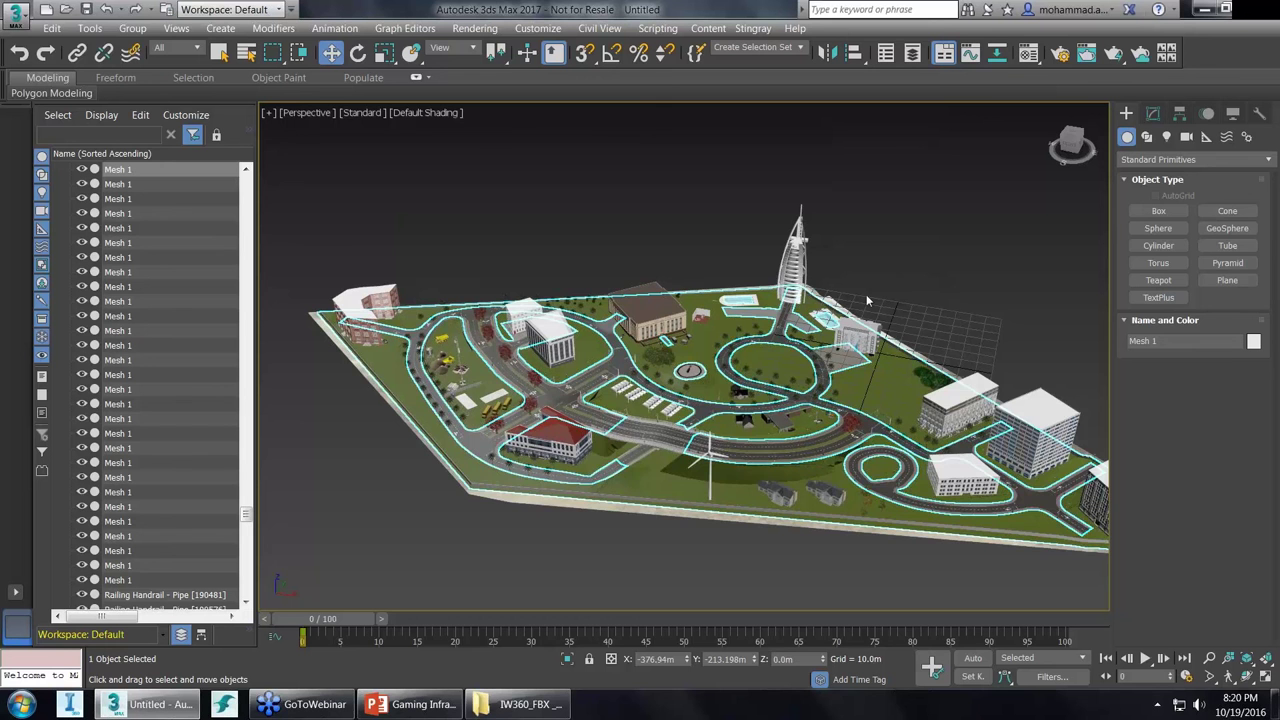
{"action": "middle_click_drag", "start_coordinate": [866, 294], "coordinate": [810, 257]}
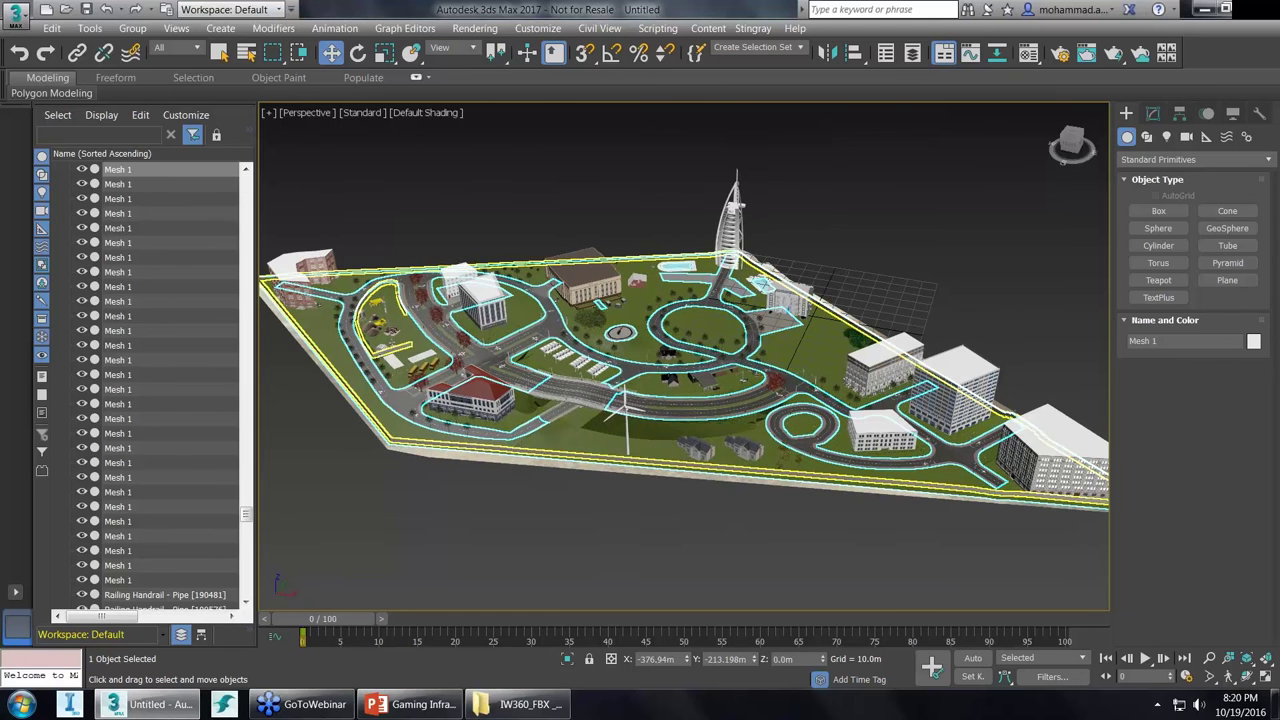
{"action": "key", "text": "ctrl+a"}
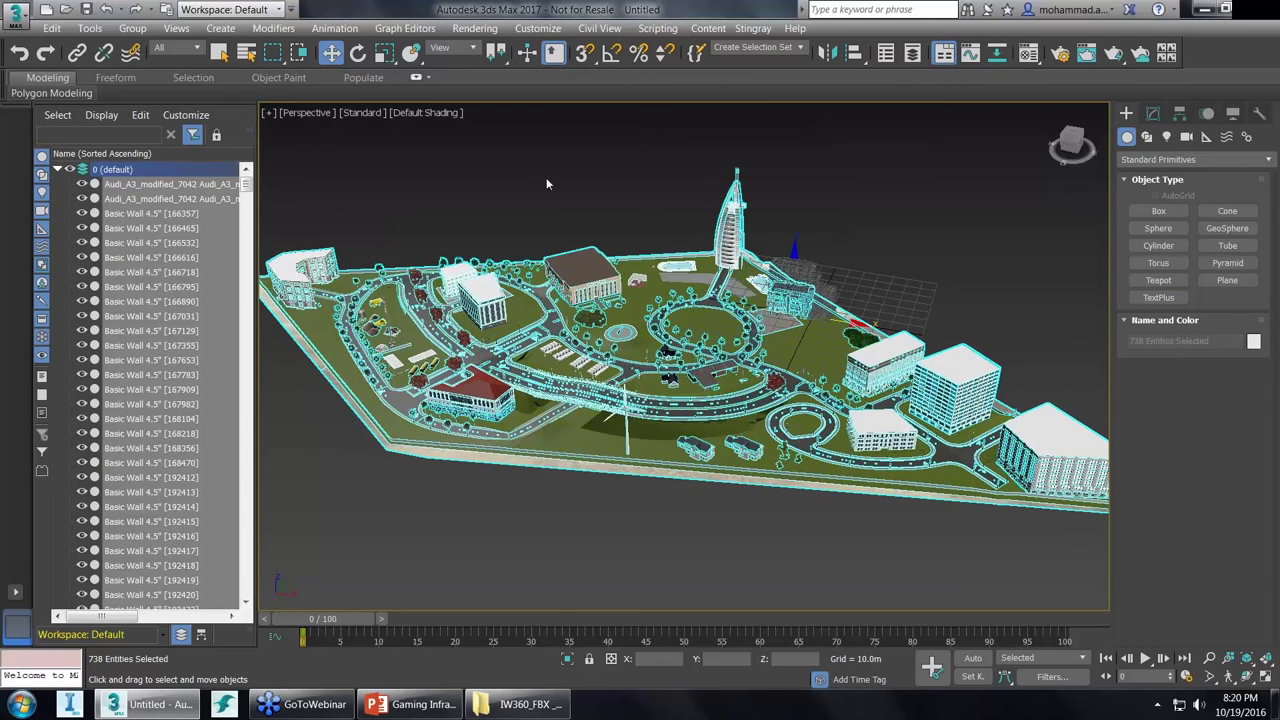
{"action": "left_click", "coordinate": [132, 28]}
{"action": "left_click", "coordinate": [132, 46]}
{"action": "left_click", "coordinate": [653, 380]}
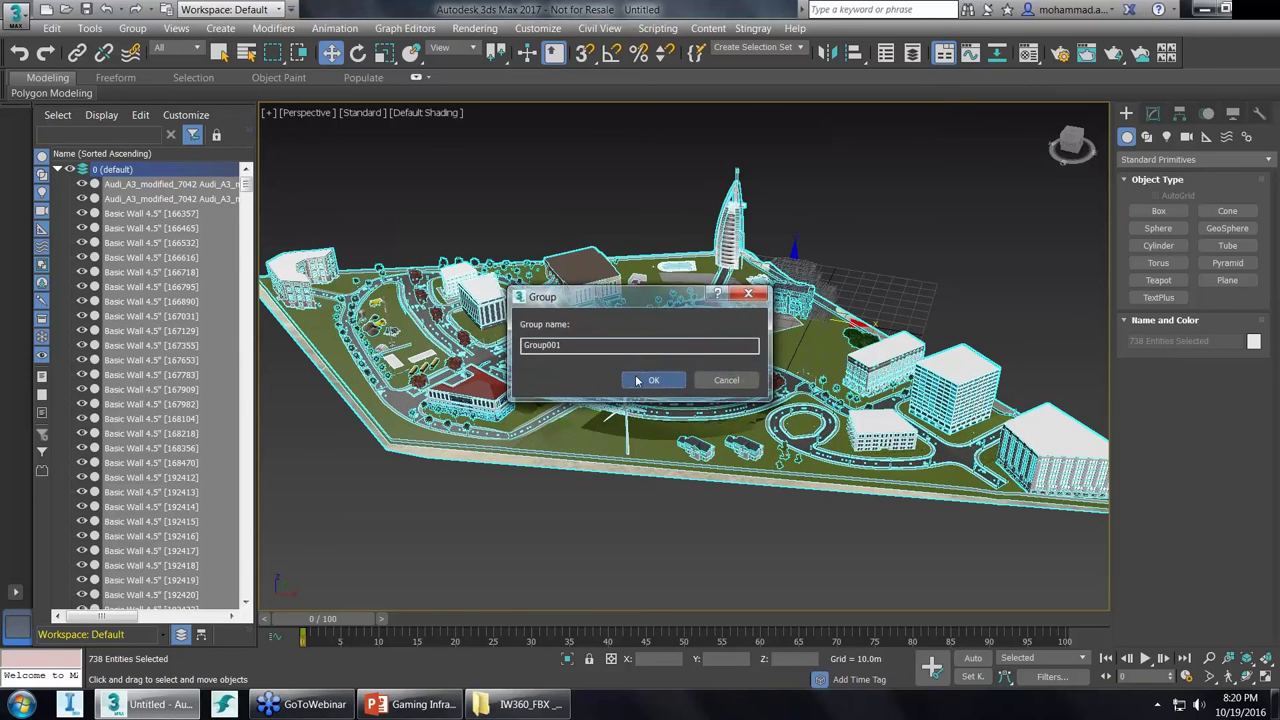
Move the city model group to the world origin by setting its absolute X, Y and Z to 0 m.
{"action": "right_click", "coordinate": [333, 55]}
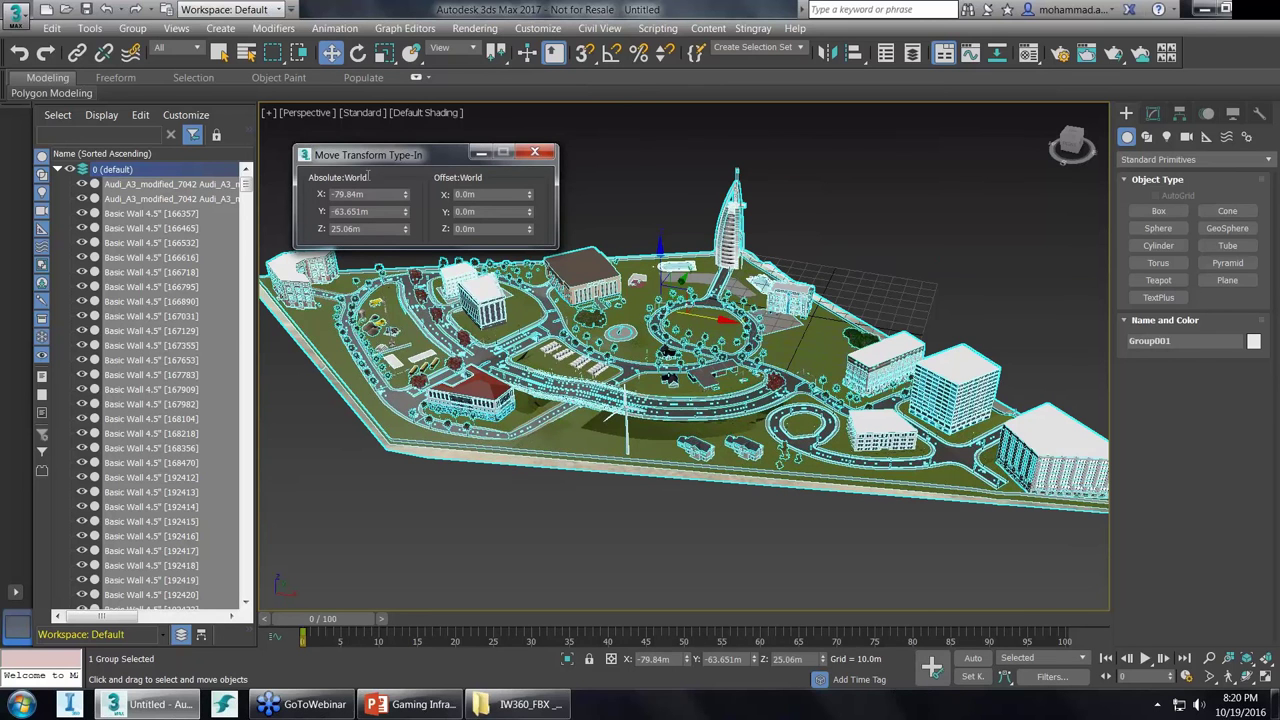
{"action": "left_click", "coordinate": [373, 193]}
{"action": "left_click_drag", "start_coordinate": [373, 193], "coordinate": [309, 193]}
{"action": "type", "text": "0.0m"}
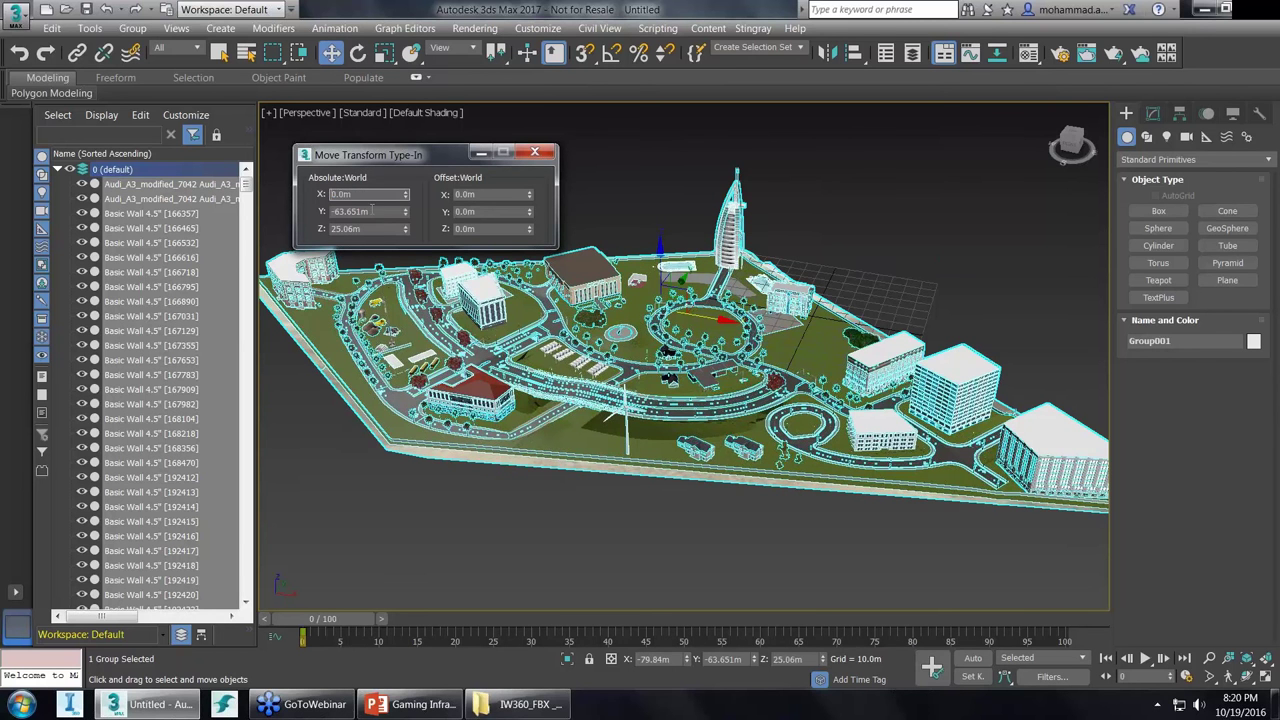
{"action": "key", "text": "Tab"}
{"action": "type", "text": "0"}
{"action": "key", "text": "Tab"}
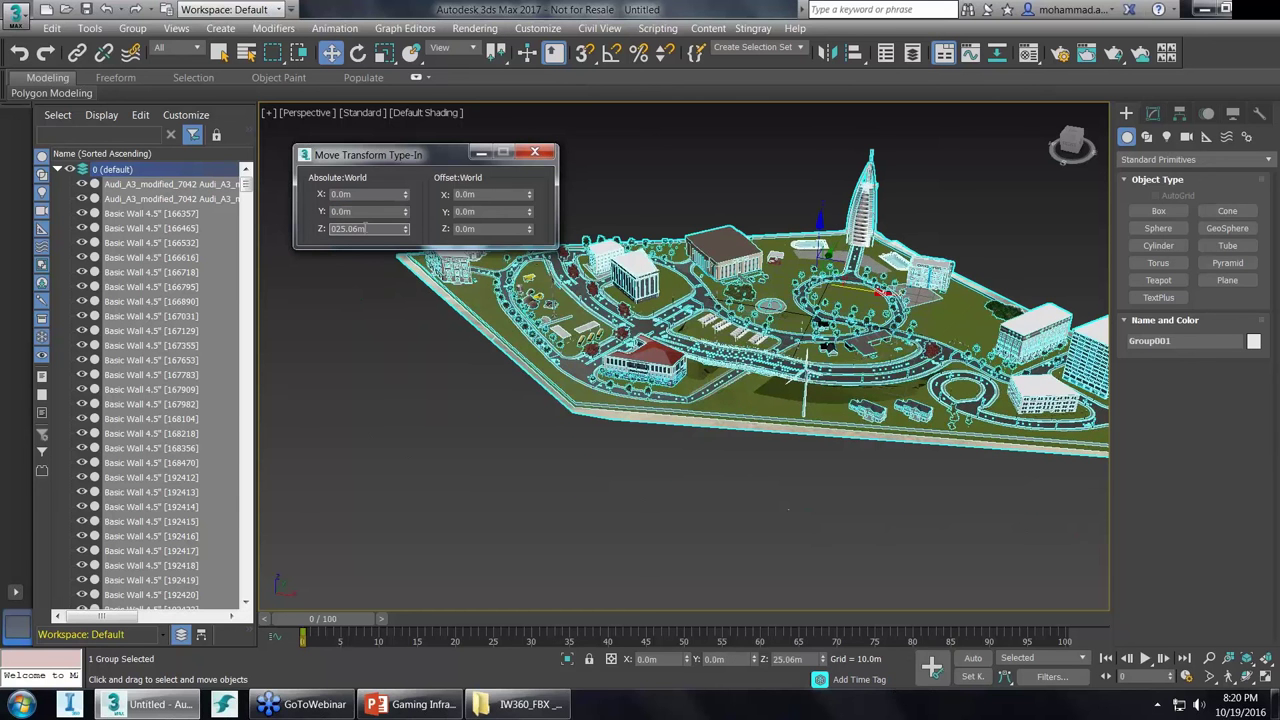
{"action": "type", "text": "0"}
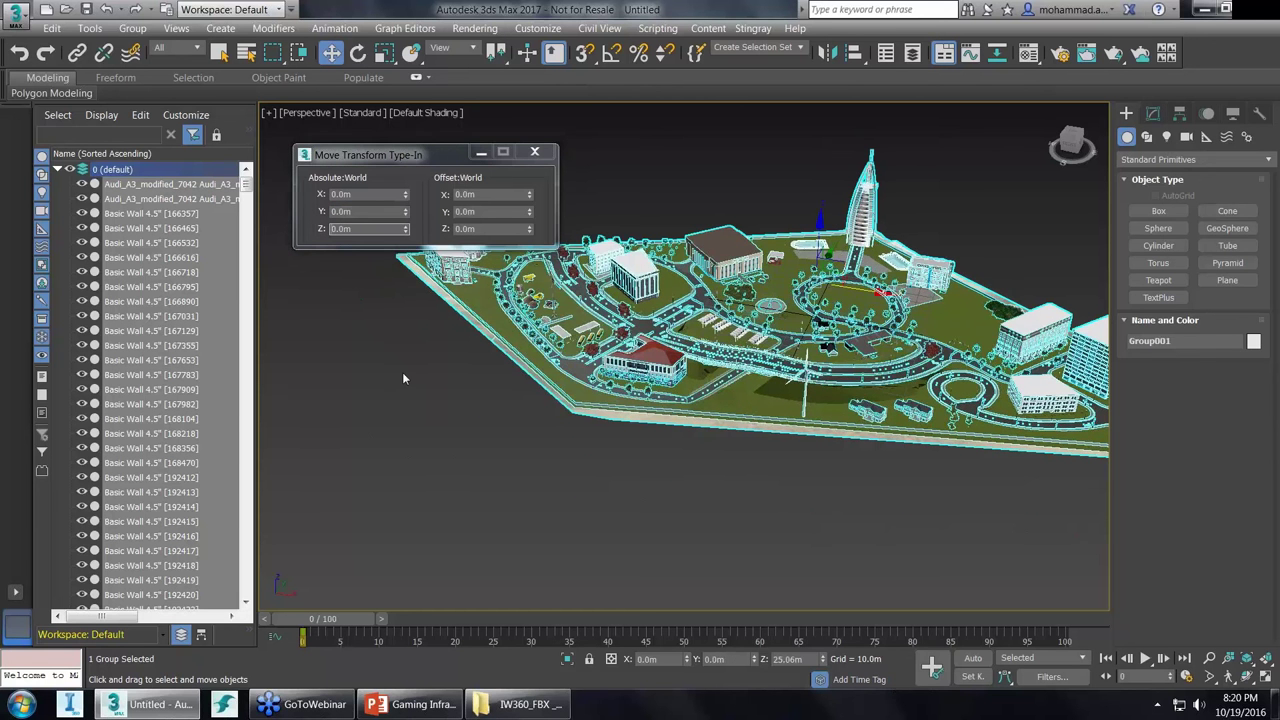
{"action": "key", "text": "Return"}
{"action": "left_click", "coordinate": [402, 372]}
{"action": "left_click", "coordinate": [535, 154]}
Select the whole city model, ungroup it and clear the selection.
{"action": "middle_click_drag", "start_coordinate": [791, 296], "coordinate": [669, 256]}
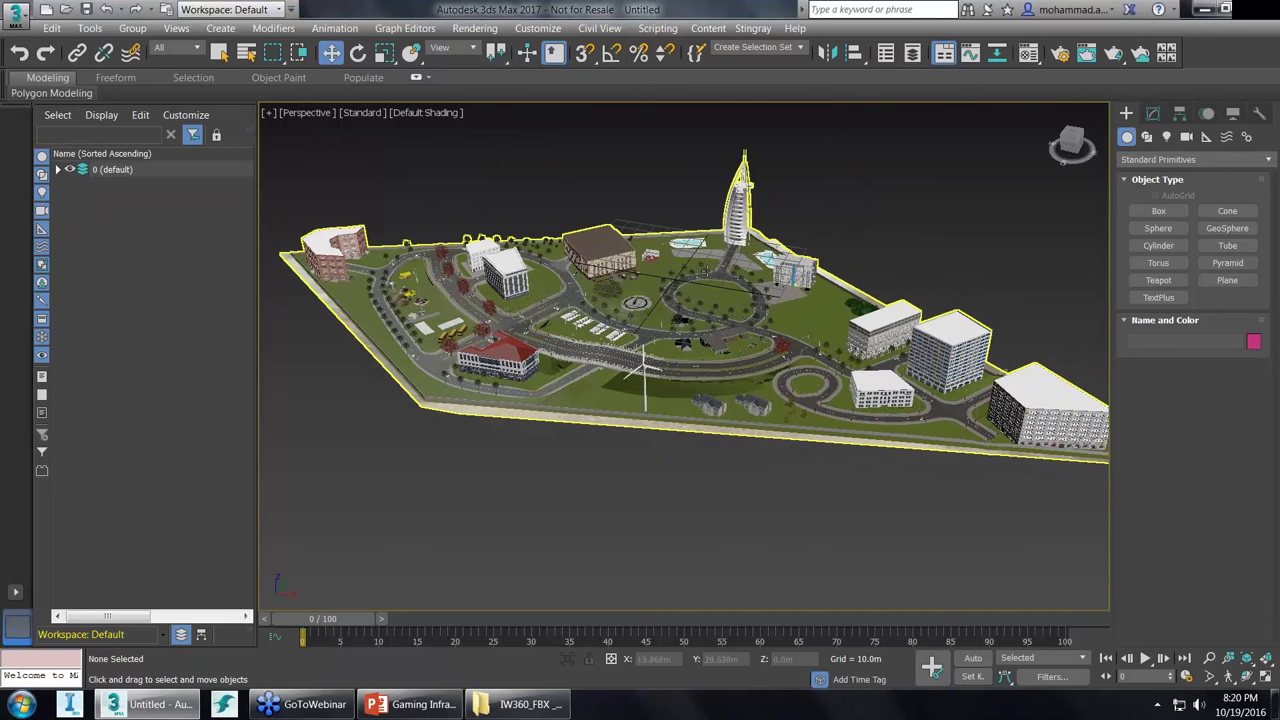
{"action": "key", "text": "ctrl+a"}
{"action": "left_click", "coordinate": [133, 28]}
{"action": "left_click", "coordinate": [195, 98]}
{"action": "left_click", "coordinate": [527, 173]}
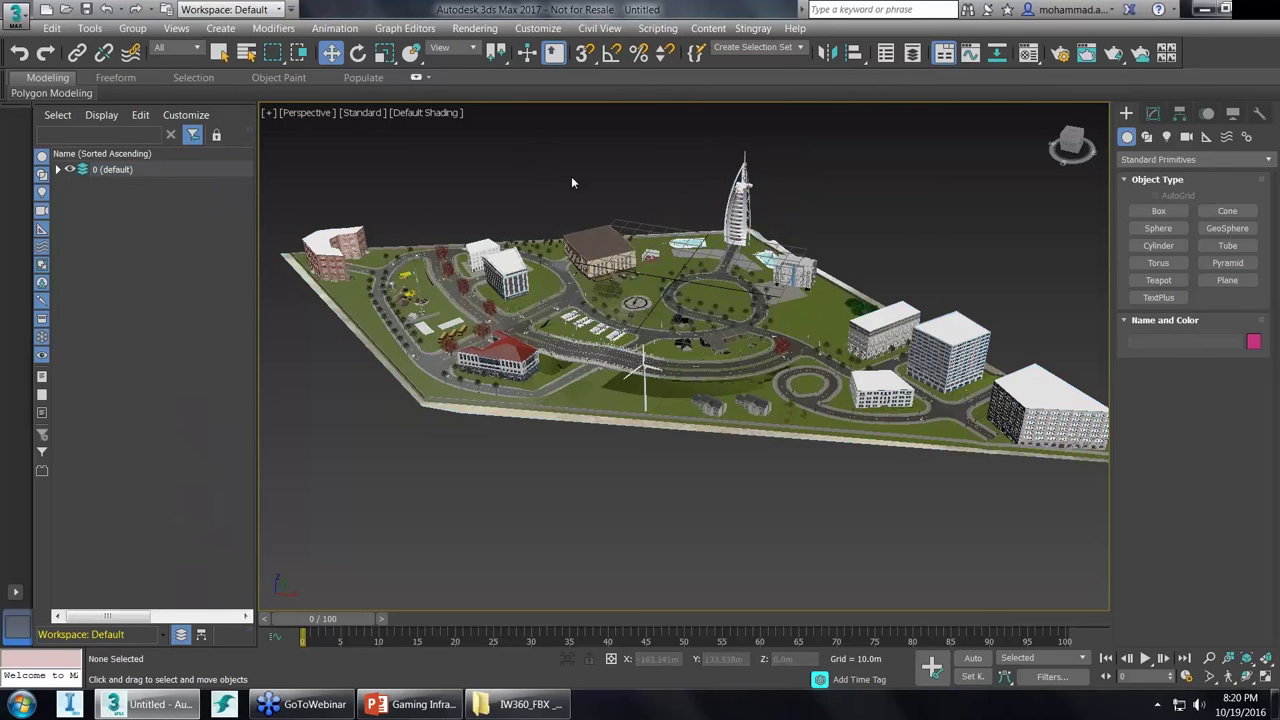
Run the script Convert Bitmap Names.ms from the Data Sources folder on the desktop.
{"action": "middle_click_drag", "start_coordinate": [911, 254], "coordinate": [893, 257]}
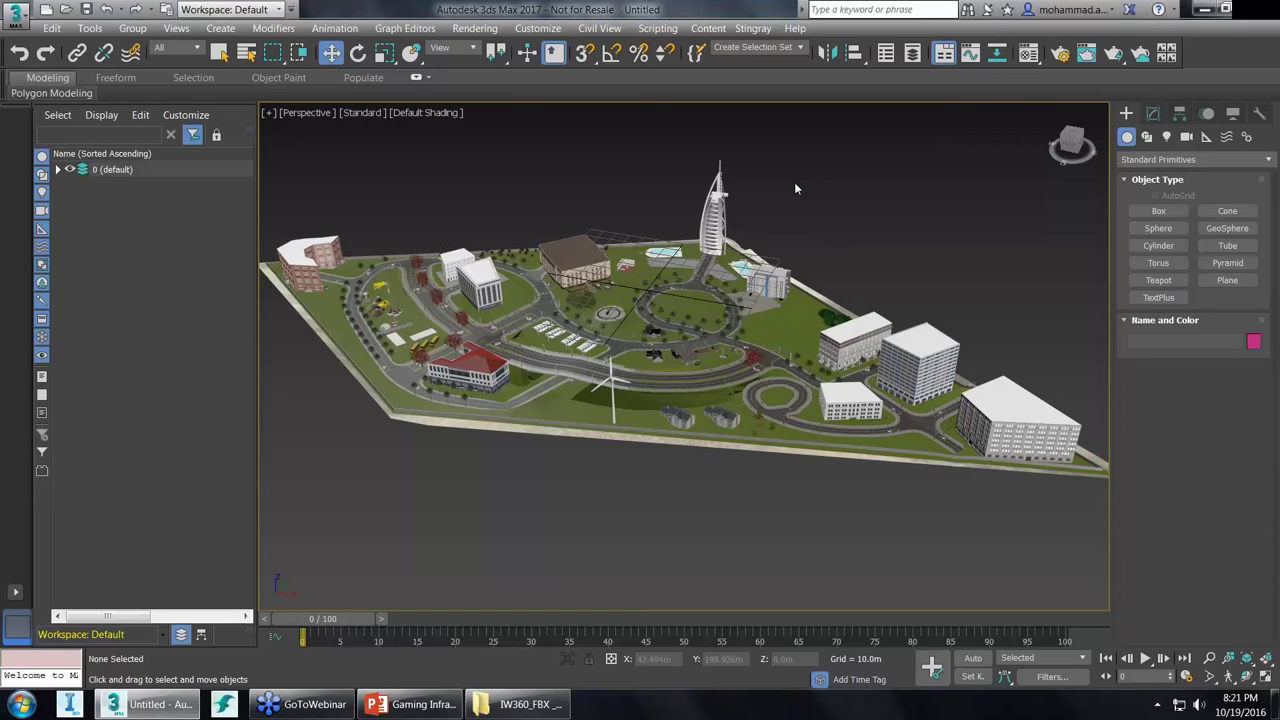
{"action": "left_click", "coordinate": [657, 29]}
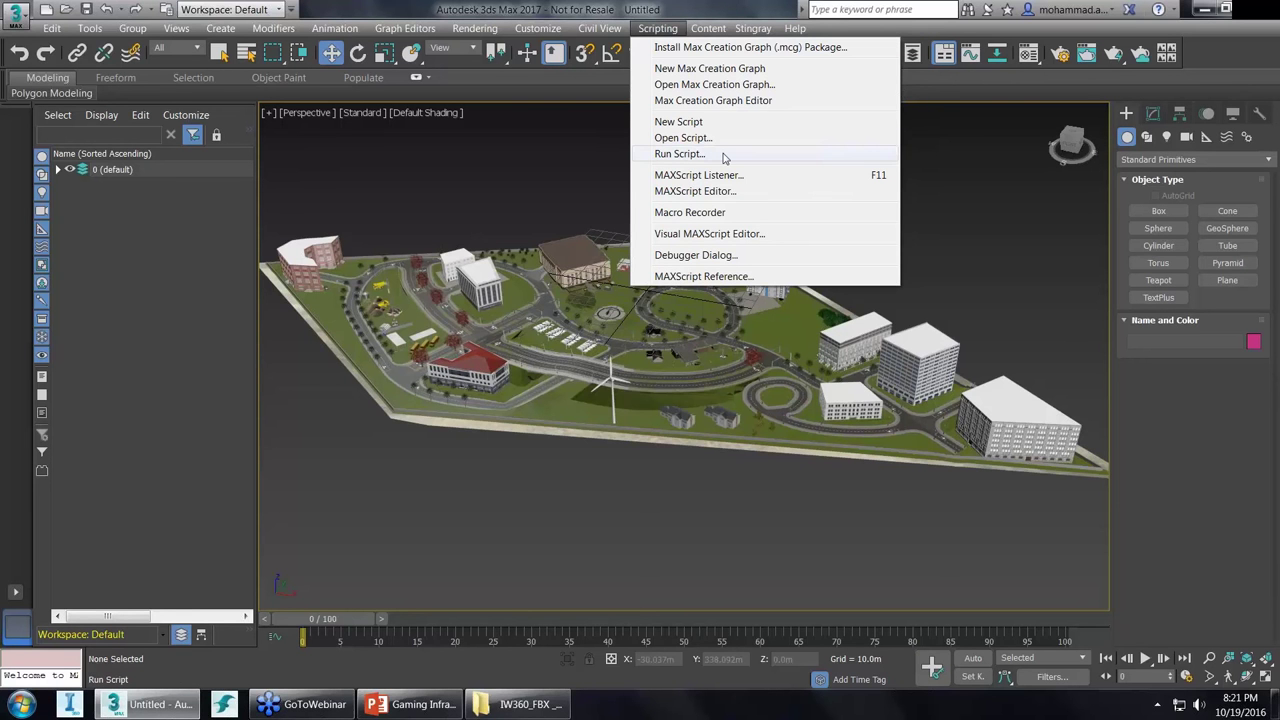
{"action": "left_click", "coordinate": [680, 154]}
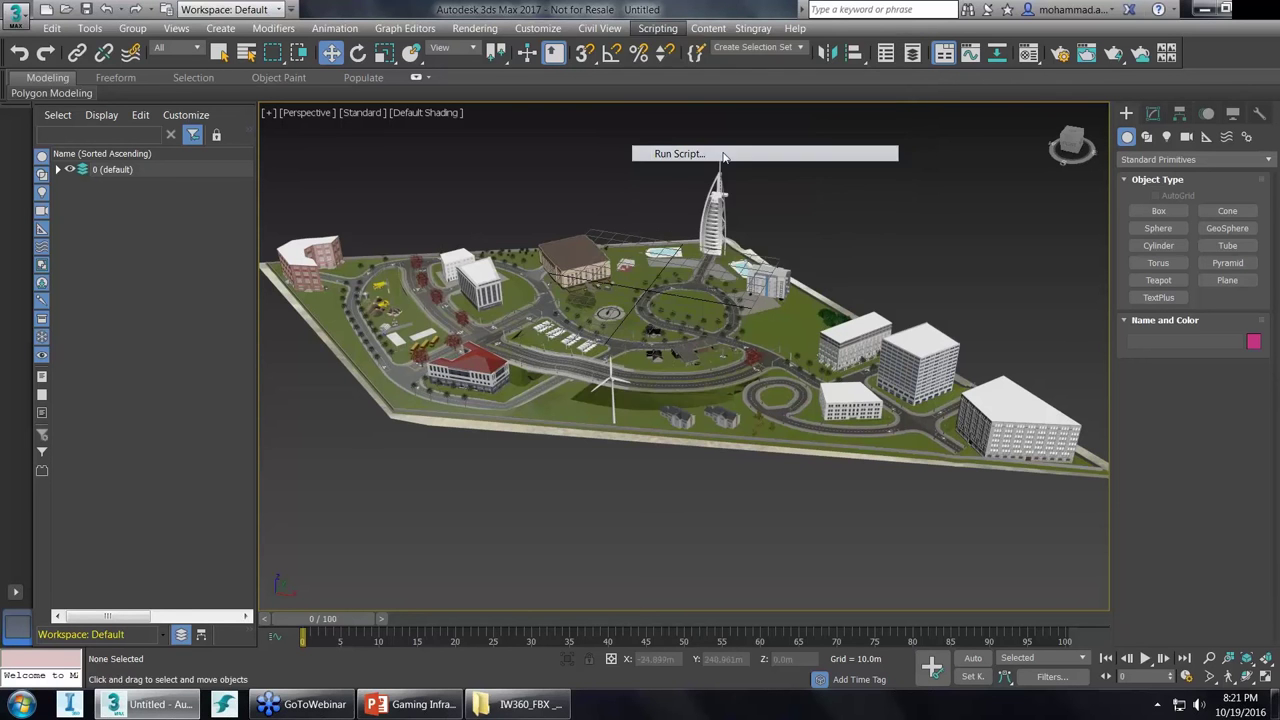
{"action": "left_click", "coordinate": [375, 242]}
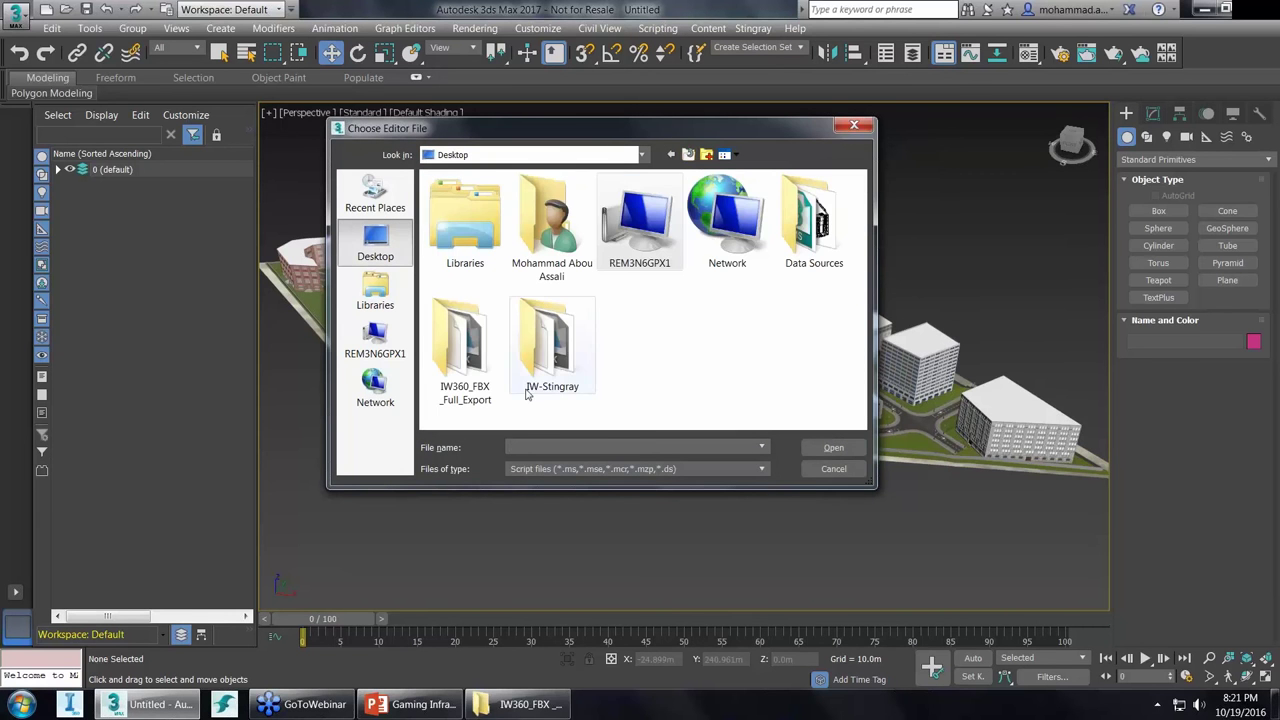
{"action": "double_click", "coordinate": [812, 220]}
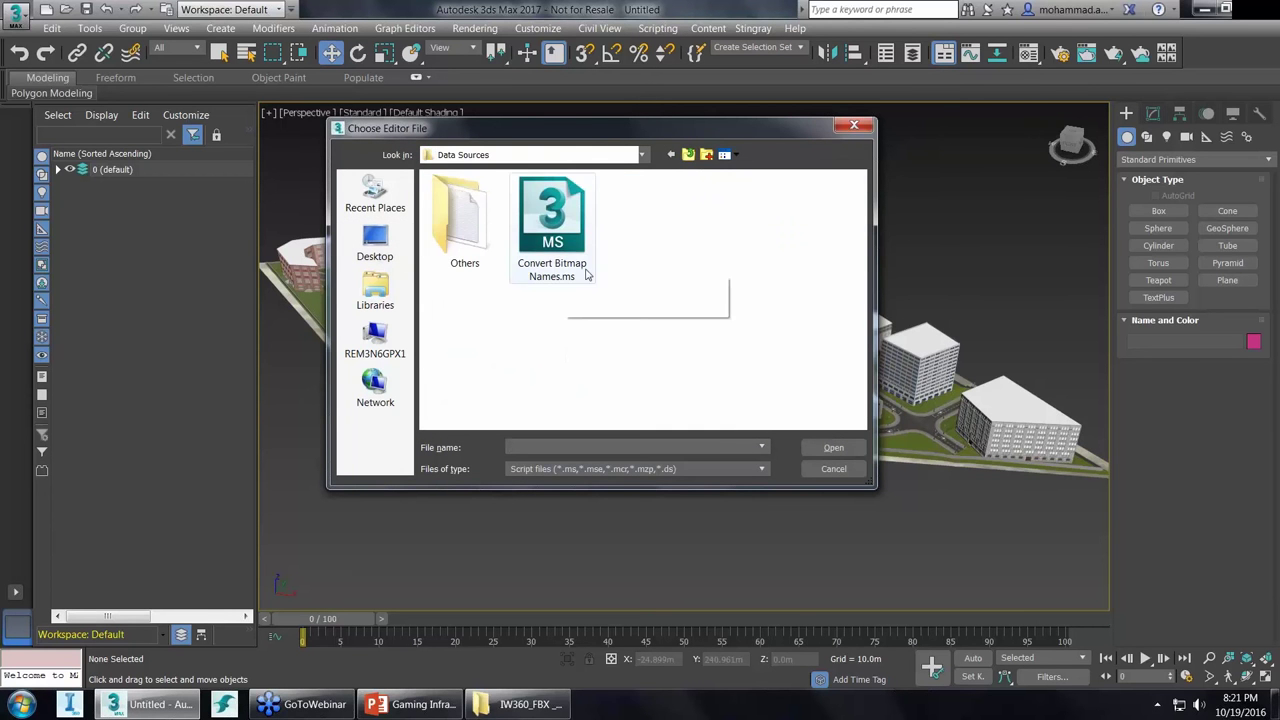
{"action": "left_click", "coordinate": [563, 210]}
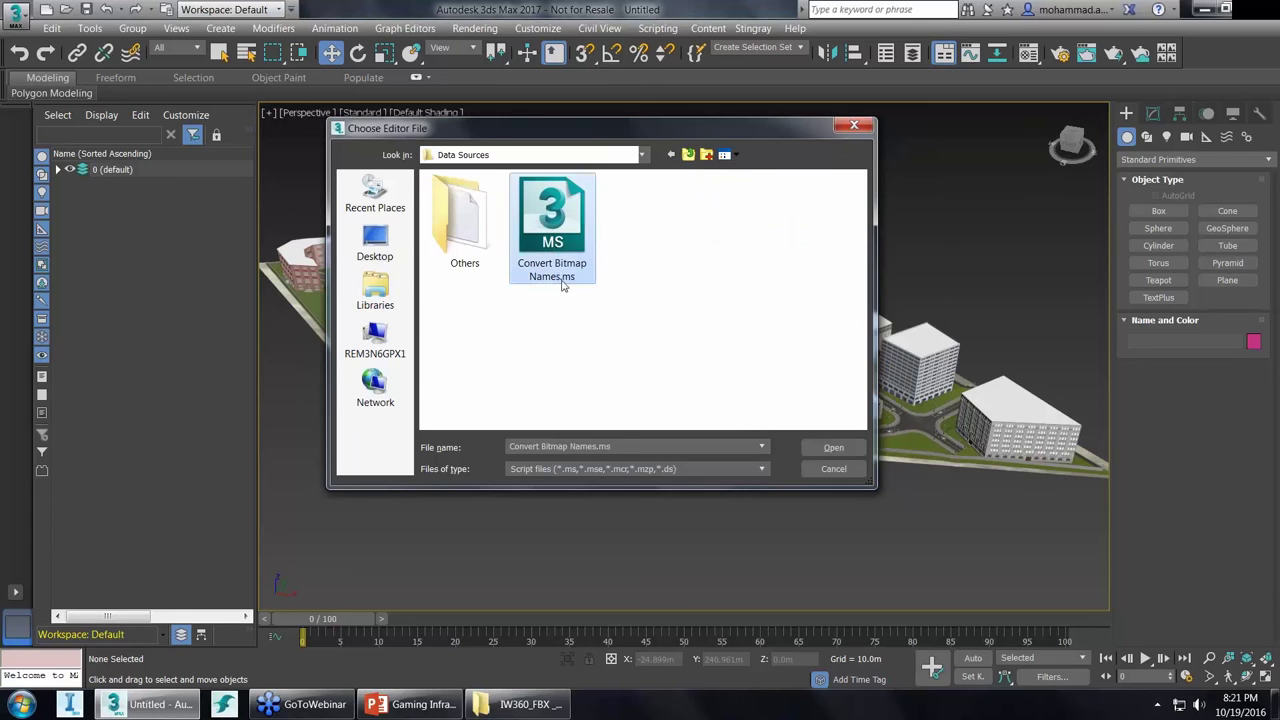
{"action": "left_click", "coordinate": [834, 449]}
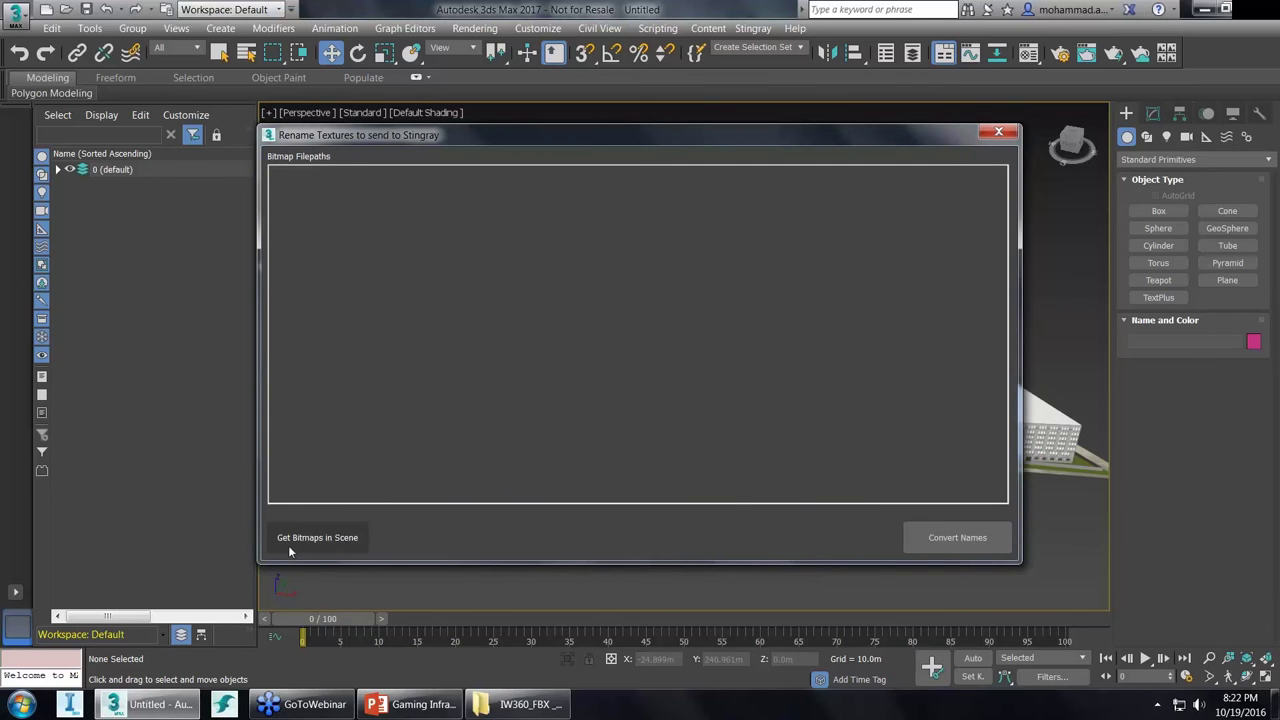
Get all bitmaps in the scene, convert their names for Stingray, check the refreshed file list and close the script's dialog.
{"action": "left_click", "coordinate": [349, 540]}
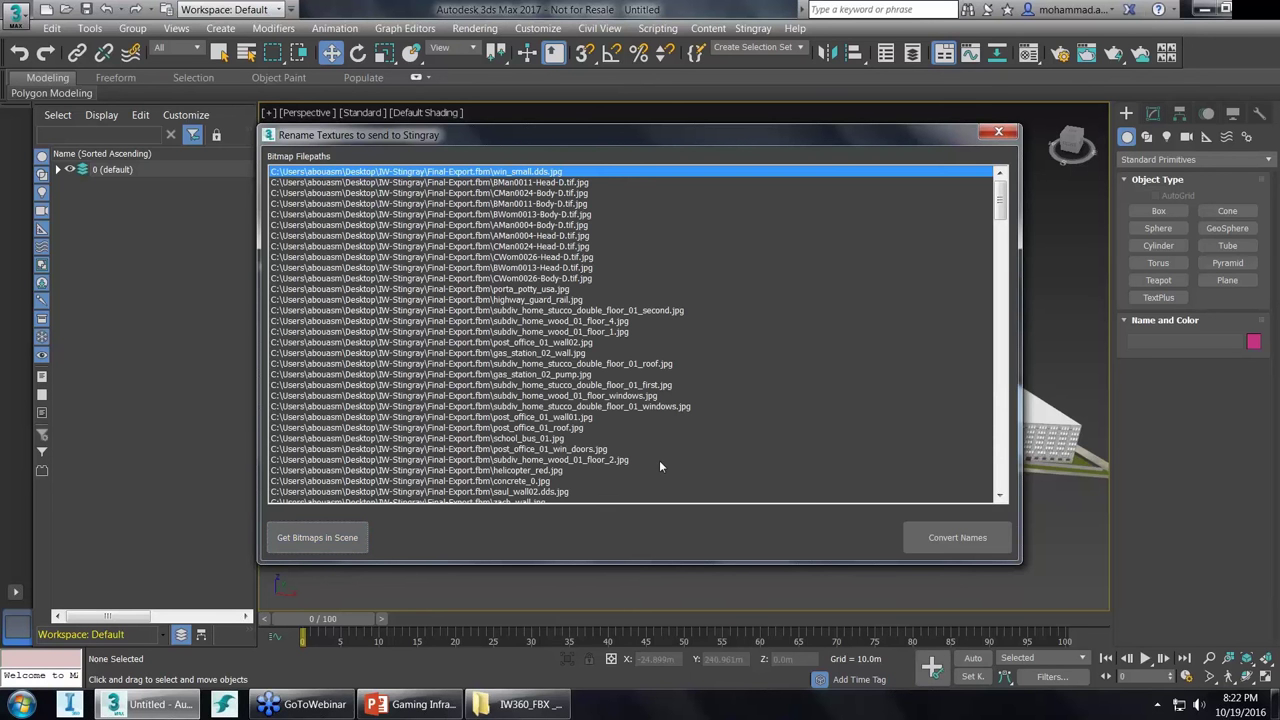
{"action": "left_click", "coordinate": [950, 540]}
{"action": "left_click", "coordinate": [333, 543]}
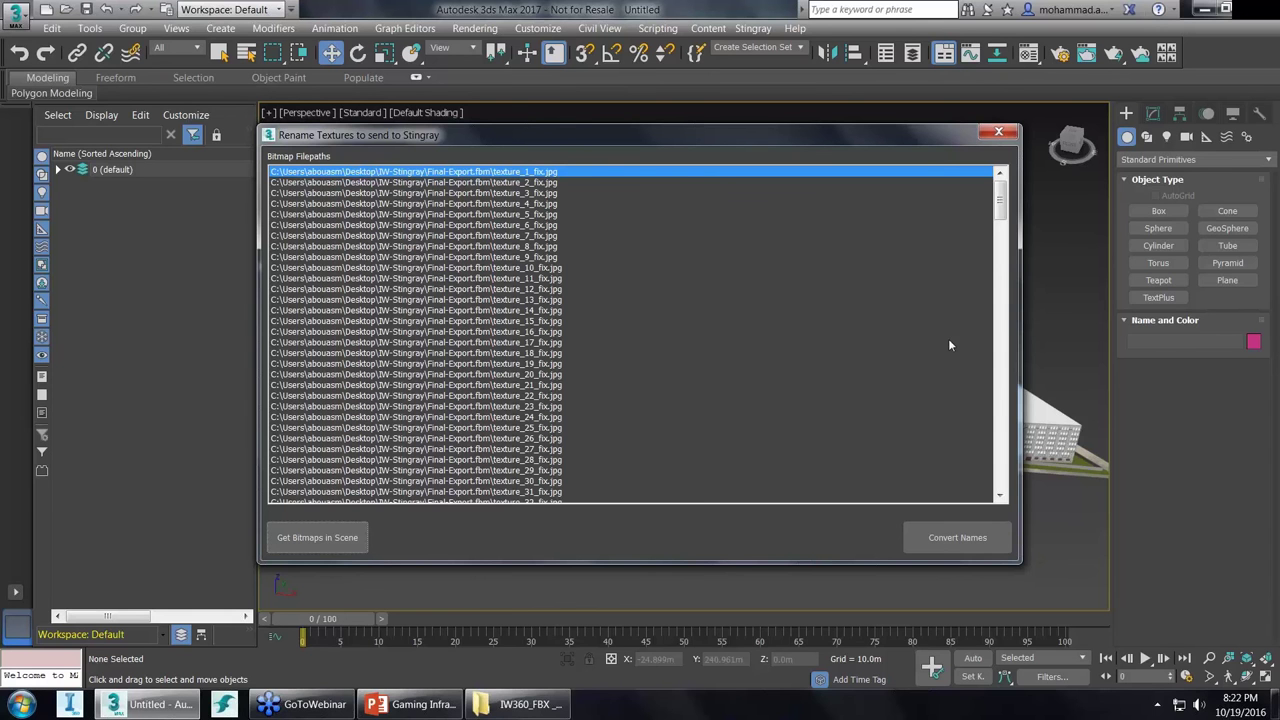
{"action": "left_click_drag", "start_coordinate": [1001, 212], "coordinate": [1001, 322]}
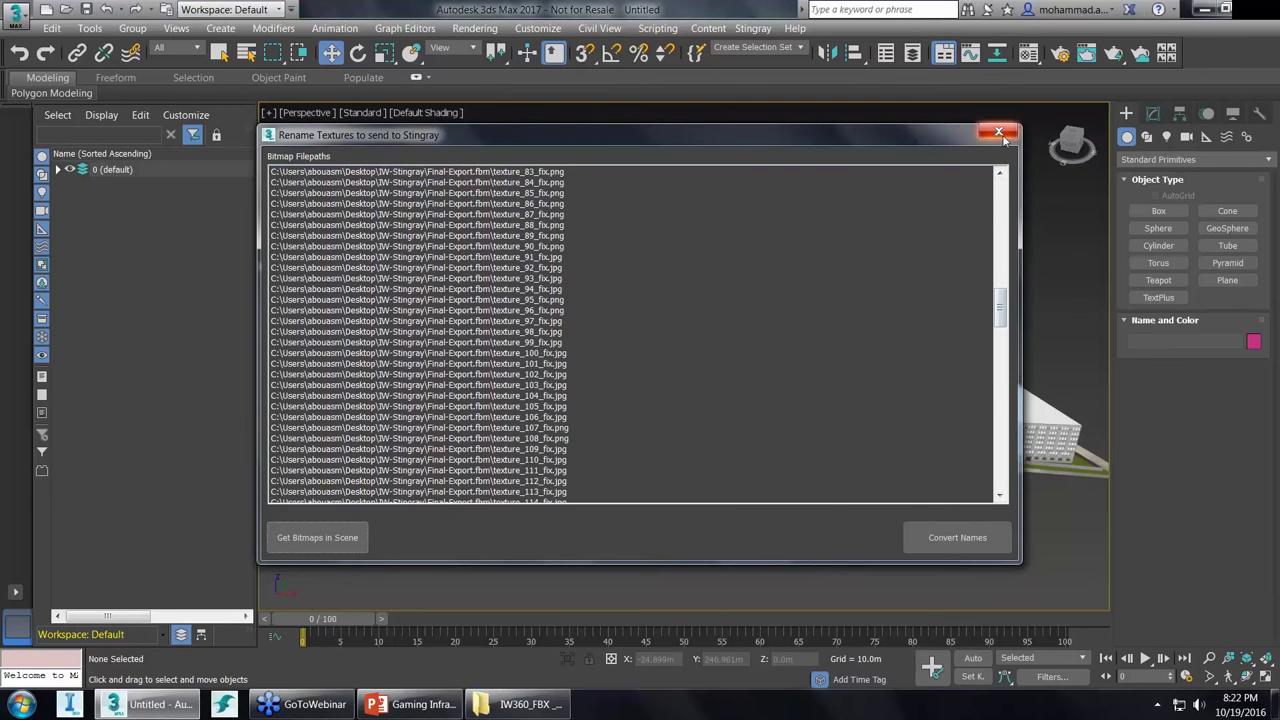
{"action": "left_click", "coordinate": [999, 133]}
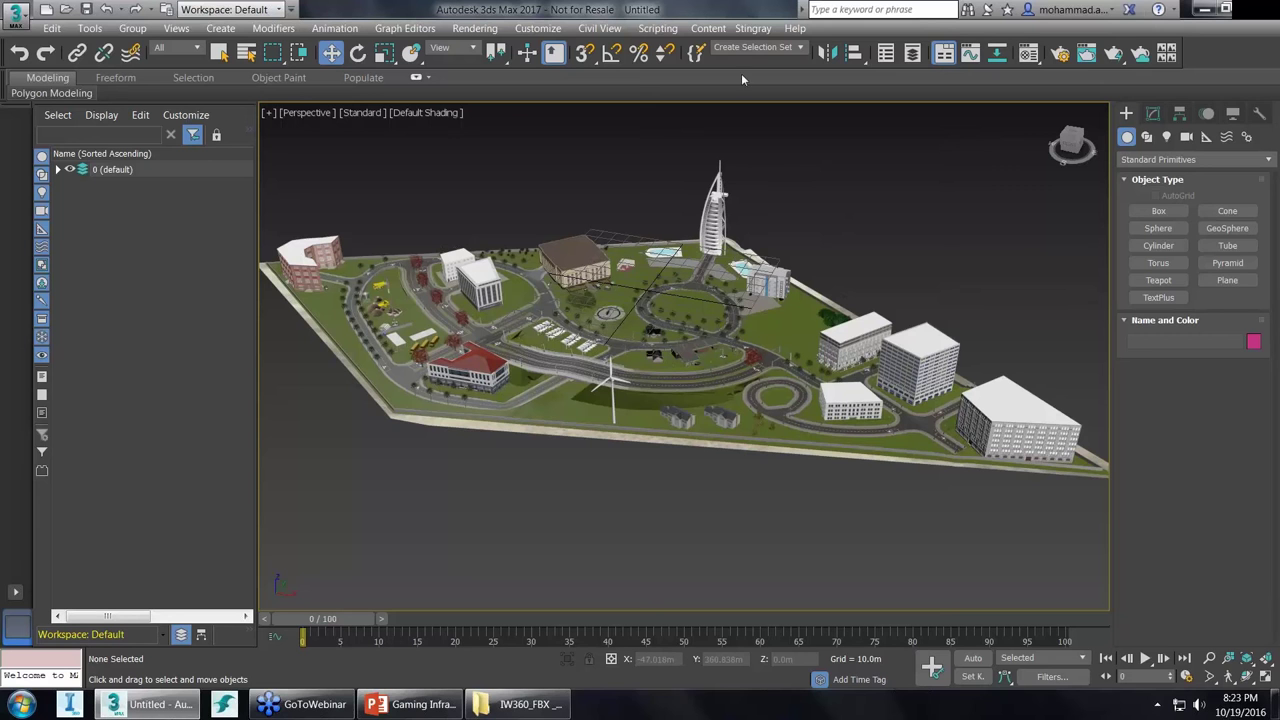
Look over the Stingray connection commands in 3ds Max and launch Stingray.
{"action": "left_click", "coordinate": [754, 29]}
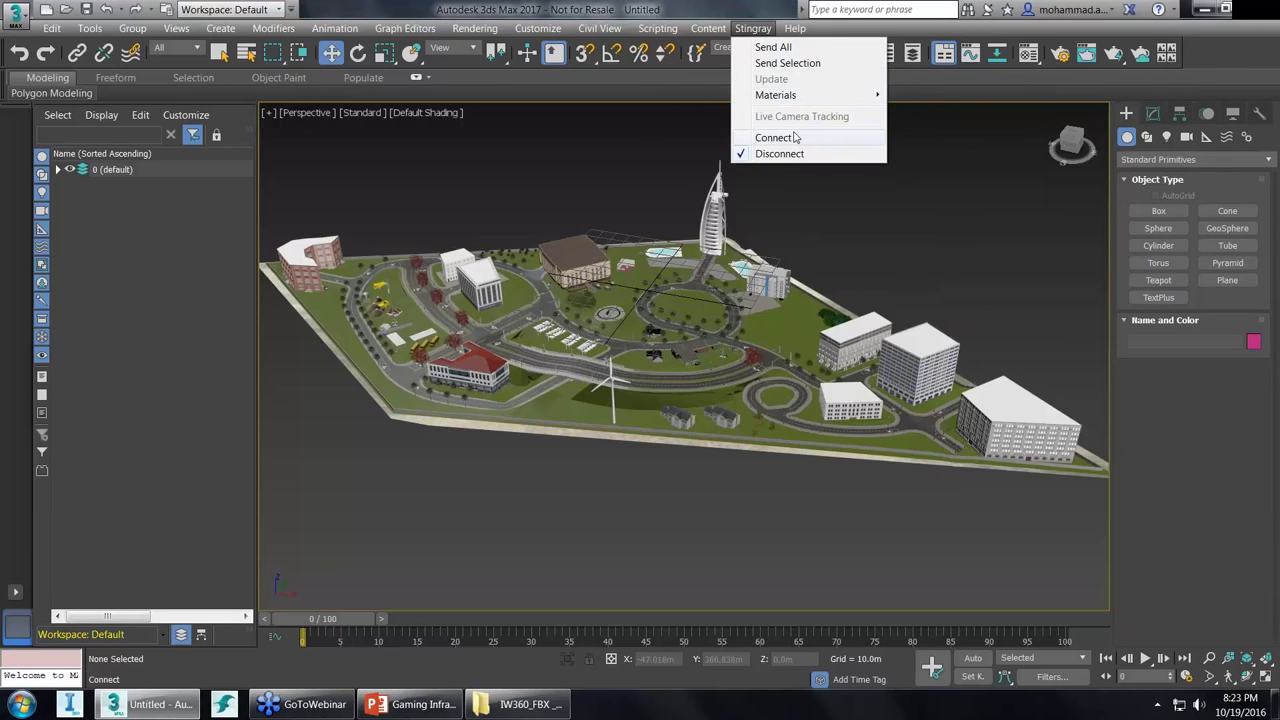
{"action": "left_click", "coordinate": [752, 31]}
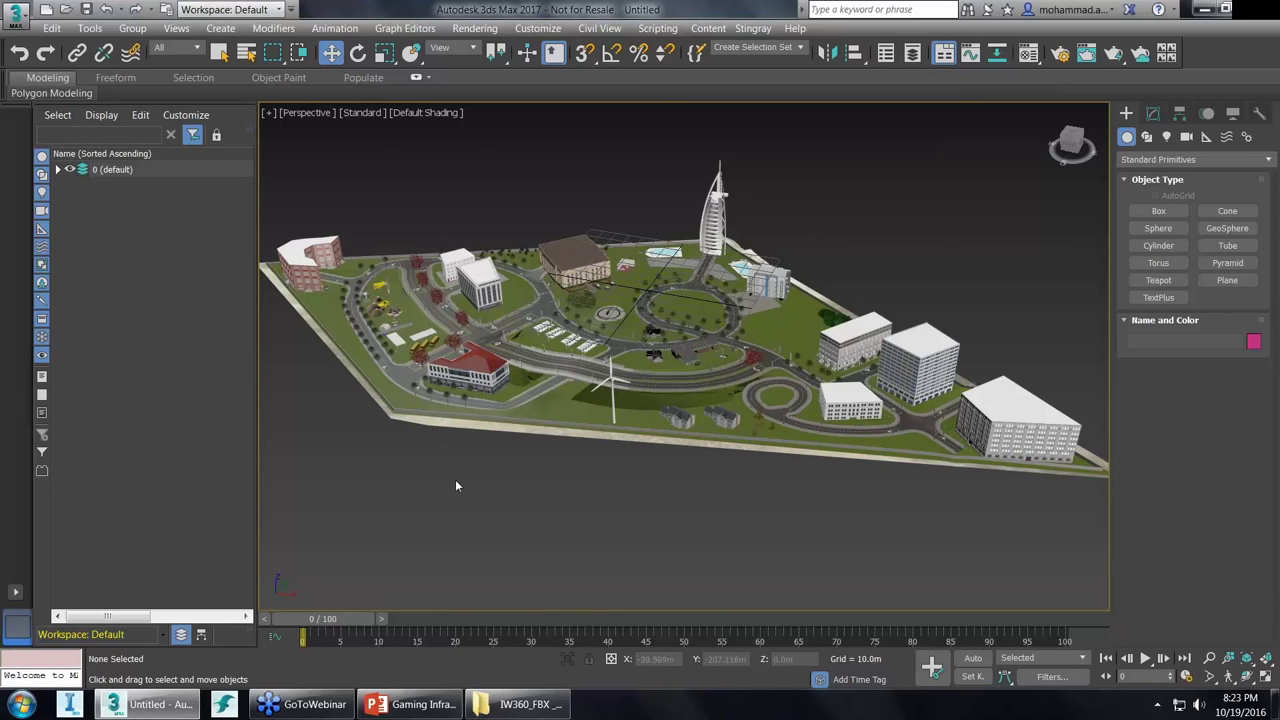
{"action": "left_click", "coordinate": [224, 704]}
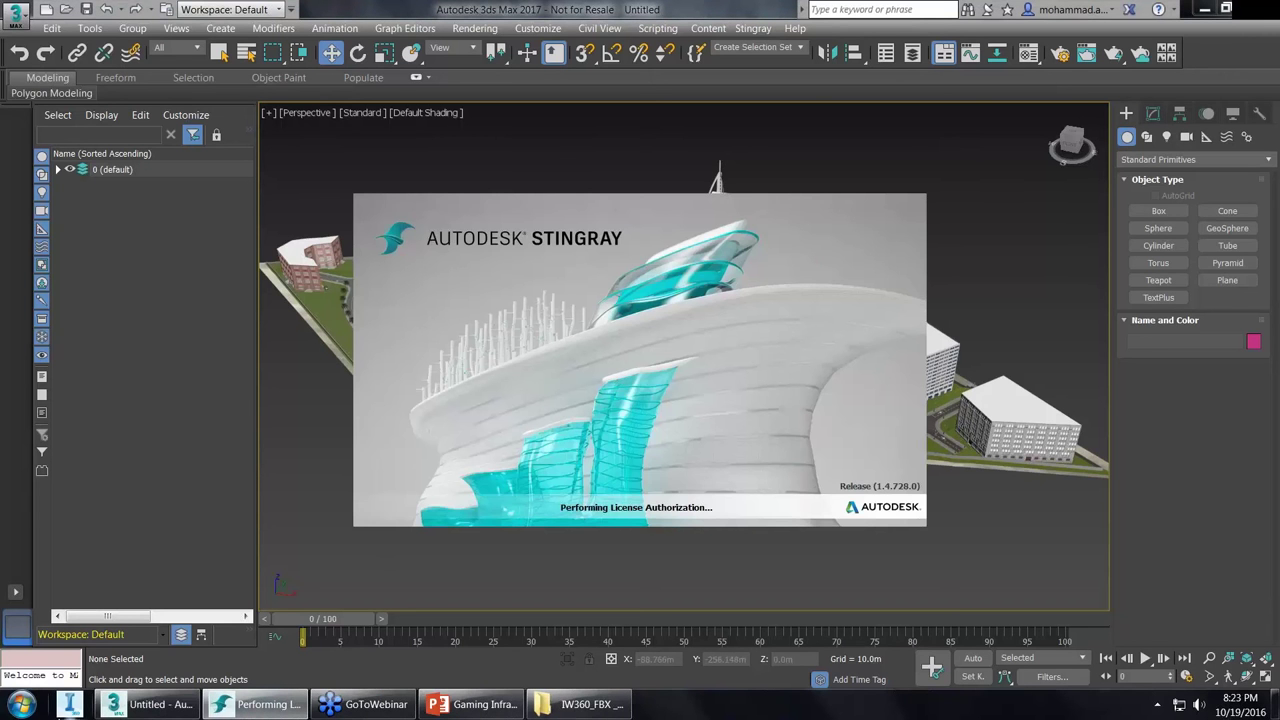
Open the Program Files folder on the C: drive in a maximized Windows Explorer window.
{"action": "left_click", "coordinate": [20, 705]}
{"action": "left_click", "coordinate": [280, 408]}
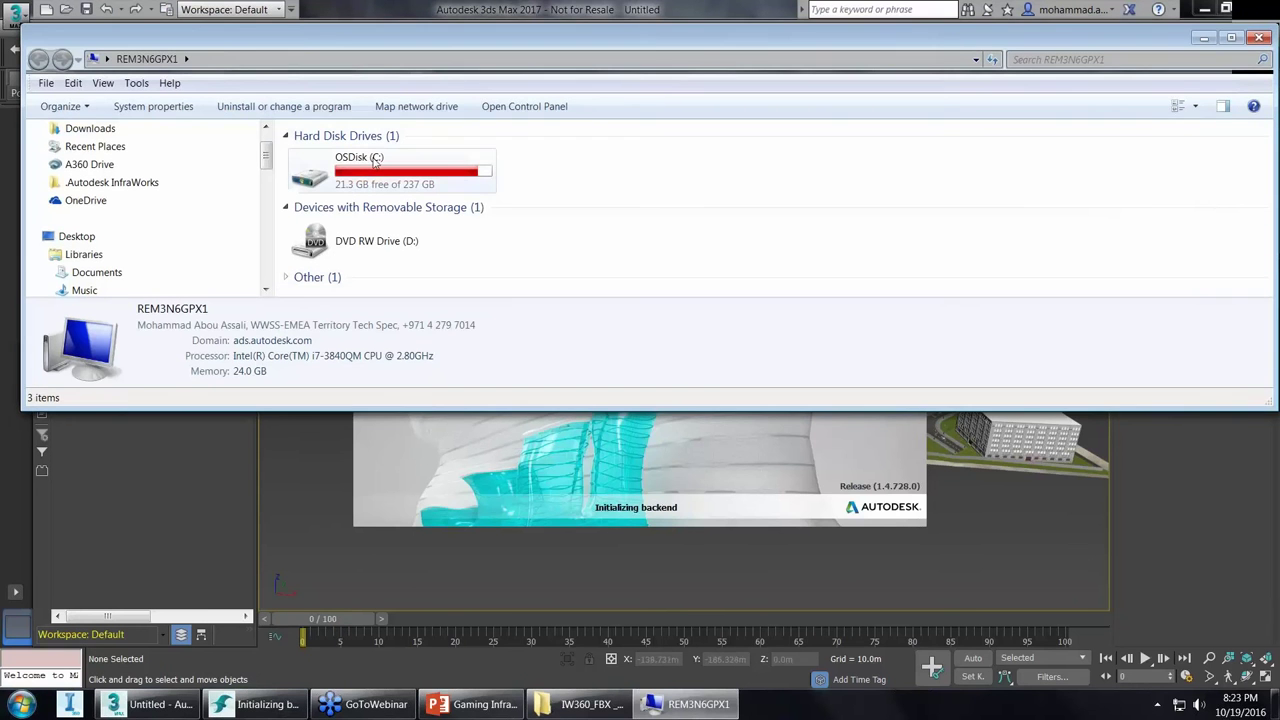
{"action": "double_click", "coordinate": [410, 168]}
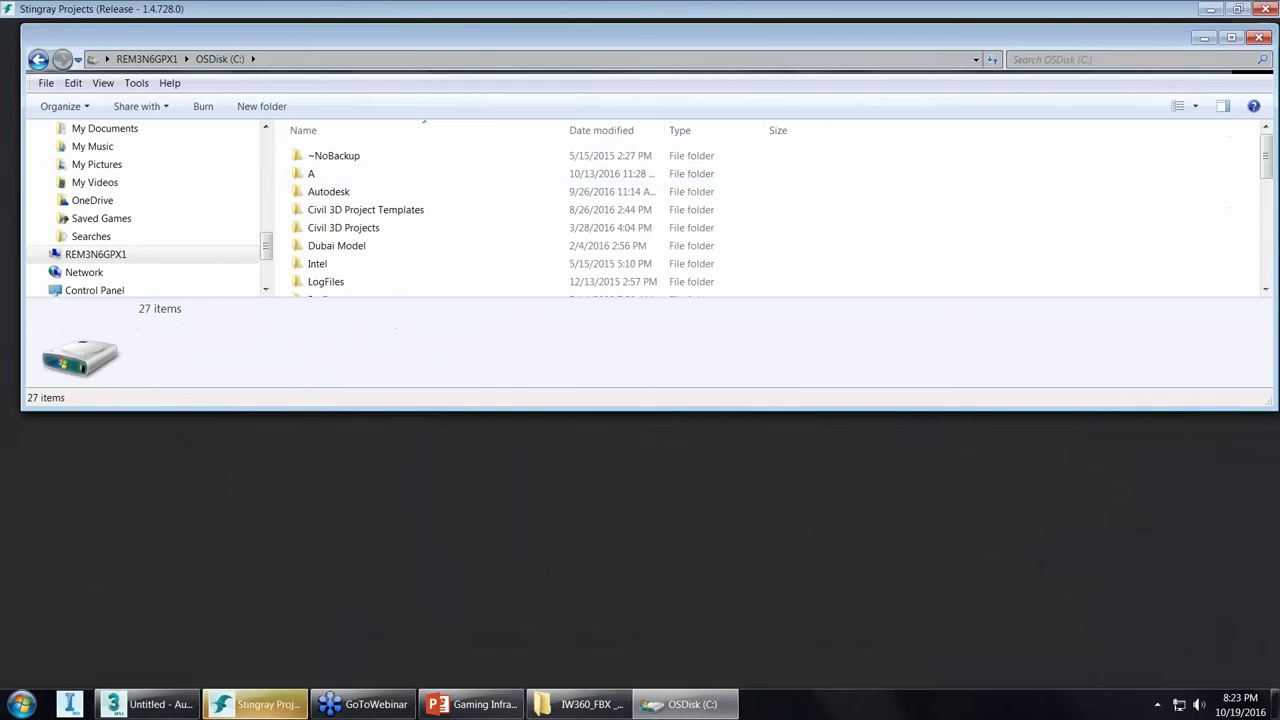
{"action": "key", "text": "super+Up"}
{"action": "left_click", "coordinate": [333, 295]}
{"action": "double_click", "coordinate": [333, 293]}
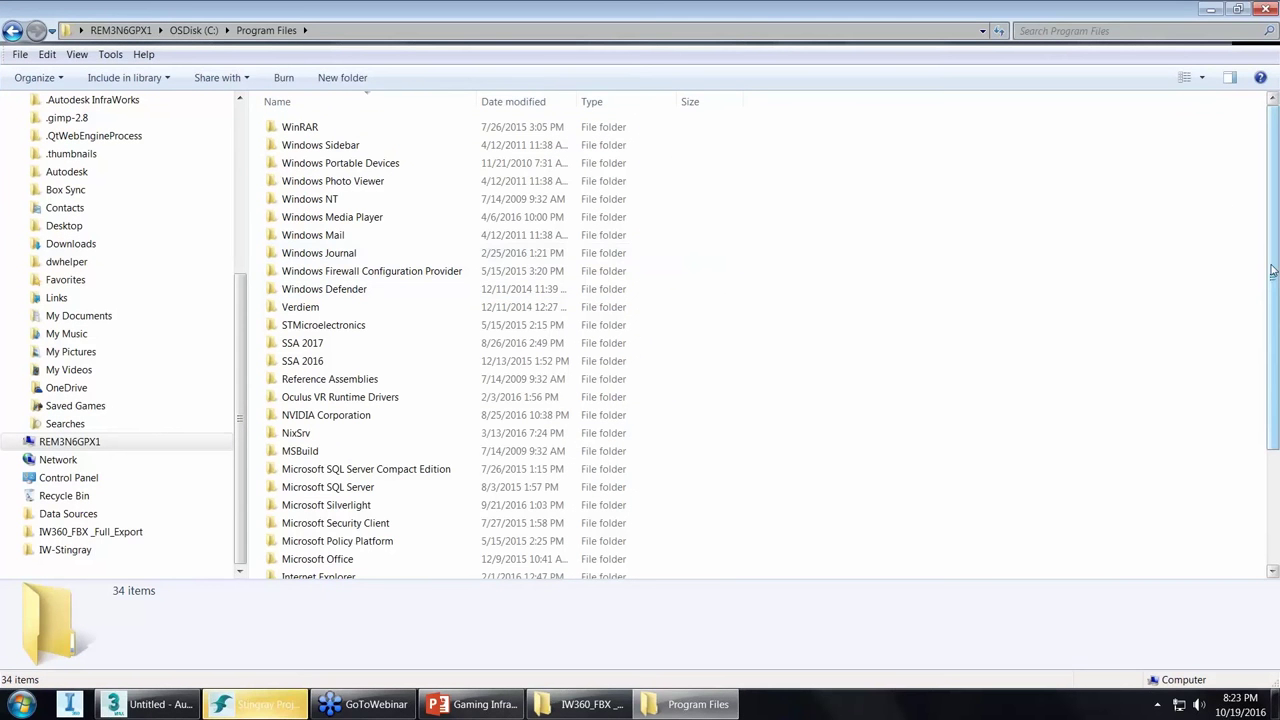
Open the Autodesk folder in Program Files and go into its Stingray folder.
{"action": "mouse_move", "coordinate": [1273, 267]}
{"action": "left_mouse_down"}
{"action": "mouse_move", "coordinate": [1273, 293]}
{"action": "mouse_move", "coordinate": [1273, 267]}
{"action": "left_mouse_up"}
{"action": "left_click", "coordinate": [331, 199]}
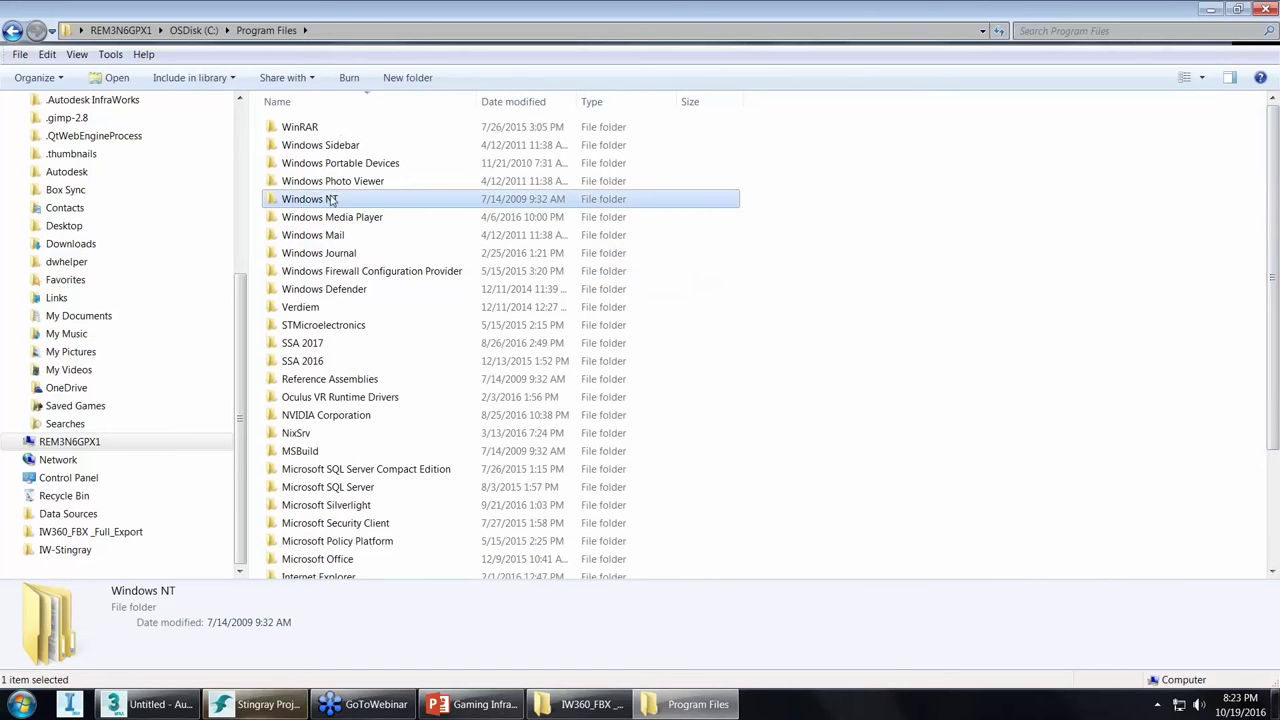
{"action": "scroll", "coordinate": [331, 380], "scroll_direction": "down", "scroll_amount": 3}
{"action": "left_click", "coordinate": [313, 559]}
{"action": "double_click", "coordinate": [313, 562]}
{"action": "left_click", "coordinate": [310, 289]}
{"action": "key", "text": "s"}
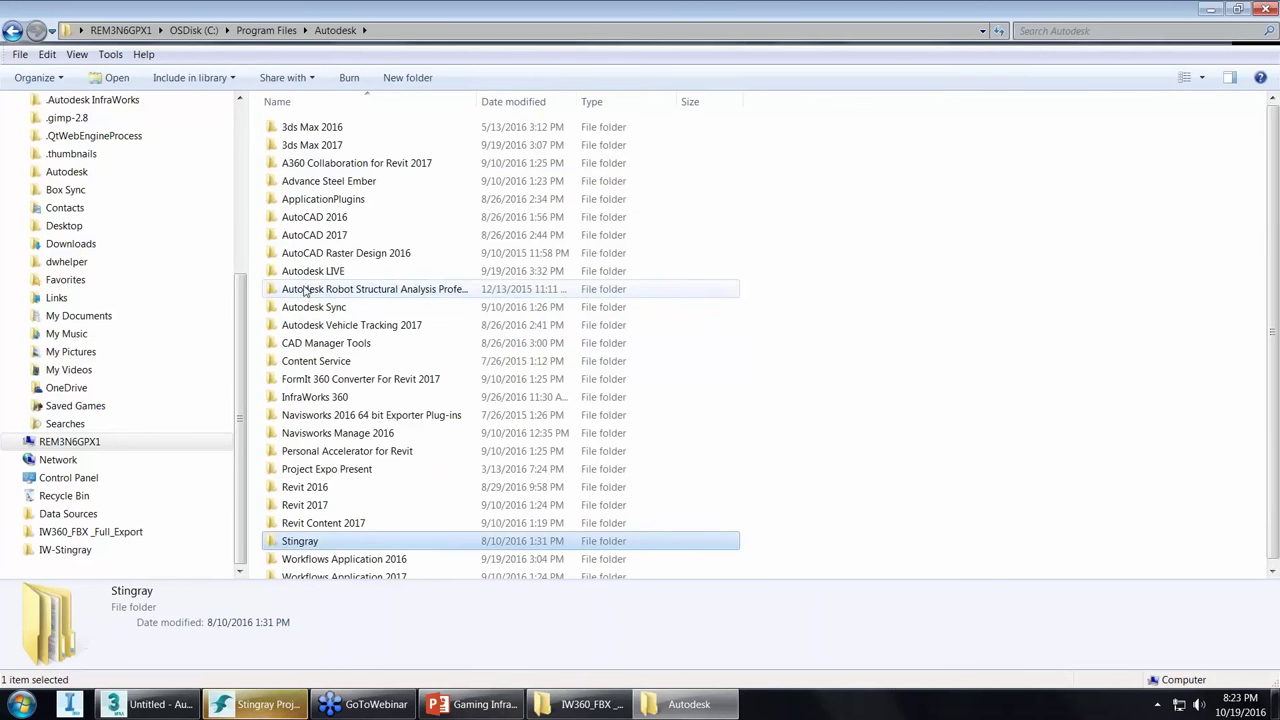
{"action": "double_click", "coordinate": [299, 542]}
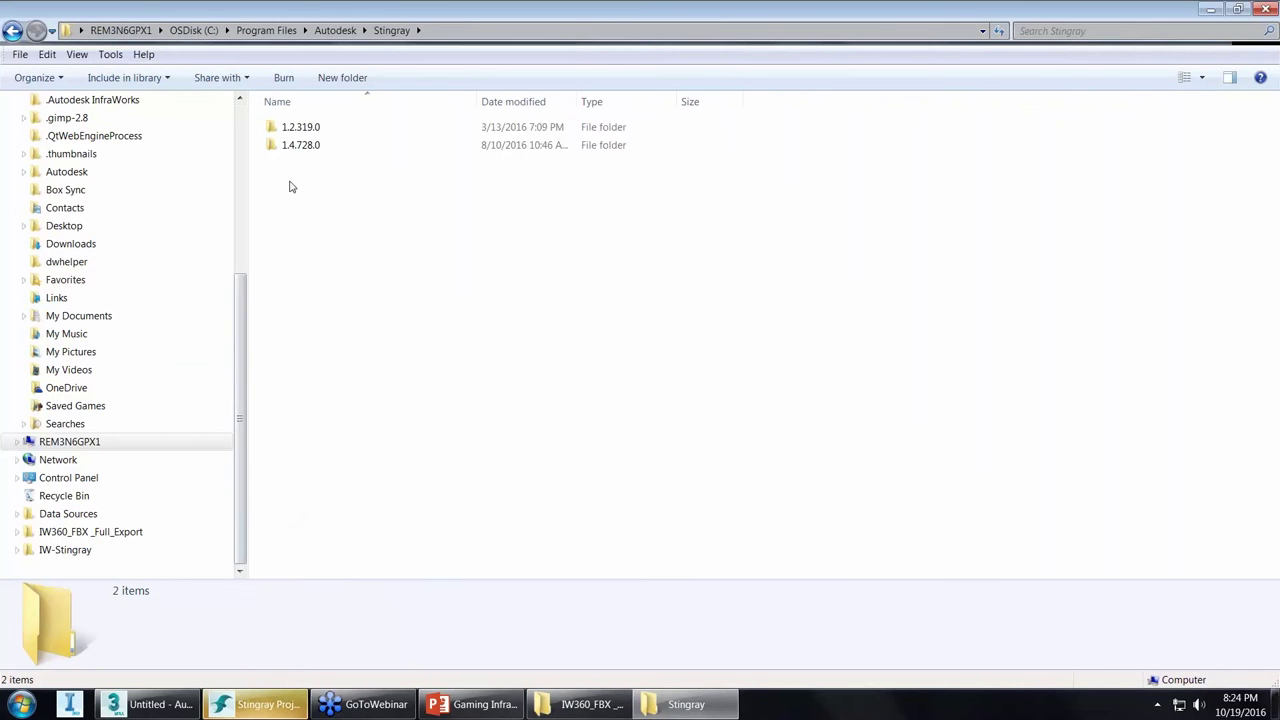
Locate the StingrayDCCLink.msi installer in the extras folder of Stingray 1.4.728.0, then close the Explorer window.
{"action": "left_click", "coordinate": [321, 151]}
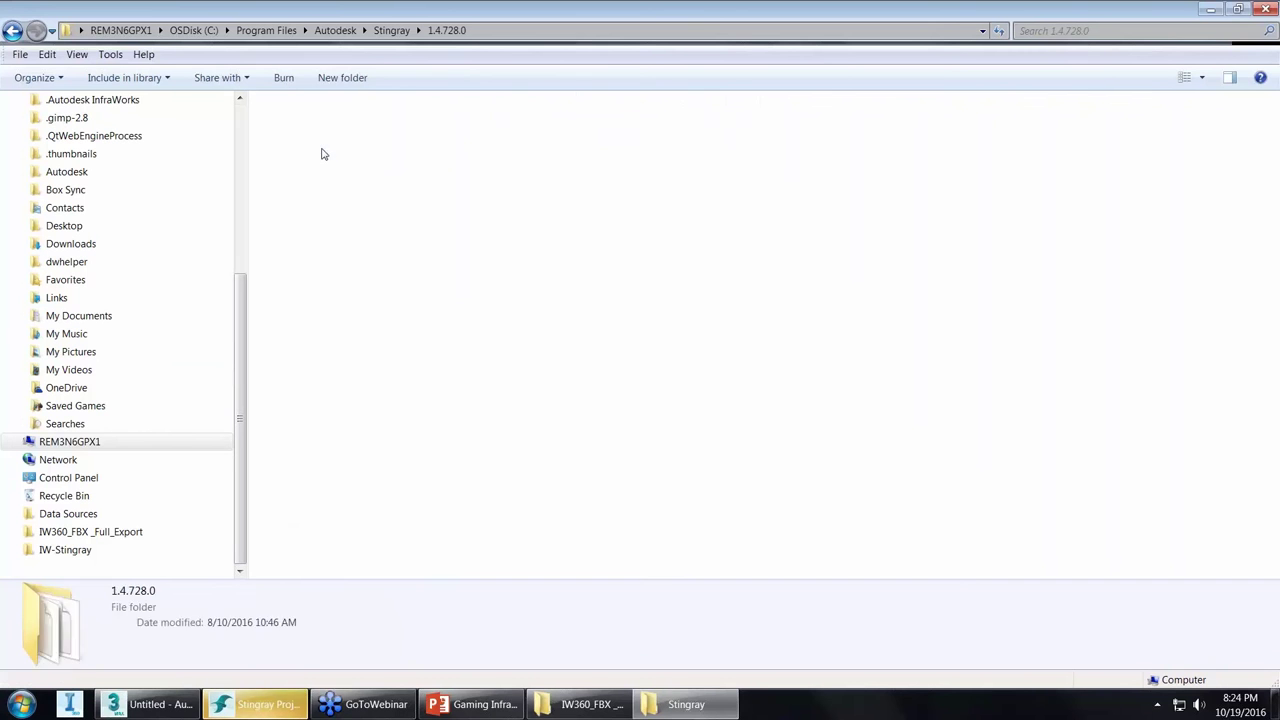
{"action": "double_click", "coordinate": [321, 151]}
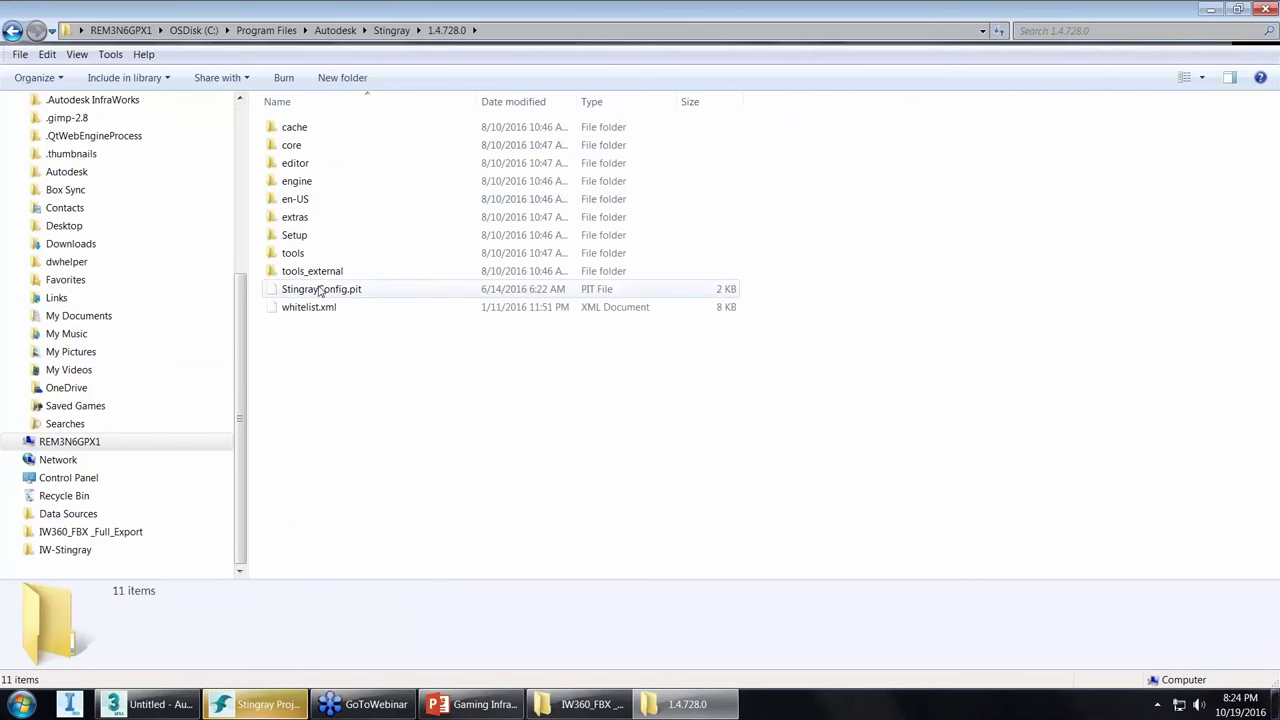
{"action": "double_click", "coordinate": [296, 217]}
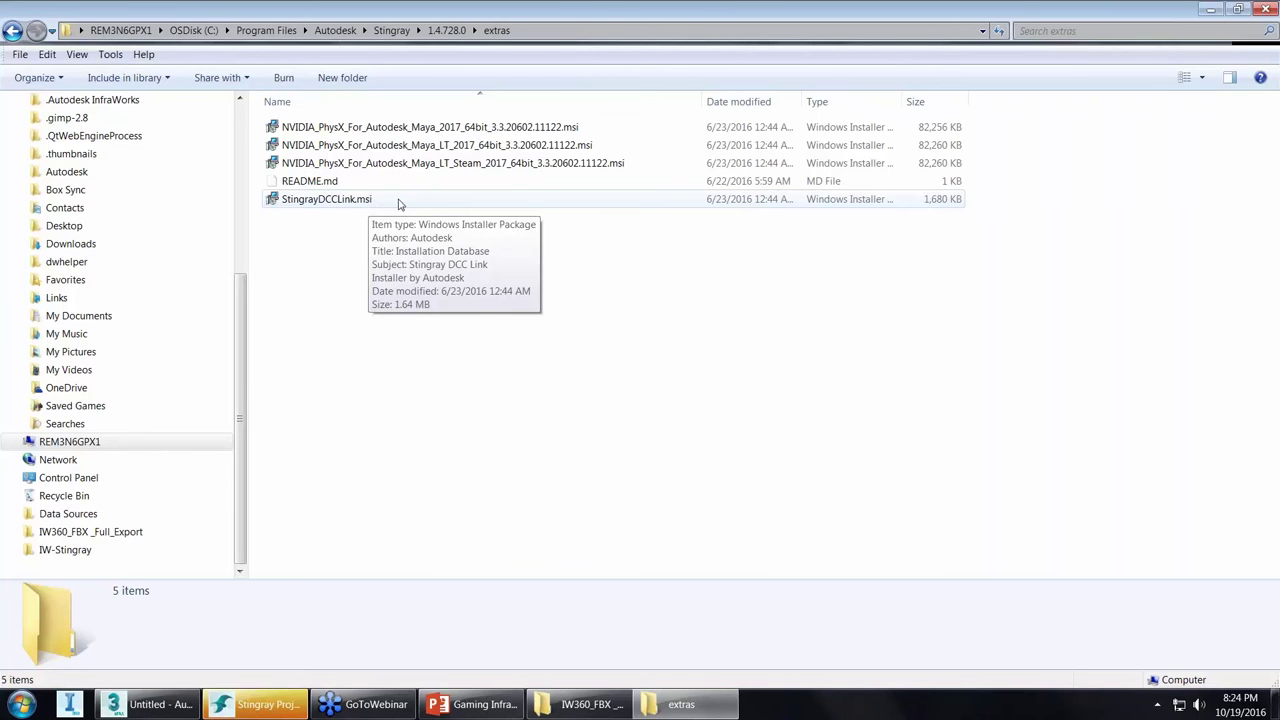
{"action": "left_click", "coordinate": [1250, 9]}
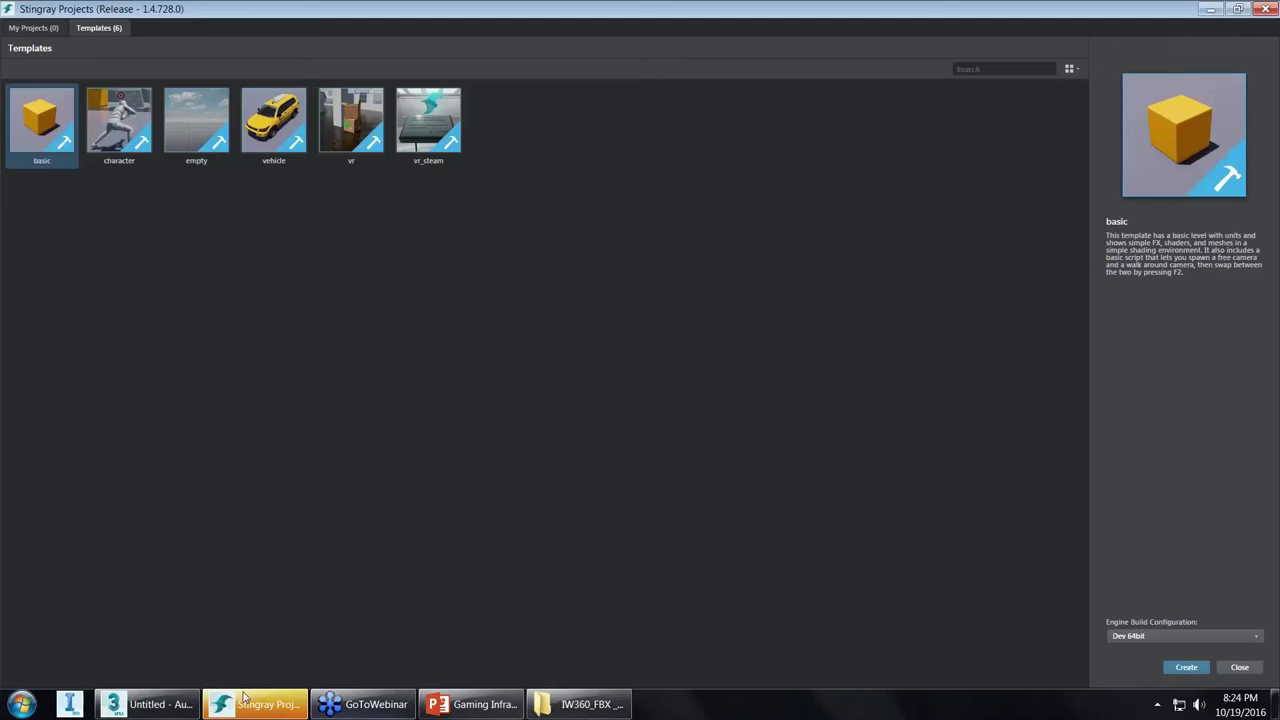
{"action": "left_click", "coordinate": [150, 705]}
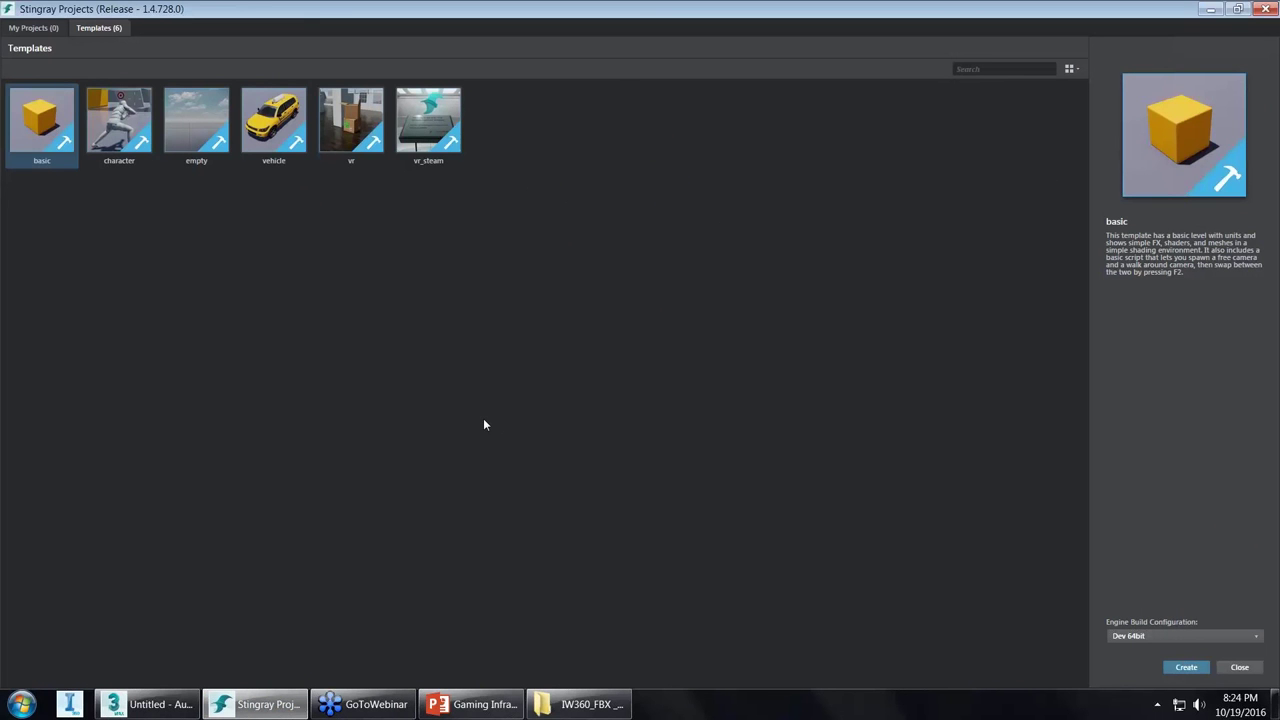
Start a new project from the vehicle template and name it InfraGame.
{"action": "double_click", "coordinate": [280, 122]}
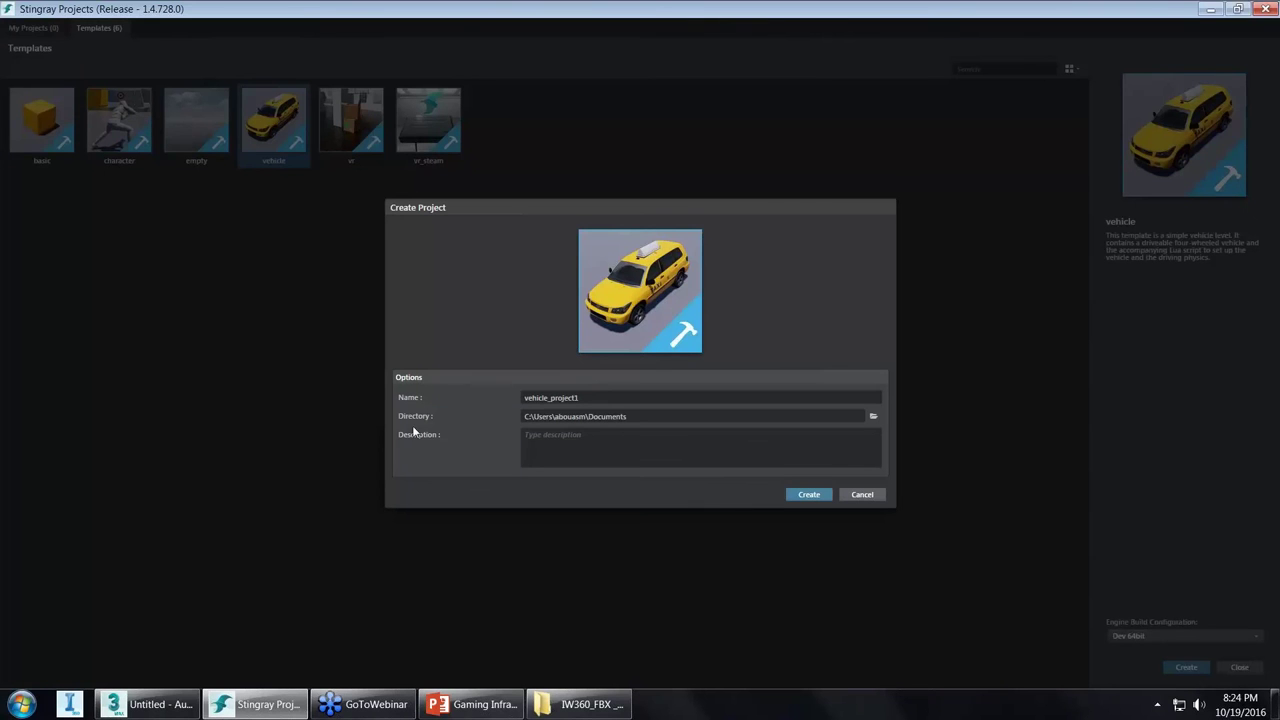
{"action": "double_click", "coordinate": [600, 397]}
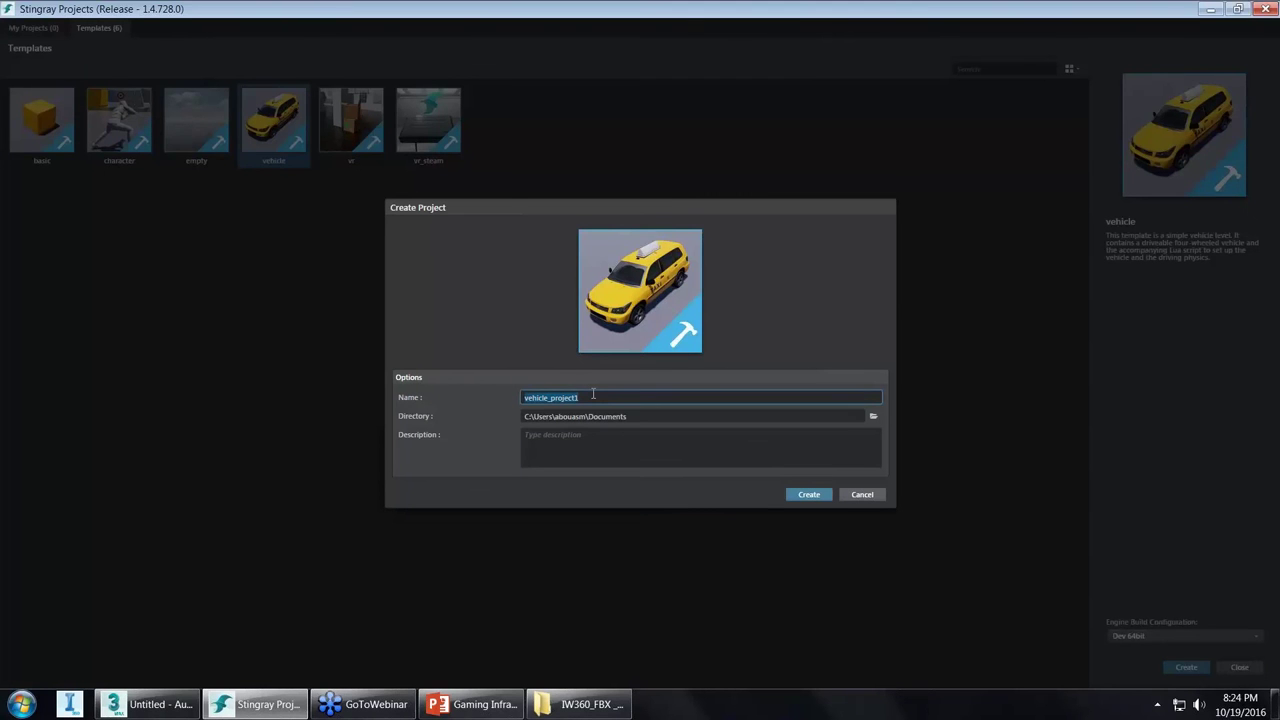
{"action": "type", "text": "InfraGame"}
Create a folder named Infra on the Desktop and set it as the project directory.
{"action": "left_click", "coordinate": [873, 419]}
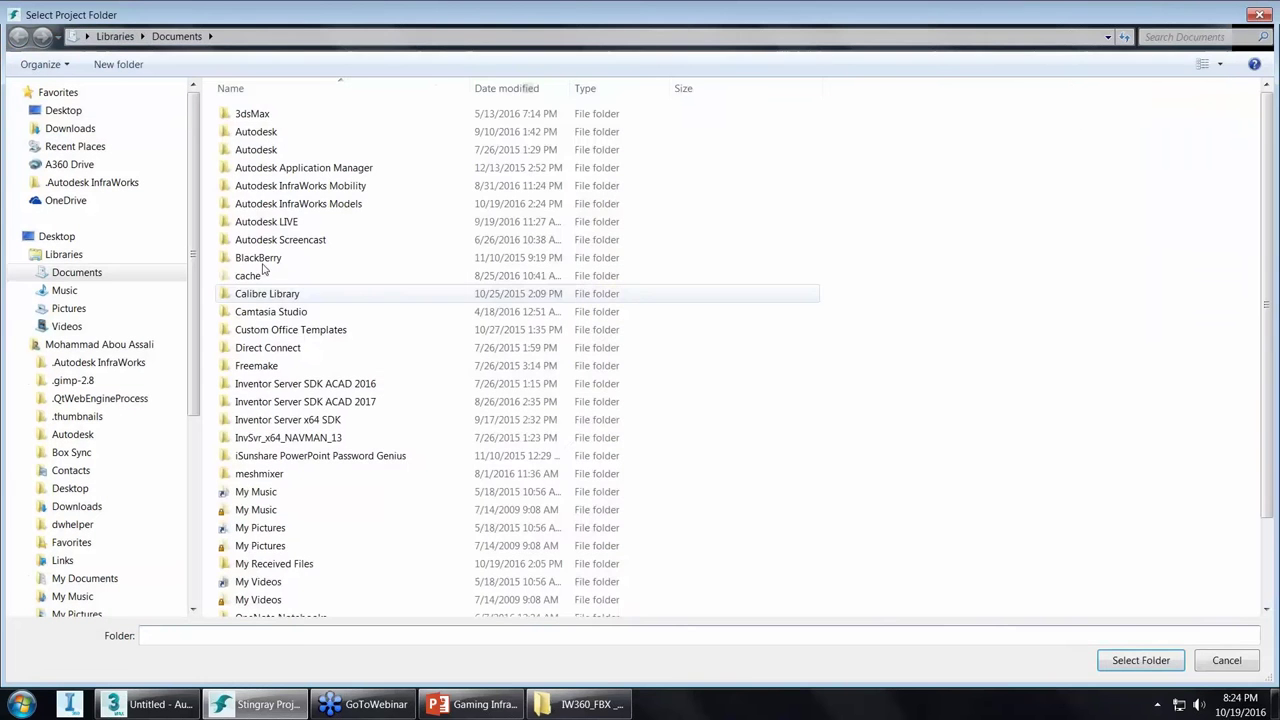
{"action": "left_click", "coordinate": [63, 110]}
{"action": "right_click", "coordinate": [478, 280]}
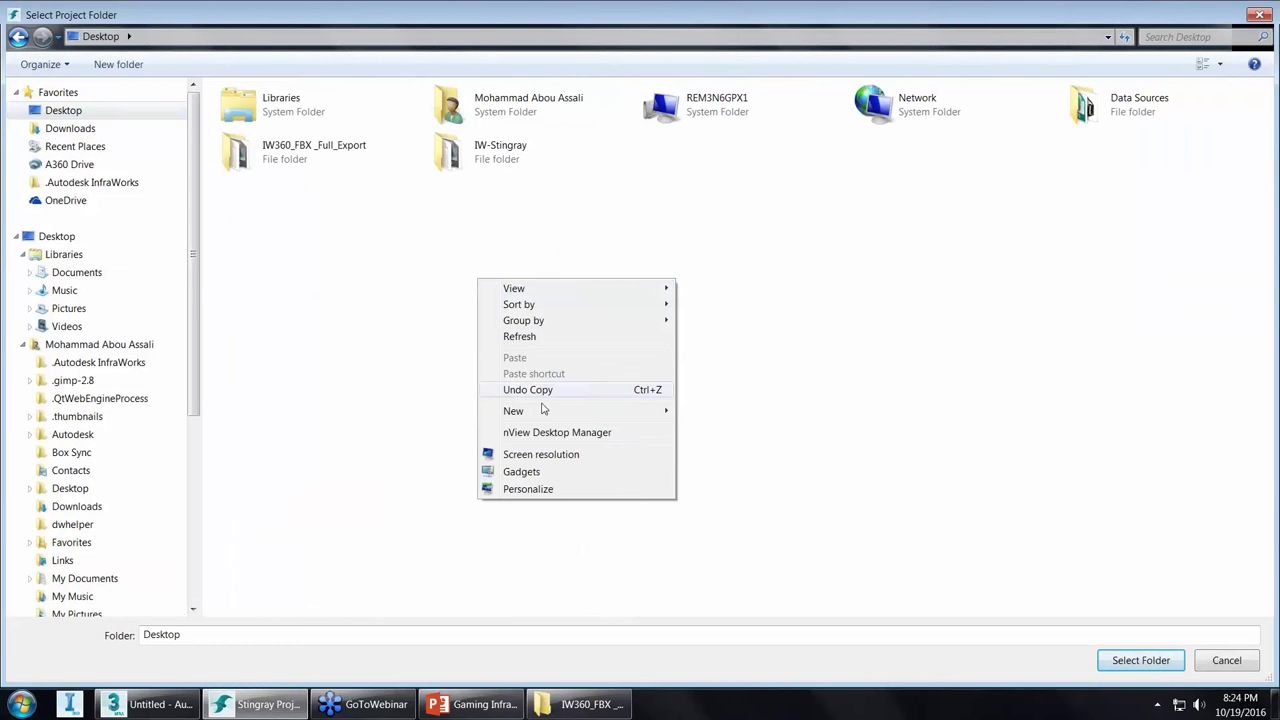
{"action": "mouse_move", "coordinate": [540, 411]}
{"action": "left_click", "coordinate": [689, 413]}
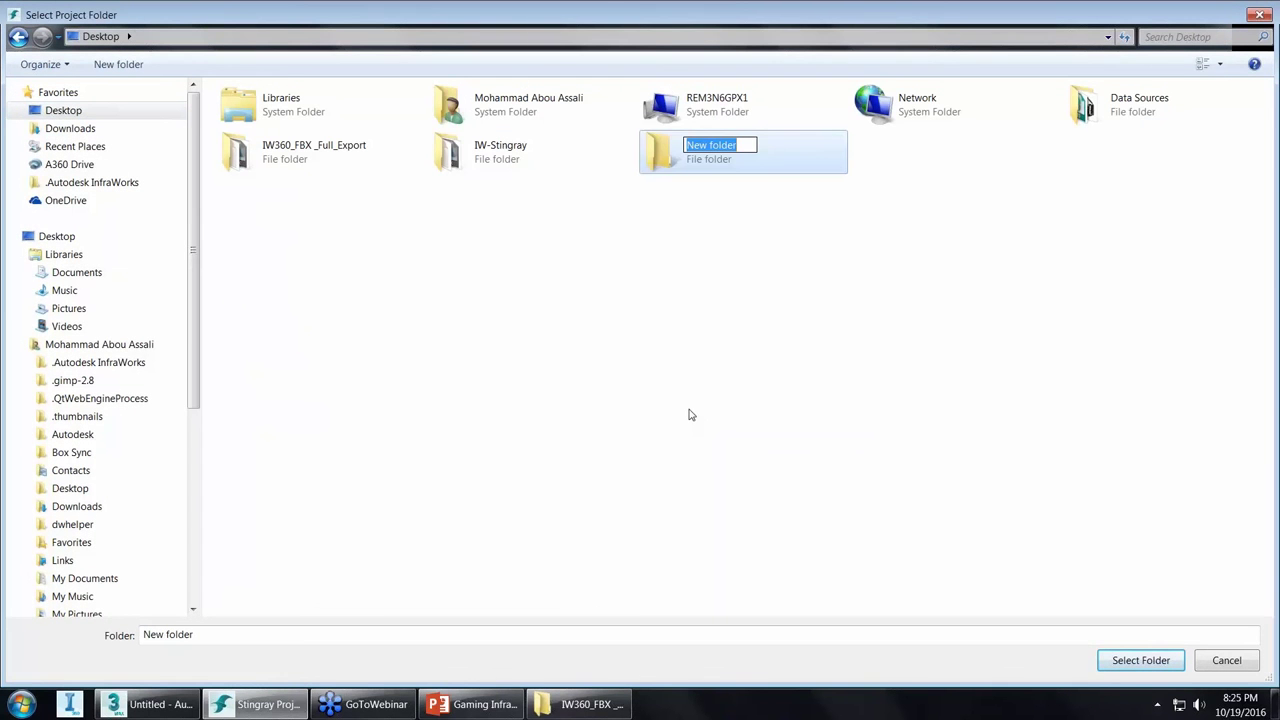
{"action": "type", "text": "Infra"}
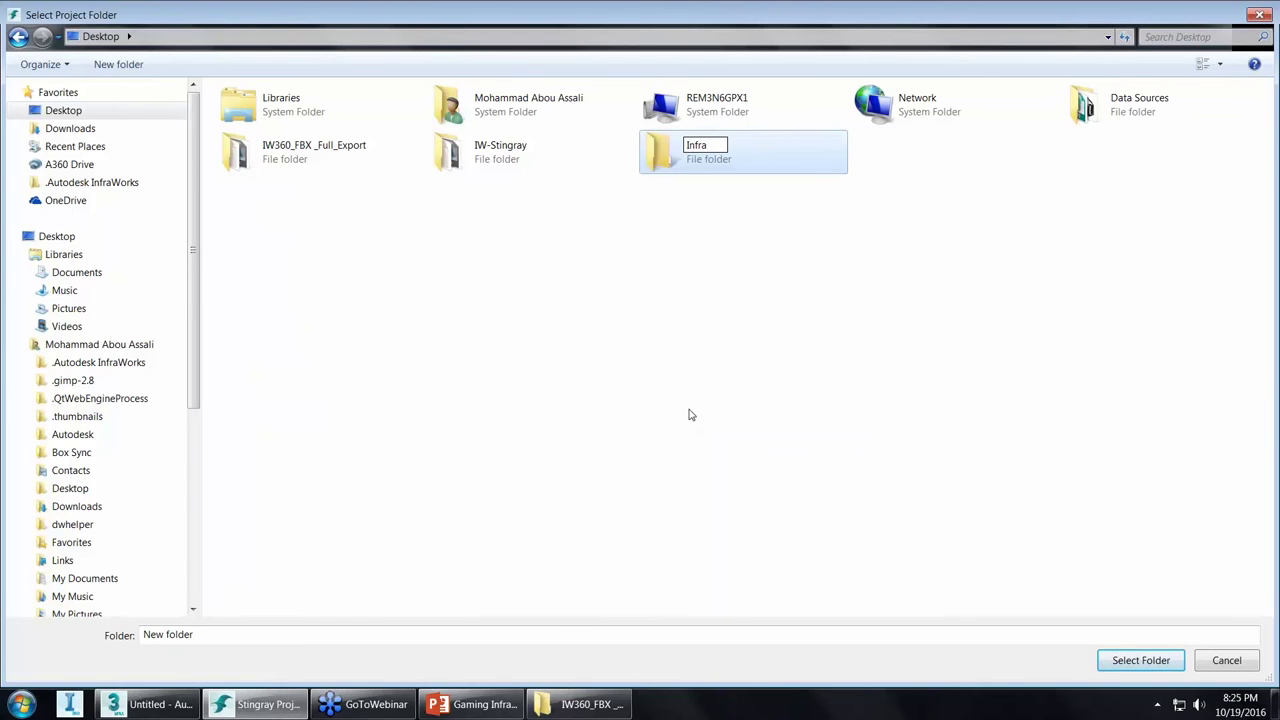
{"action": "key", "text": "Return"}
{"action": "left_click", "coordinate": [271, 170]}
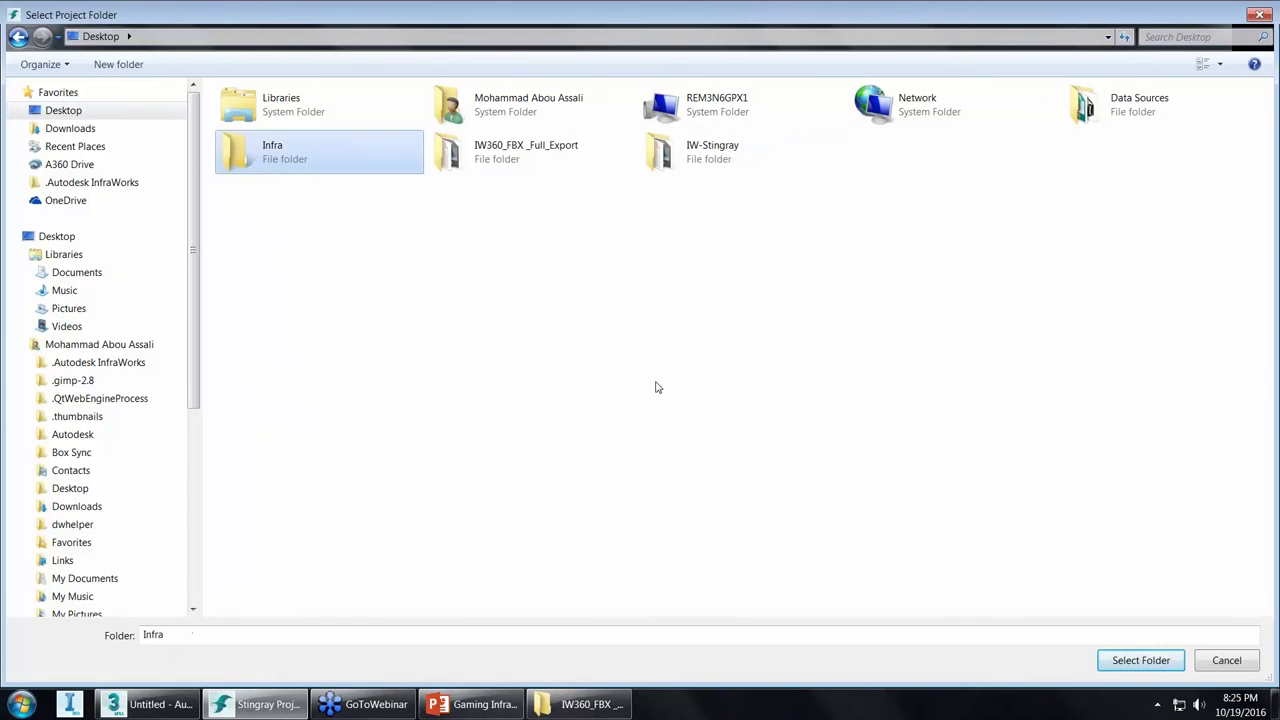
{"action": "left_click", "coordinate": [1141, 660]}
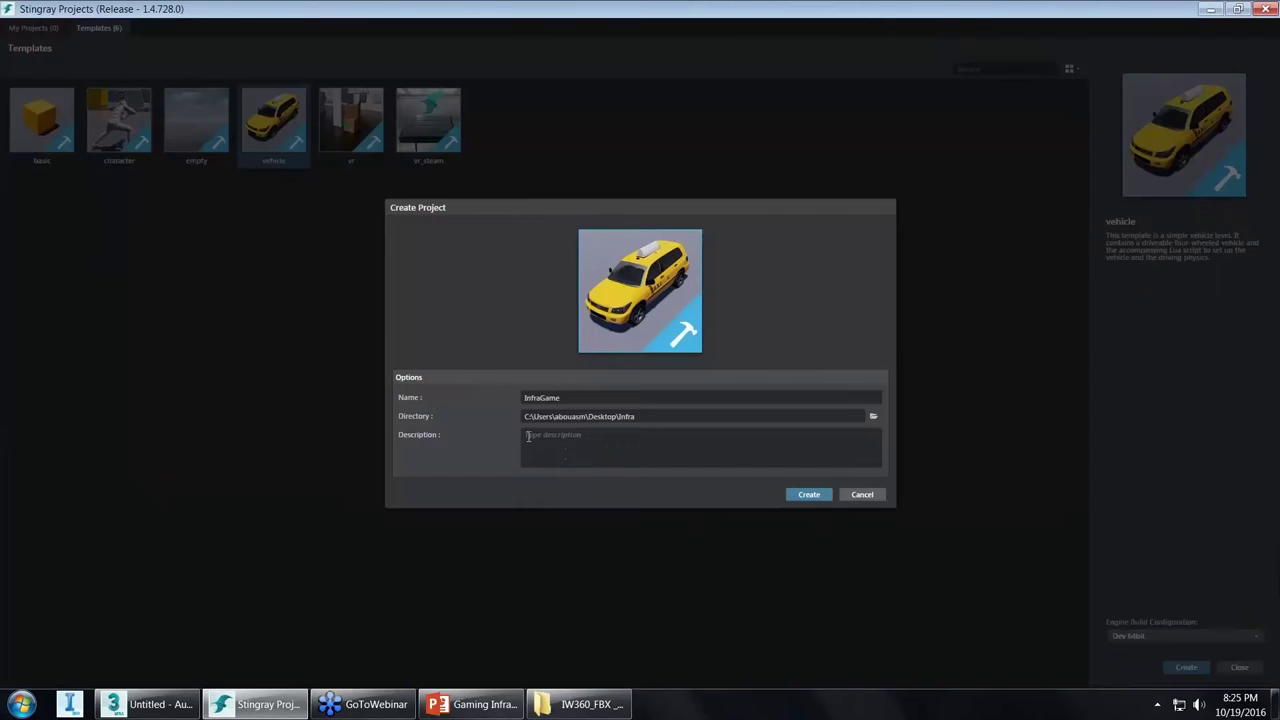
Create the project, minimize 3ds Max and dismiss the Getting Started tutorial in the Stingray editor.
{"action": "left_click", "coordinate": [810, 496]}
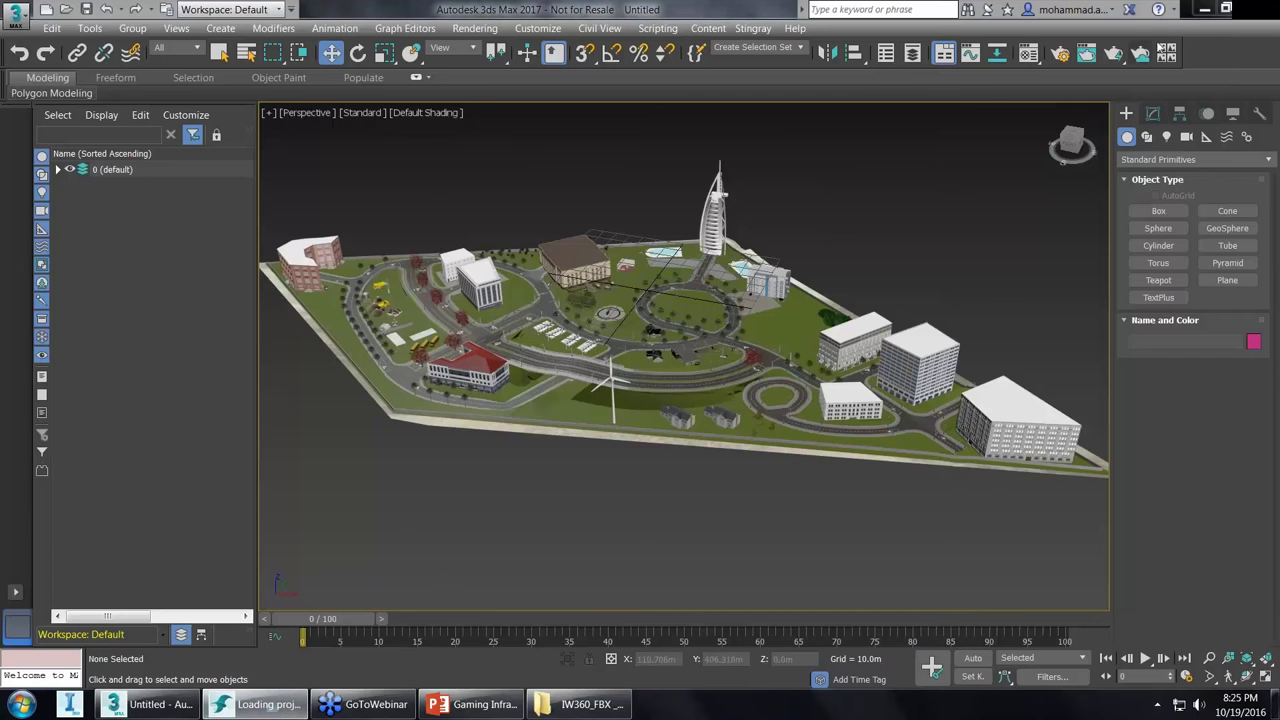
{"action": "left_click", "coordinate": [1207, 9]}
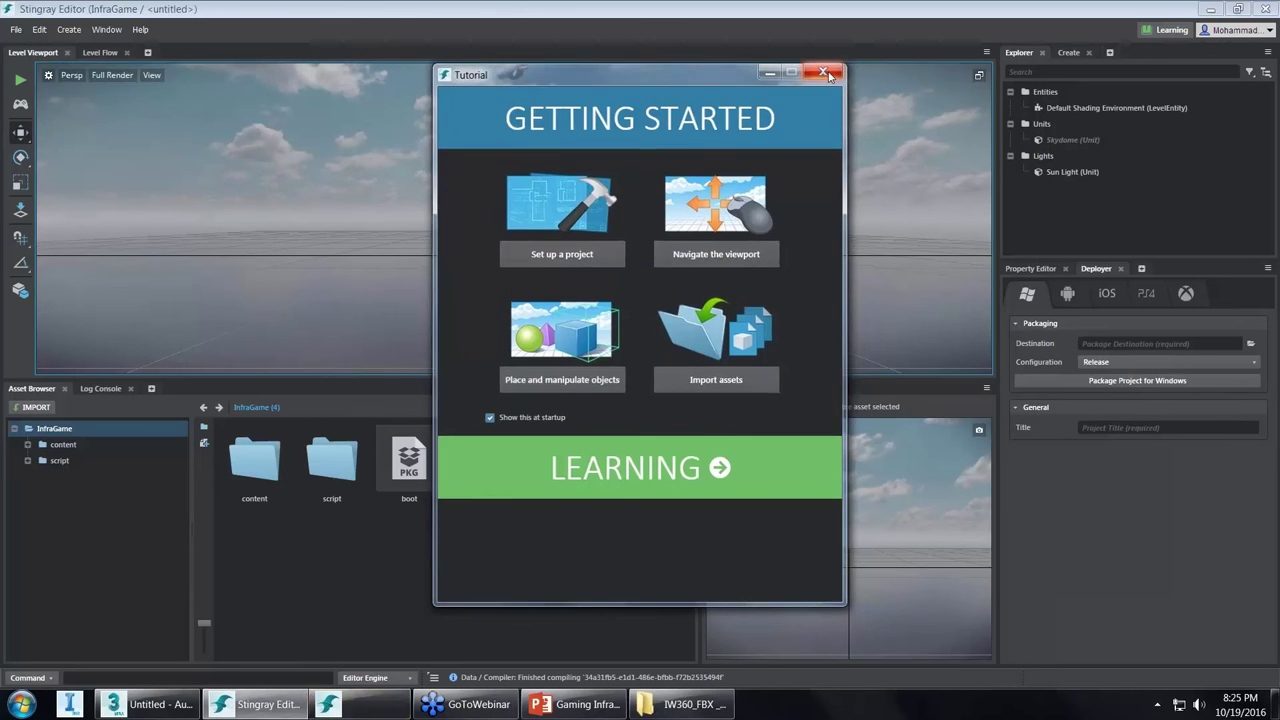
{"action": "left_click", "coordinate": [825, 72]}
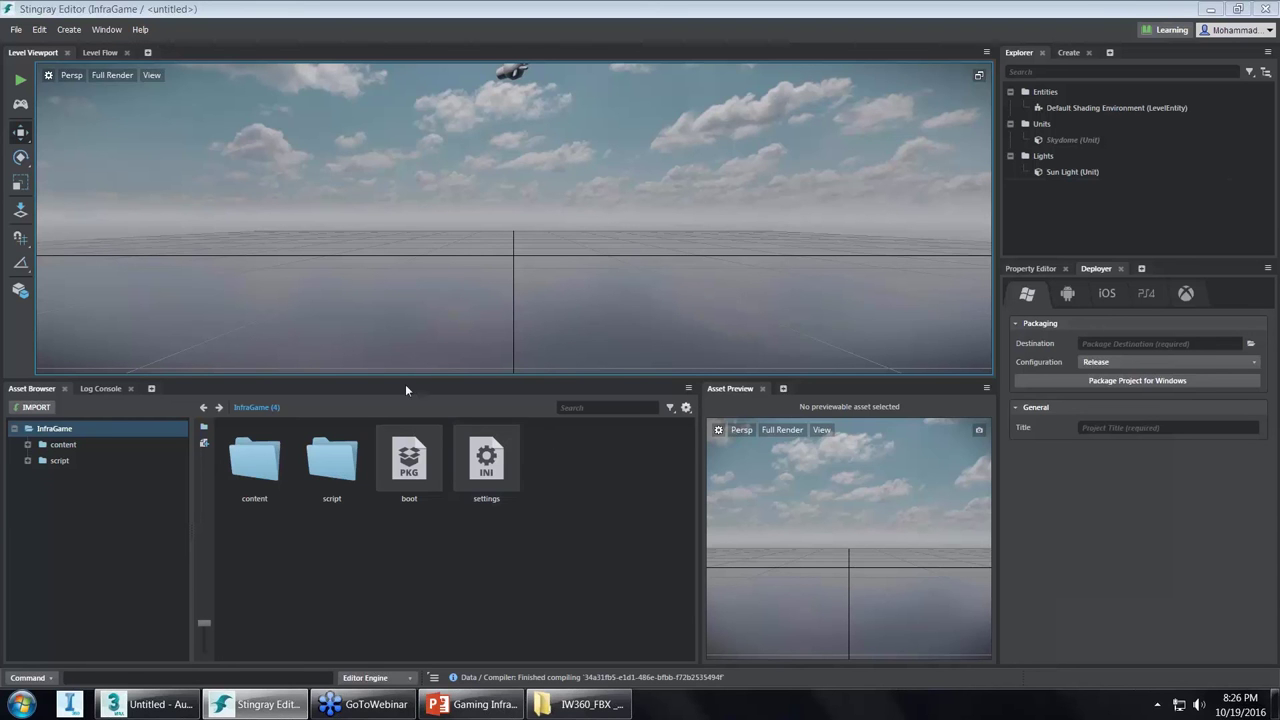
Switch to 3ds Max and connect the city scene to Stingray.
{"action": "left_click", "coordinate": [155, 708]}
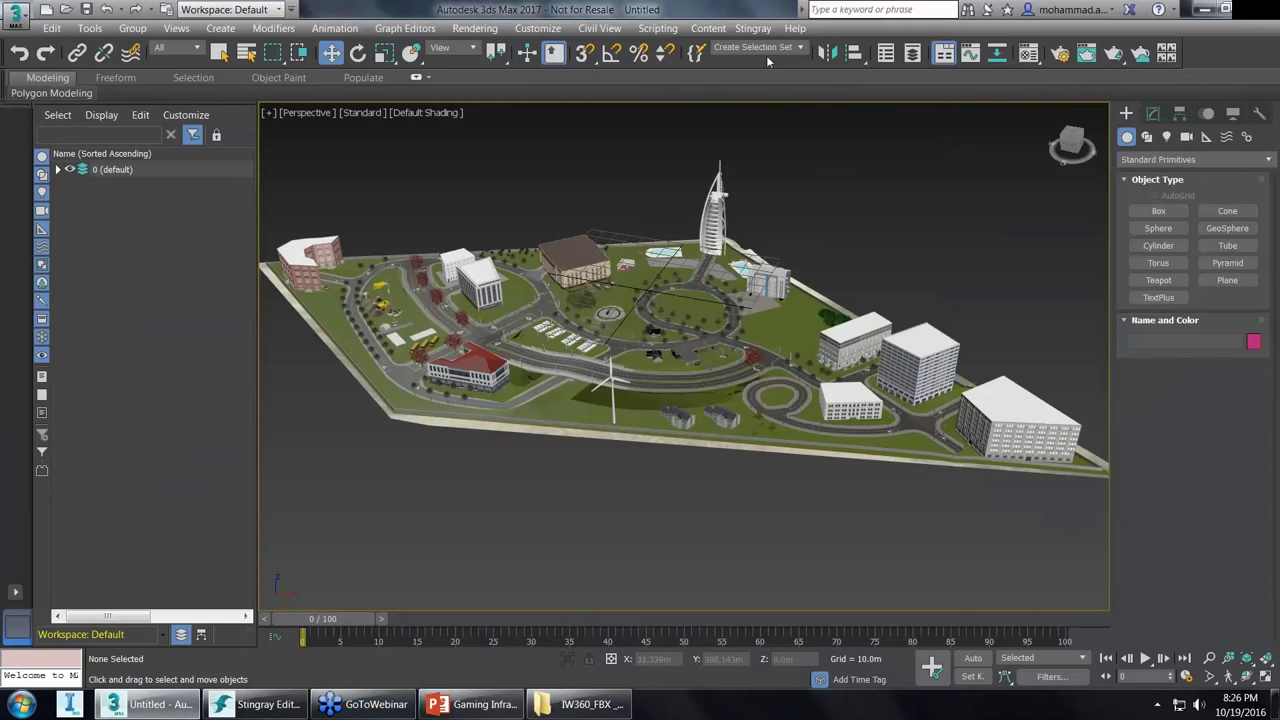
{"action": "left_click", "coordinate": [754, 30]}
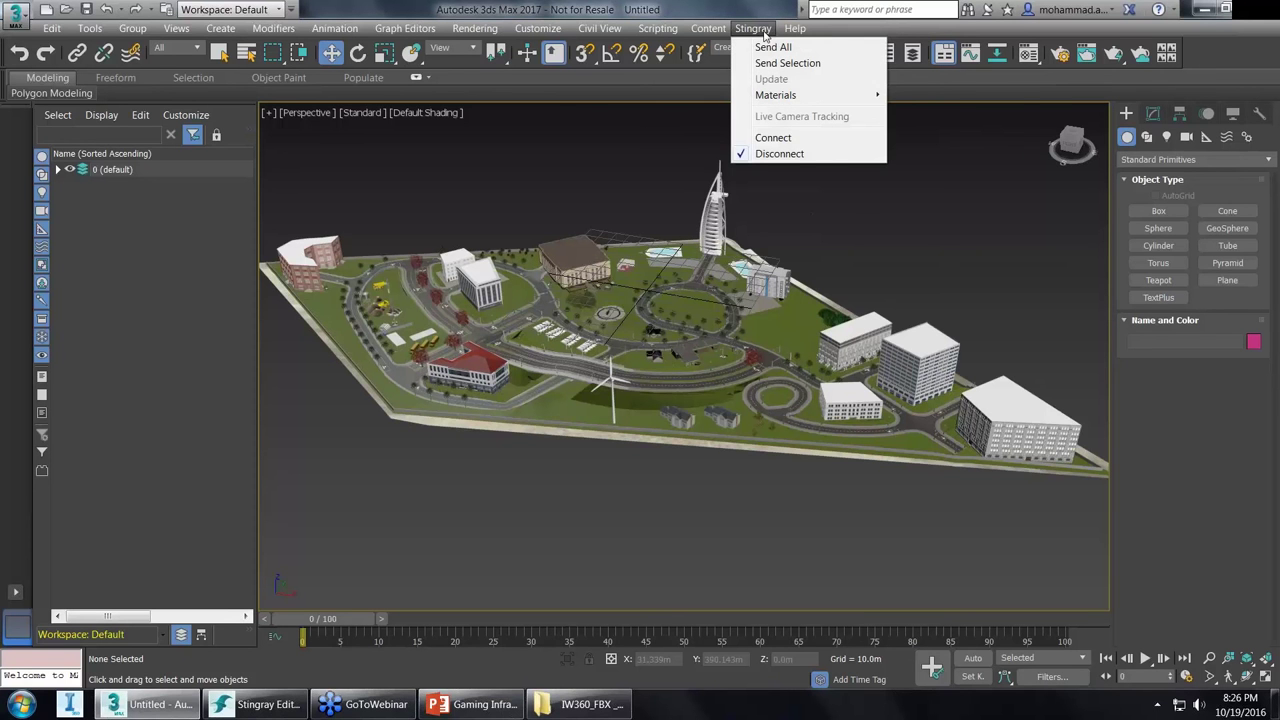
{"action": "left_click", "coordinate": [818, 146]}
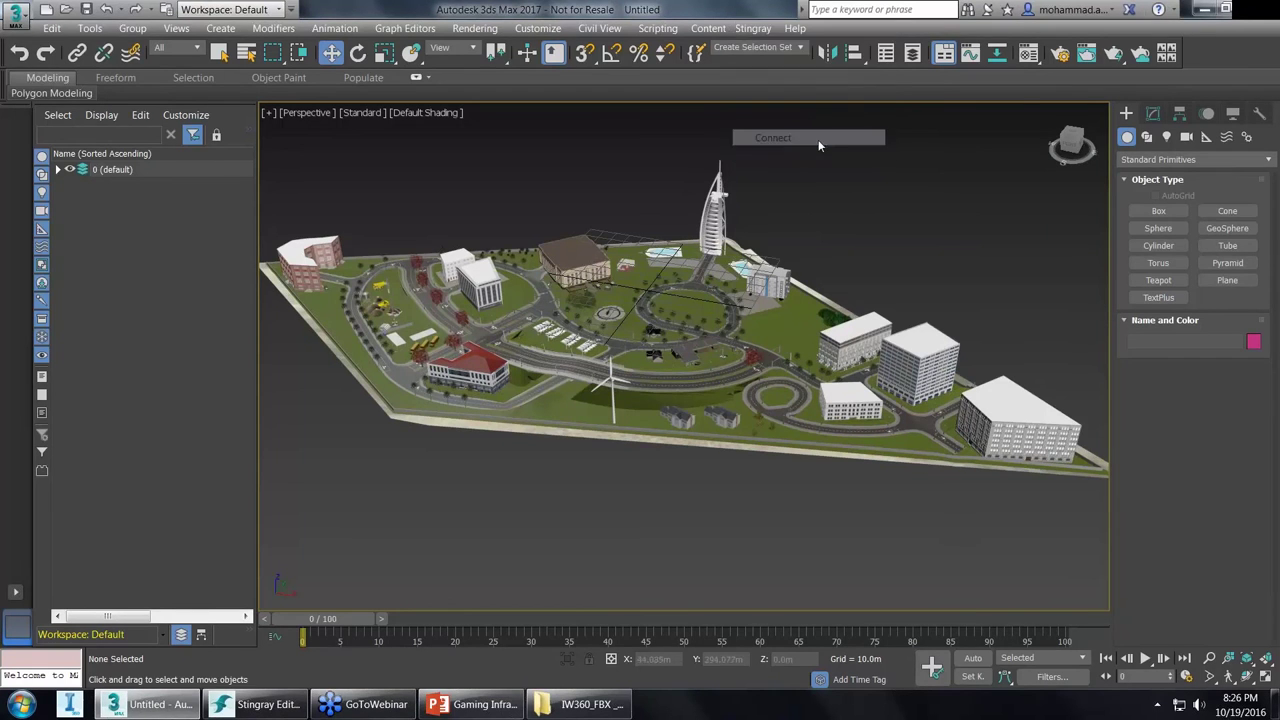
Bring up the save dialog for sending the whole scene to Stingray, inspect the Infra folder on the Desktop, and cancel.
{"action": "left_click", "coordinate": [770, 31]}
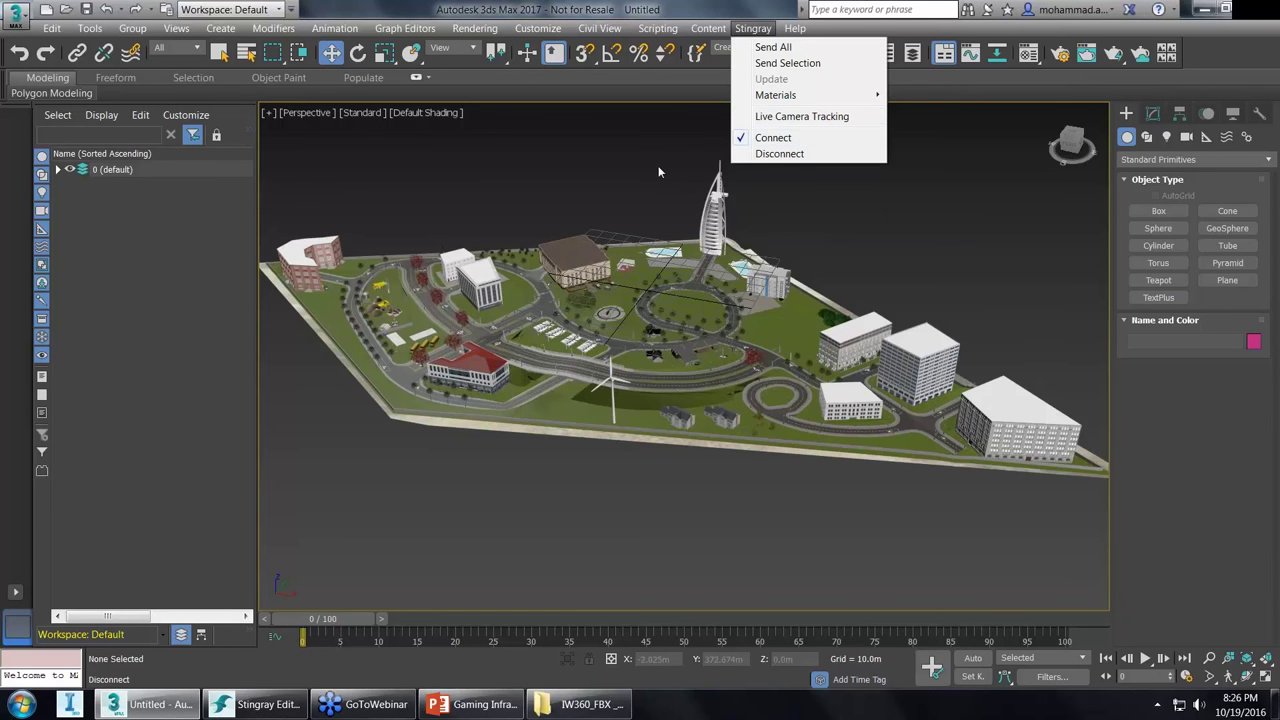
{"action": "left_click", "coordinate": [786, 48]}
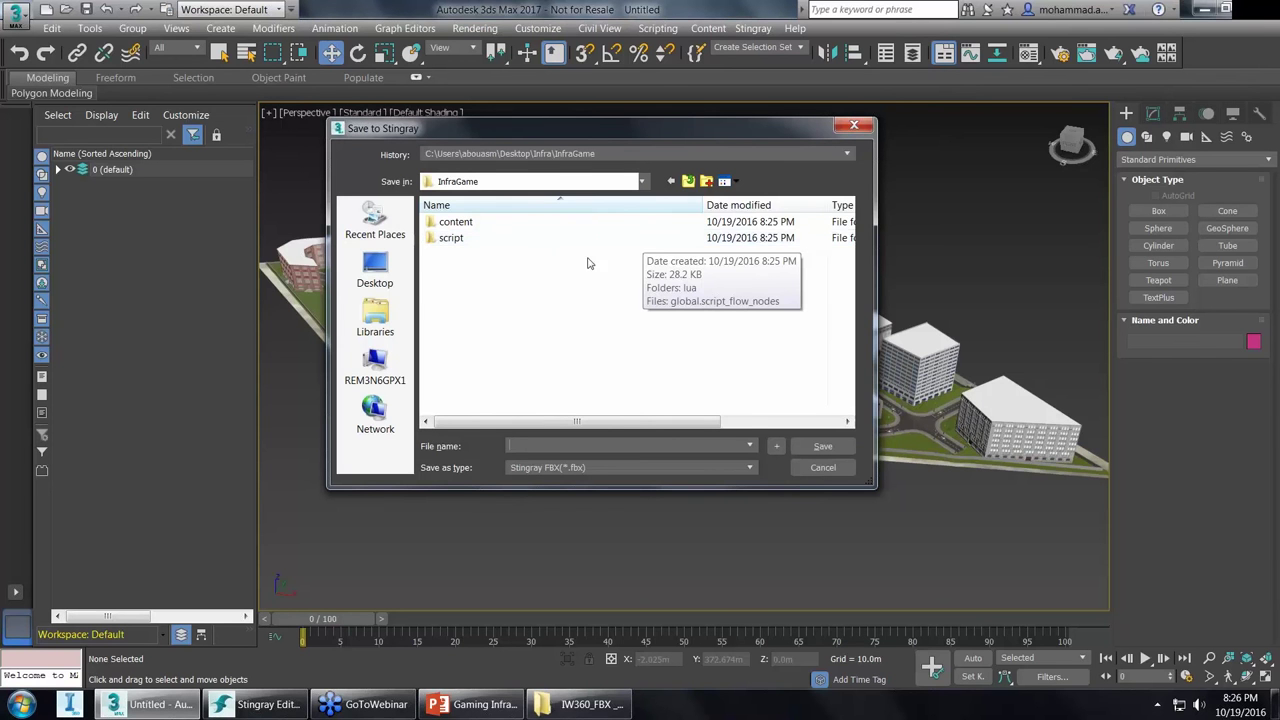
{"action": "left_click", "coordinate": [378, 270]}
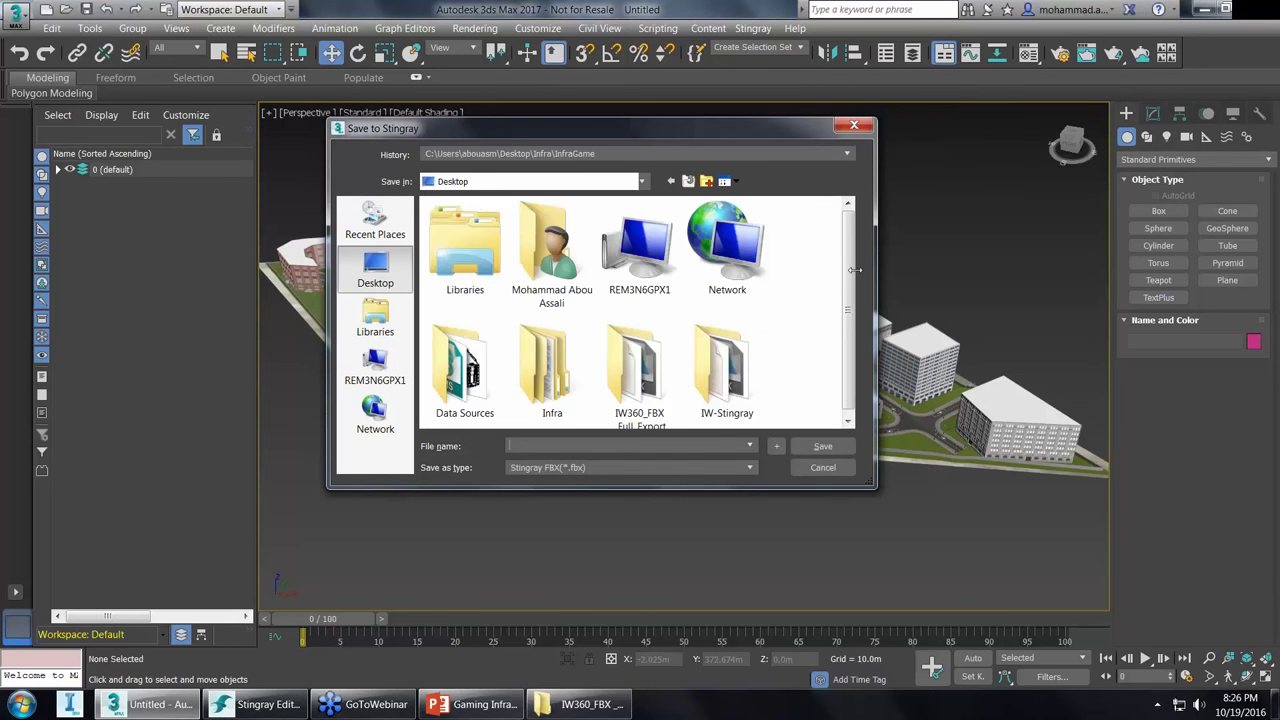
{"action": "left_click", "coordinate": [573, 372]}
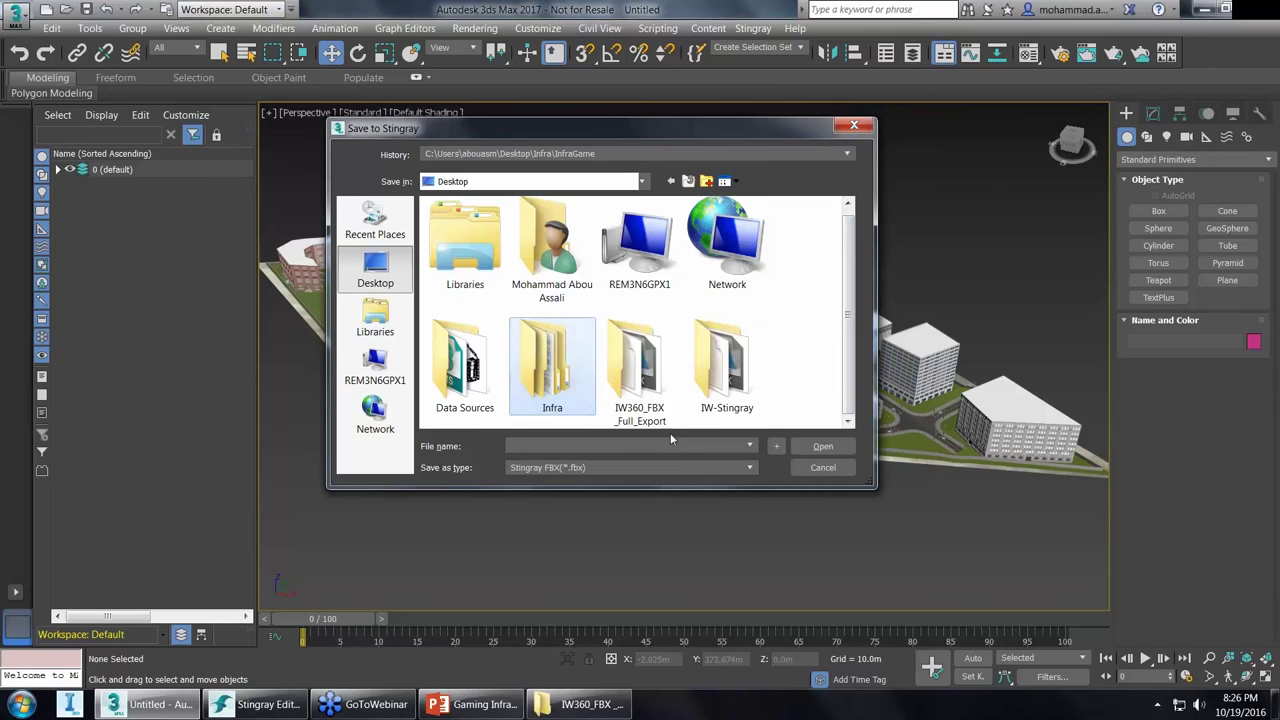
{"action": "double_click", "coordinate": [565, 368]}
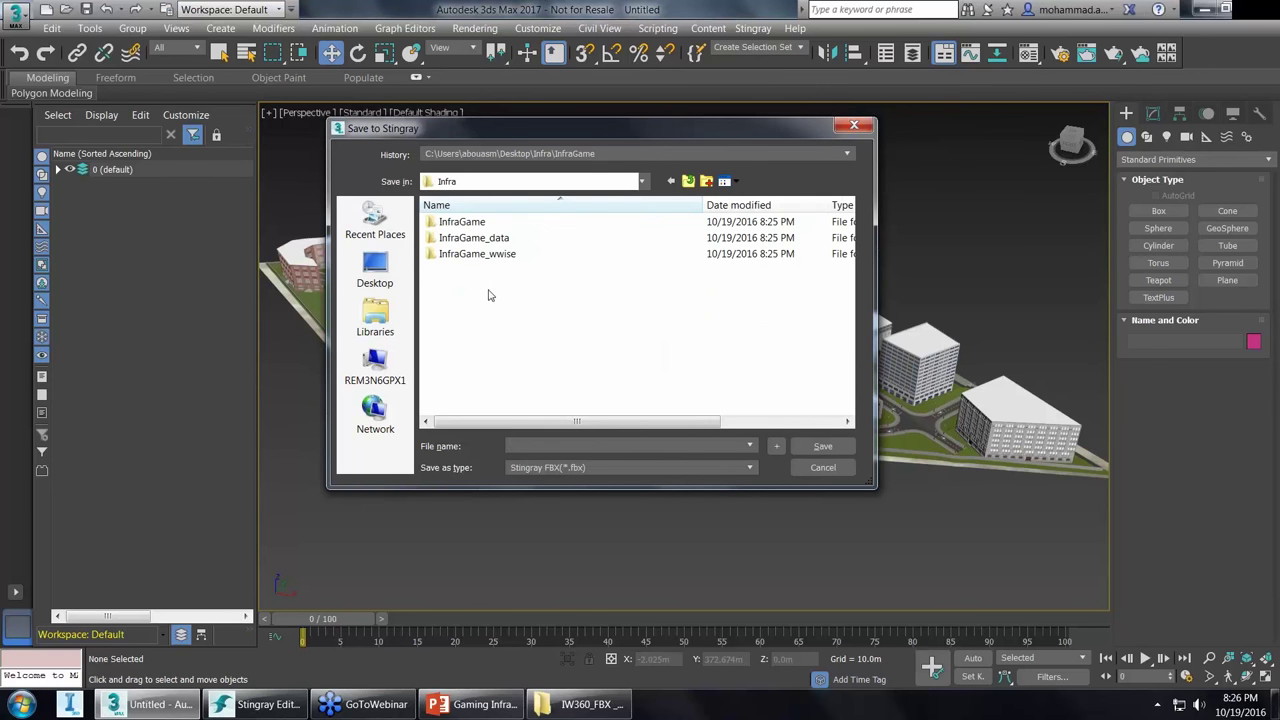
{"action": "left_click", "coordinate": [688, 181]}
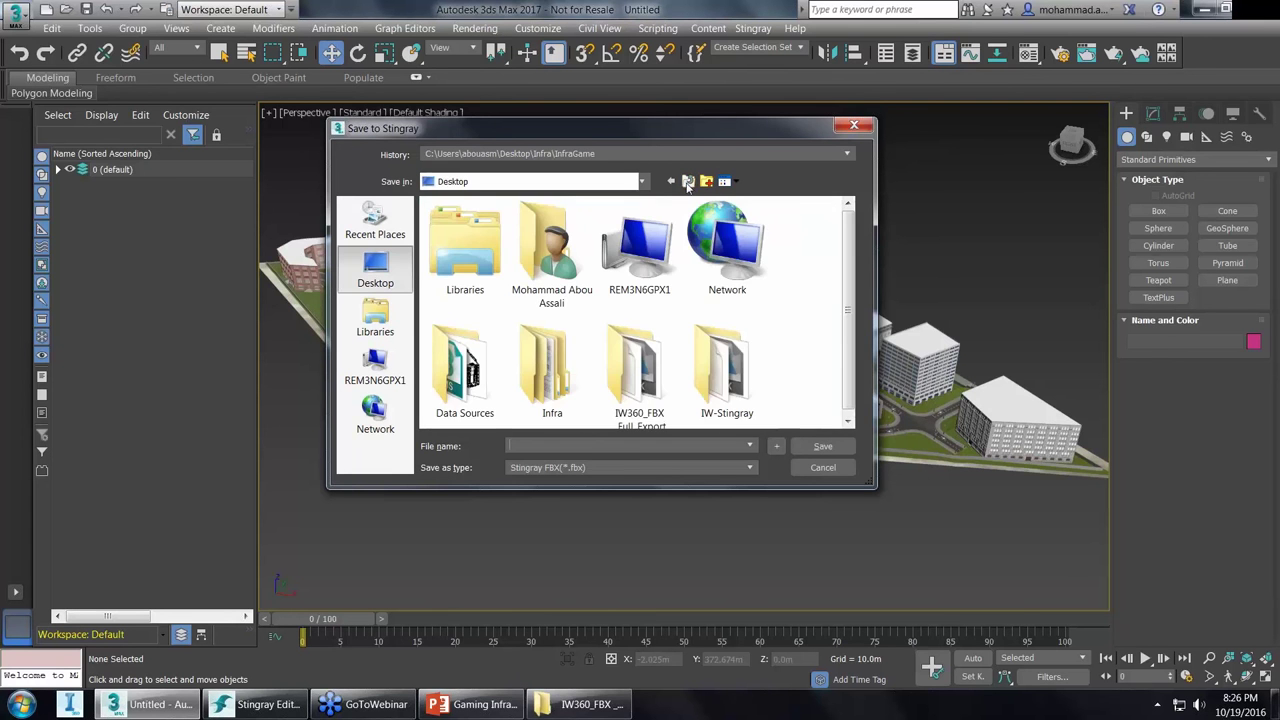
{"action": "left_click", "coordinate": [854, 125]}
Reopen the Send All save dialog, examine the InfraGame project's content subfolders, and close it without saving.
{"action": "left_click", "coordinate": [708, 28]}
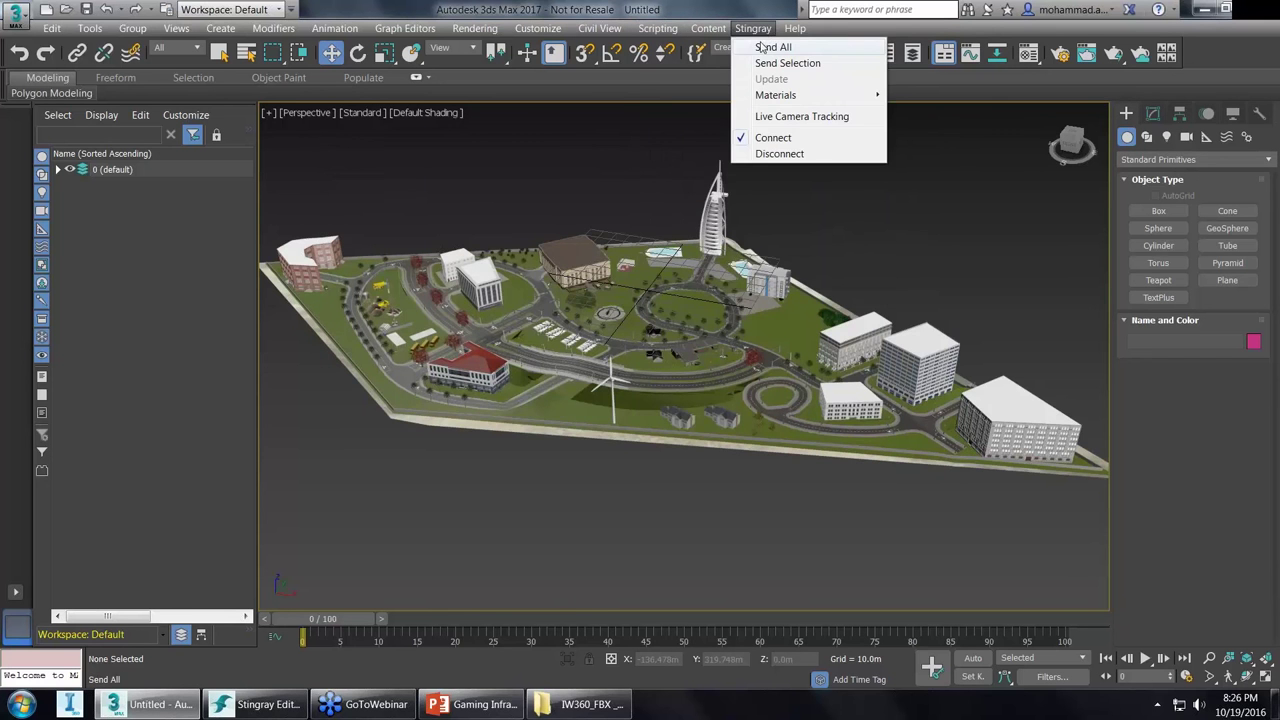
{"action": "left_click", "coordinate": [766, 46]}
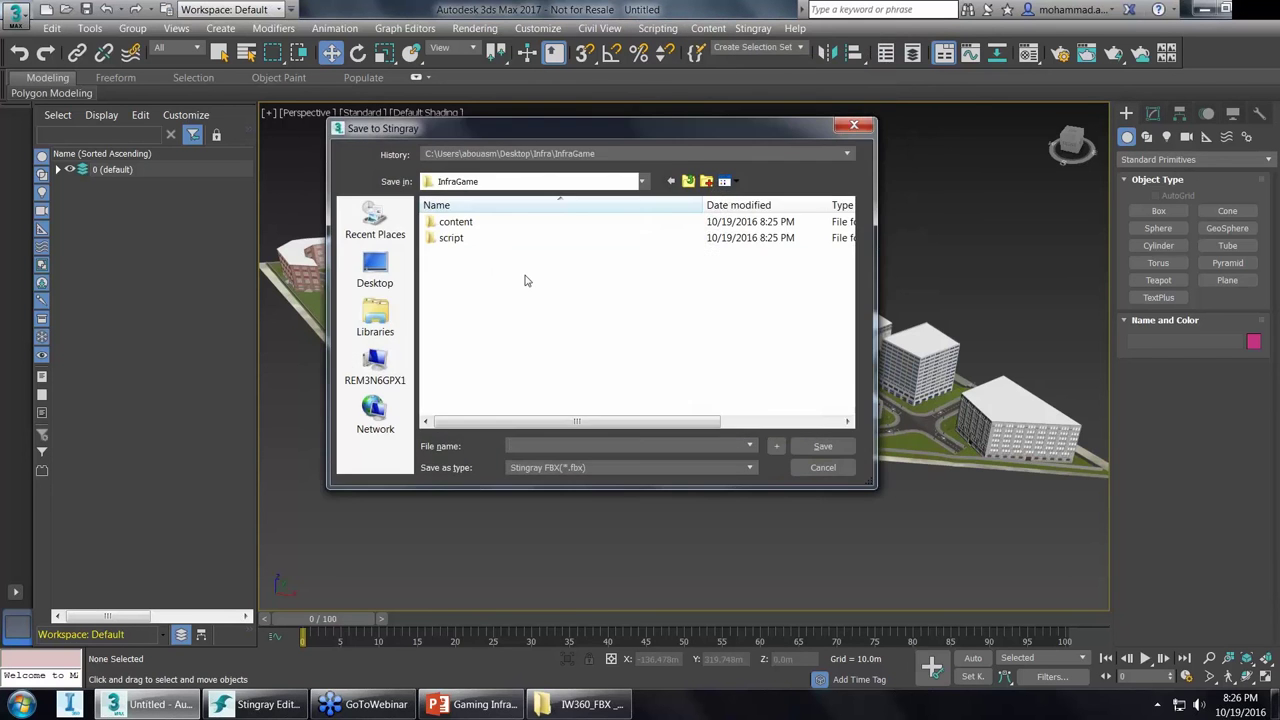
{"action": "double_click", "coordinate": [474, 228]}
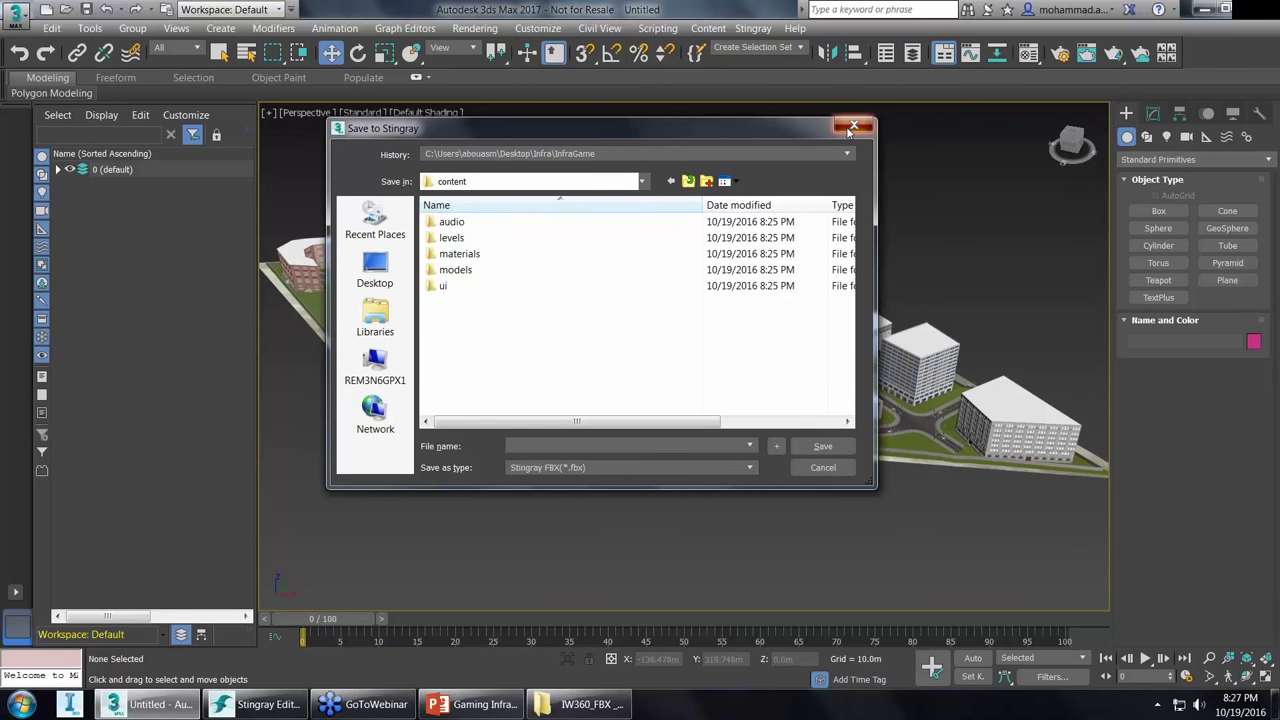
{"action": "left_click_drag", "start_coordinate": [808, 134], "coordinate": [768, 150]}
{"action": "left_click", "coordinate": [809, 141]}
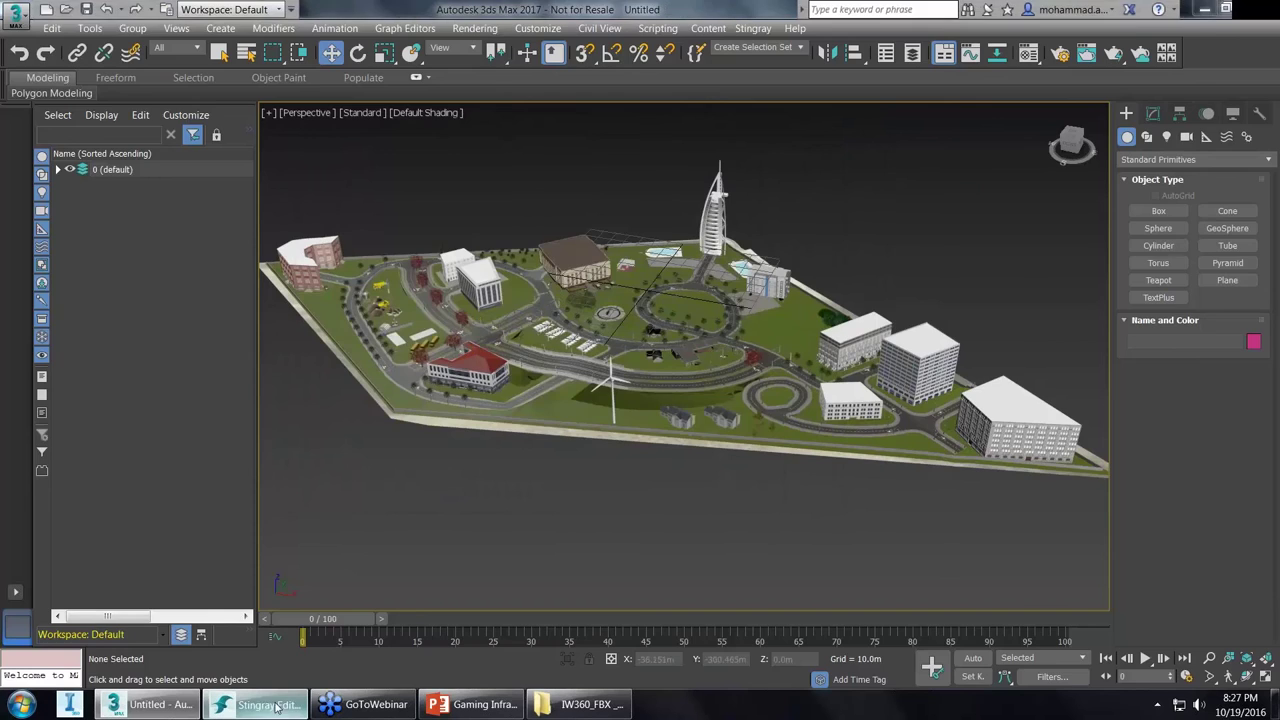
Switch to the Stingray editor, preview the vehicle level in the project's content/levels folder, and open it.
{"action": "left_click", "coordinate": [258, 704]}
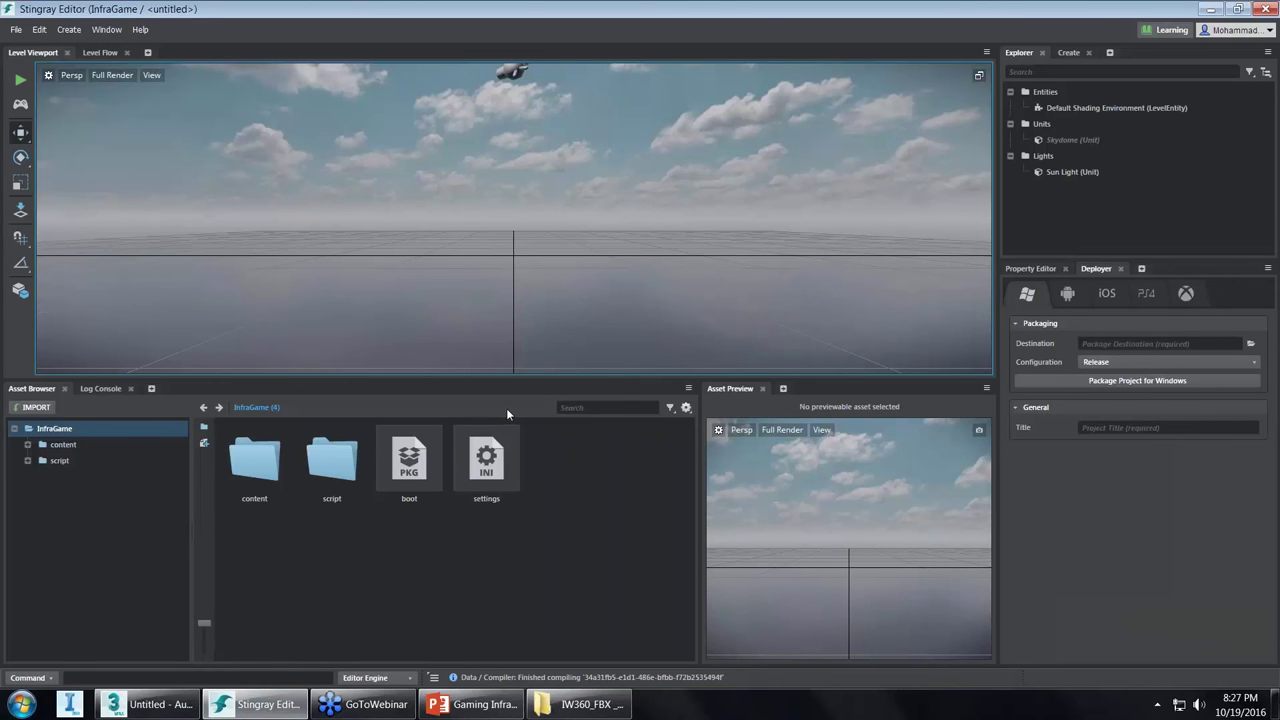
{"action": "left_click", "coordinate": [29, 445]}
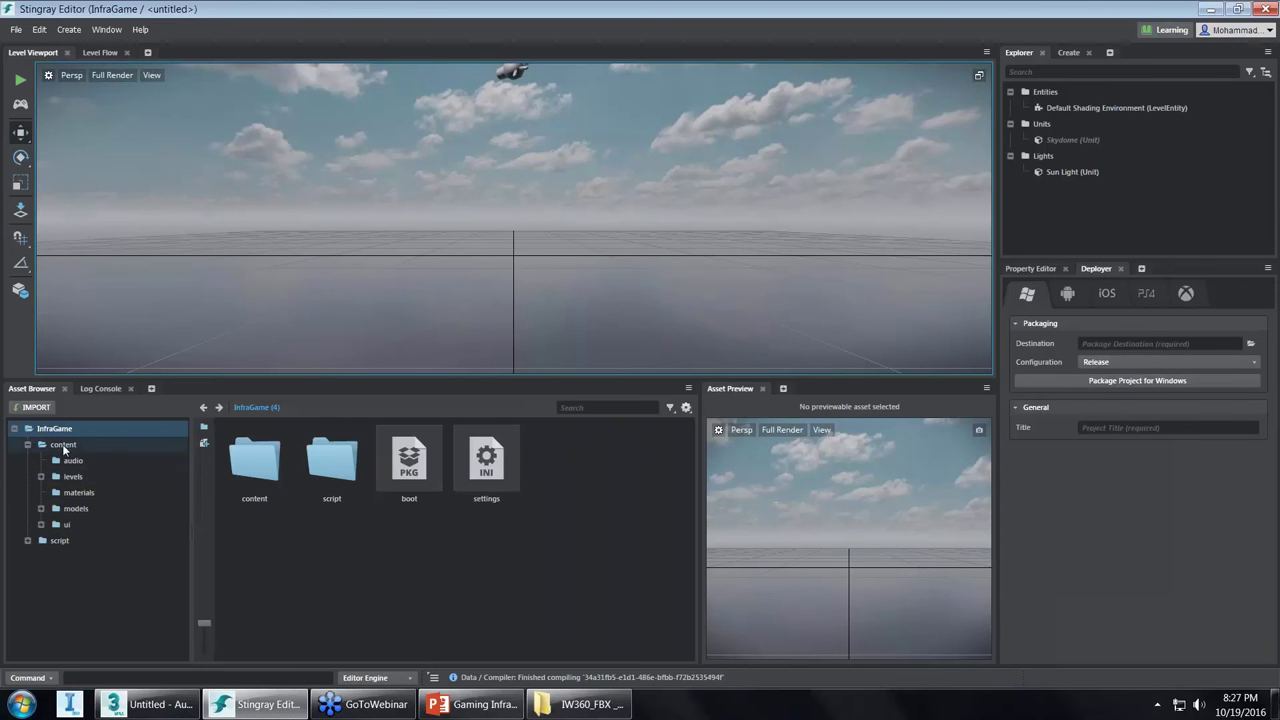
{"action": "left_click", "coordinate": [67, 476]}
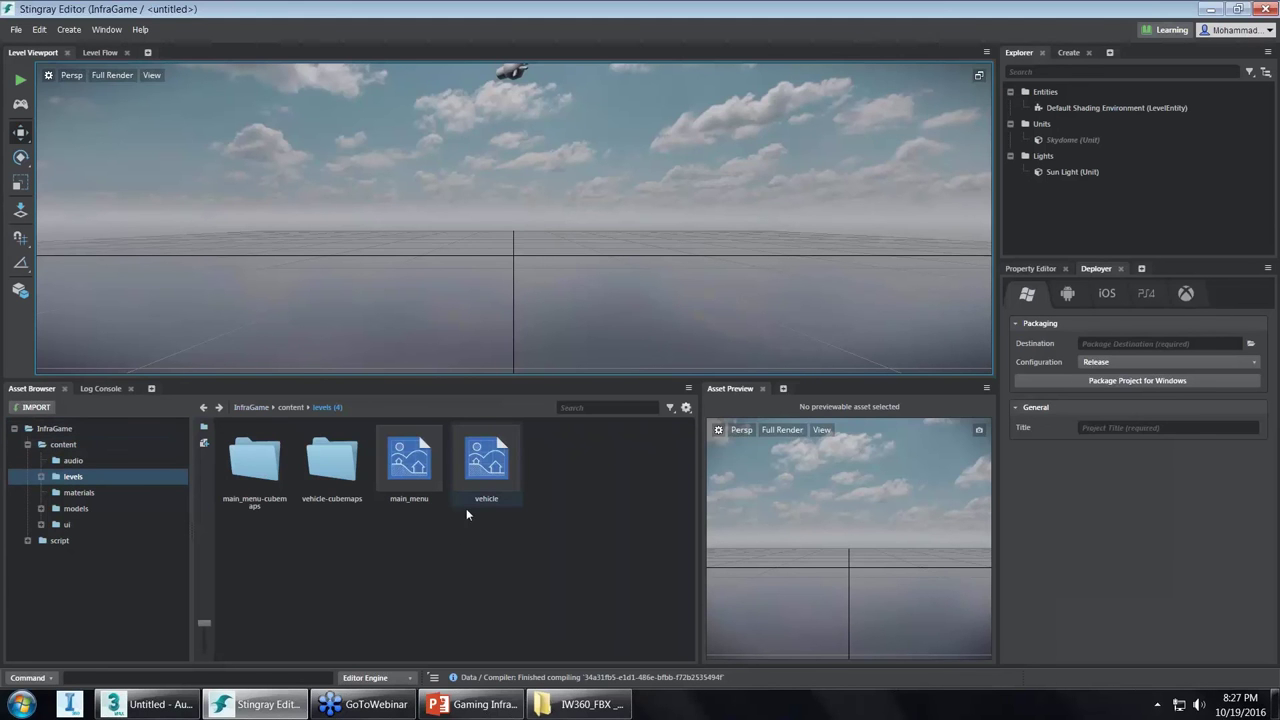
{"action": "left_click", "coordinate": [484, 480]}
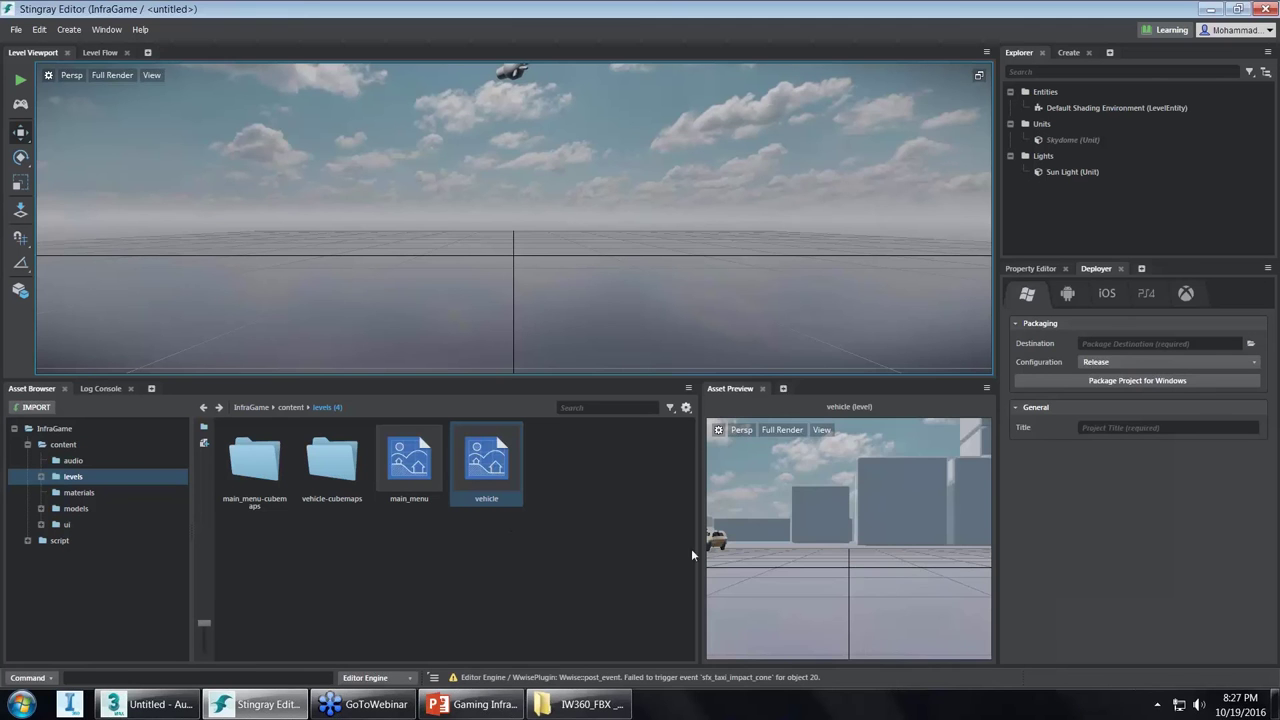
{"action": "left_click_drag", "start_coordinate": [835, 555], "coordinate": [746, 455]}
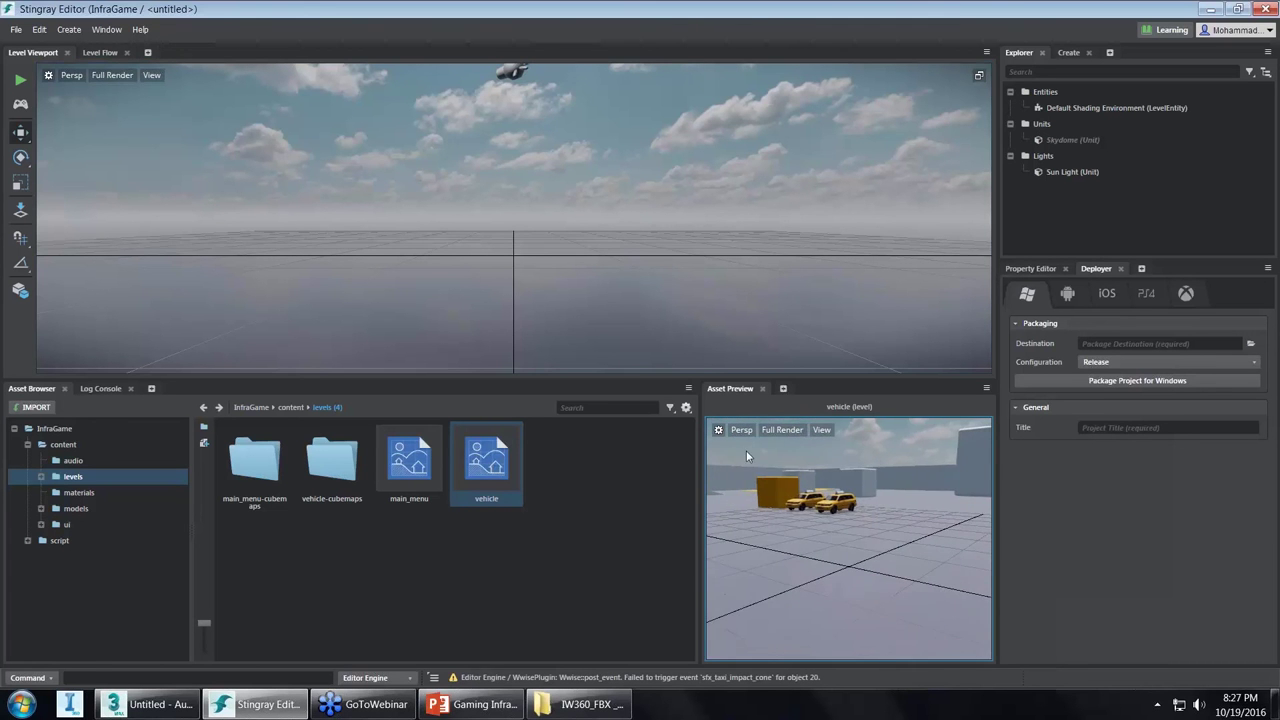
{"action": "double_click", "coordinate": [486, 457]}
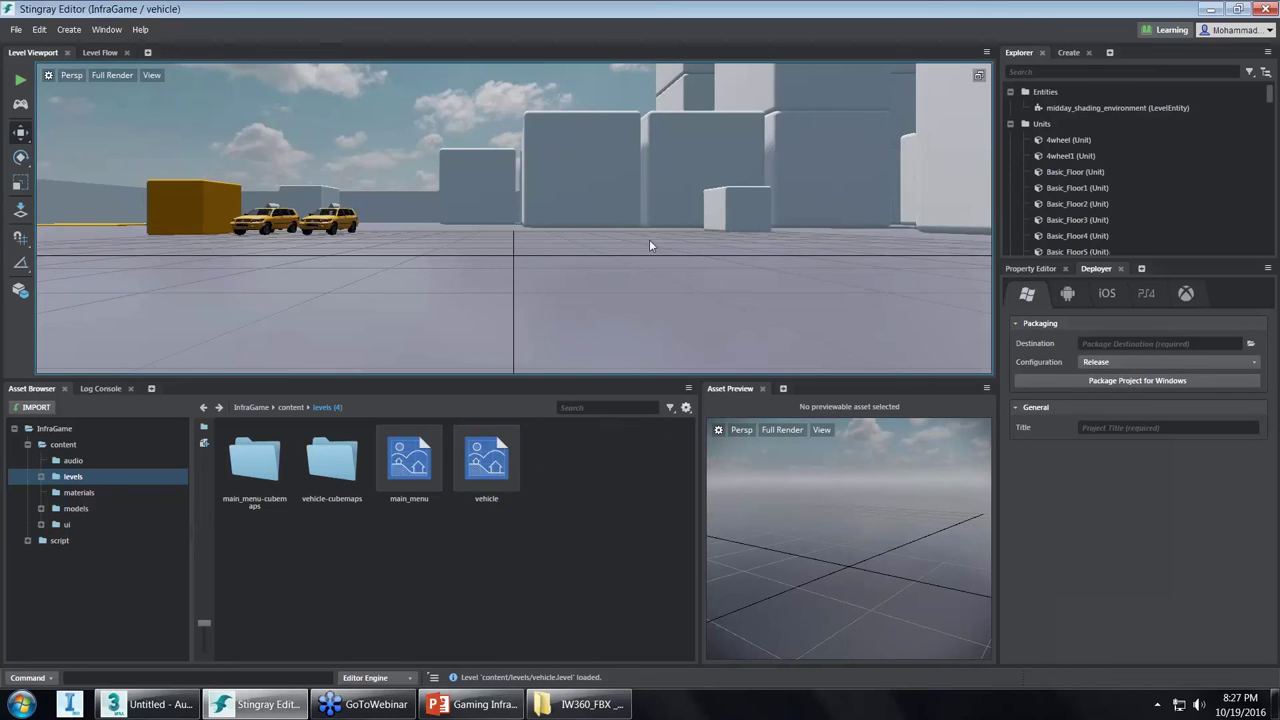
Enlarge the level's object list and delete the units from 4wheel through ChamfBox12.
{"action": "left_click", "coordinate": [557, 202]}
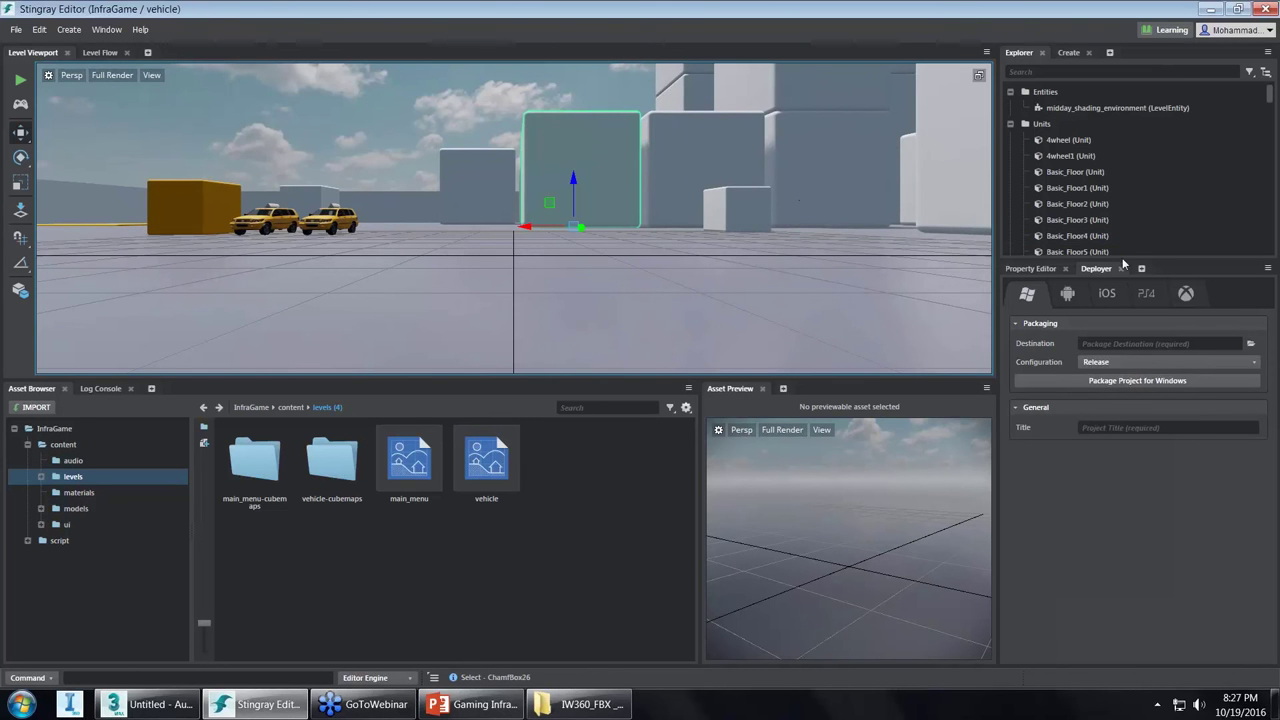
{"action": "left_click_drag", "start_coordinate": [1140, 262], "coordinate": [1140, 438]}
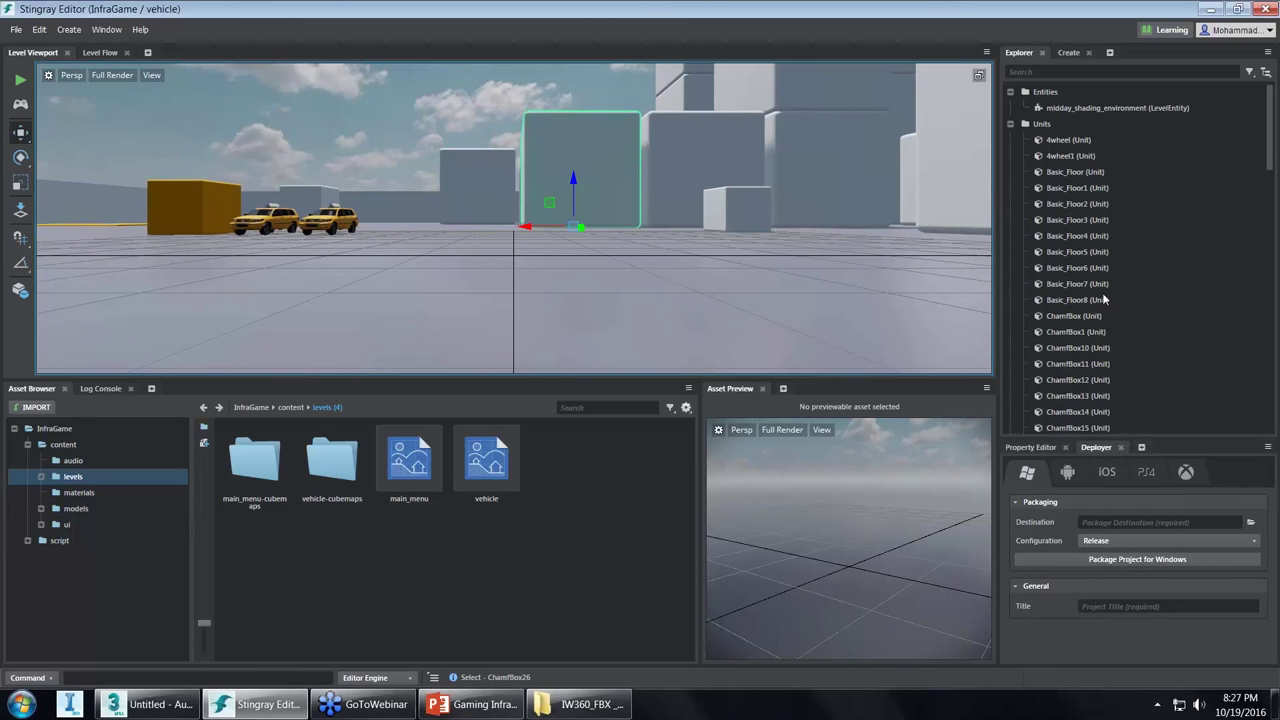
{"action": "left_click", "coordinate": [1081, 141]}
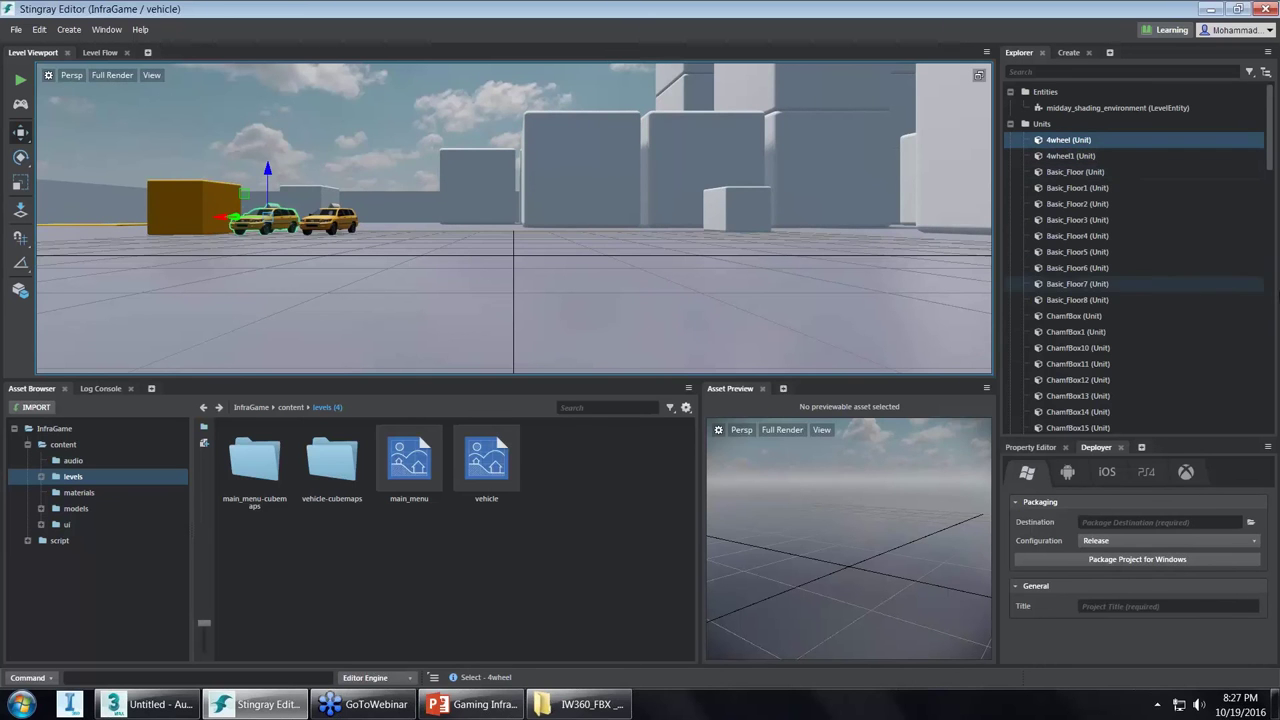
{"action": "left_click", "coordinate": [1085, 380], "text": "shift"}
{"action": "key", "text": "Delete"}
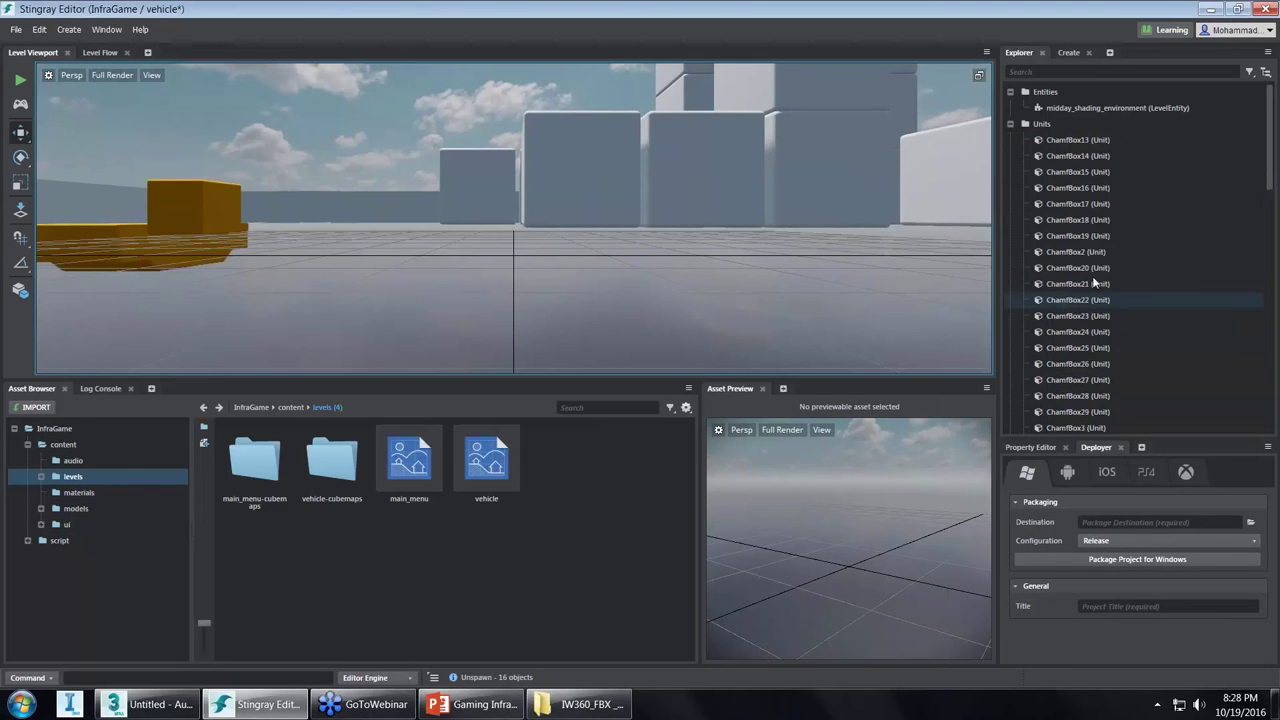
Delete the level's units from ChamfBox13 through the last one listed before ChamfBox_0110.
{"action": "left_click", "coordinate": [1098, 140]}
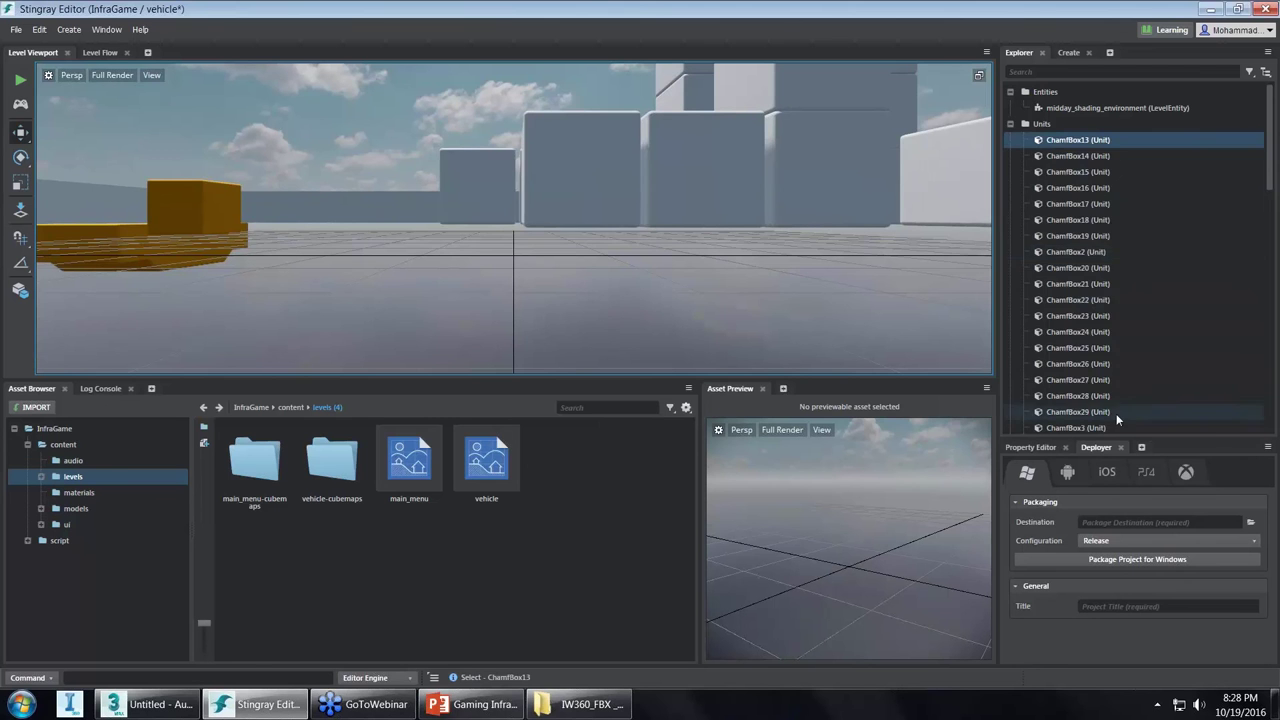
{"action": "left_click", "coordinate": [1115, 412], "text": "shift"}
{"action": "key", "text": "Delete"}
{"action": "left_click", "coordinate": [1089, 142]}
{"action": "left_click", "coordinate": [1127, 379], "text": "shift"}
{"action": "key", "text": "Delete"}
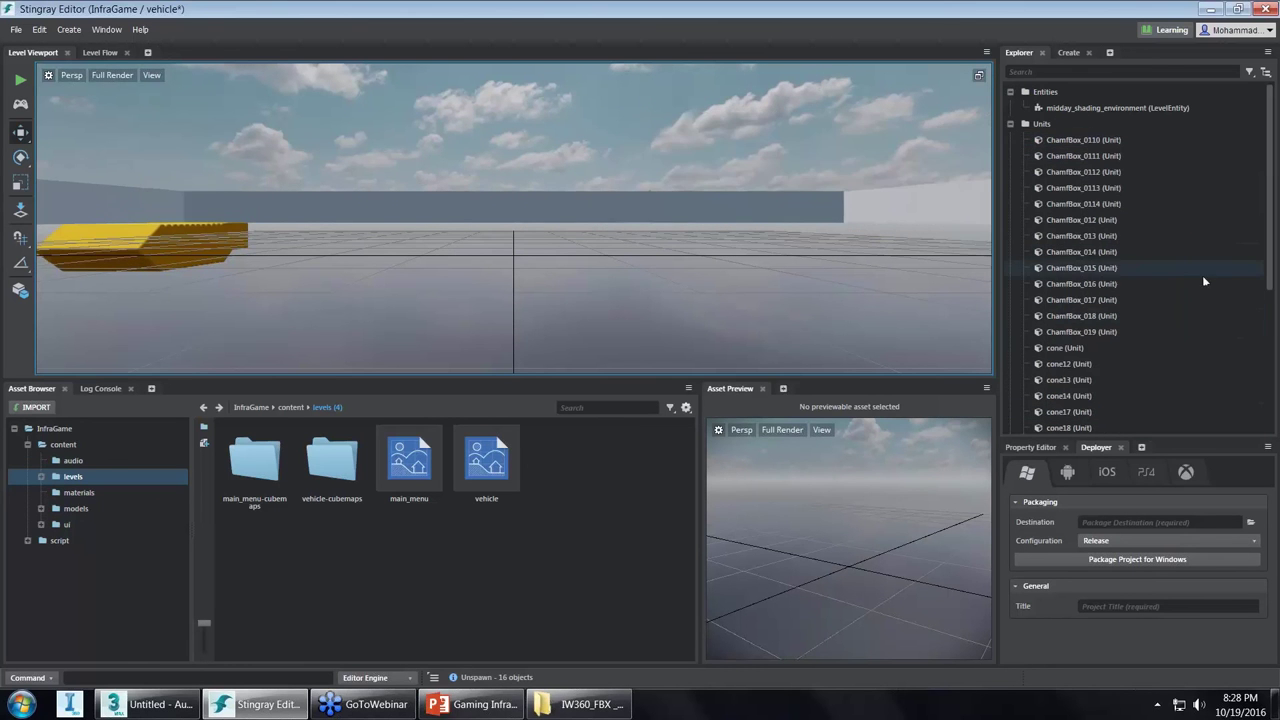
Delete the level's units from ChamfBox_0110 through cone9.
{"action": "left_click", "coordinate": [1069, 146]}
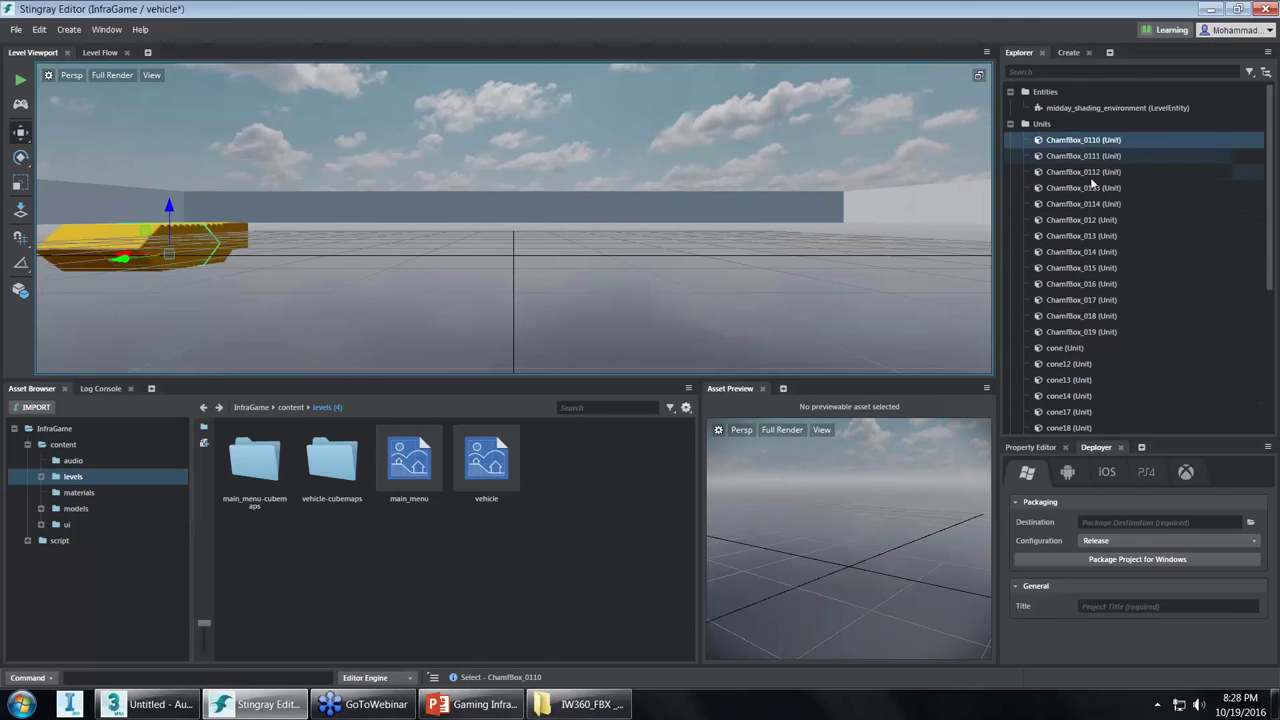
{"action": "left_click_drag", "start_coordinate": [1269, 281], "coordinate": [1264, 430]}
{"action": "left_click", "coordinate": [1117, 343], "text": "shift"}
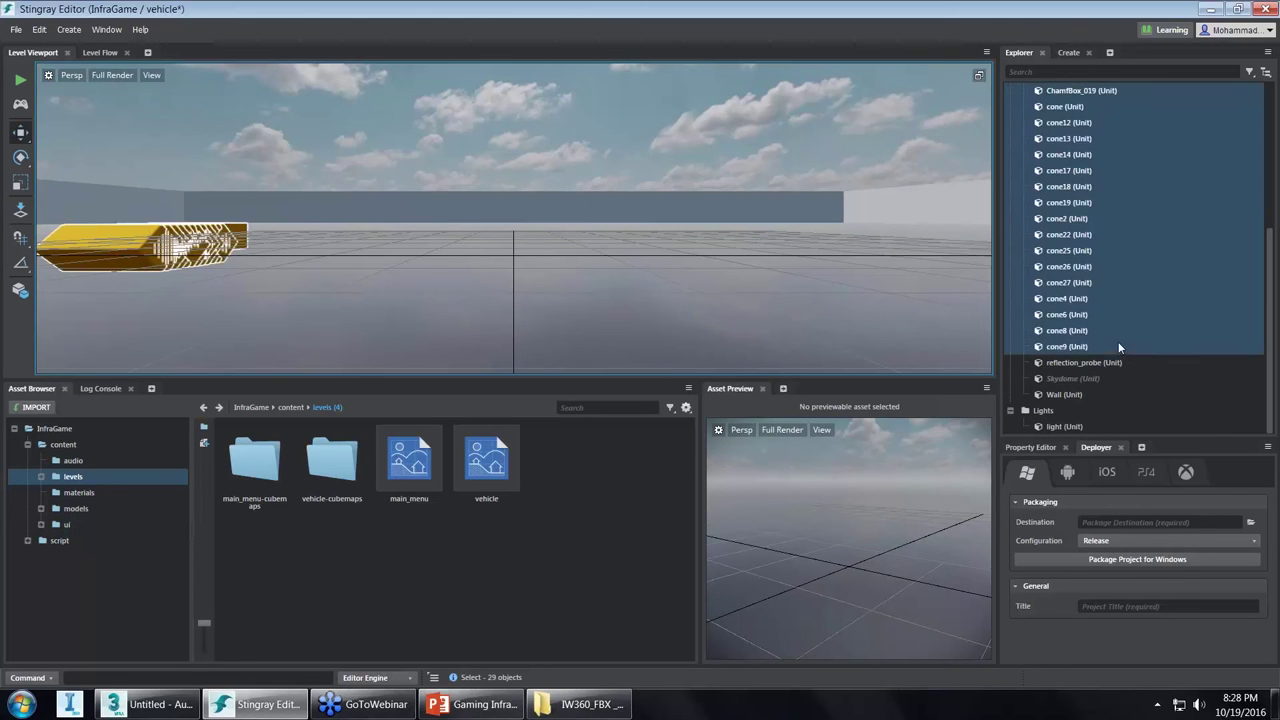
{"action": "key", "text": "Delete"}
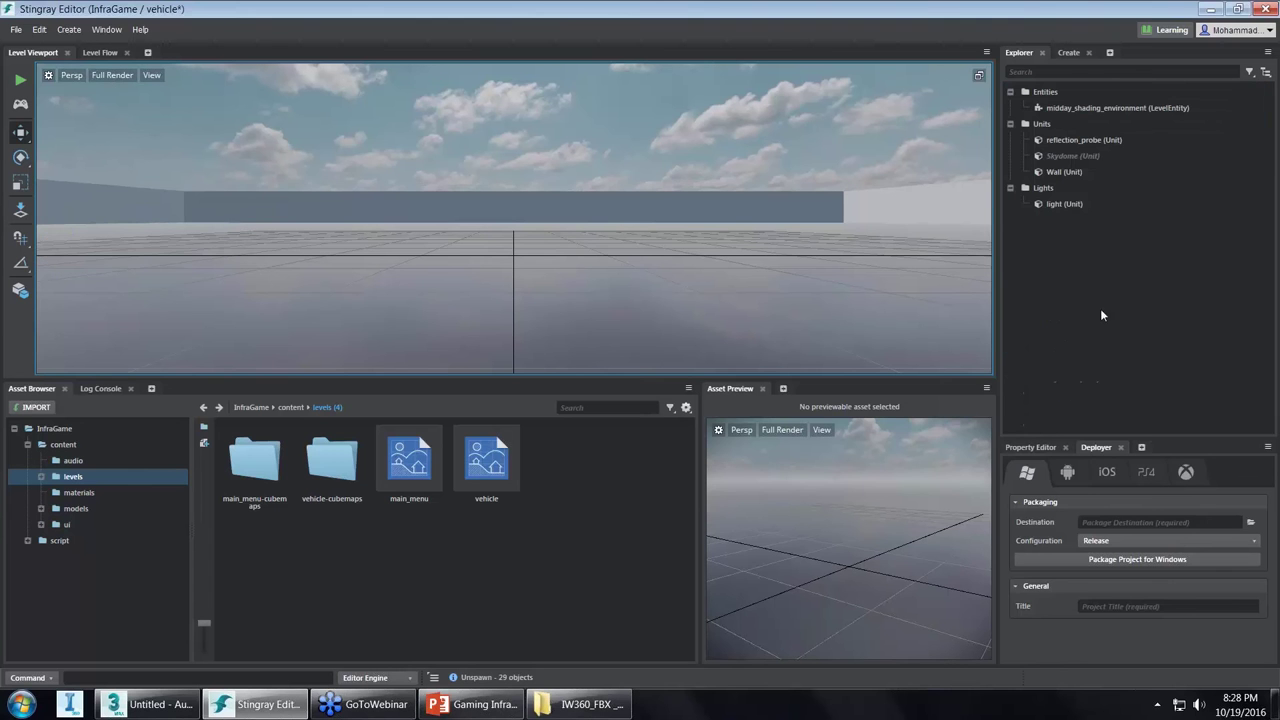
Delete the Wall unit from the vehicle level.
{"action": "left_click", "coordinate": [1061, 170]}
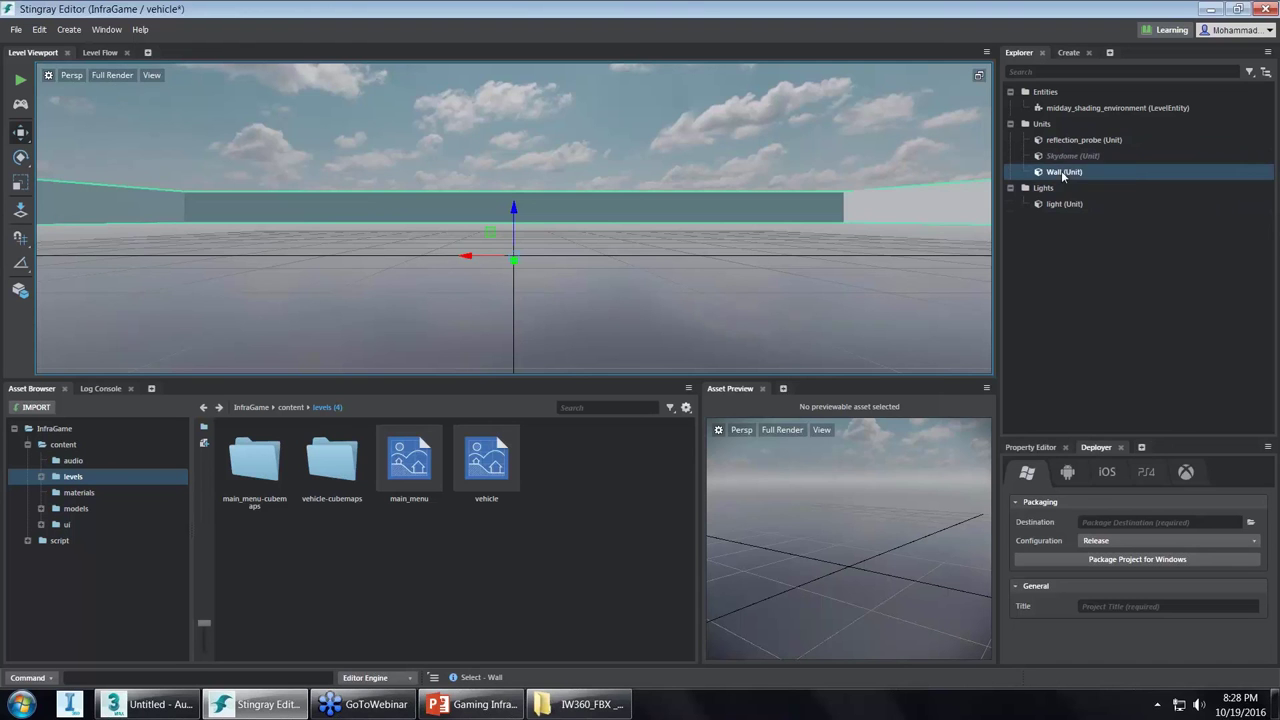
{"action": "right_click", "coordinate": [1061, 170]}
{"action": "key", "text": "Escape"}
{"action": "key", "text": "Delete"}
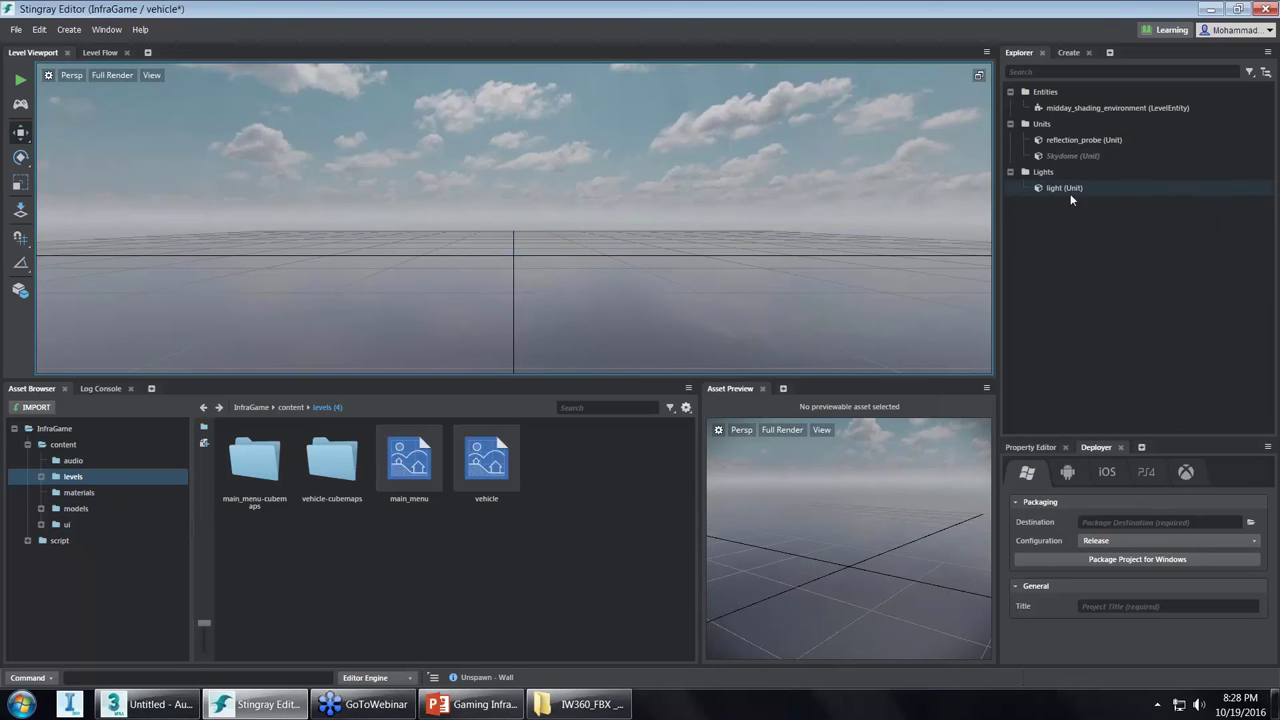
{"action": "scroll", "coordinate": [488, 210], "scroll_direction": "down", "scroll_amount": 5}
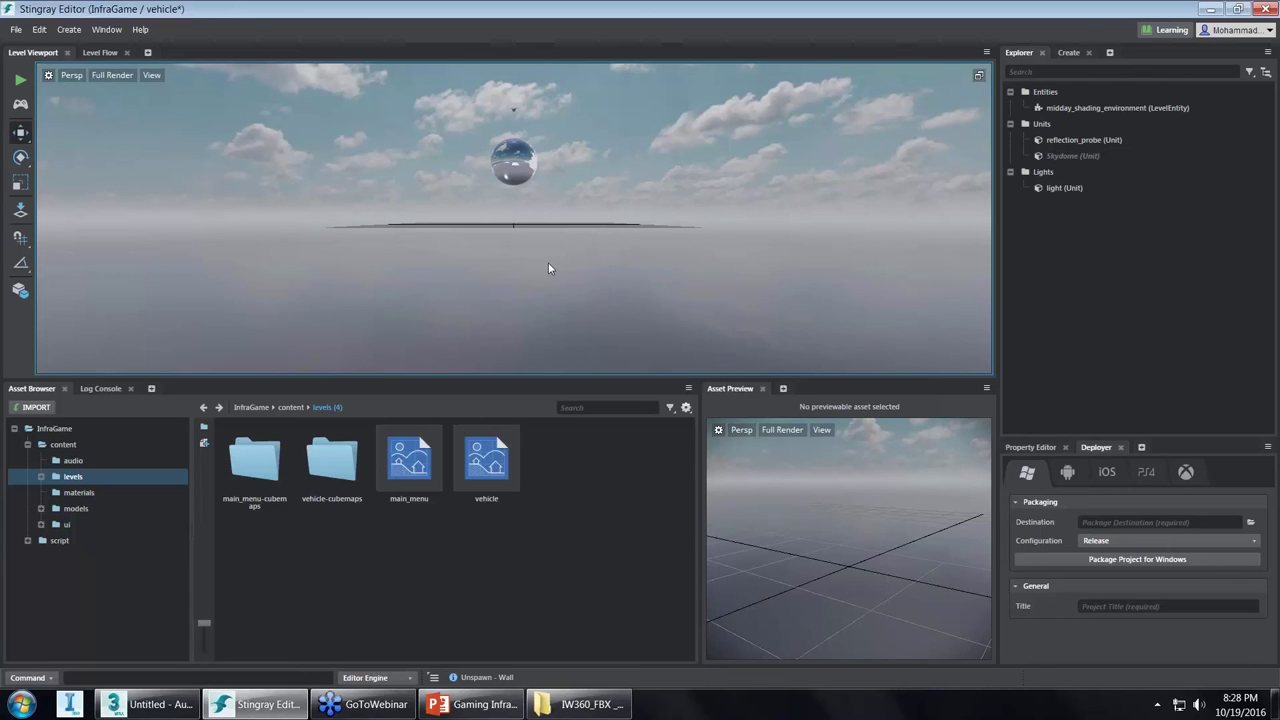
Switch to 3ds Max and send the city scene to Stingray as 3ds-max in InfraGame's content/levels folder.
{"action": "left_click", "coordinate": [181, 706]}
{"action": "left_click", "coordinate": [753, 28]}
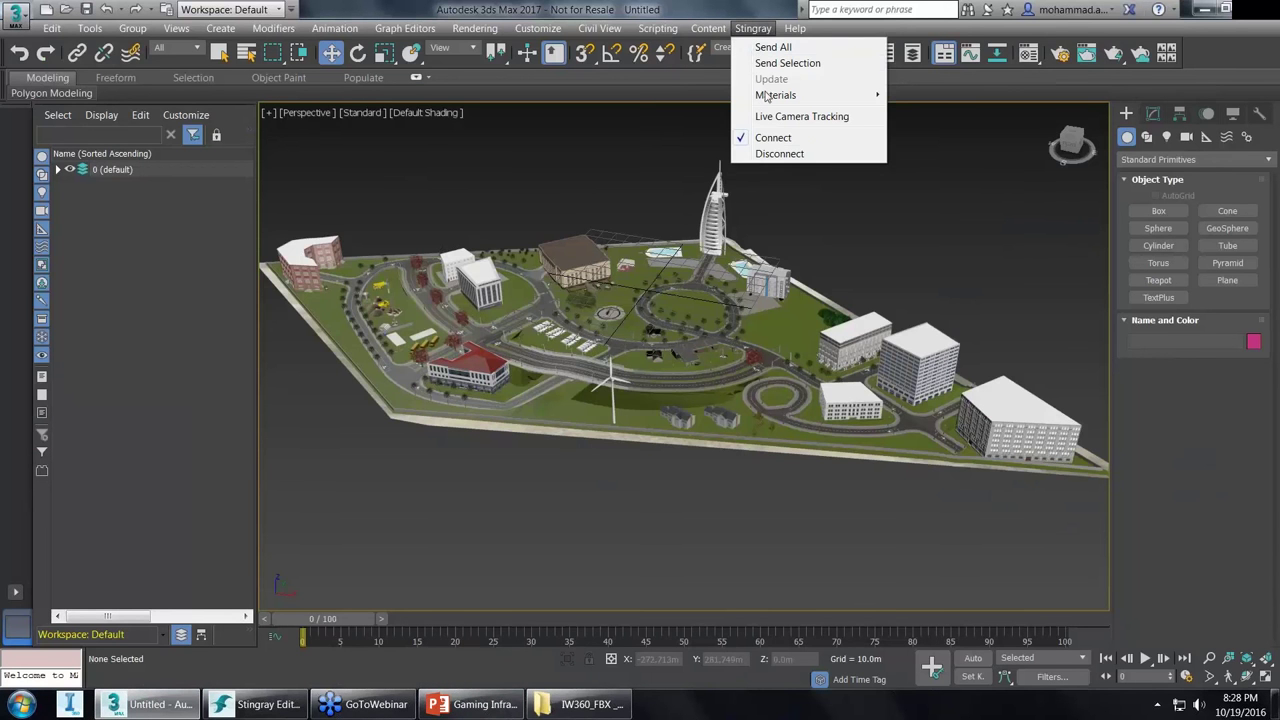
{"action": "left_click", "coordinate": [765, 63]}
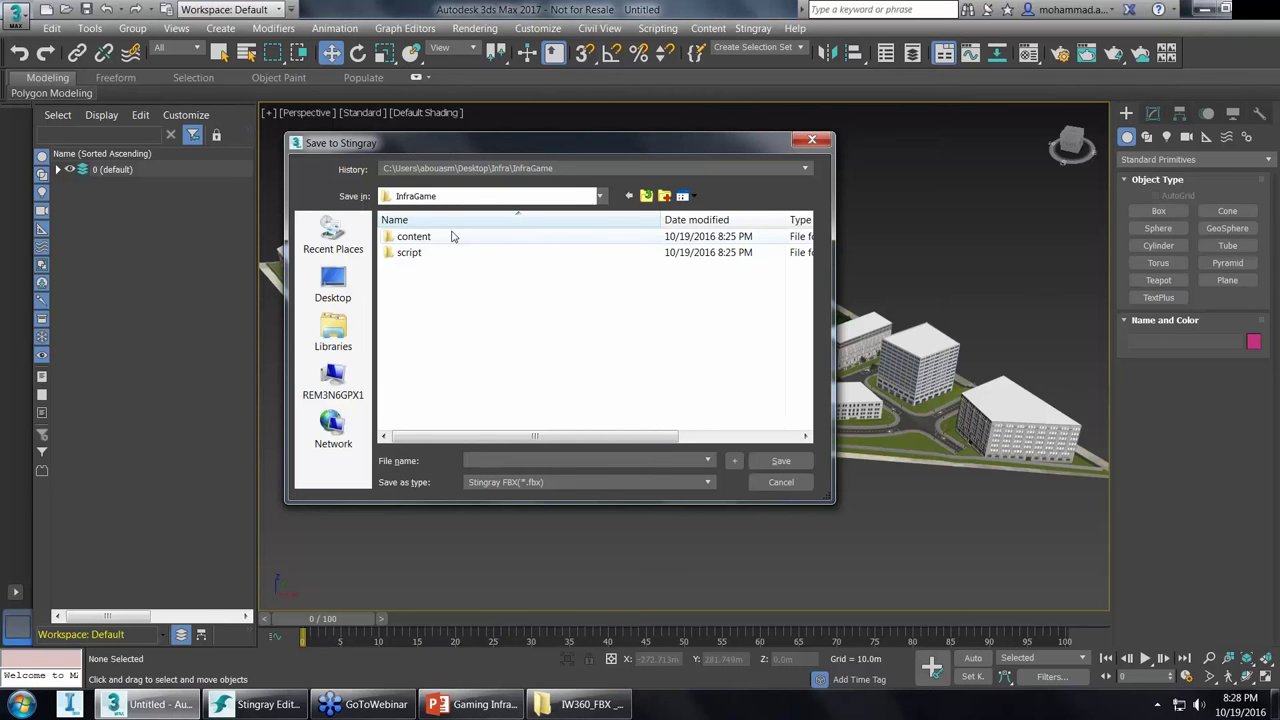
{"action": "double_click", "coordinate": [438, 238]}
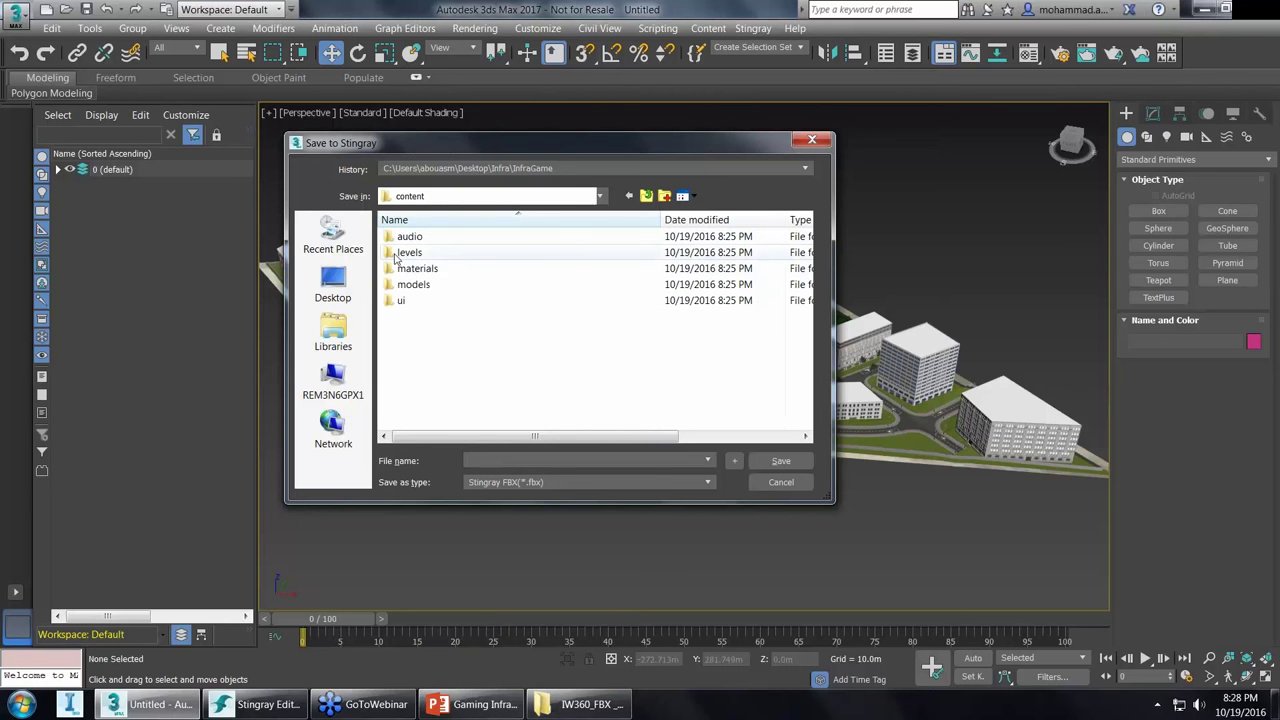
{"action": "double_click", "coordinate": [416, 257]}
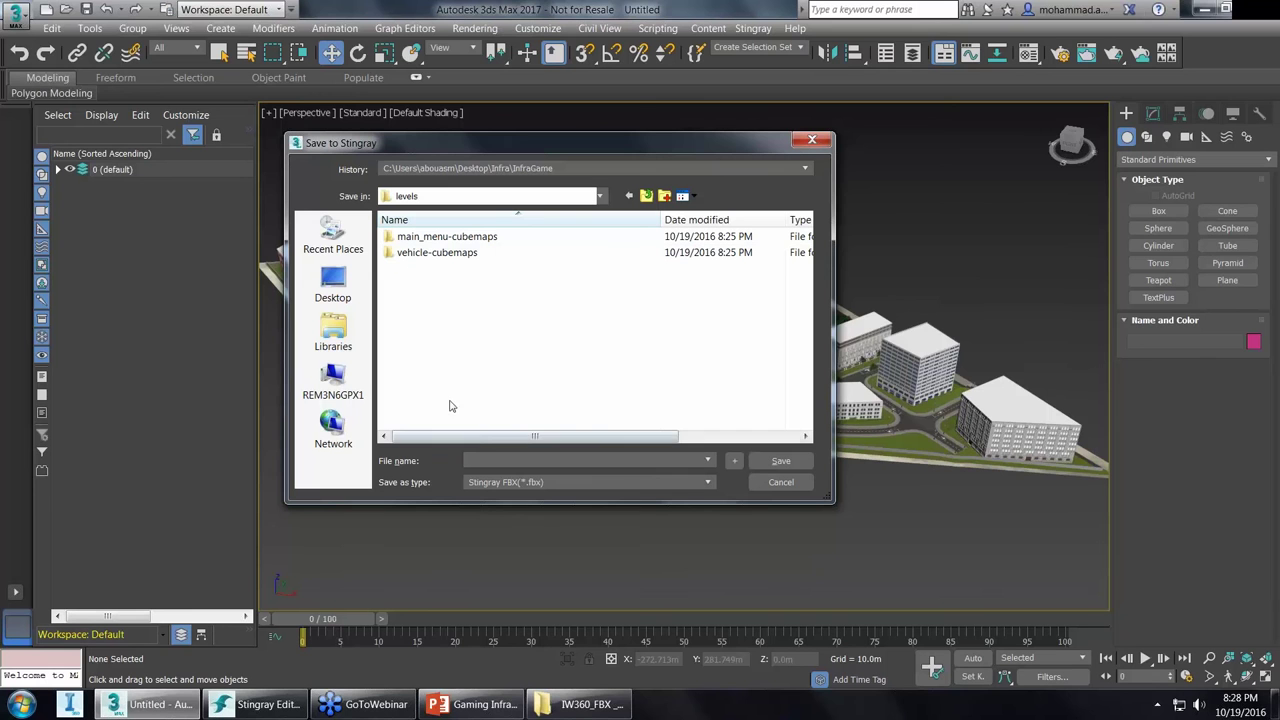
{"action": "left_click", "coordinate": [472, 459]}
{"action": "type", "text": "3ds-max"}
{"action": "left_click", "coordinate": [774, 463]}
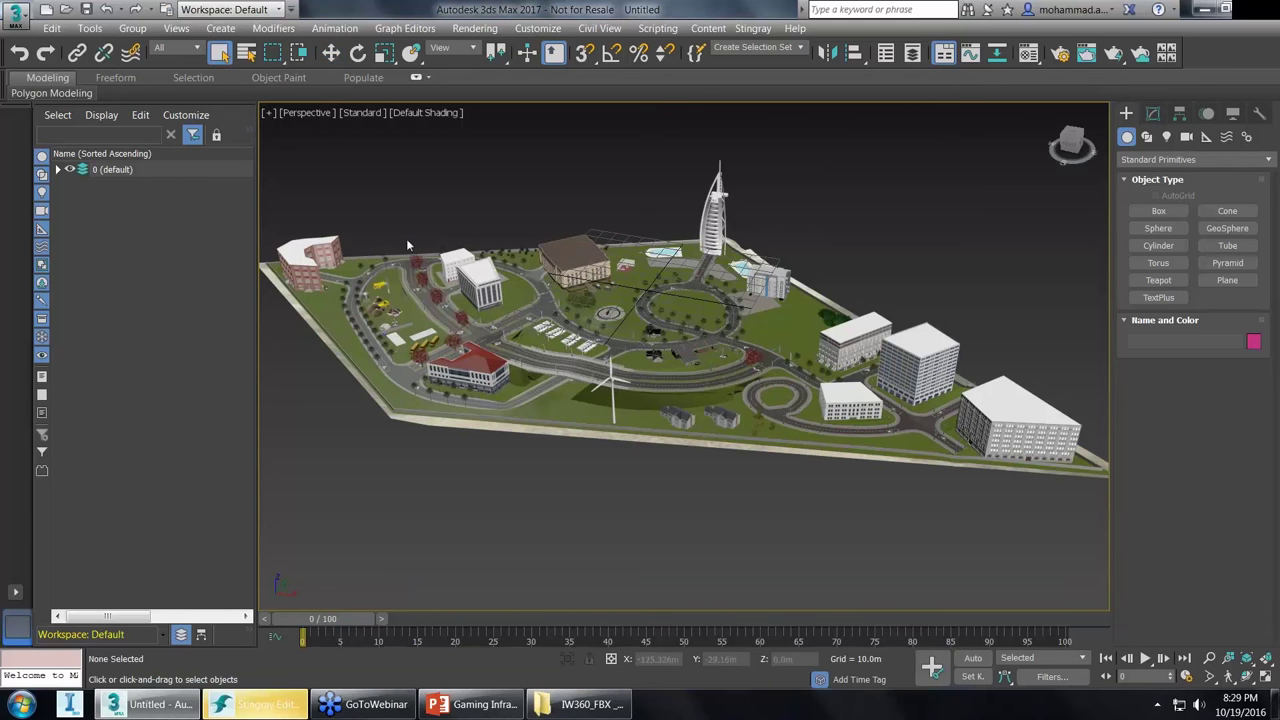
Show the polygon and vertex statistics in the Perspective viewport.
{"action": "left_click", "coordinate": [268, 112]}
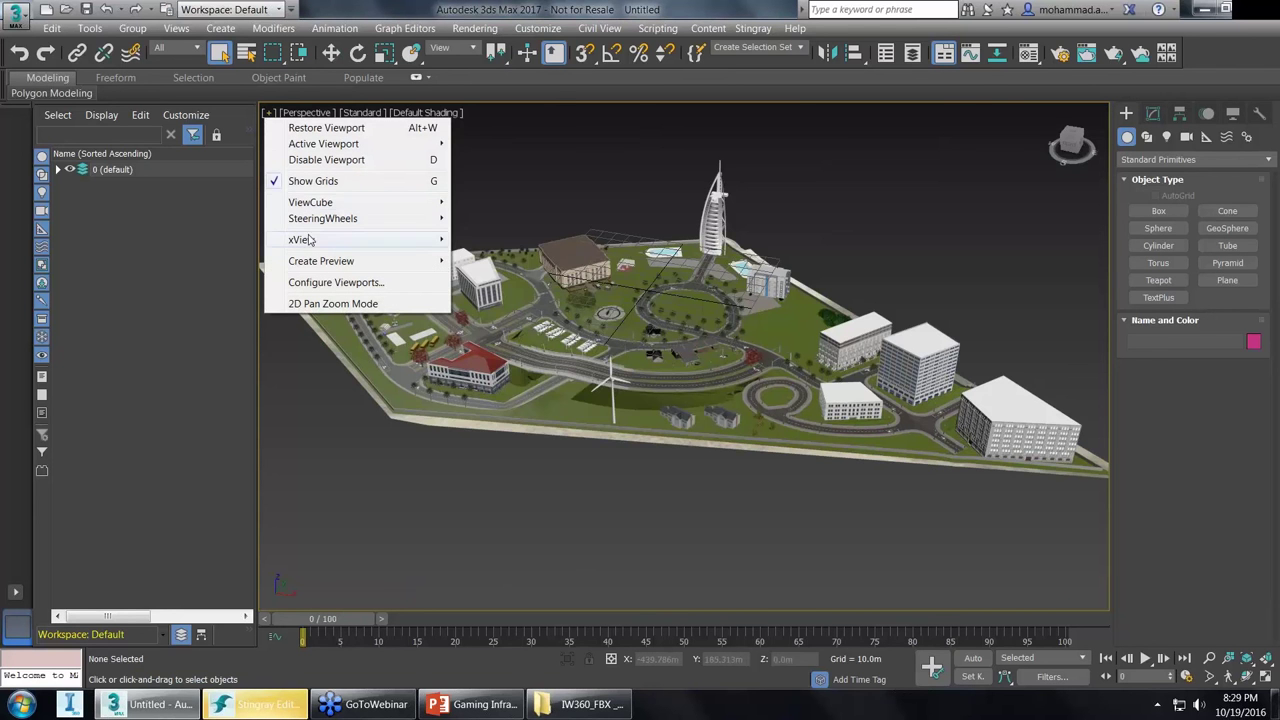
{"action": "mouse_move", "coordinate": [309, 240]}
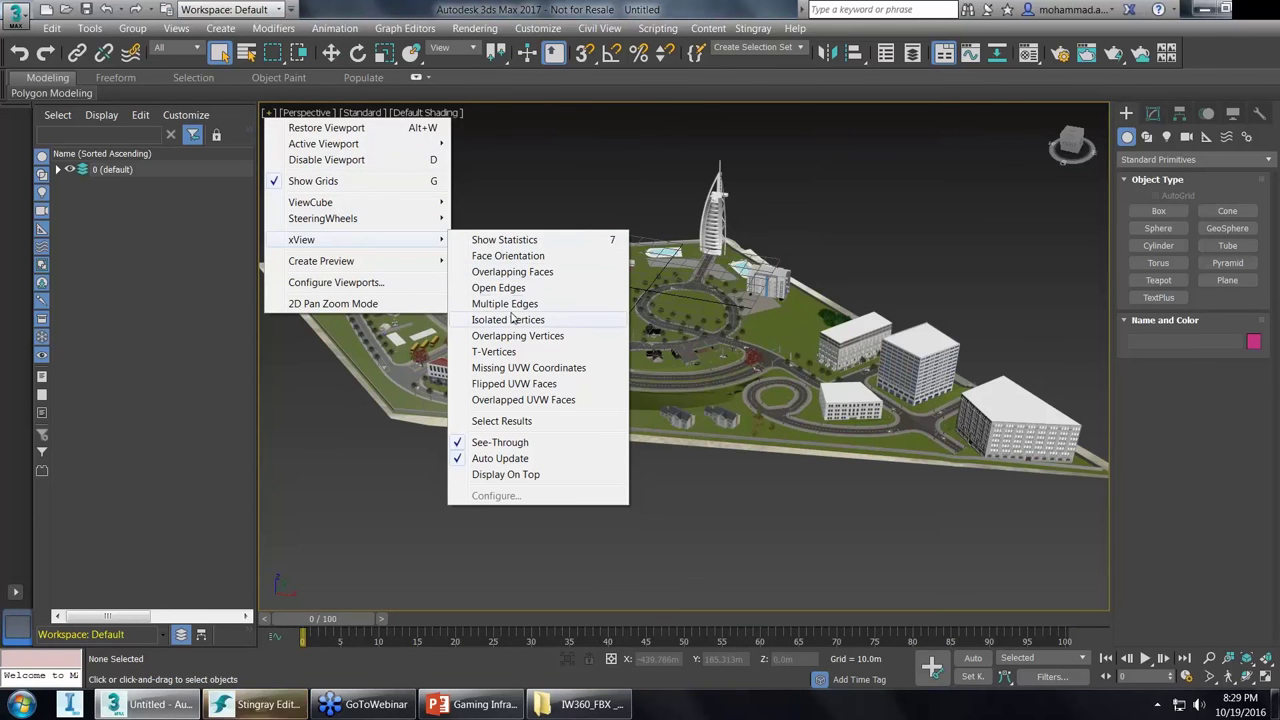
{"action": "left_click", "coordinate": [505, 240]}
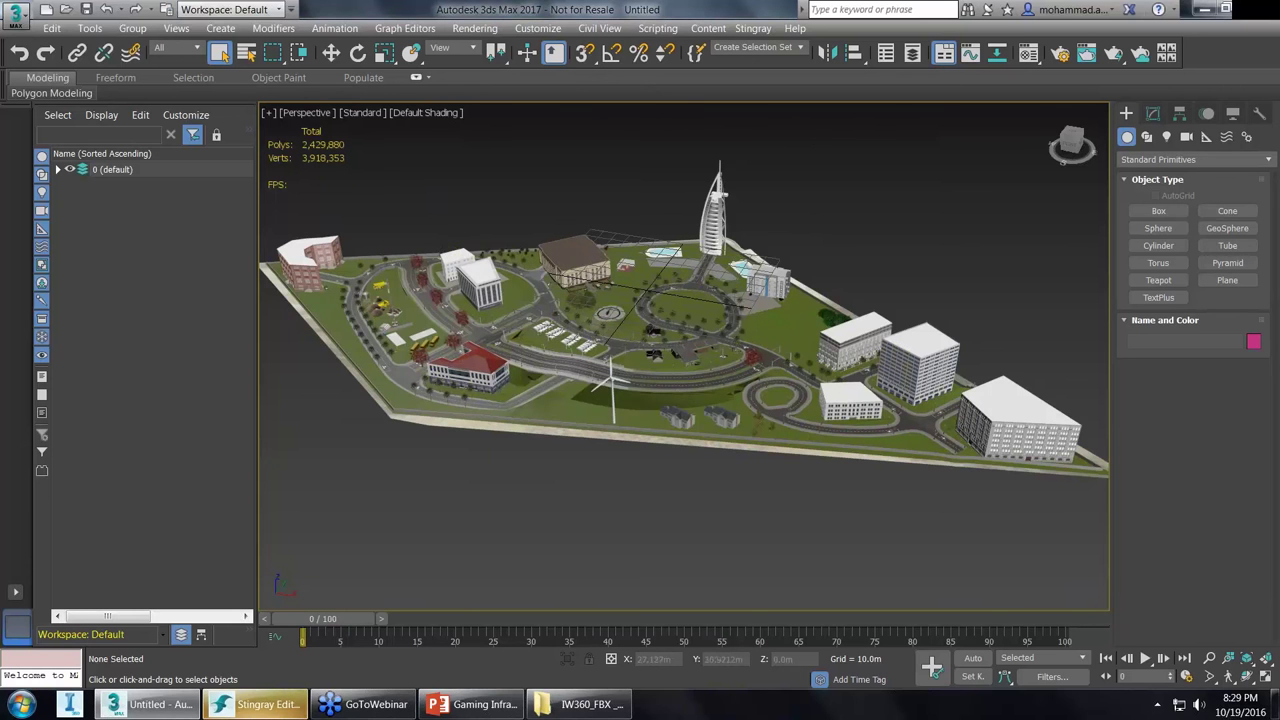
Switch to Stingray and import the 3ds-max FBX with the default unit mesh, material and texture options.
{"action": "left_click", "coordinate": [271, 706]}
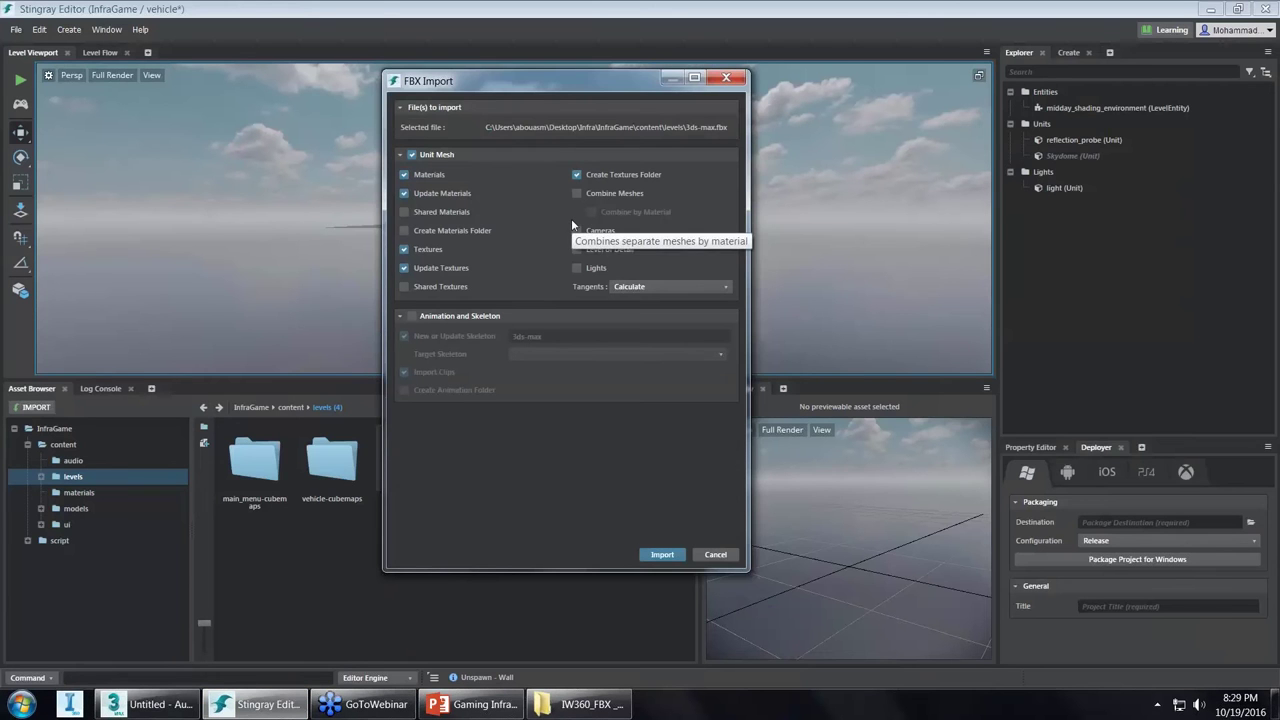
{"action": "left_click_drag", "start_coordinate": [477, 91], "coordinate": [483, 109]}
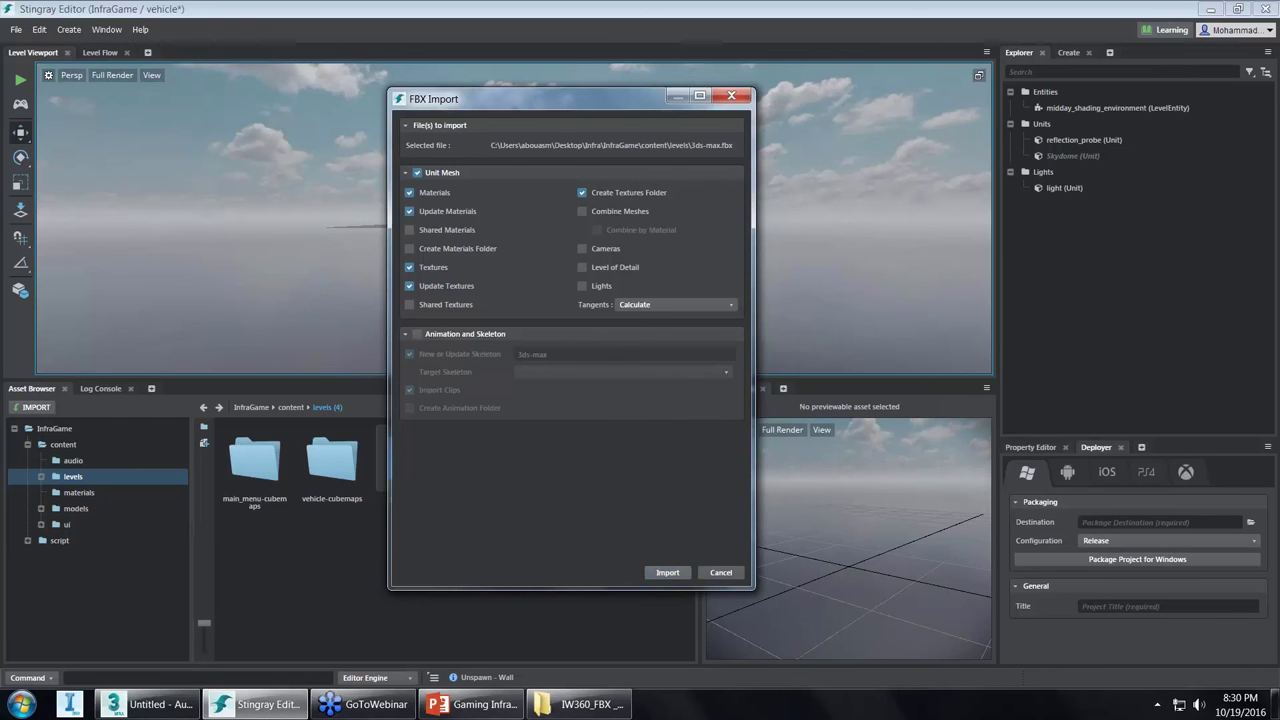
{"action": "left_click", "coordinate": [667, 572]}
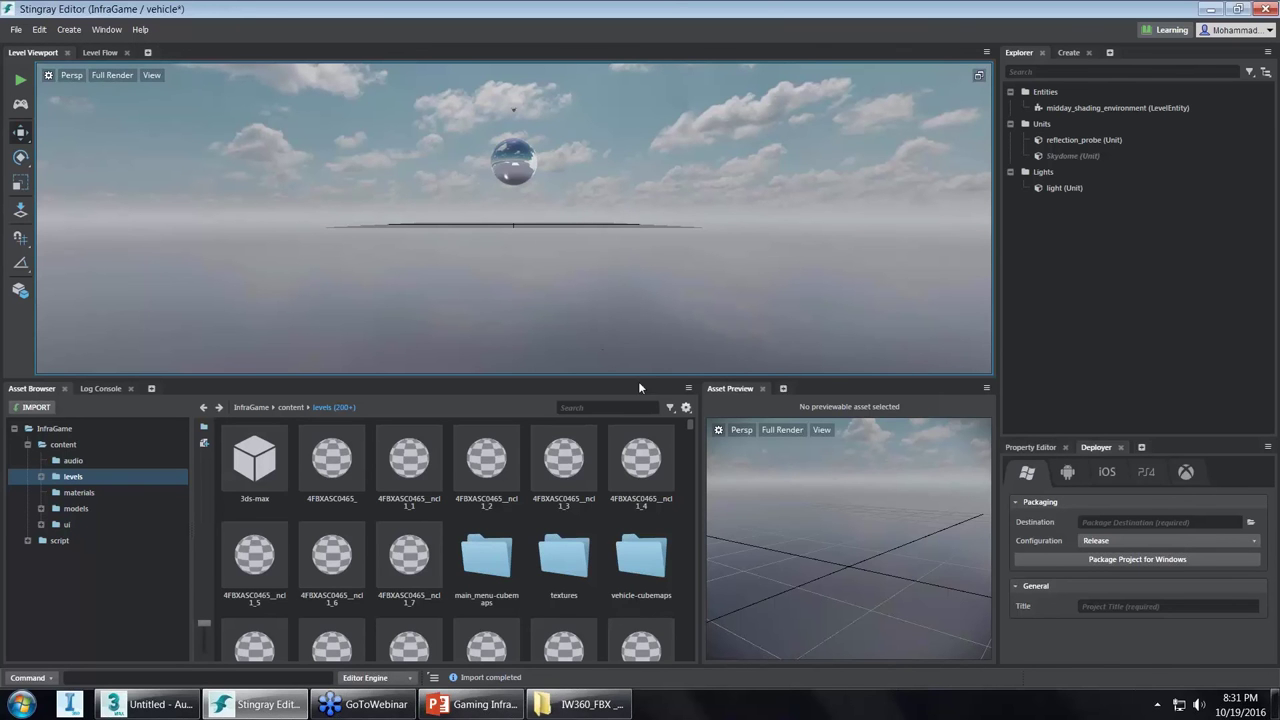
Browse the imported assets in the levels folder, preview the 3ds-max unit, and place it in the vehicle level.
{"action": "scroll", "coordinate": [692, 430], "scroll_direction": "down", "scroll_amount": 3}
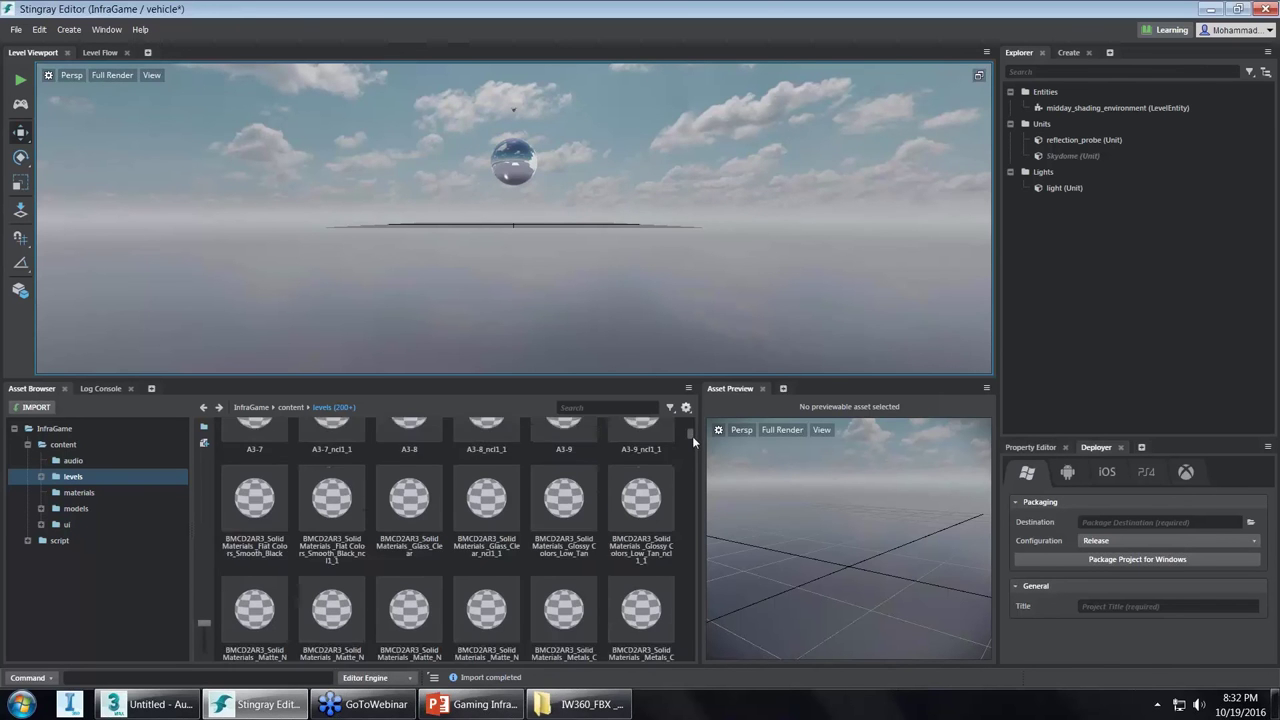
{"action": "scroll", "coordinate": [692, 436], "scroll_direction": "up", "scroll_amount": 3}
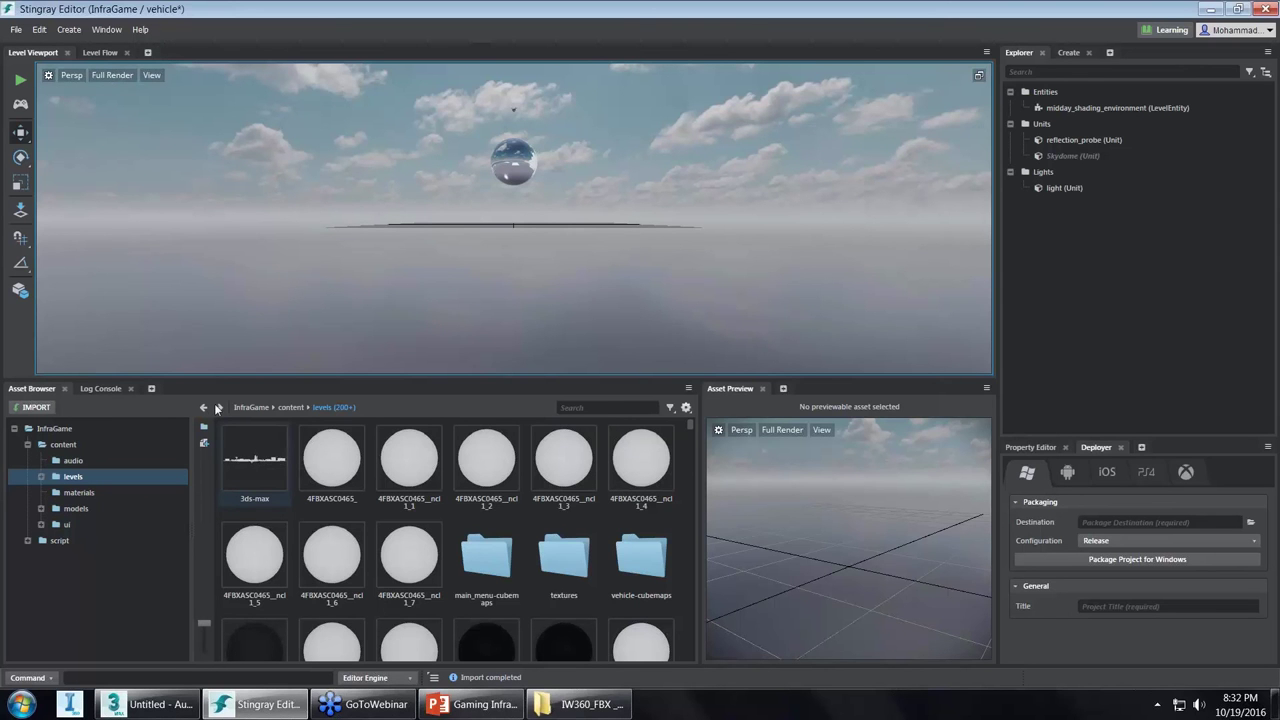
{"action": "left_click", "coordinate": [255, 467]}
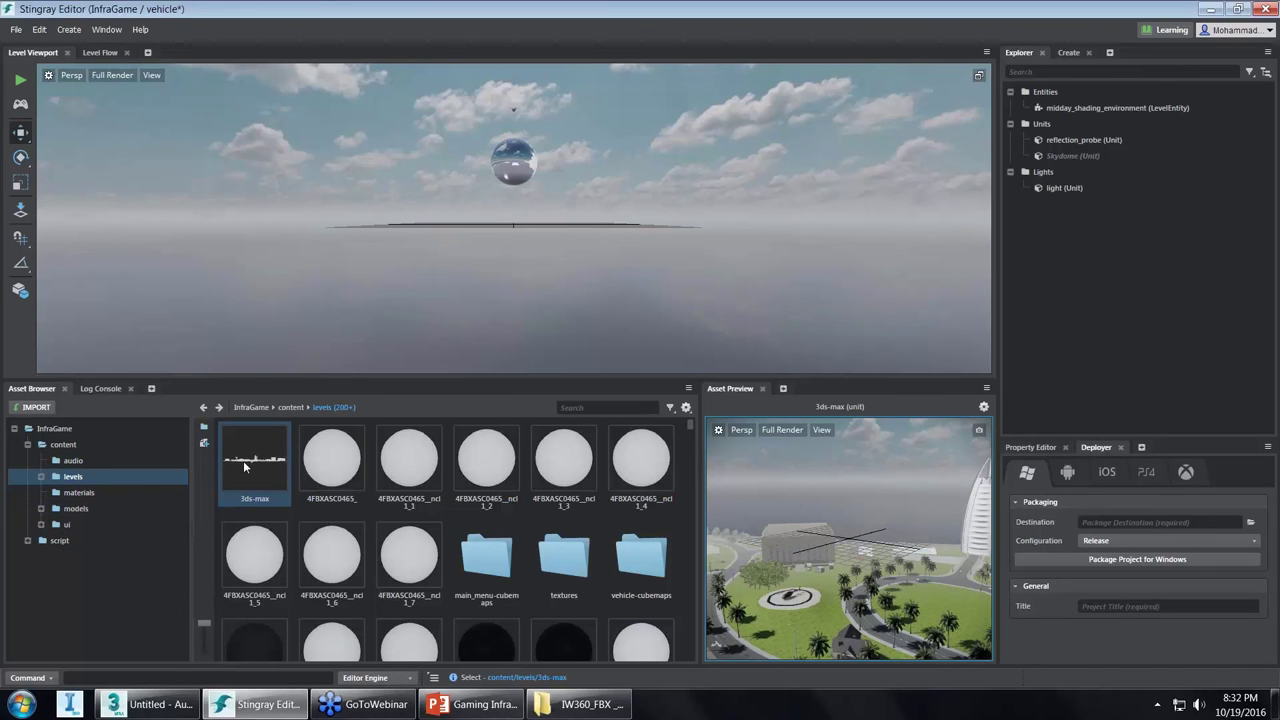
{"action": "left_click_drag", "start_coordinate": [243, 460], "coordinate": [540, 158]}
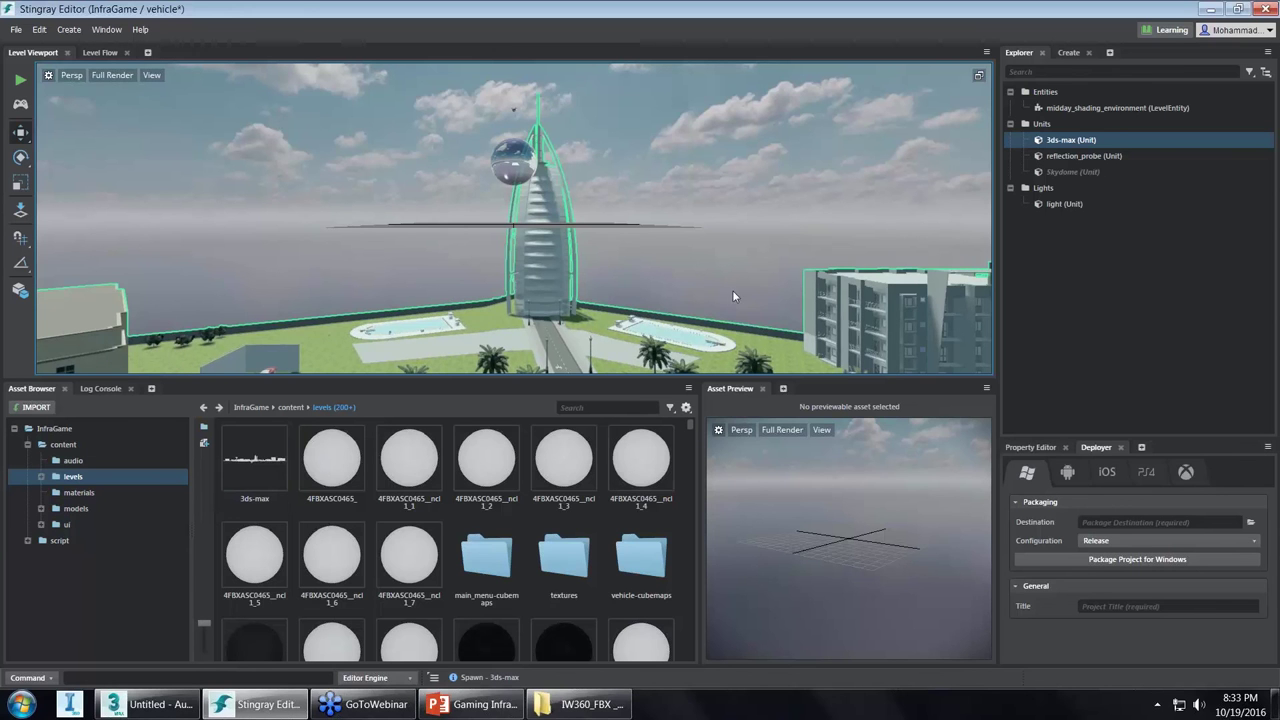
{"action": "key", "text": "Escape"}
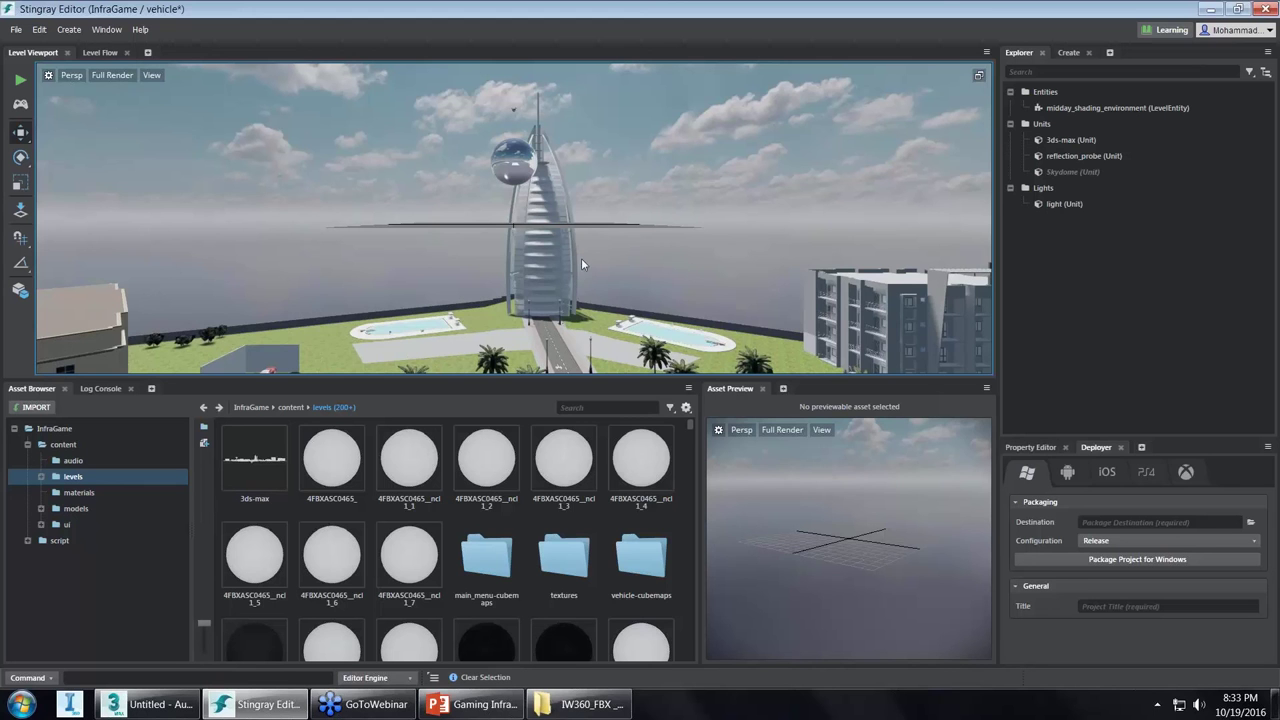
{"action": "left_click", "coordinate": [564, 262]}
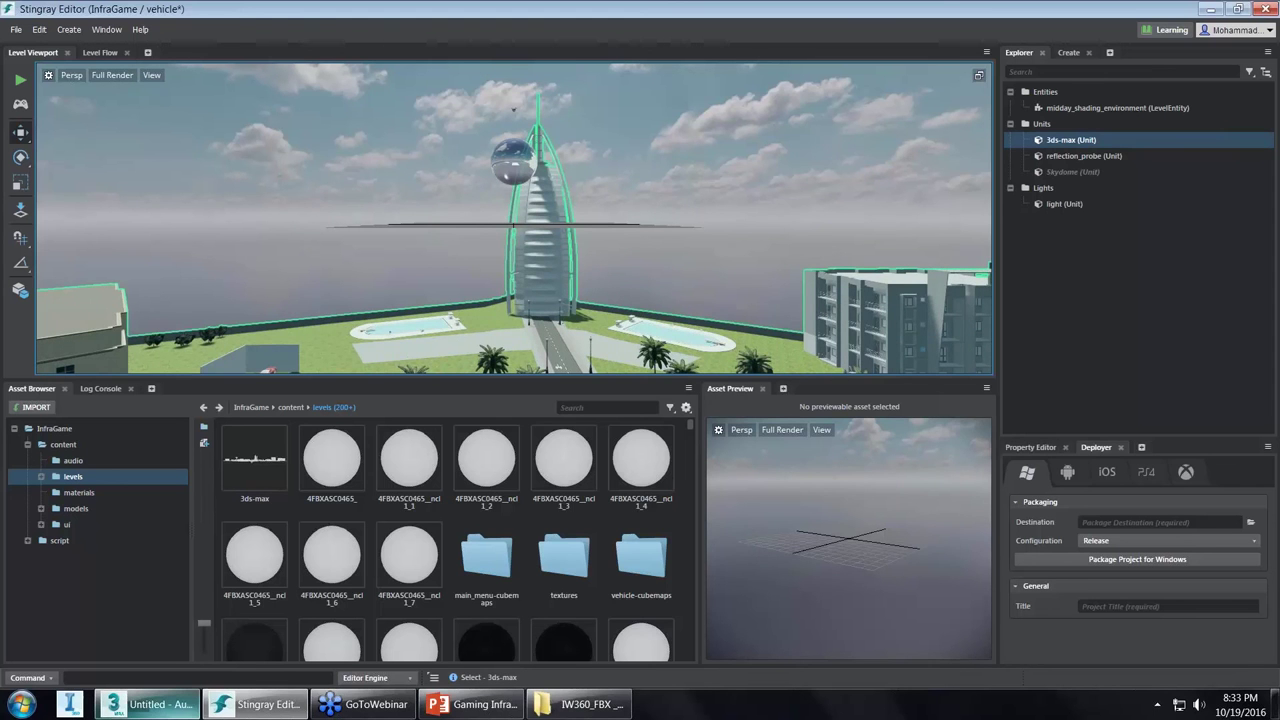
Switch to 3ds Max, close it without saving the scene, and return to the Stingray editor.
{"action": "left_click", "coordinate": [181, 705]}
{"action": "left_click", "coordinate": [1251, 12]}
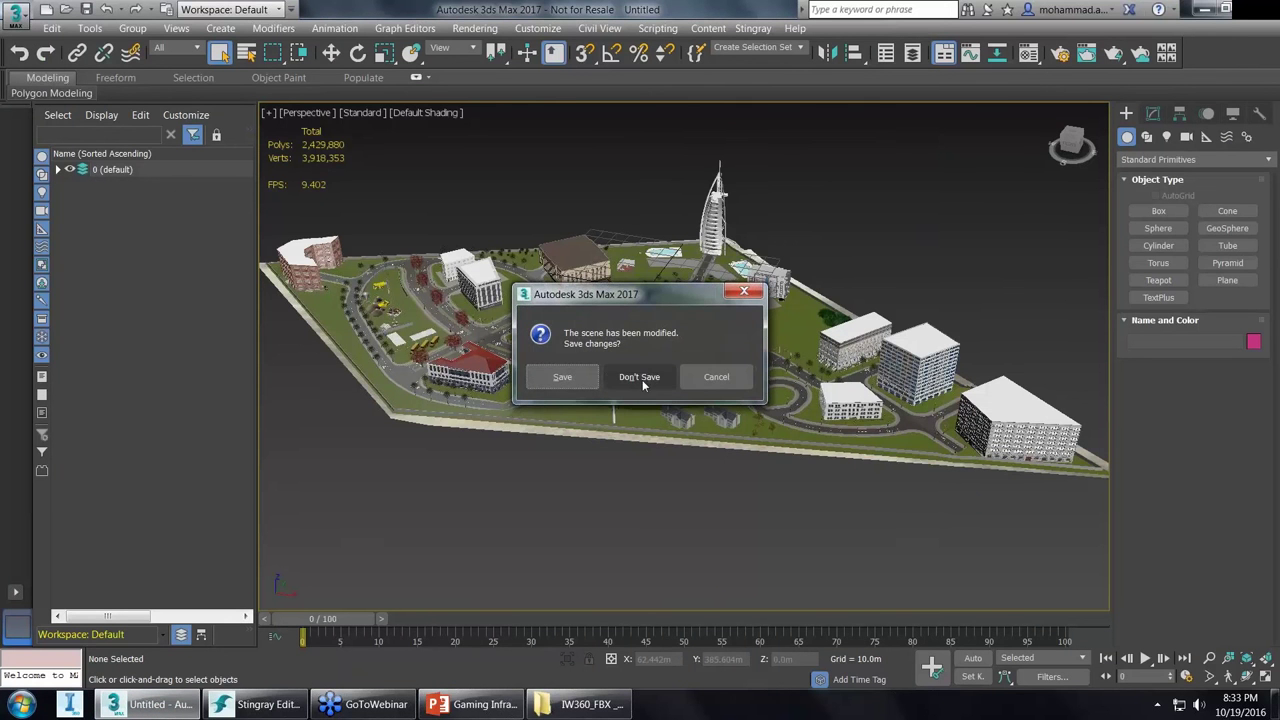
{"action": "left_click", "coordinate": [658, 379]}
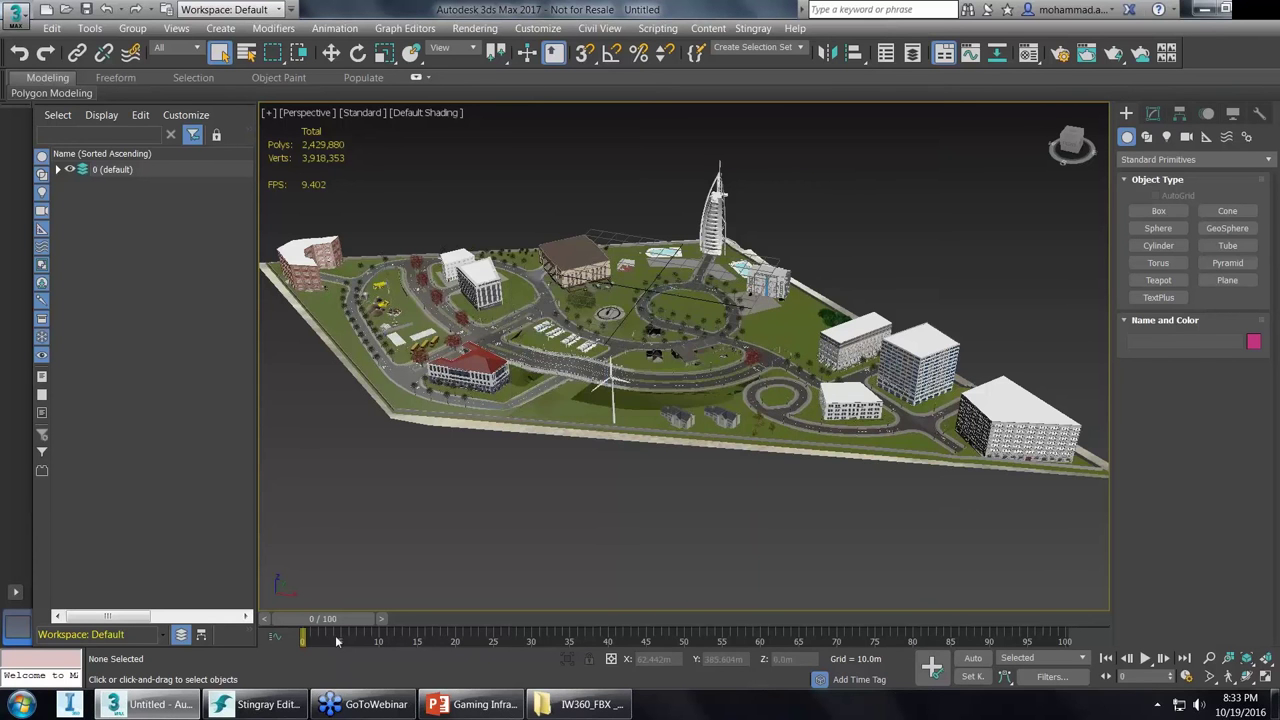
{"action": "left_click", "coordinate": [280, 710]}
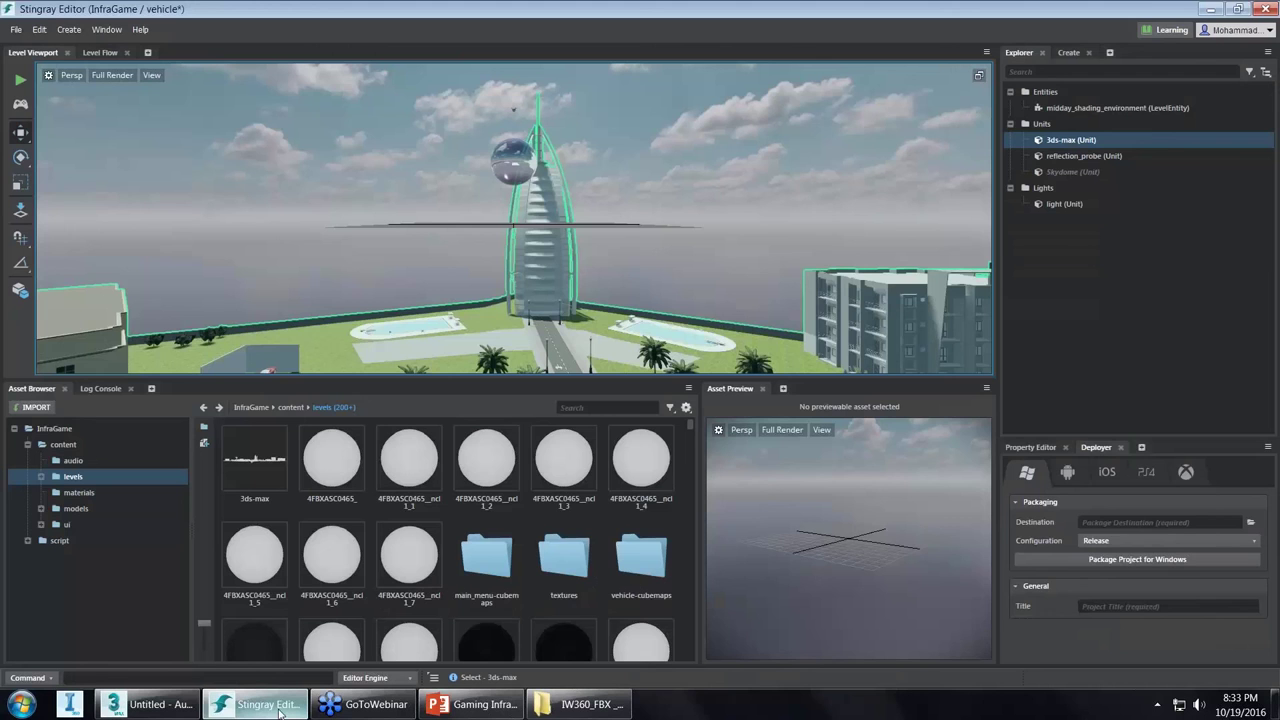
{"action": "left_click", "coordinate": [640, 274]}
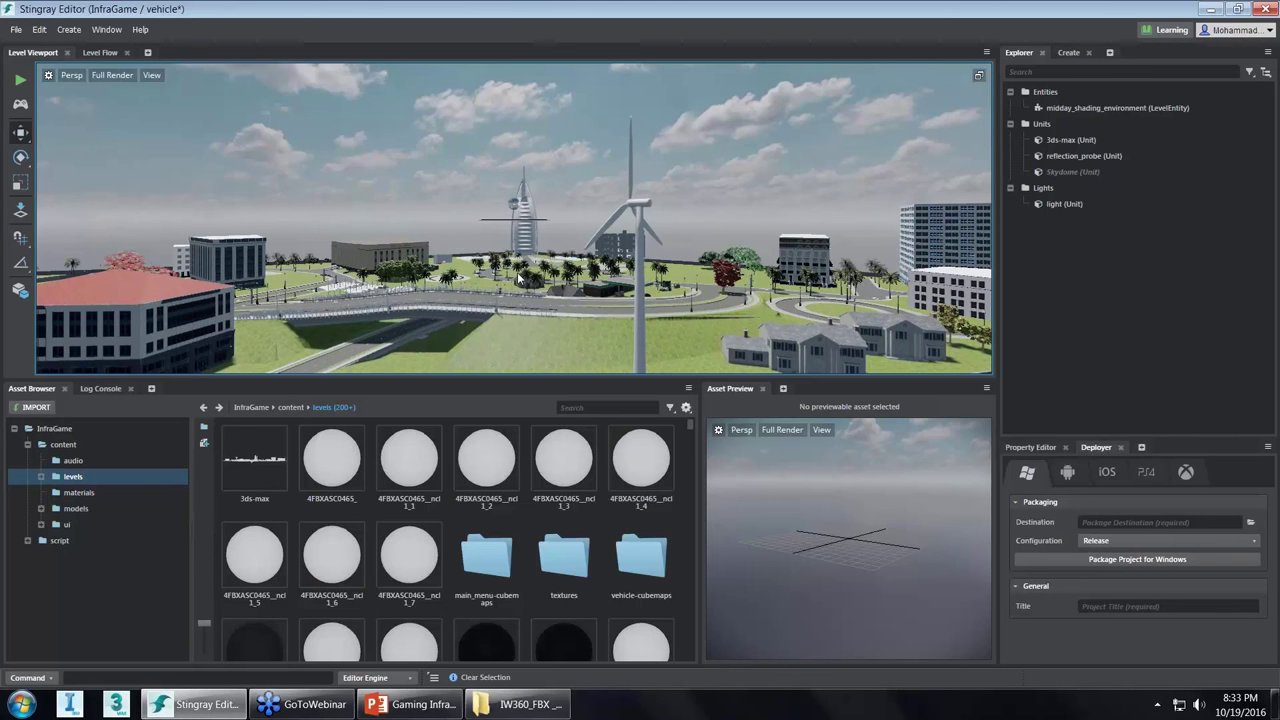
Set the 3ds-max unit's X and Y translation to 0, then clear and restore its selection.
{"action": "left_click", "coordinate": [529, 240]}
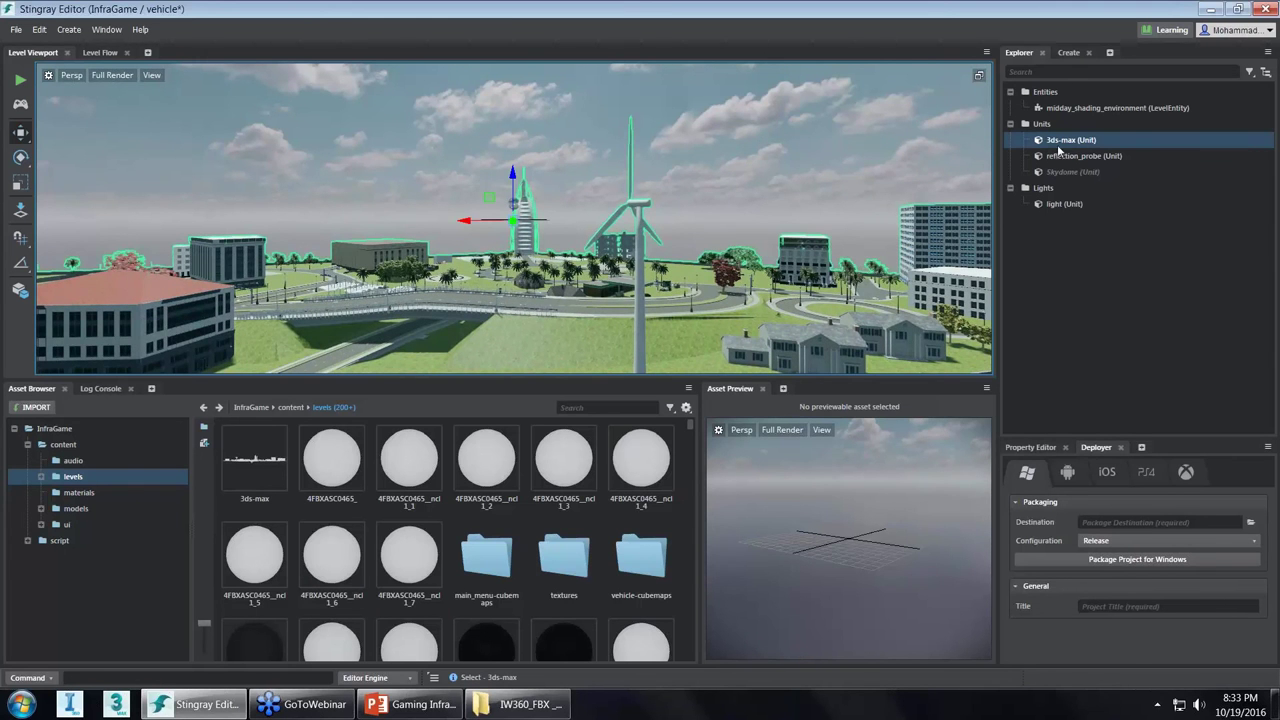
{"action": "left_click", "coordinate": [1040, 449]}
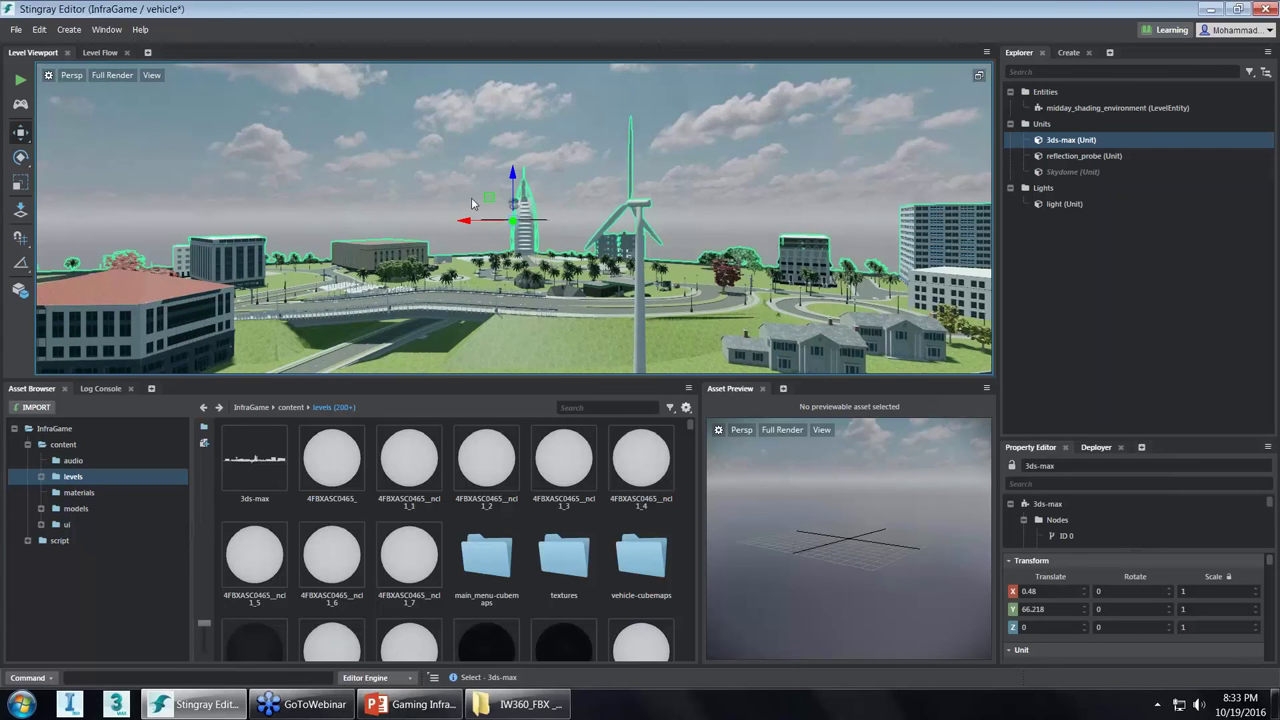
{"action": "left_click", "coordinate": [1055, 593]}
{"action": "type", "text": "0"}
{"action": "left_click", "coordinate": [1052, 611]}
{"action": "type", "text": "0"}
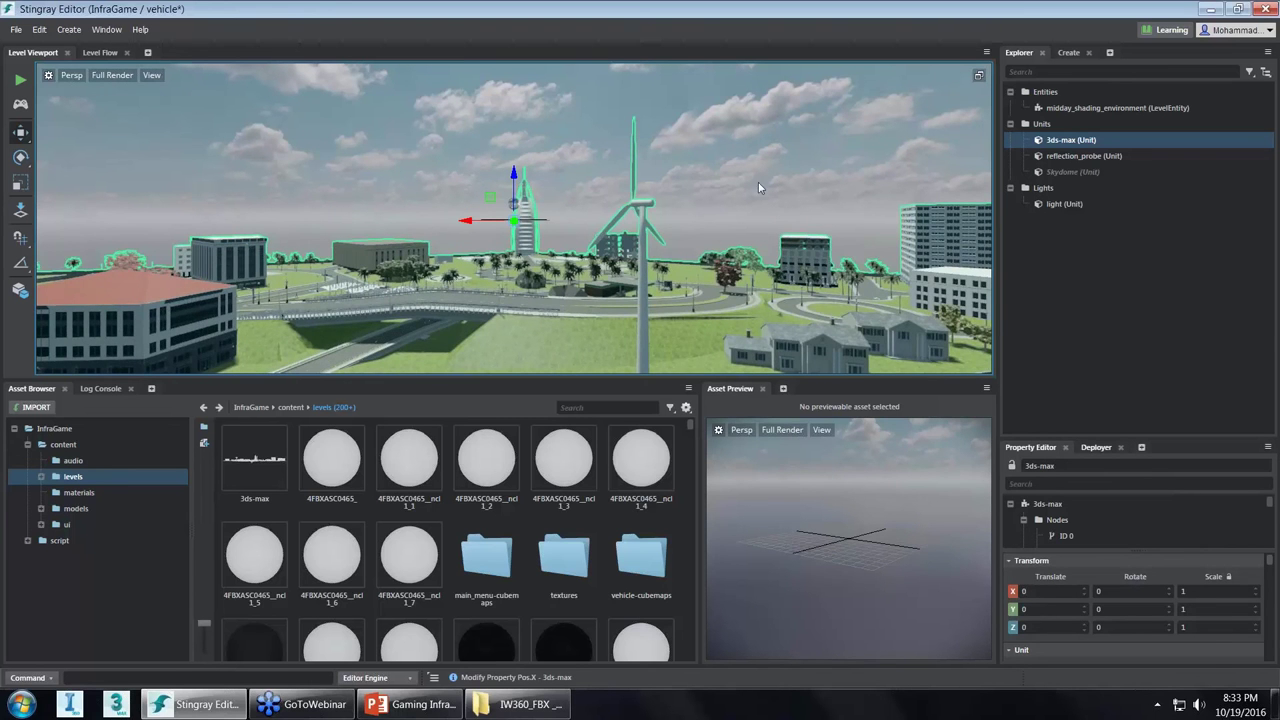
{"action": "left_click", "coordinate": [466, 238]}
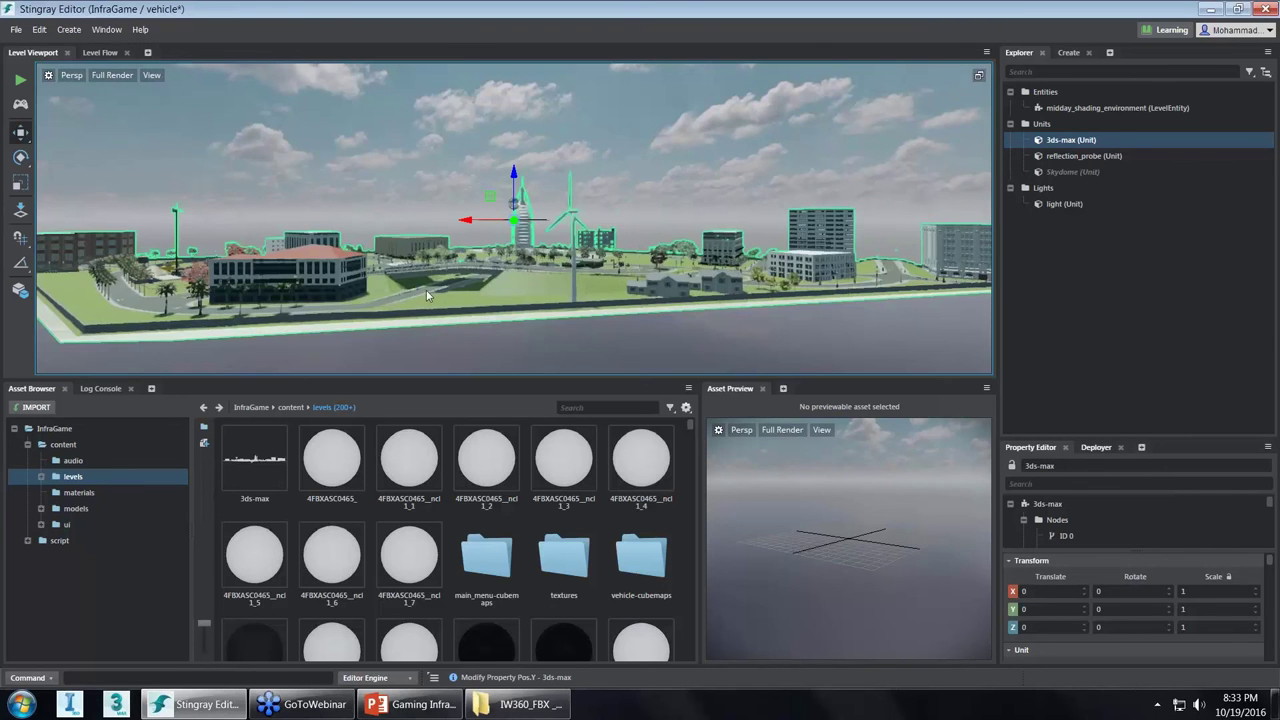
{"action": "left_click", "coordinate": [540, 170]}
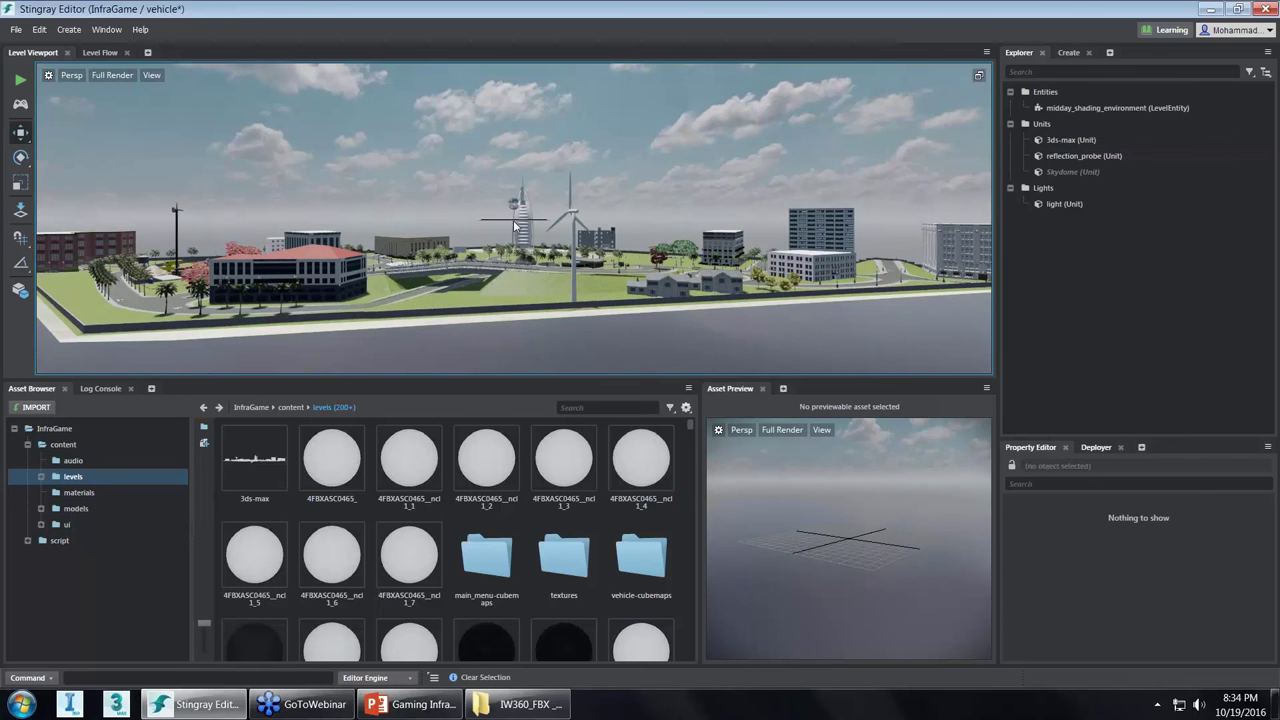
{"action": "left_click", "coordinate": [650, 232]}
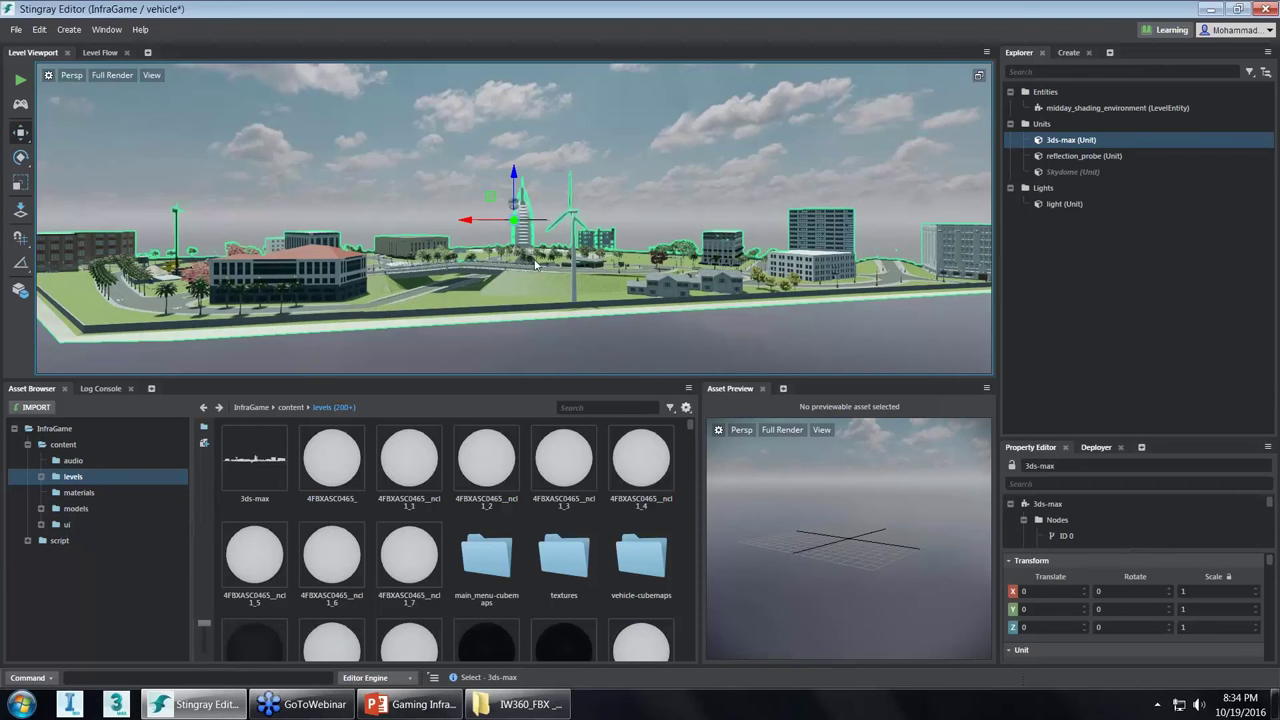
Examine the placed city model in the level viewport, from the tower to the street corner with the kiosk, and clear the selection.
{"action": "scroll", "coordinate": [701, 263], "scroll_direction": "up", "scroll_amount": 5}
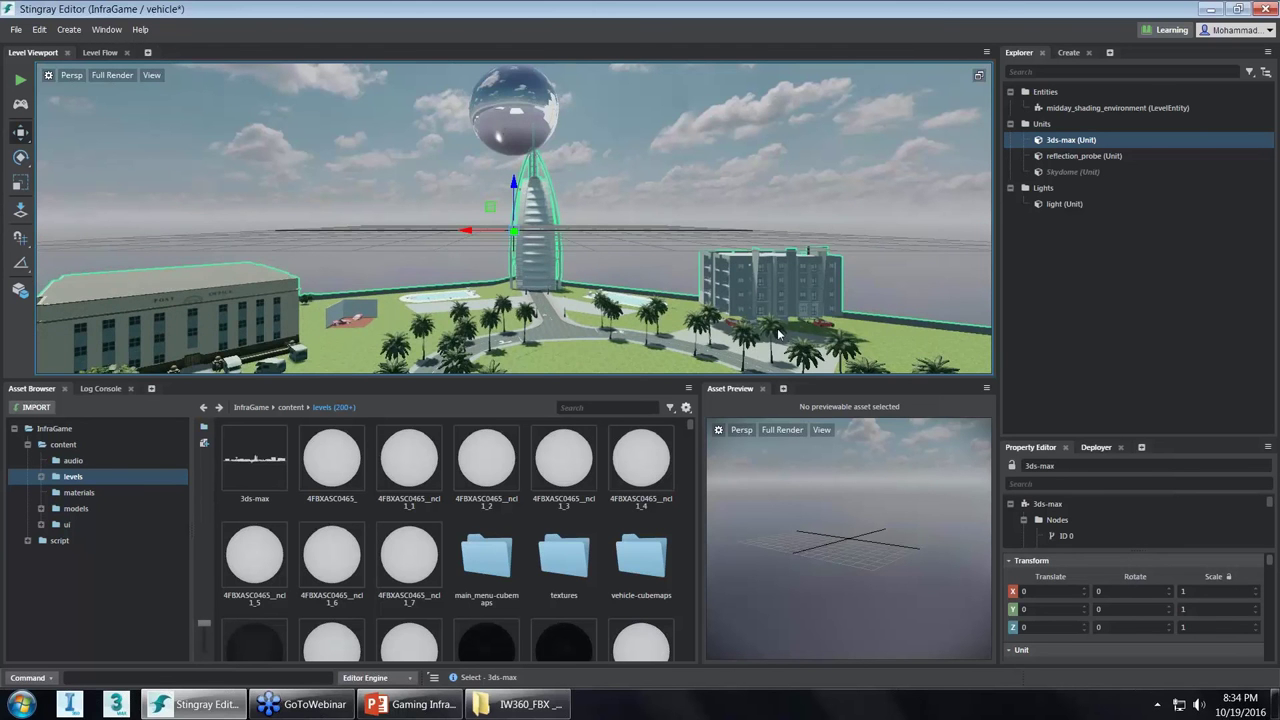
{"action": "scroll", "coordinate": [820, 330], "scroll_direction": "down", "scroll_amount": 4}
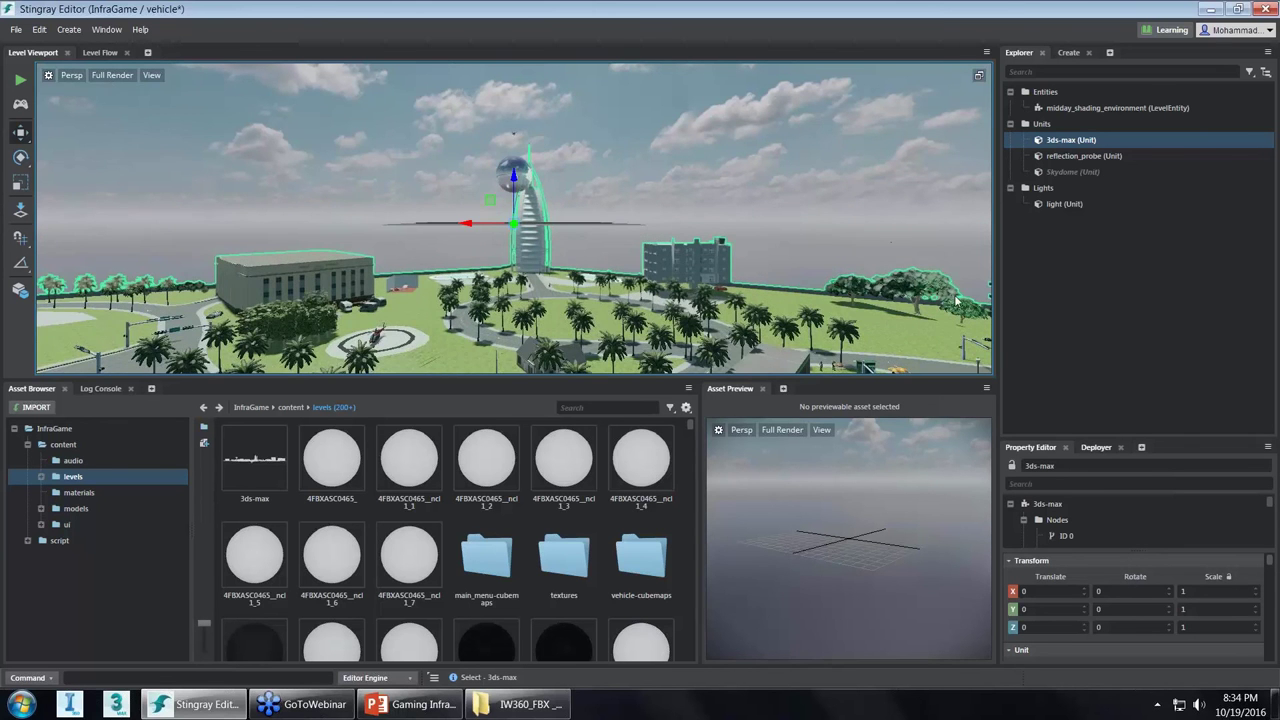
{"action": "left_click_drag", "start_coordinate": [890, 241], "coordinate": [950, 320], "text": "alt"}
{"action": "left_click_drag", "start_coordinate": [582, 215], "coordinate": [627, 186], "text": "alt"}
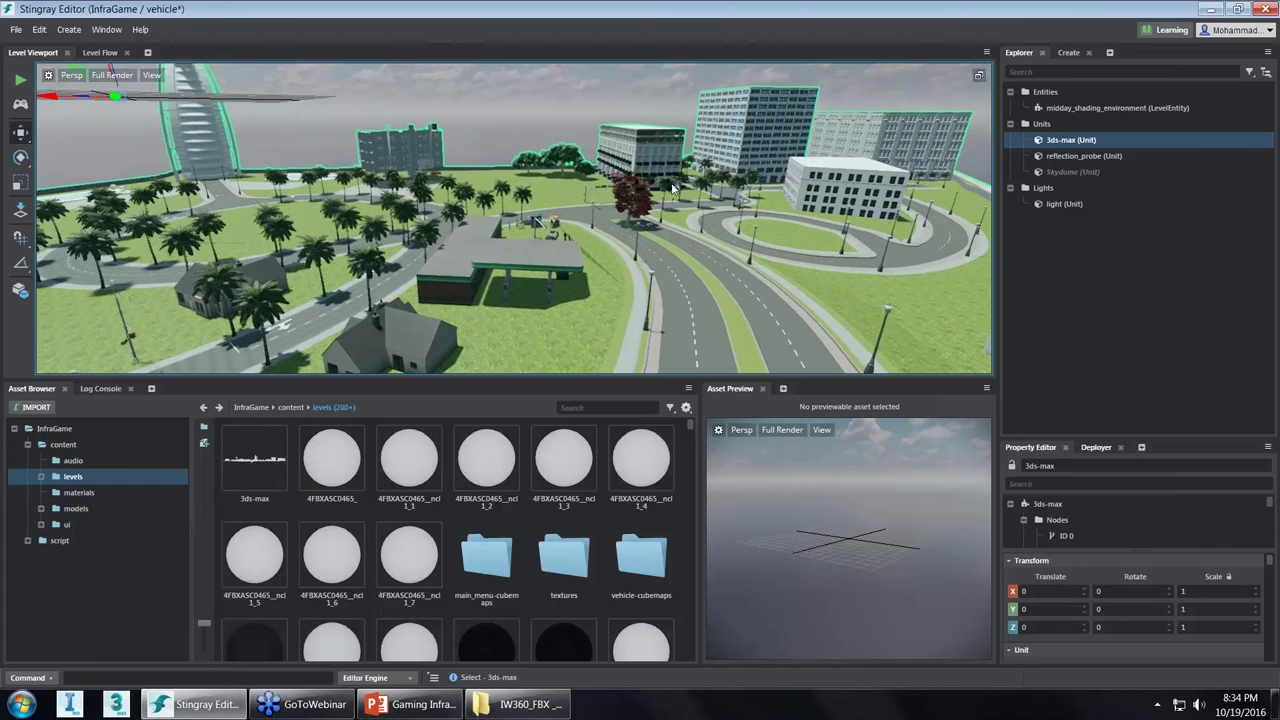
{"action": "scroll", "coordinate": [667, 184], "scroll_direction": "up", "scroll_amount": 6}
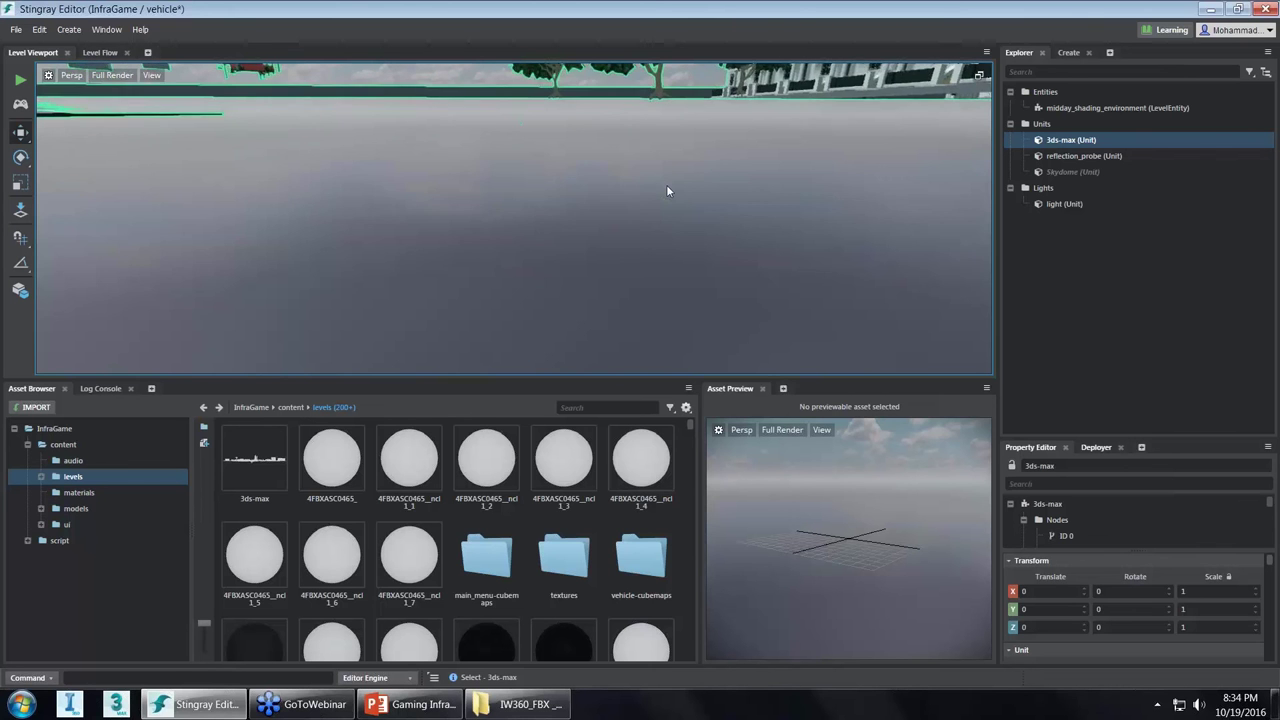
{"action": "scroll", "coordinate": [667, 190], "scroll_direction": "down", "scroll_amount": 6}
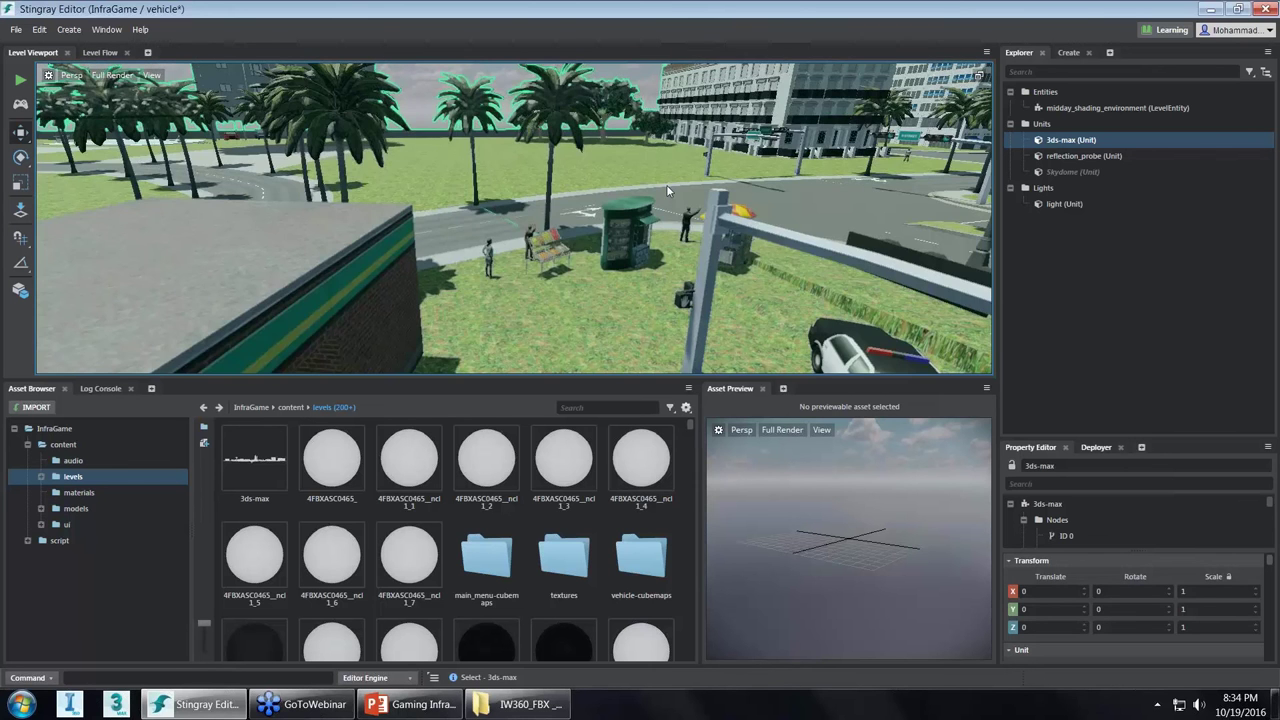
{"action": "scroll", "coordinate": [666, 184], "scroll_direction": "down", "scroll_amount": 10}
{"action": "left_click_drag", "start_coordinate": [666, 184], "coordinate": [620, 196], "text": "alt"}
{"action": "scroll", "coordinate": [575, 207], "scroll_direction": "up", "scroll_amount": 10}
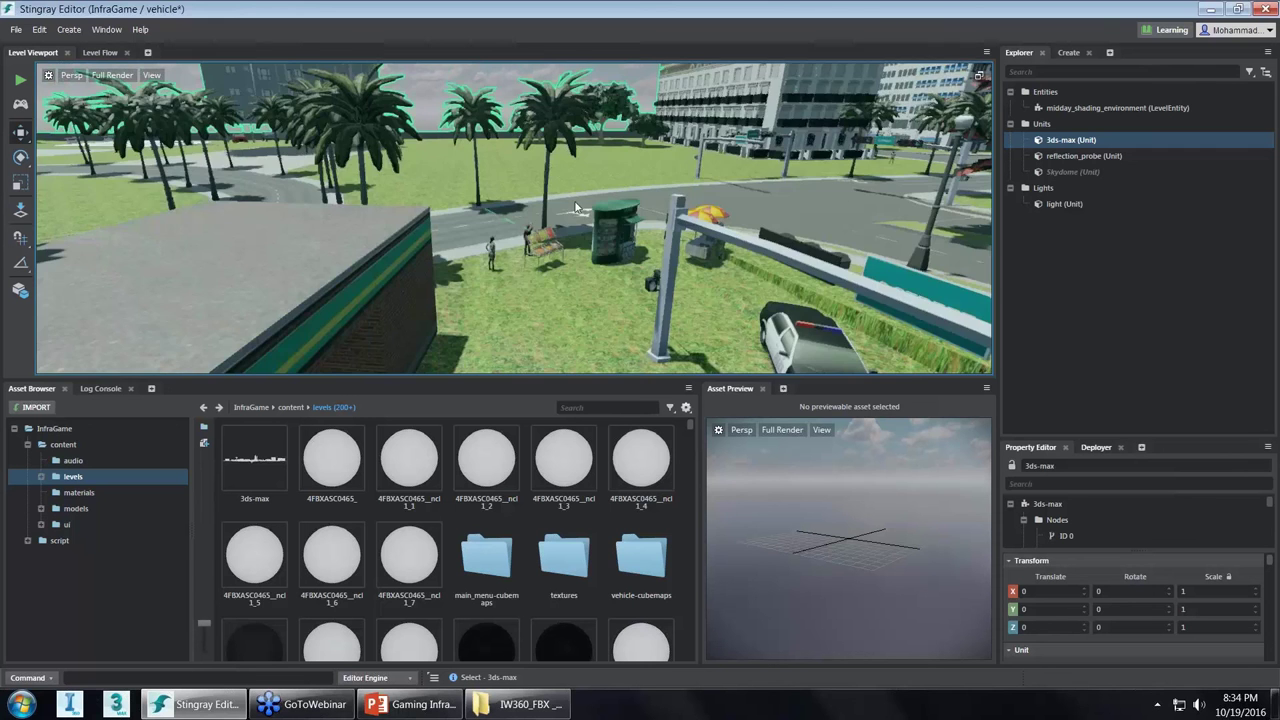
{"action": "left_click_drag", "start_coordinate": [840, 193], "coordinate": [590, 175], "text": "alt"}
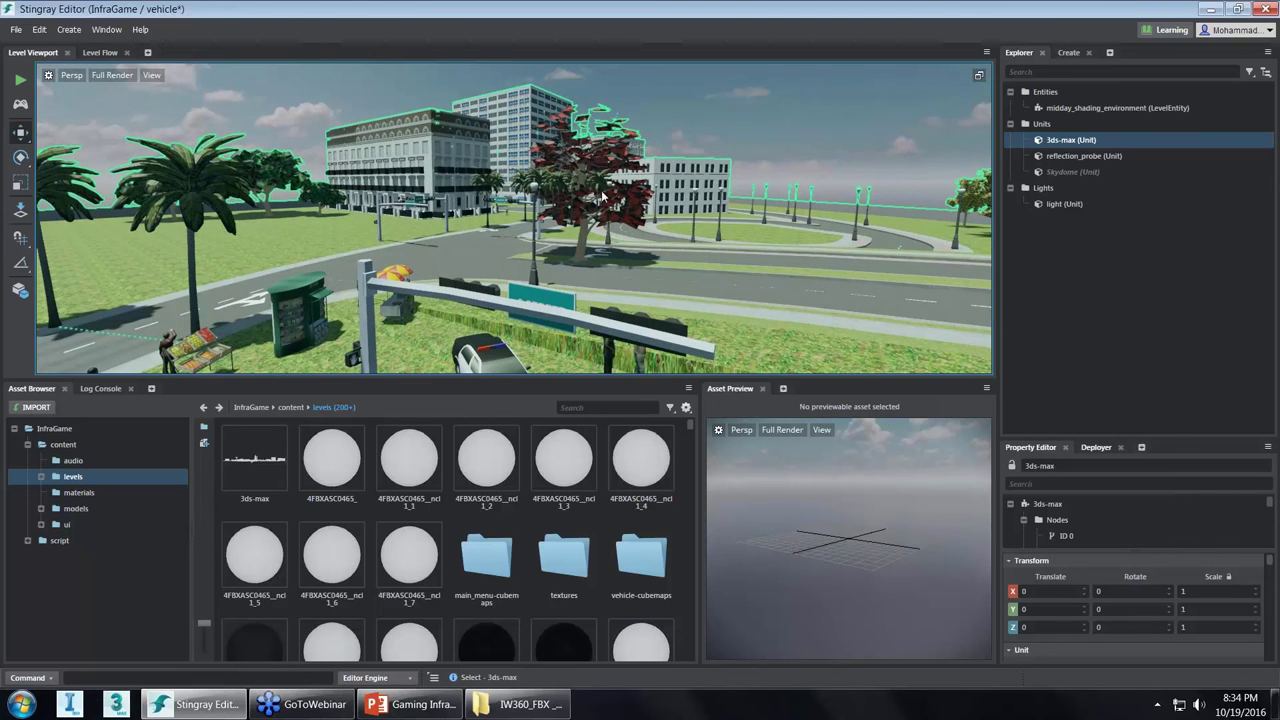
{"action": "left_click", "coordinate": [705, 115]}
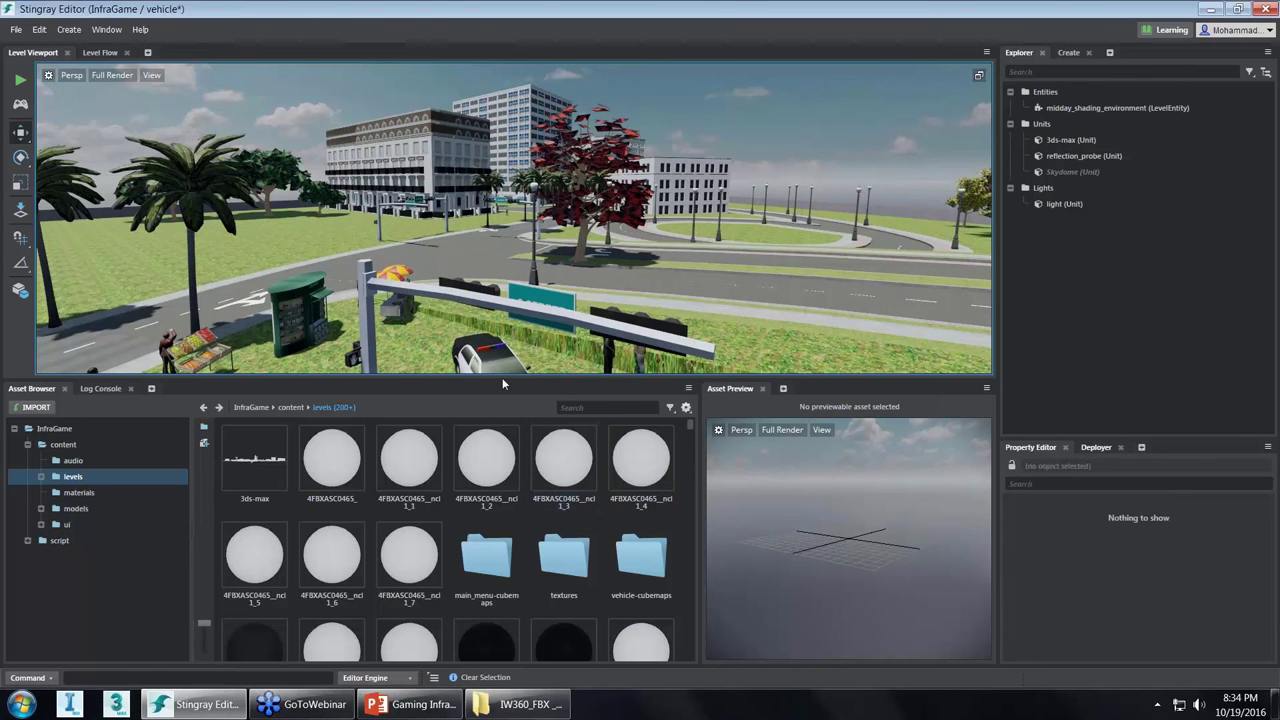
Enlarge the asset browser area and search the levels folder for ncl1.
{"action": "left_click_drag", "start_coordinate": [495, 383], "coordinate": [495, 302]}
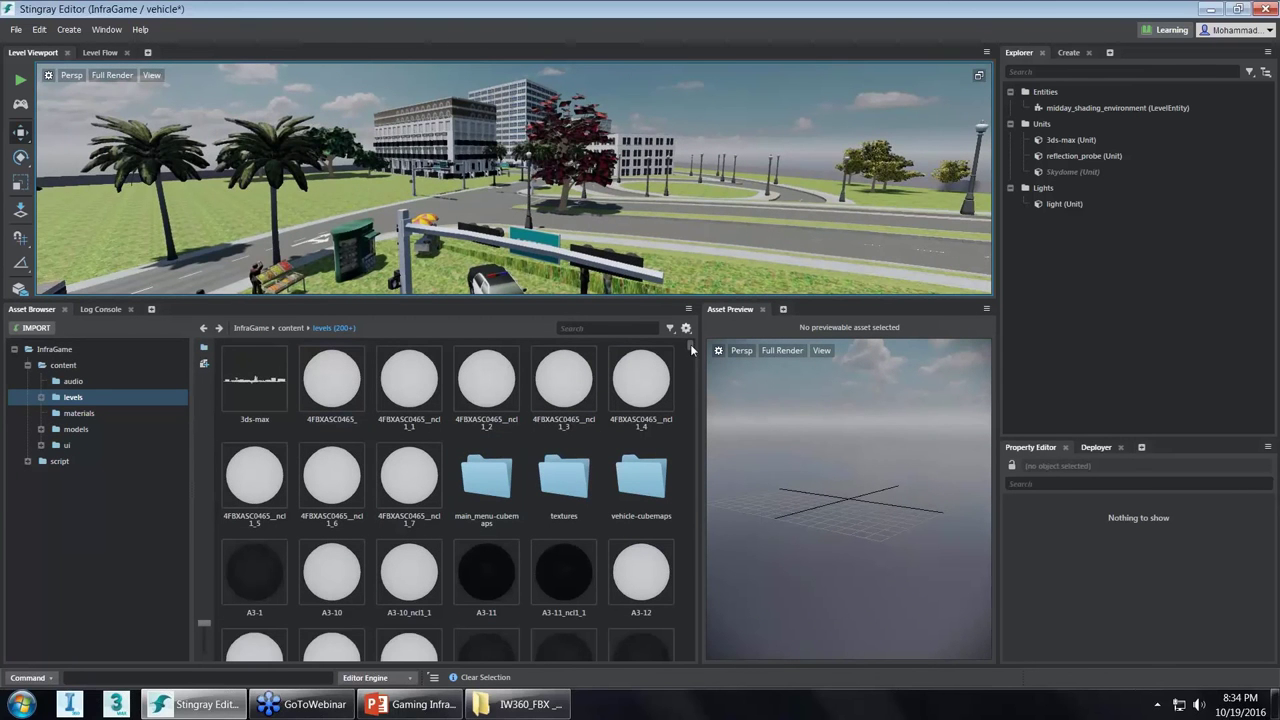
{"action": "left_click", "coordinate": [590, 329]}
{"action": "type", "text": "ncl1"}
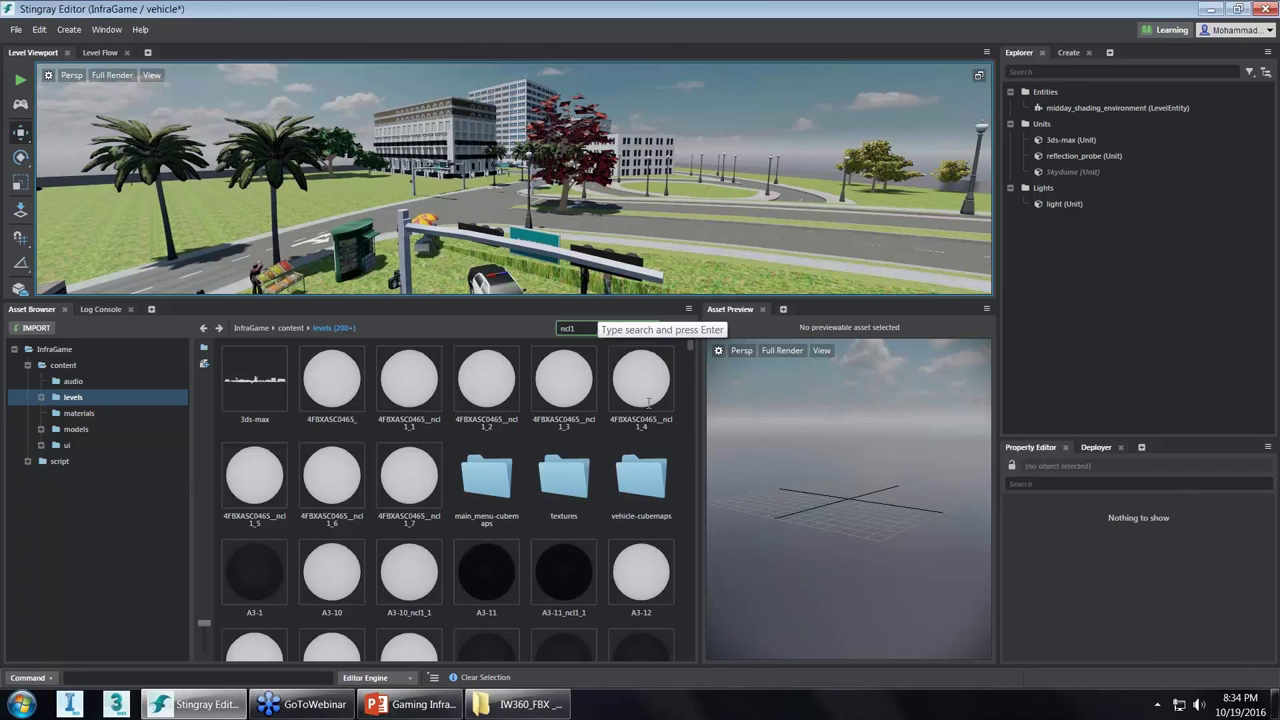
{"action": "key", "text": "Return"}
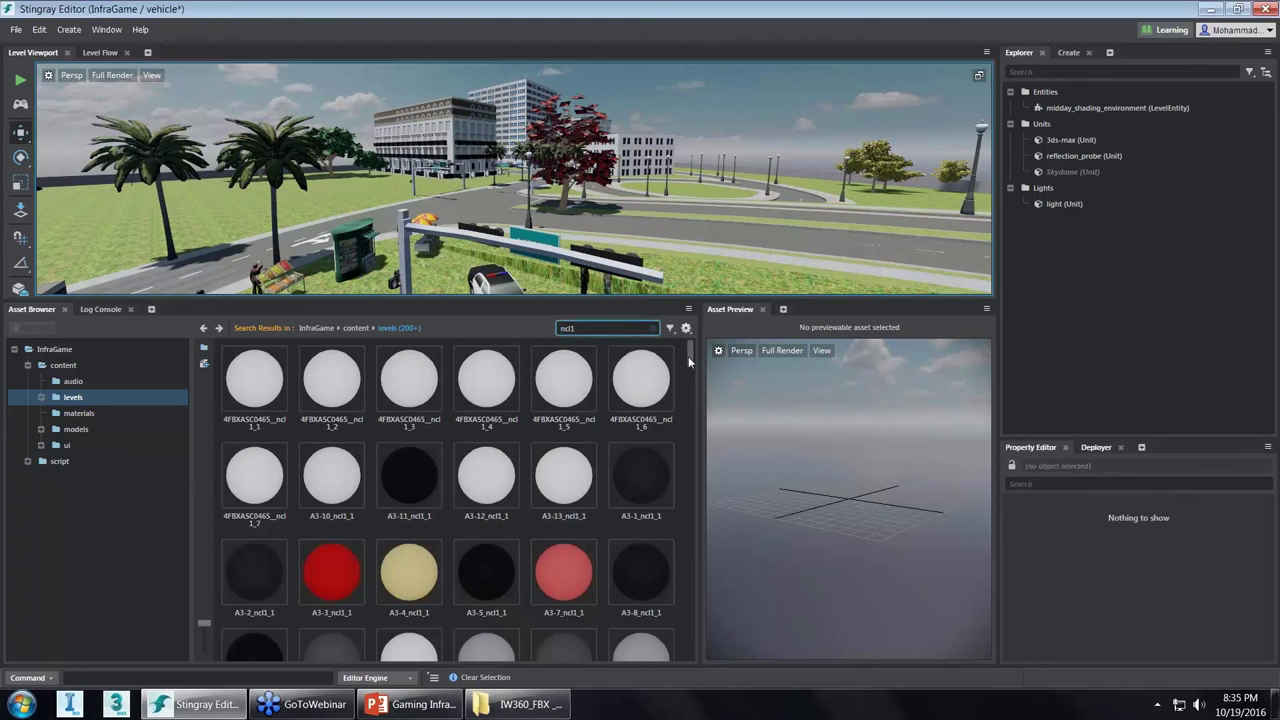
Look through the door frame, glazing, handle and panel materials among the ncl1 results, and preview the Door - Panel_ncl1_12 material.
{"action": "left_click_drag", "start_coordinate": [690, 358], "coordinate": [690, 396]}
{"action": "scroll", "coordinate": [689, 393], "scroll_direction": "down", "scroll_amount": 1}
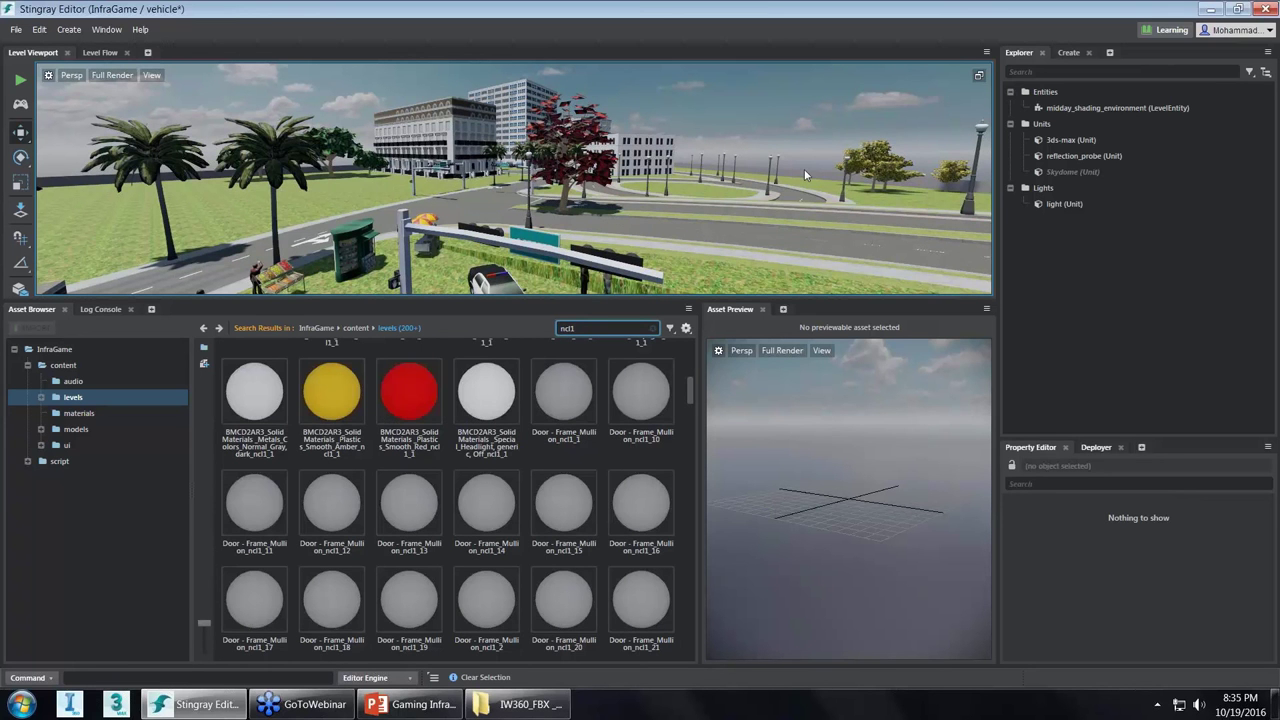
{"action": "left_click_drag", "start_coordinate": [690, 399], "coordinate": [691, 424]}
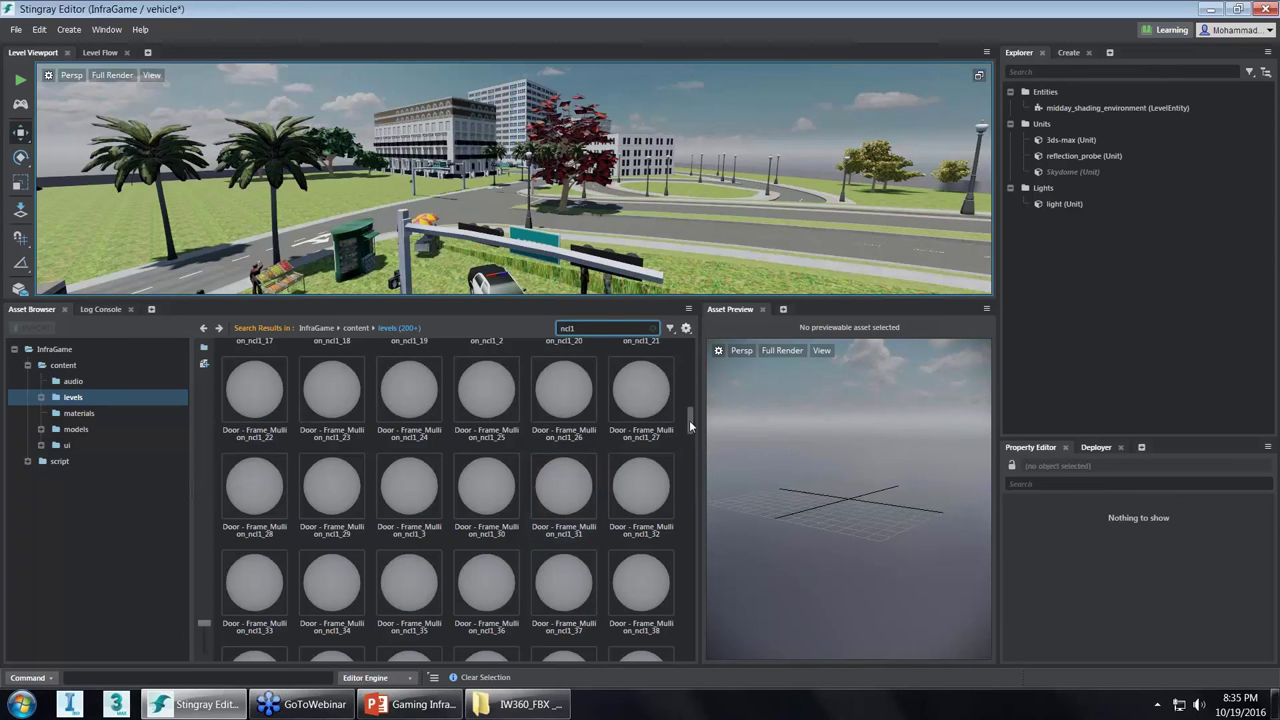
{"action": "left_click_drag", "start_coordinate": [690, 425], "coordinate": [692, 475]}
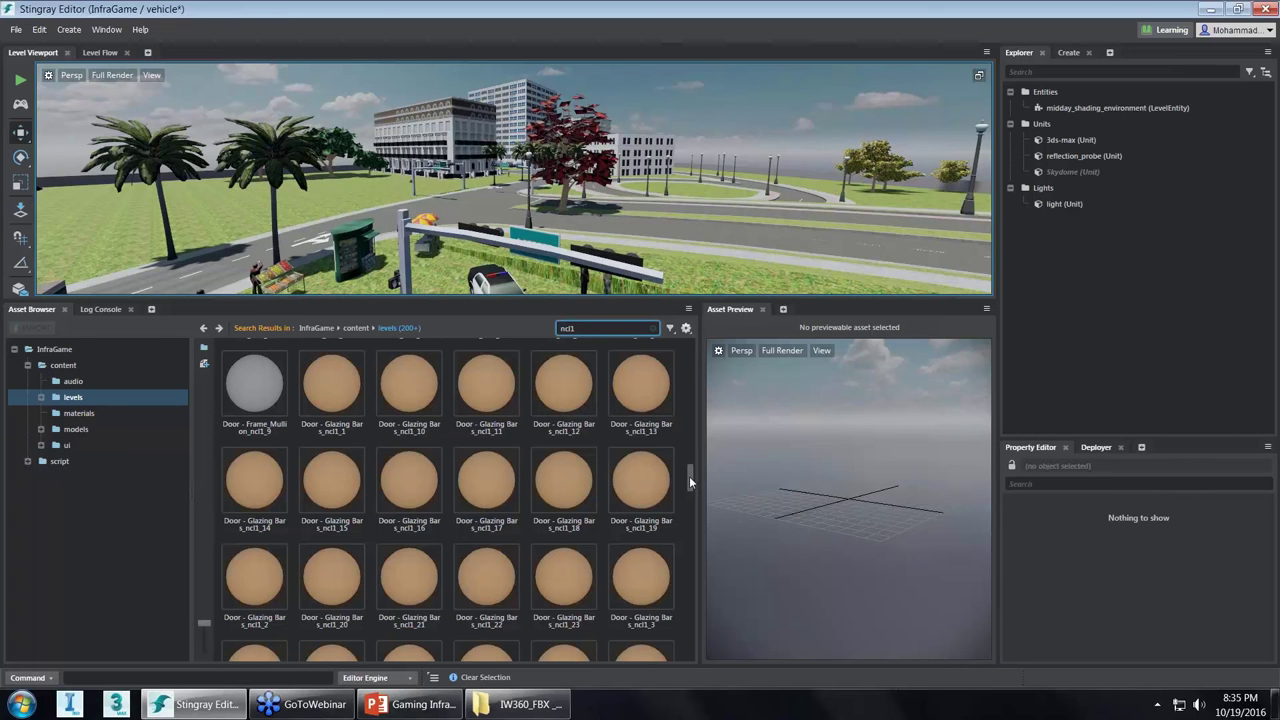
{"action": "left_click_drag", "start_coordinate": [689, 476], "coordinate": [690, 516]}
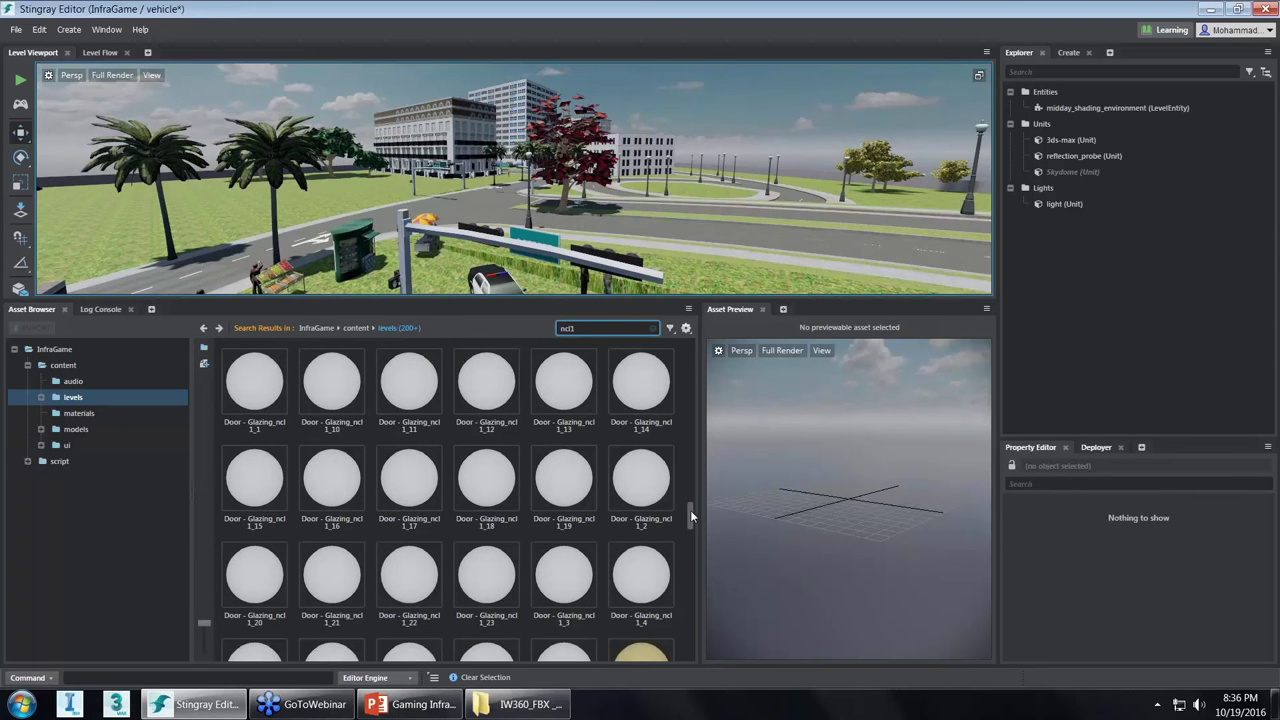
{"action": "left_click_drag", "start_coordinate": [690, 510], "coordinate": [694, 634]}
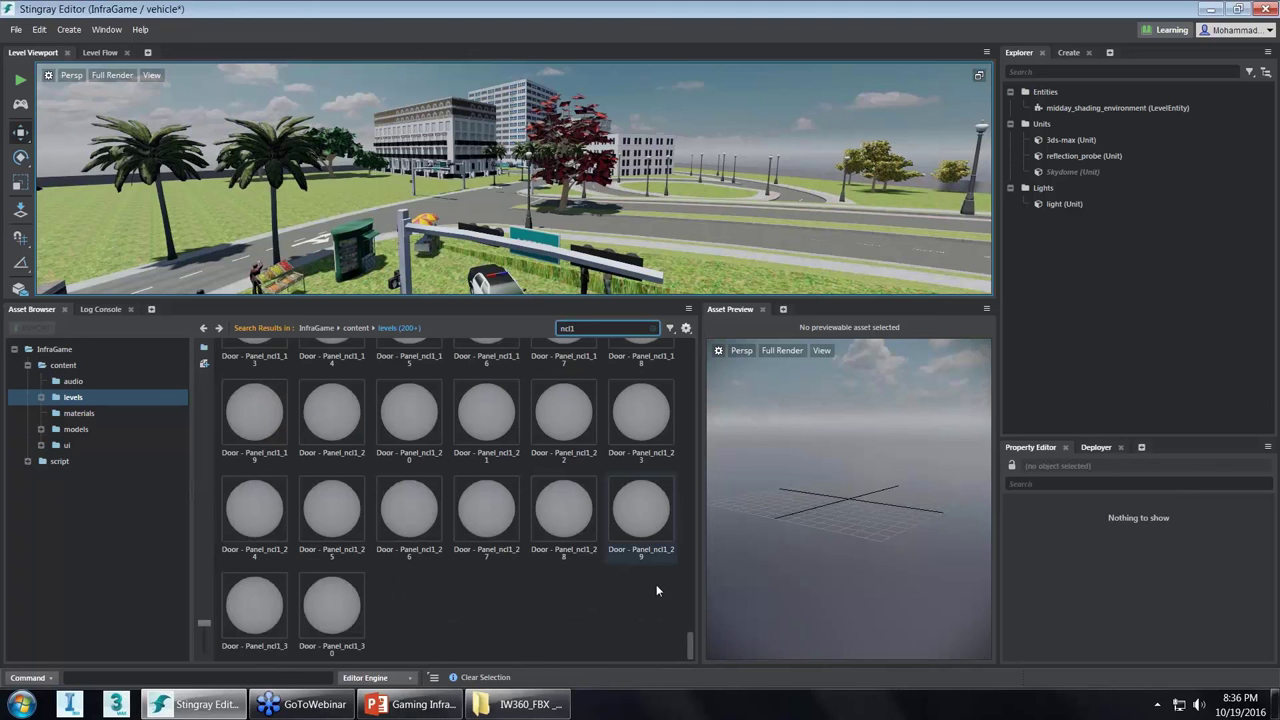
{"action": "left_click", "coordinate": [645, 556]}
{"action": "left_click_drag", "start_coordinate": [692, 649], "coordinate": [689, 585]}
{"action": "left_click", "coordinate": [641, 470]}
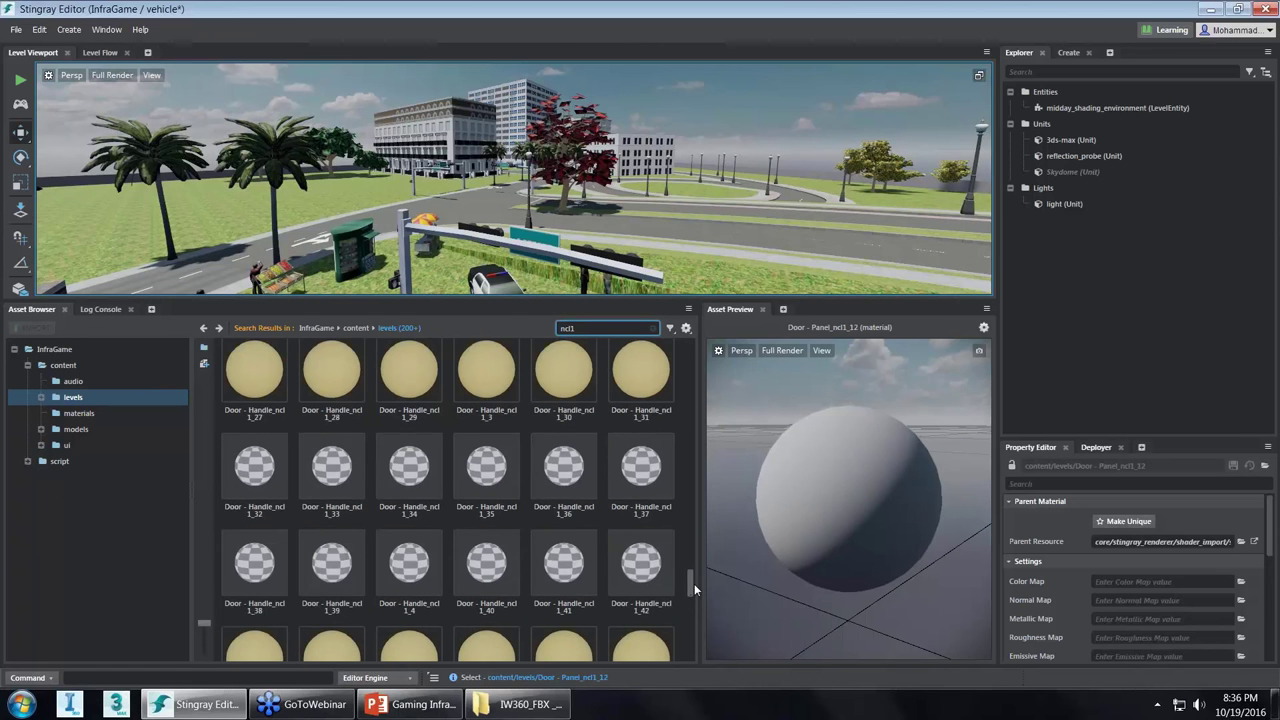
{"action": "left_click_drag", "start_coordinate": [692, 587], "coordinate": [692, 565]}
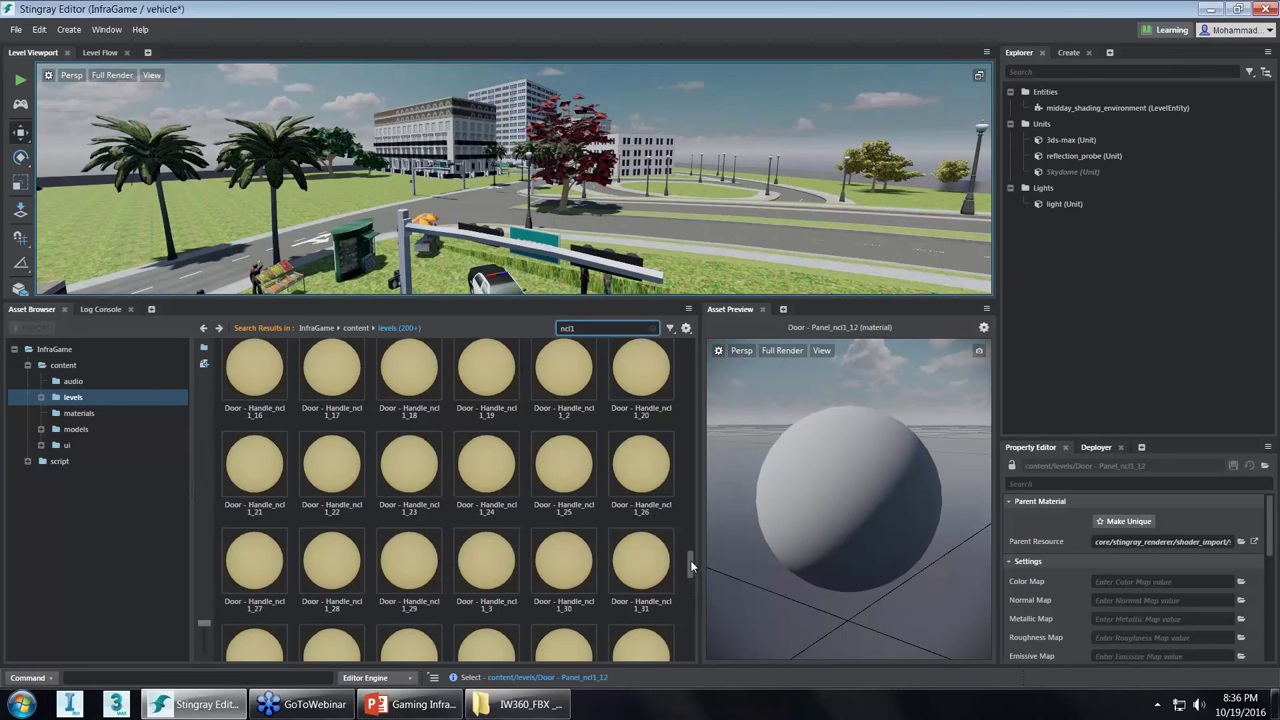
{"action": "left_click_drag", "start_coordinate": [690, 566], "coordinate": [687, 453]}
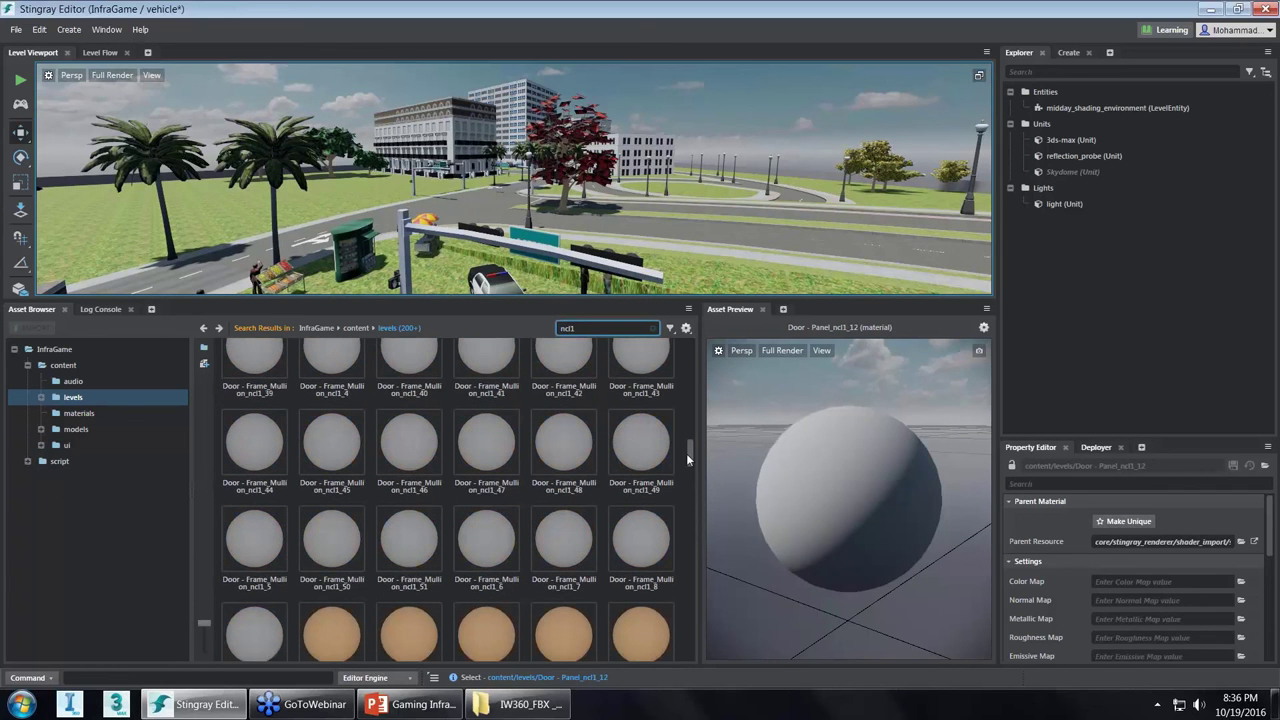
{"action": "left_click_drag", "start_coordinate": [689, 458], "coordinate": [693, 418]}
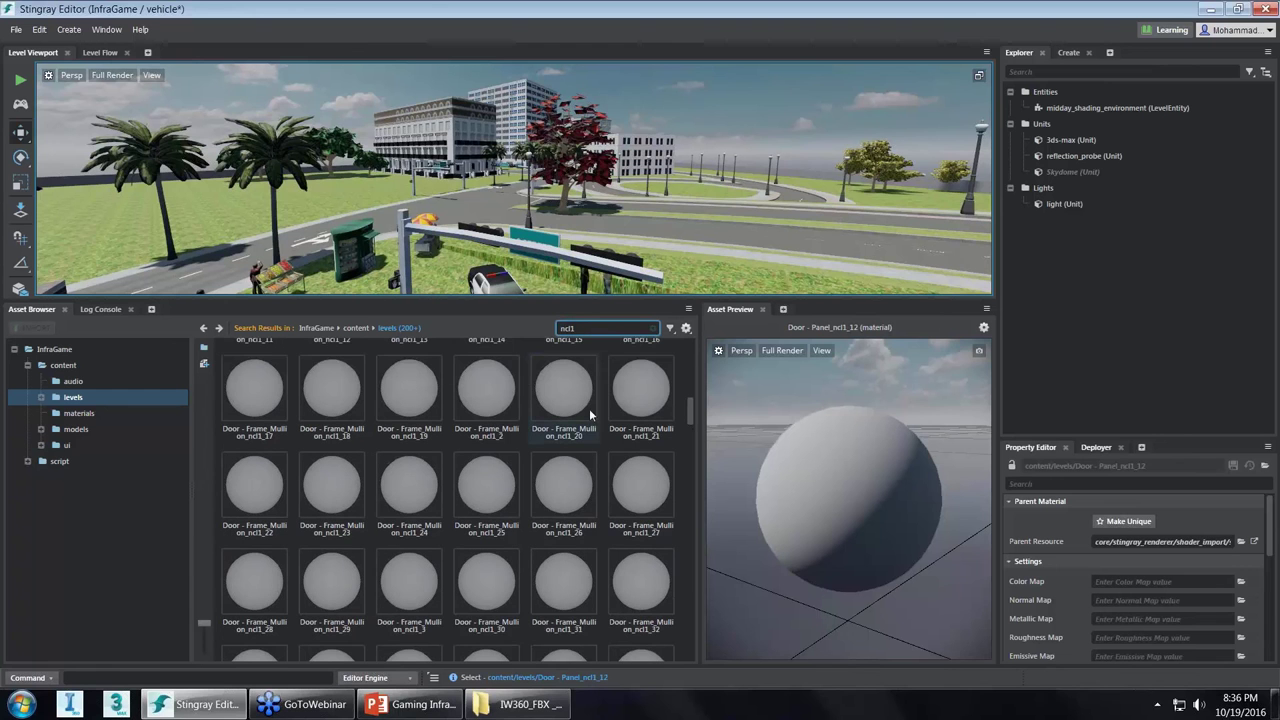
Clear the ncl1 search so the levels folder is listed without a filter.
{"action": "left_click", "coordinate": [600, 328]}
{"action": "key", "text": "BackSpace"}
{"action": "key", "text": "BackSpace"}
{"action": "key", "text": "BackSpace"}
{"action": "key", "text": "BackSpace"}
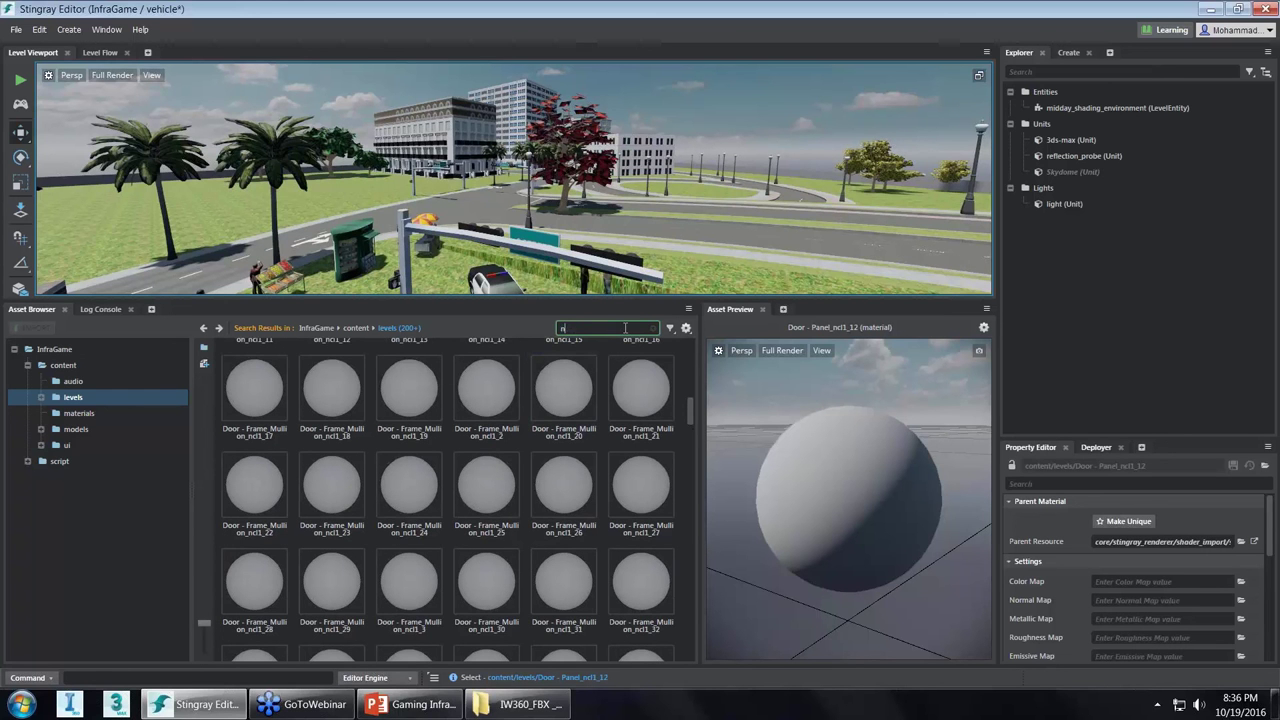
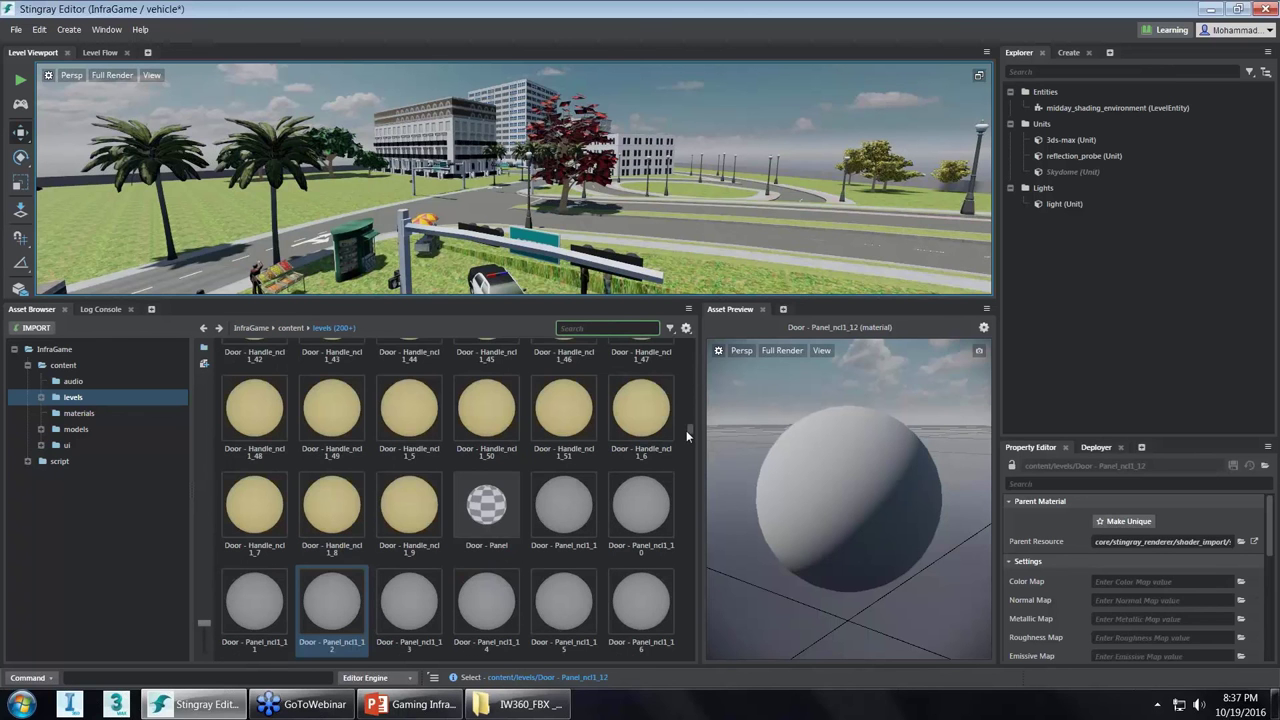
Look through the levels folder from its first A3 and BMCD2AR3 solid materials down to the door frame mullion materials.
{"action": "left_click_drag", "start_coordinate": [691, 432], "coordinate": [688, 351]}
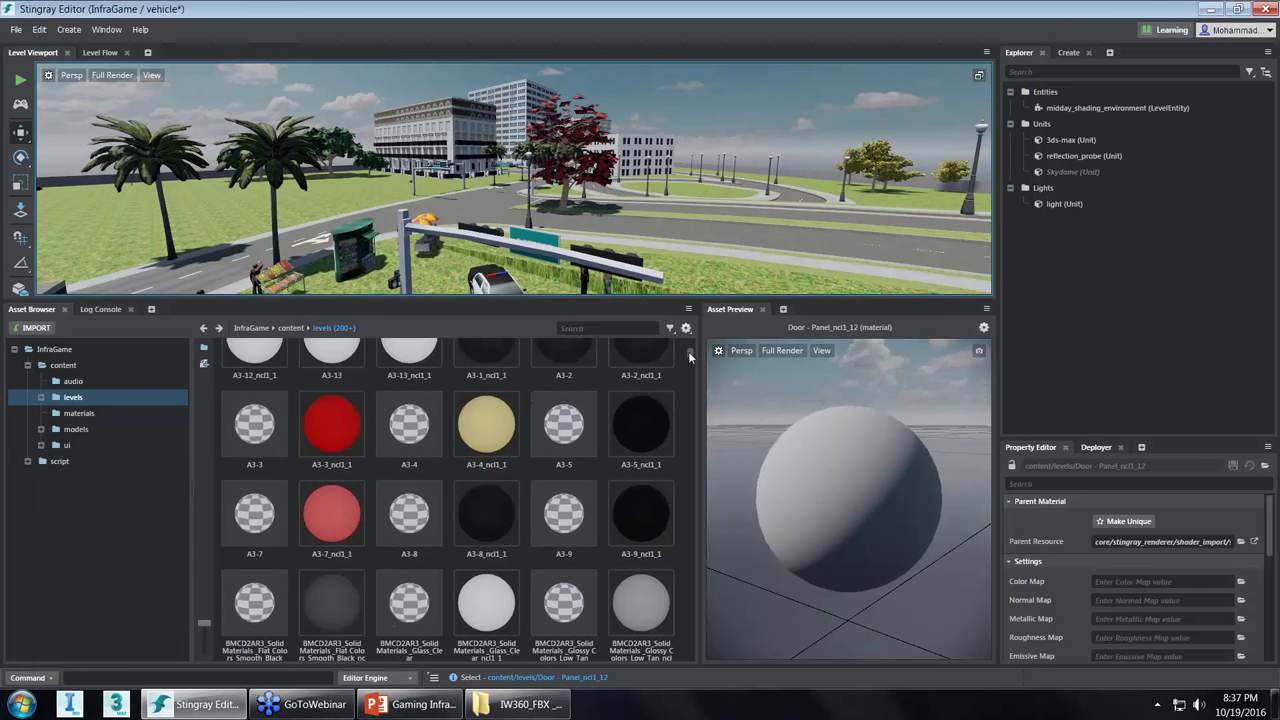
{"action": "scroll", "coordinate": [636, 392], "scroll_direction": "up", "scroll_amount": 3}
{"action": "scroll", "coordinate": [636, 392], "scroll_direction": "up", "scroll_amount": 1}
{"action": "scroll", "coordinate": [590, 460], "scroll_direction": "down", "scroll_amount": 5}
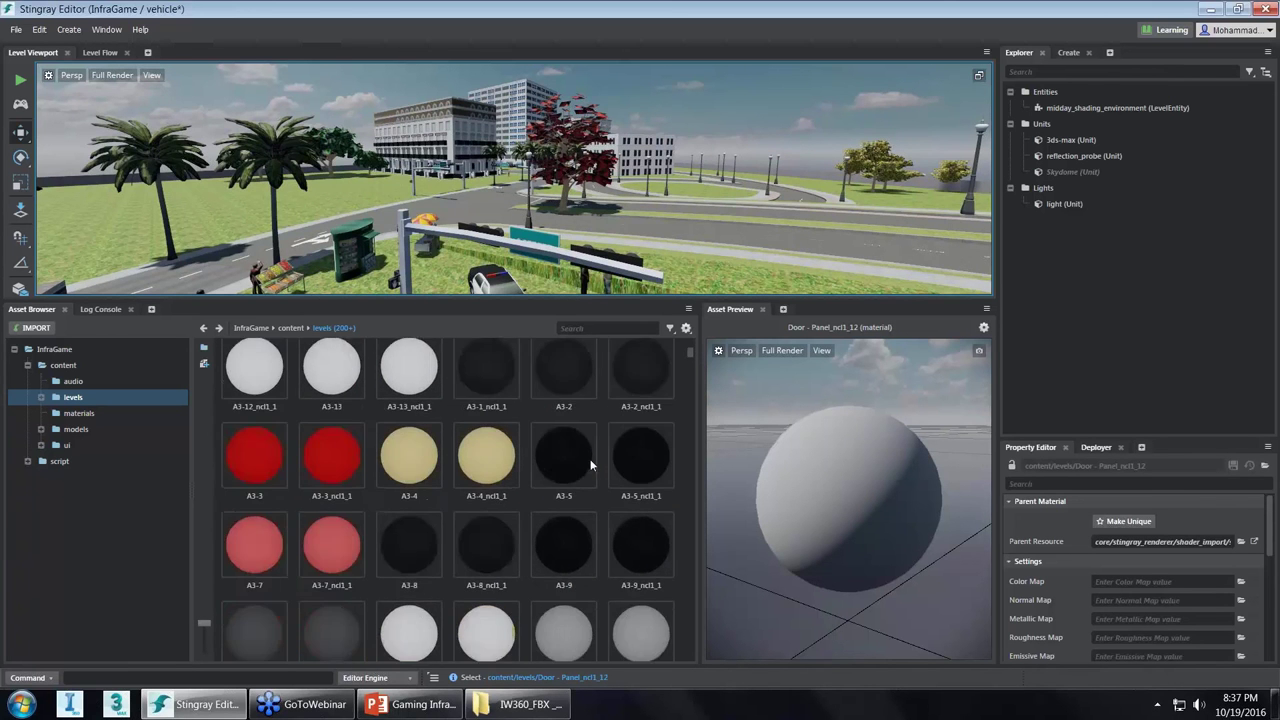
{"action": "scroll", "coordinate": [590, 462], "scroll_direction": "down", "scroll_amount": 1}
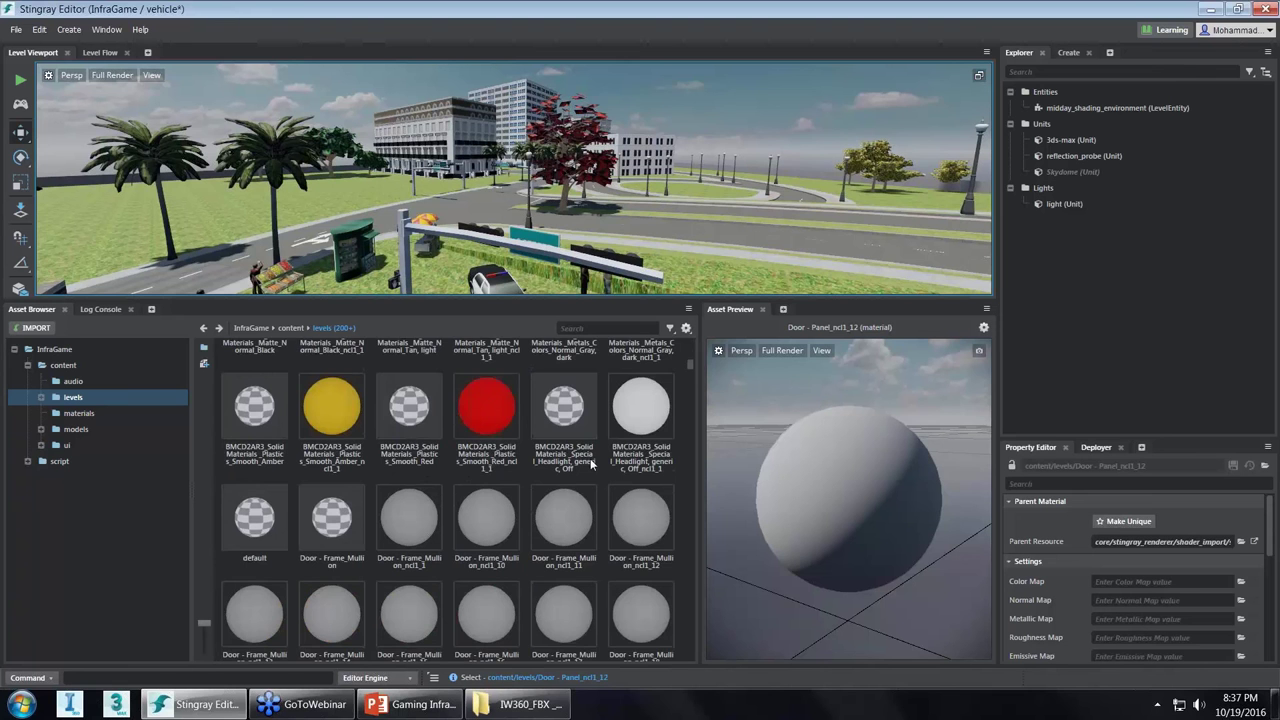
{"action": "scroll", "coordinate": [590, 458], "scroll_direction": "down", "scroll_amount": 1}
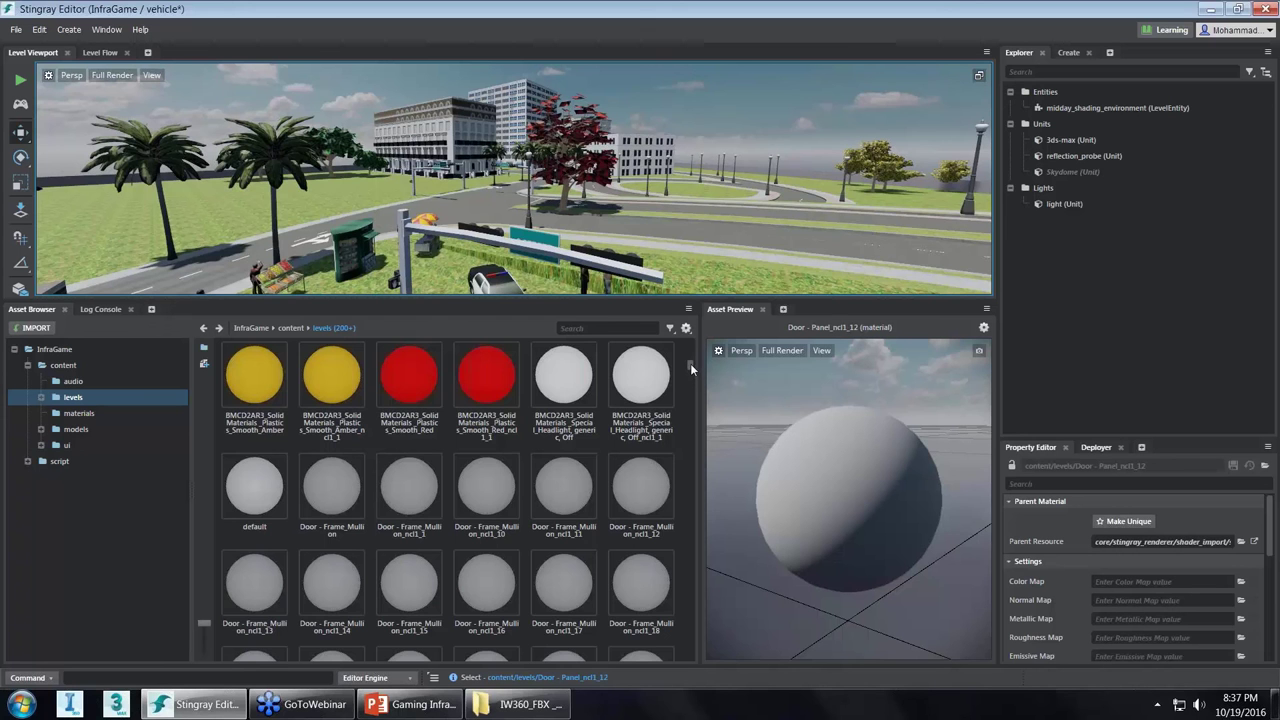
{"action": "scroll", "coordinate": [688, 366], "scroll_direction": "down", "scroll_amount": 1}
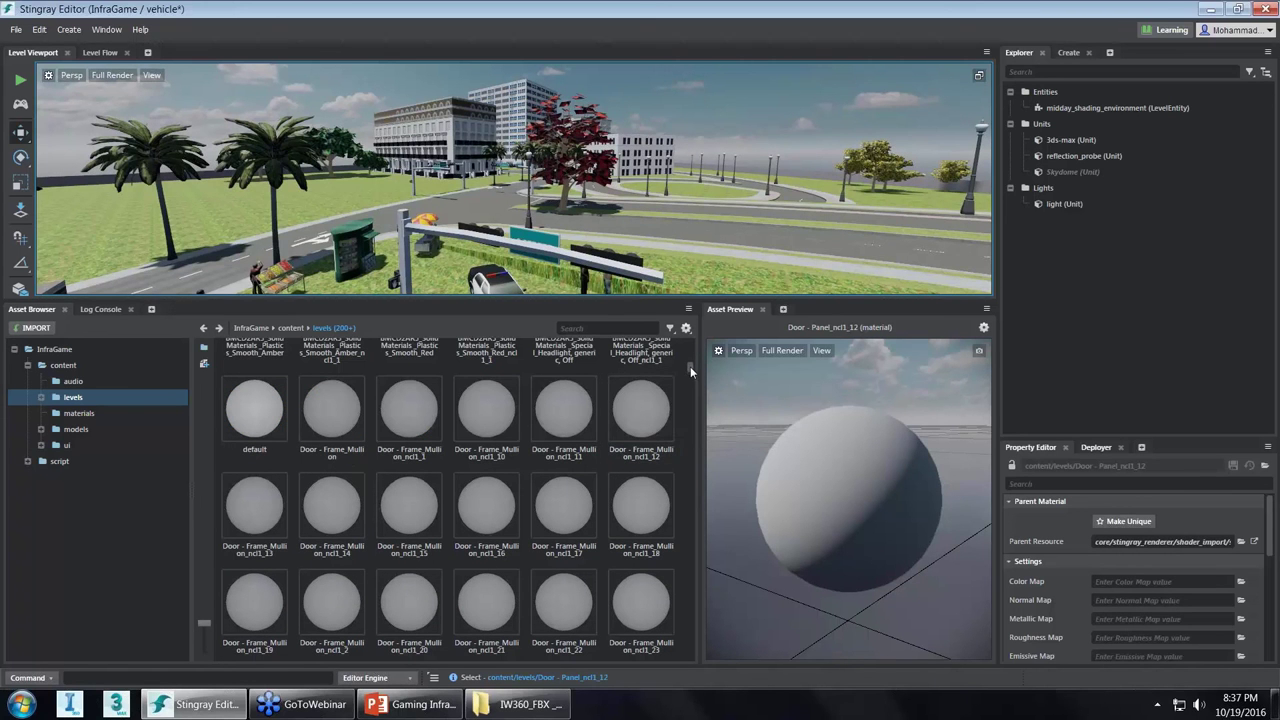
{"action": "scroll", "coordinate": [690, 367], "scroll_direction": "down", "scroll_amount": 2}
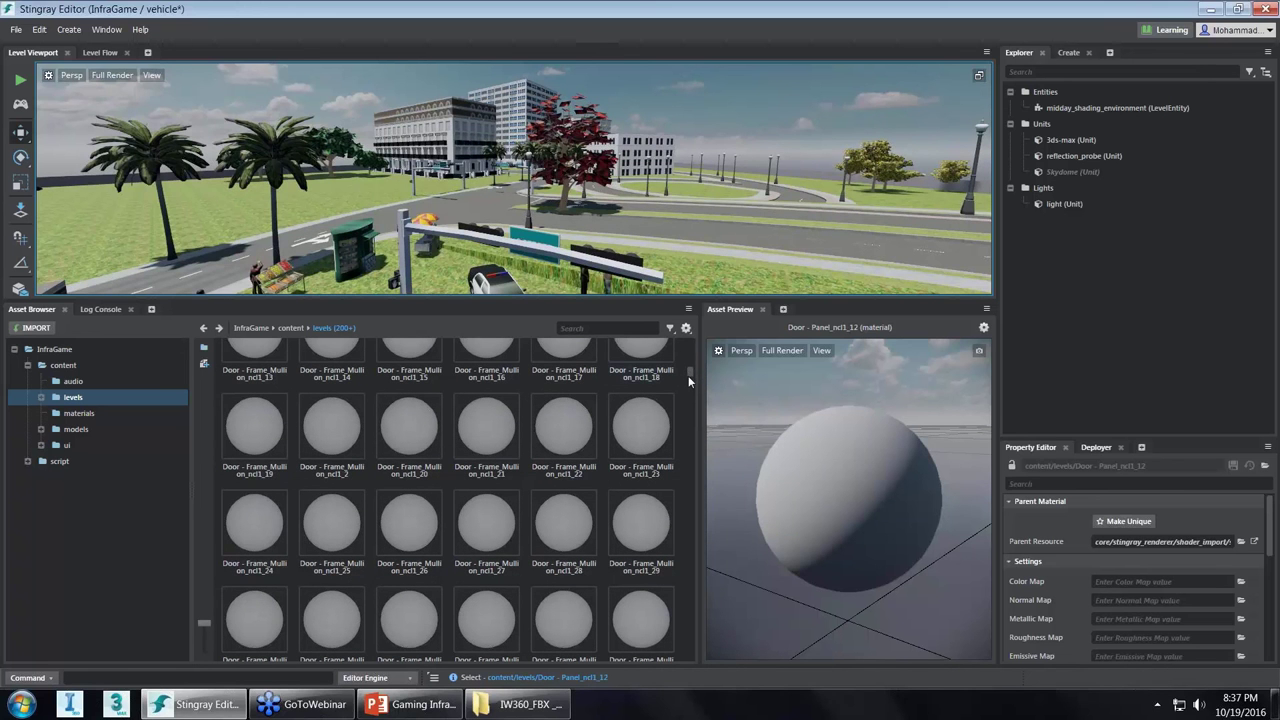
Look through the glass and Material_ncl1 materials in the levels folder as far as the leaf-textured ones around Material_ncl1_82.
{"action": "left_click_drag", "start_coordinate": [690, 378], "coordinate": [689, 498]}
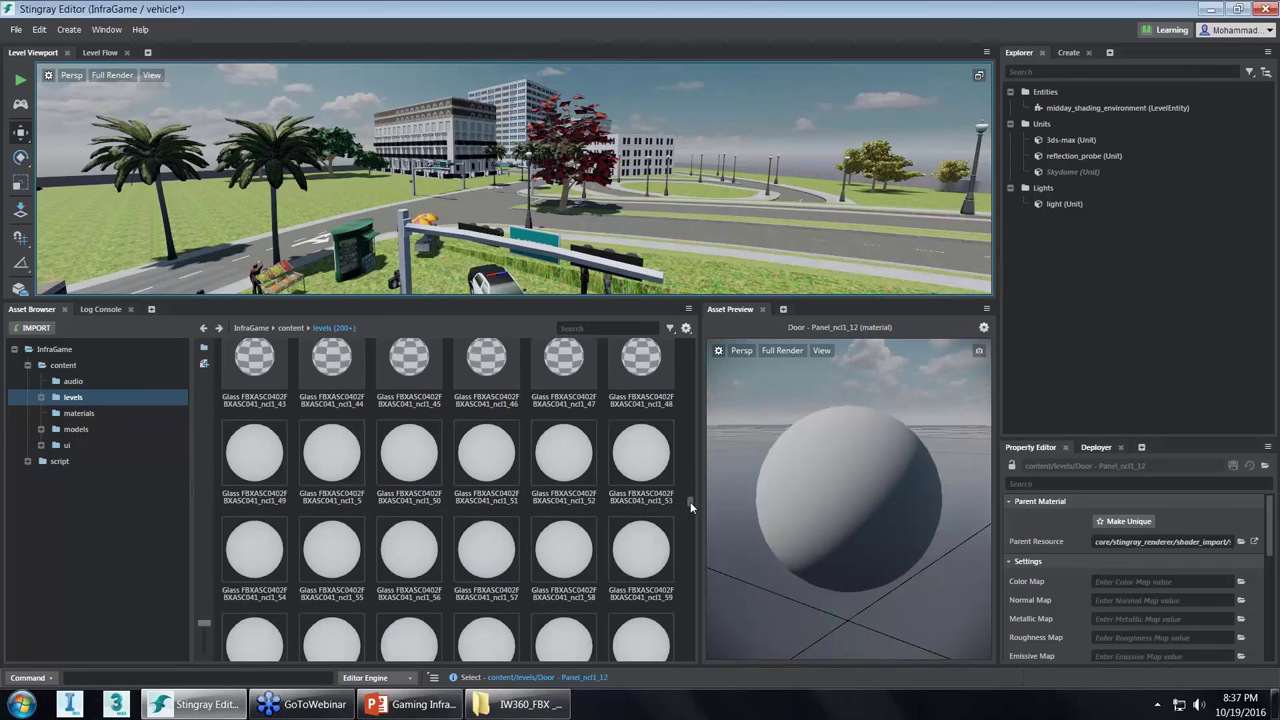
{"action": "left_click_drag", "start_coordinate": [689, 502], "coordinate": [688, 513]}
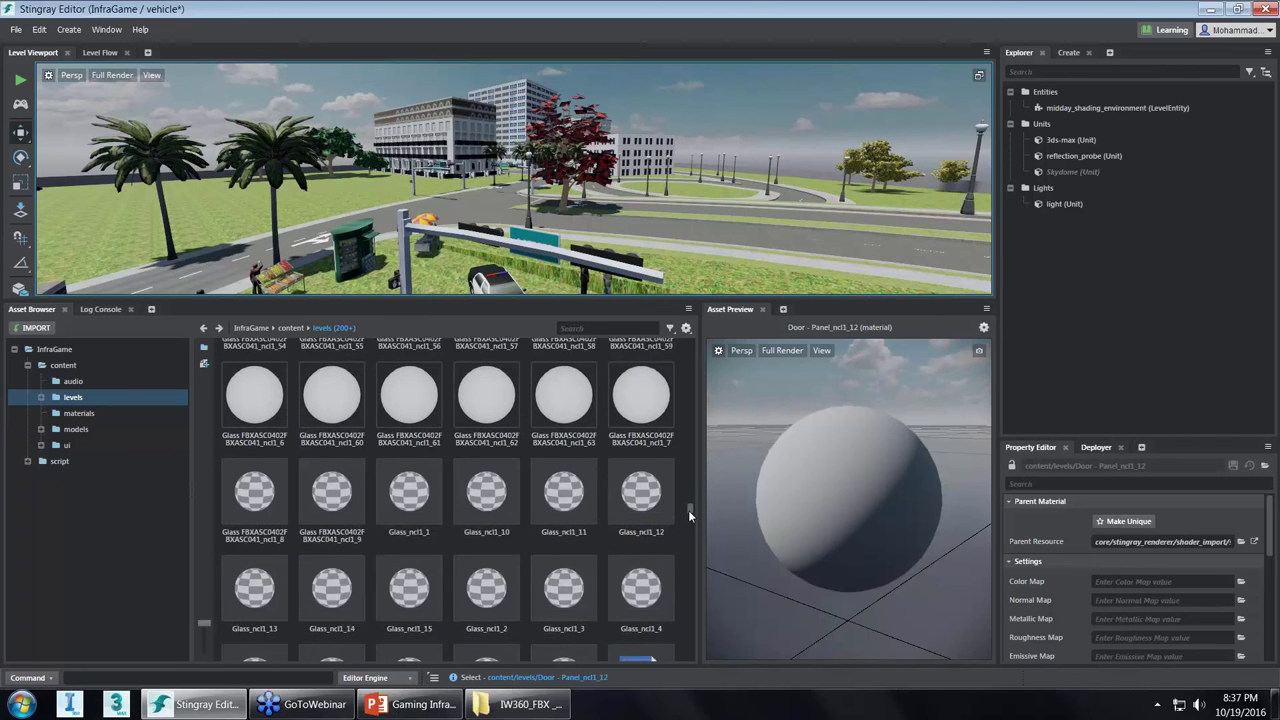
{"action": "scroll", "coordinate": [688, 511], "scroll_direction": "down", "scroll_amount": 1}
{"action": "scroll", "coordinate": [689, 513], "scroll_direction": "down", "scroll_amount": 1}
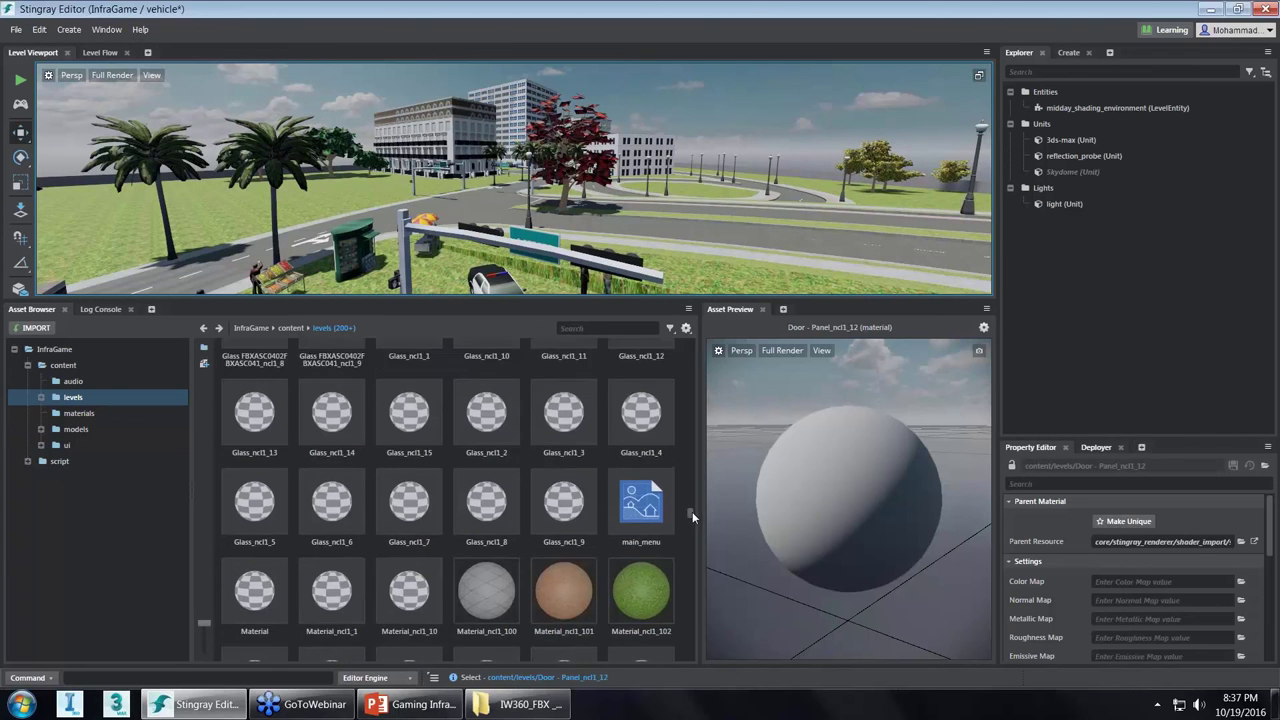
{"action": "left_click_drag", "start_coordinate": [692, 511], "coordinate": [692, 521]}
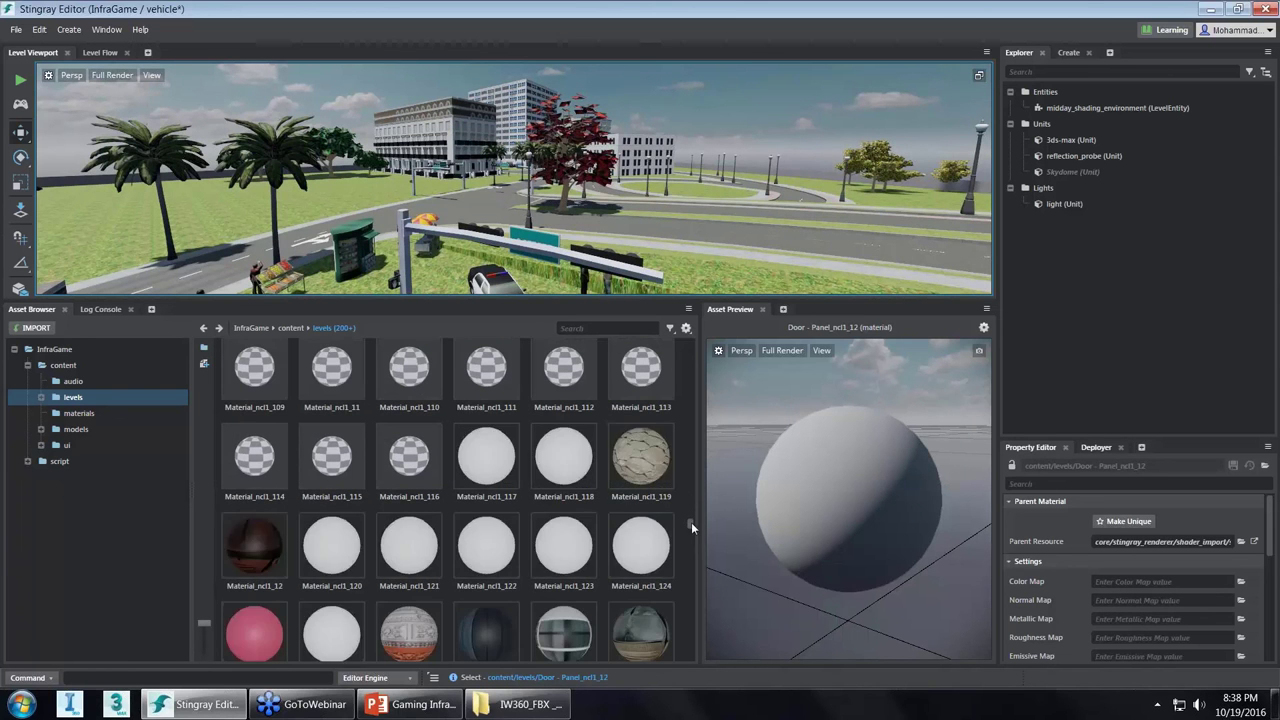
{"action": "left_click_drag", "start_coordinate": [691, 522], "coordinate": [691, 530]}
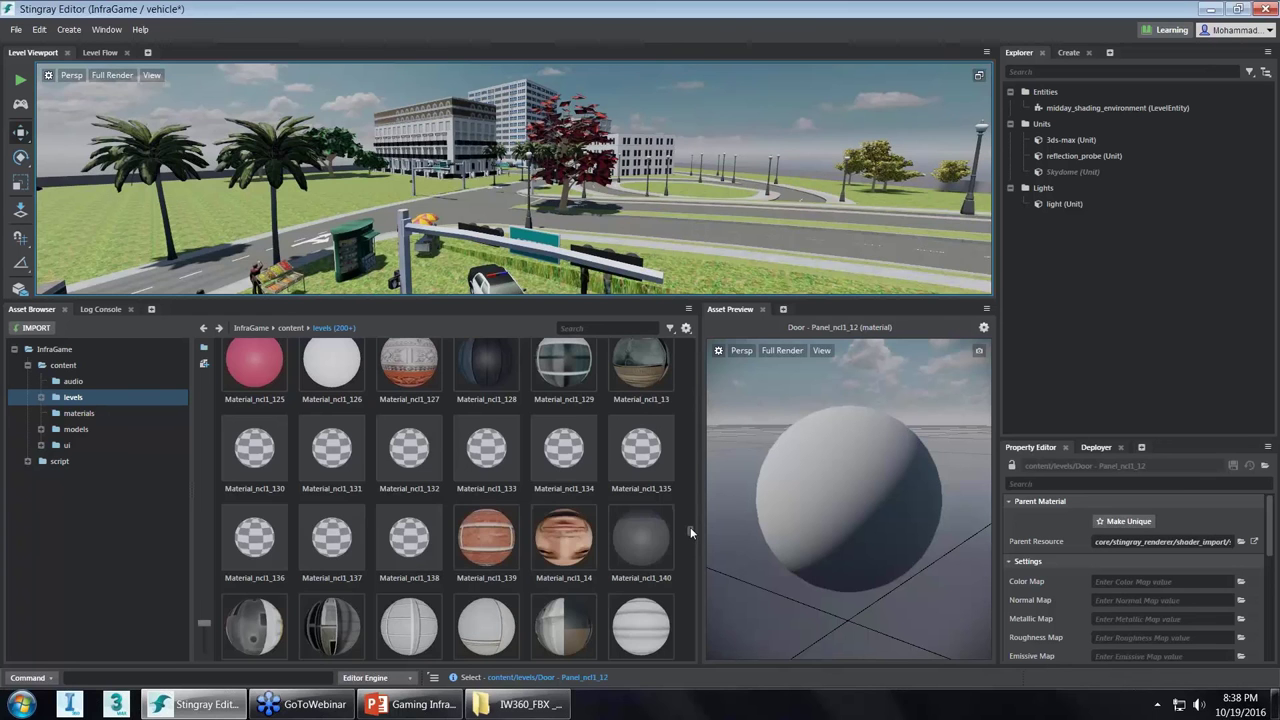
{"action": "left_click_drag", "start_coordinate": [690, 528], "coordinate": [690, 537]}
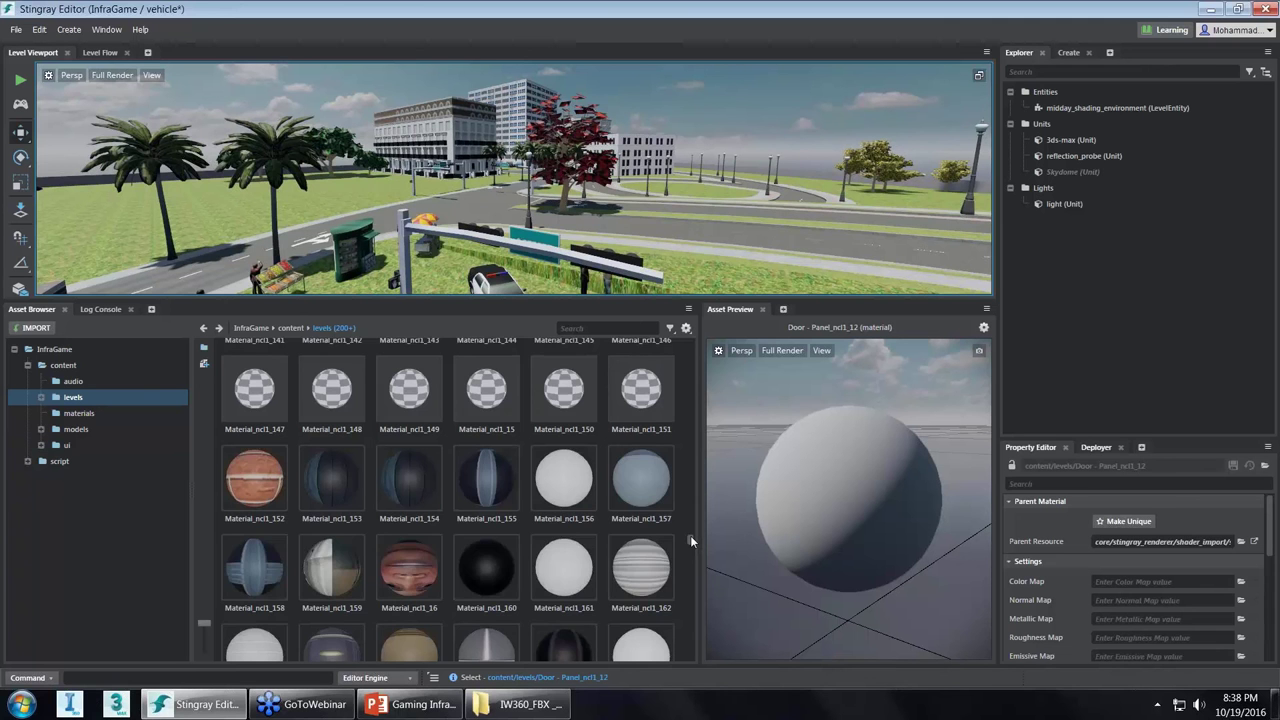
{"action": "left_click_drag", "start_coordinate": [691, 536], "coordinate": [691, 548]}
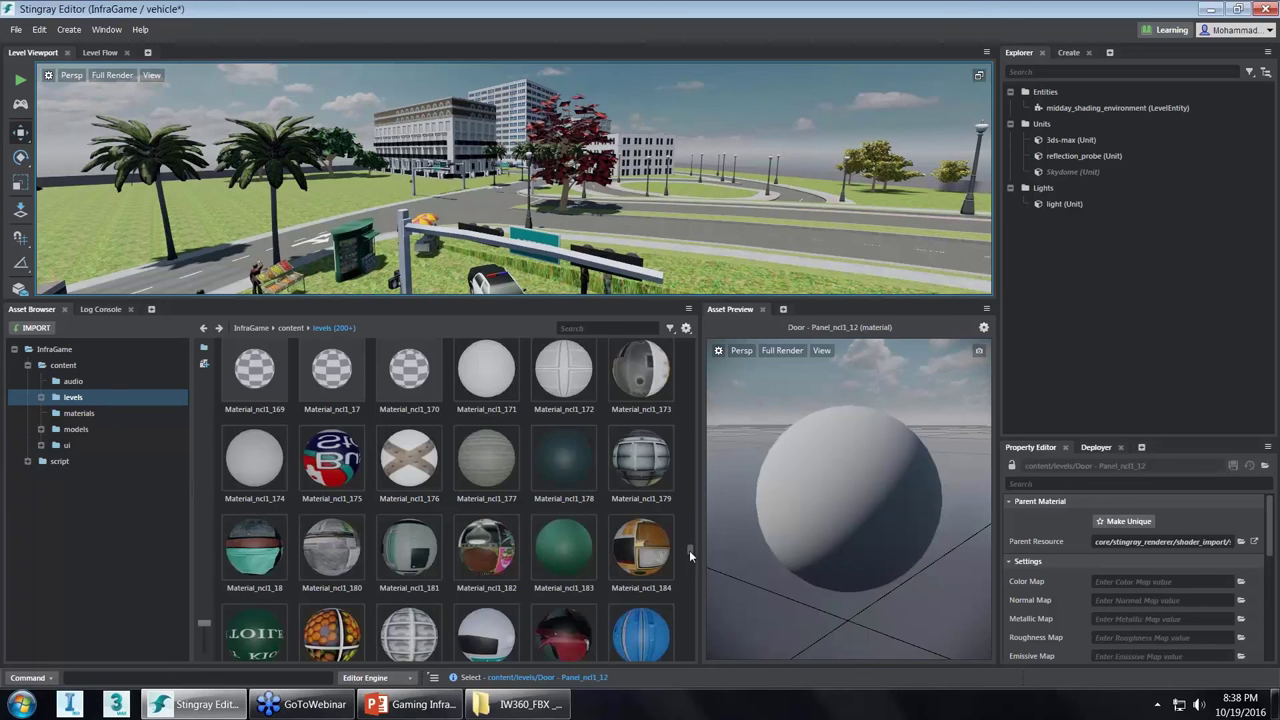
{"action": "left_click_drag", "start_coordinate": [690, 548], "coordinate": [690, 558]}
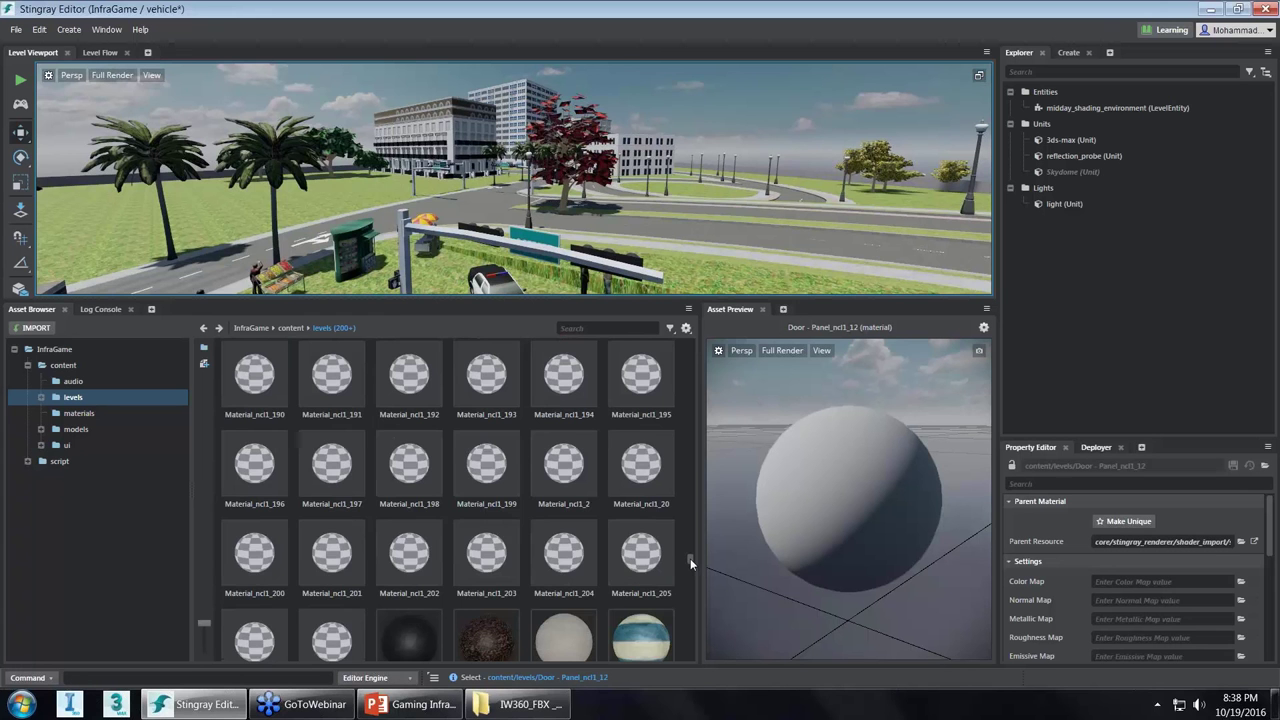
{"action": "left_click_drag", "start_coordinate": [690, 558], "coordinate": [690, 564]}
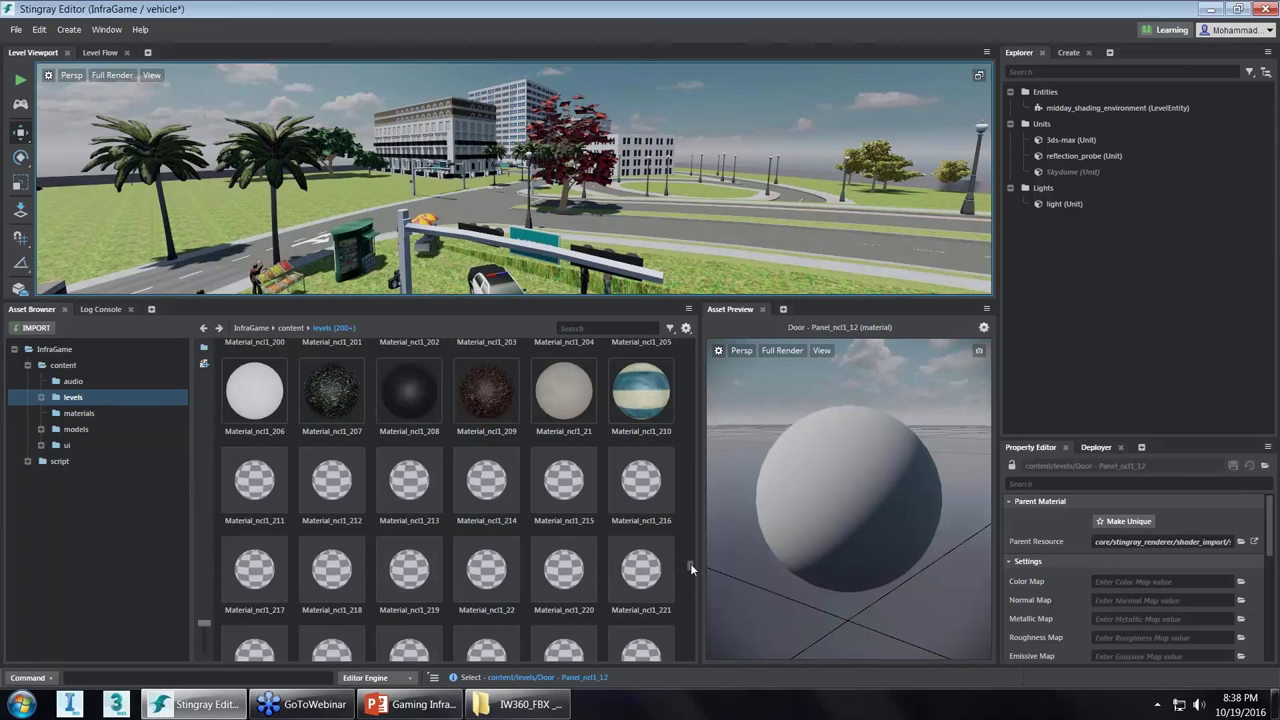
{"action": "left_click_drag", "start_coordinate": [690, 564], "coordinate": [690, 600]}
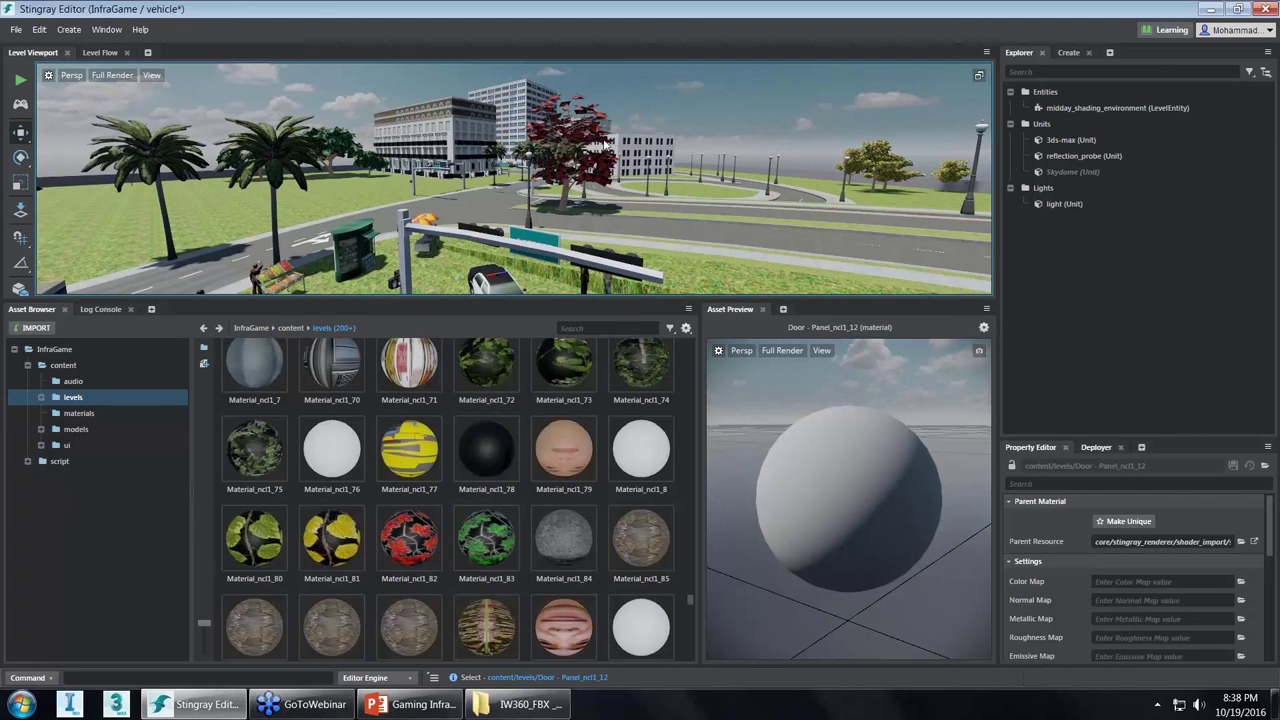
Preview the red-leaf material Material_ncl1_82 and enable Use Color Map Alpha and Use Roughness Map for it.
{"action": "left_click", "coordinate": [414, 541]}
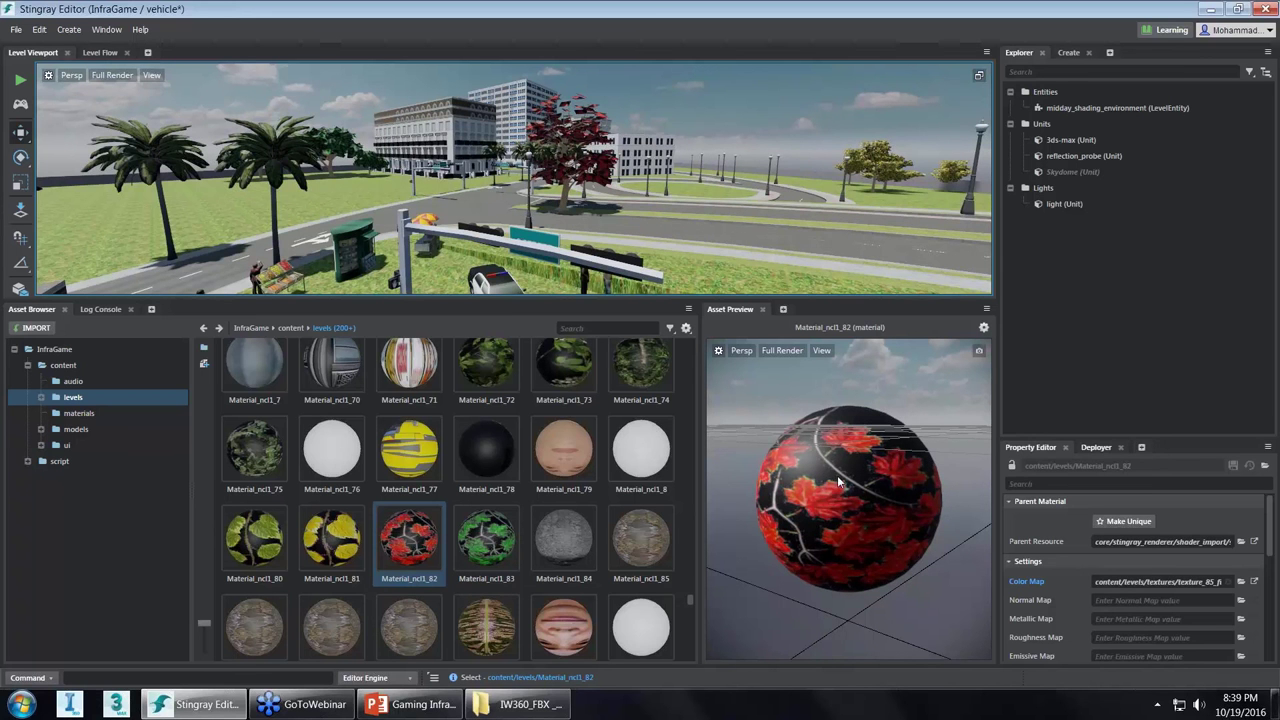
{"action": "left_click_drag", "start_coordinate": [1124, 437], "coordinate": [1126, 241]}
{"action": "mouse_move", "coordinate": [857, 480]}
{"action": "left_mouse_down"}
{"action": "mouse_move", "coordinate": [933, 524]}
{"action": "mouse_move", "coordinate": [972, 515]}
{"action": "mouse_move", "coordinate": [958, 495]}
{"action": "mouse_move", "coordinate": [868, 460]}
{"action": "left_mouse_up"}
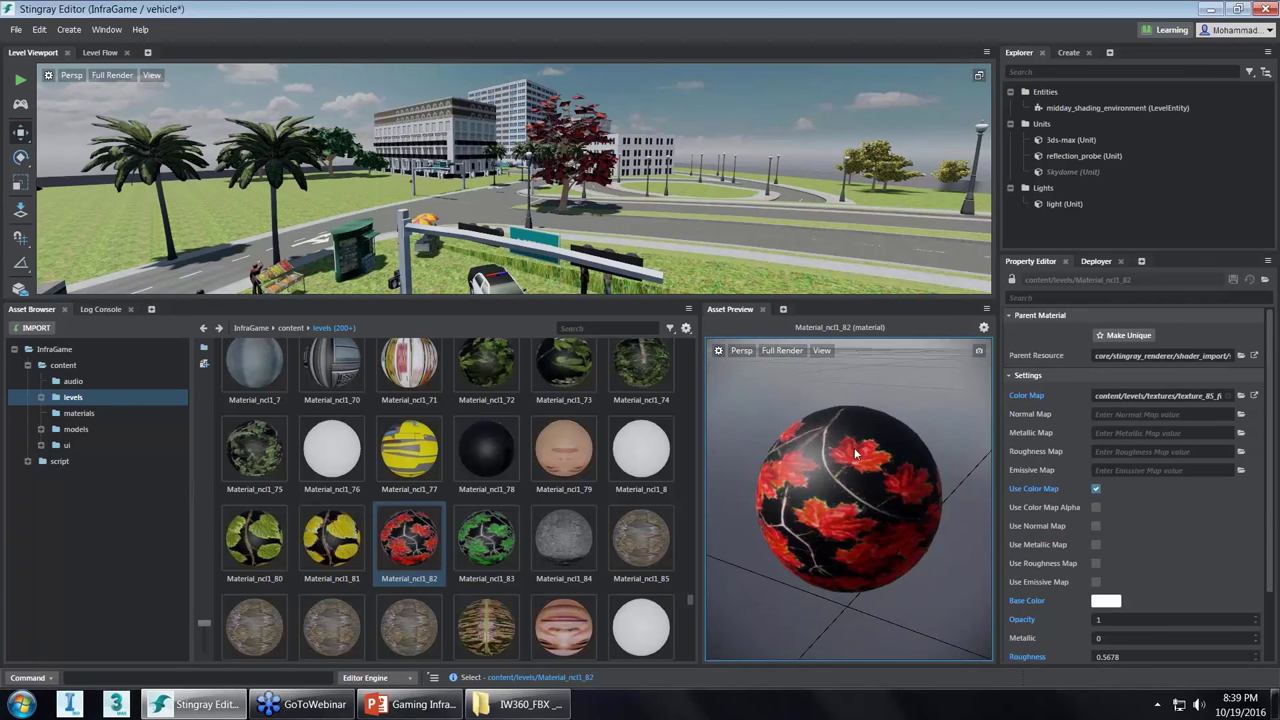
{"action": "left_click", "coordinate": [1096, 508]}
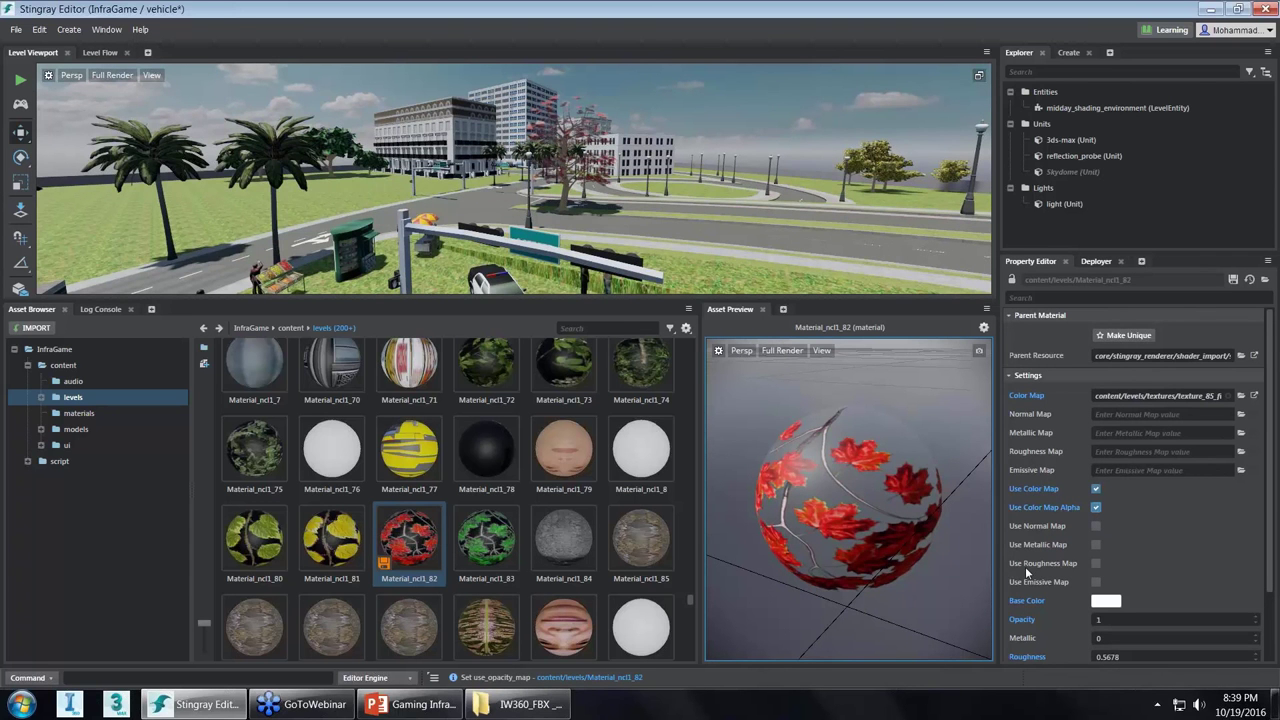
{"action": "left_click", "coordinate": [1096, 564]}
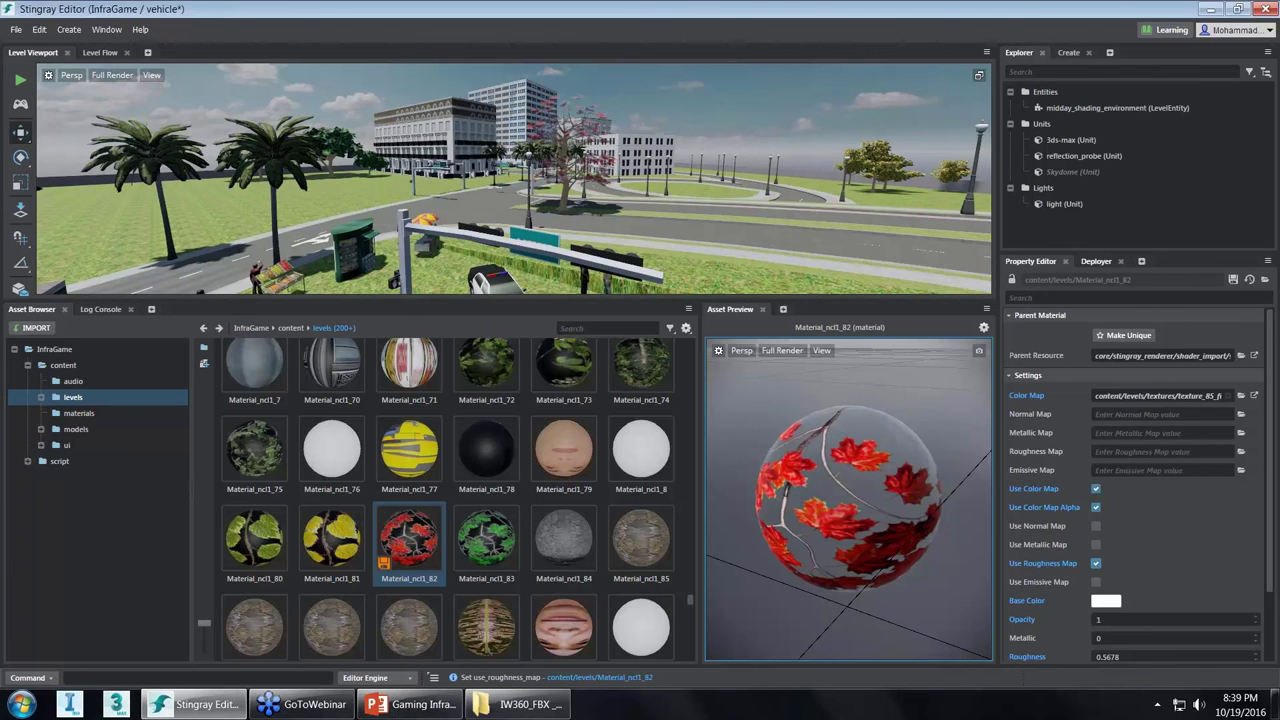
Make Material_ncl1_82 unique and open its shader graph.
{"action": "left_click", "coordinate": [1128, 339]}
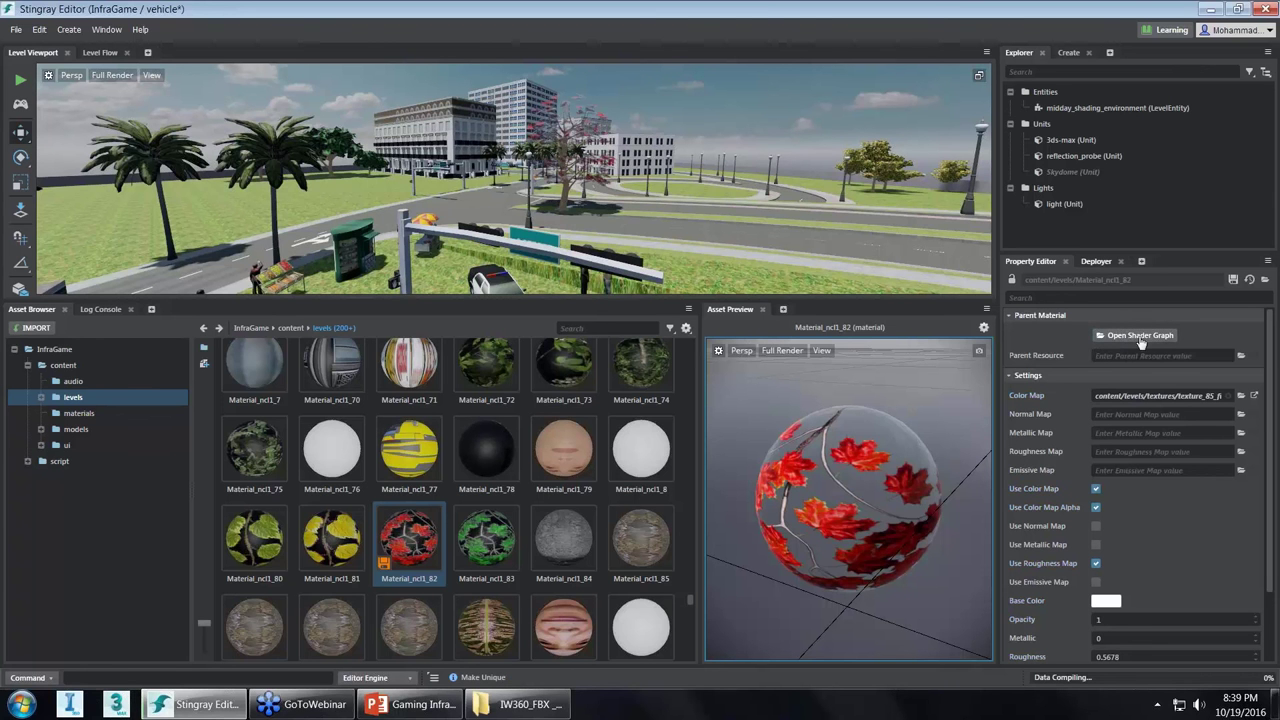
{"action": "left_click", "coordinate": [1107, 337]}
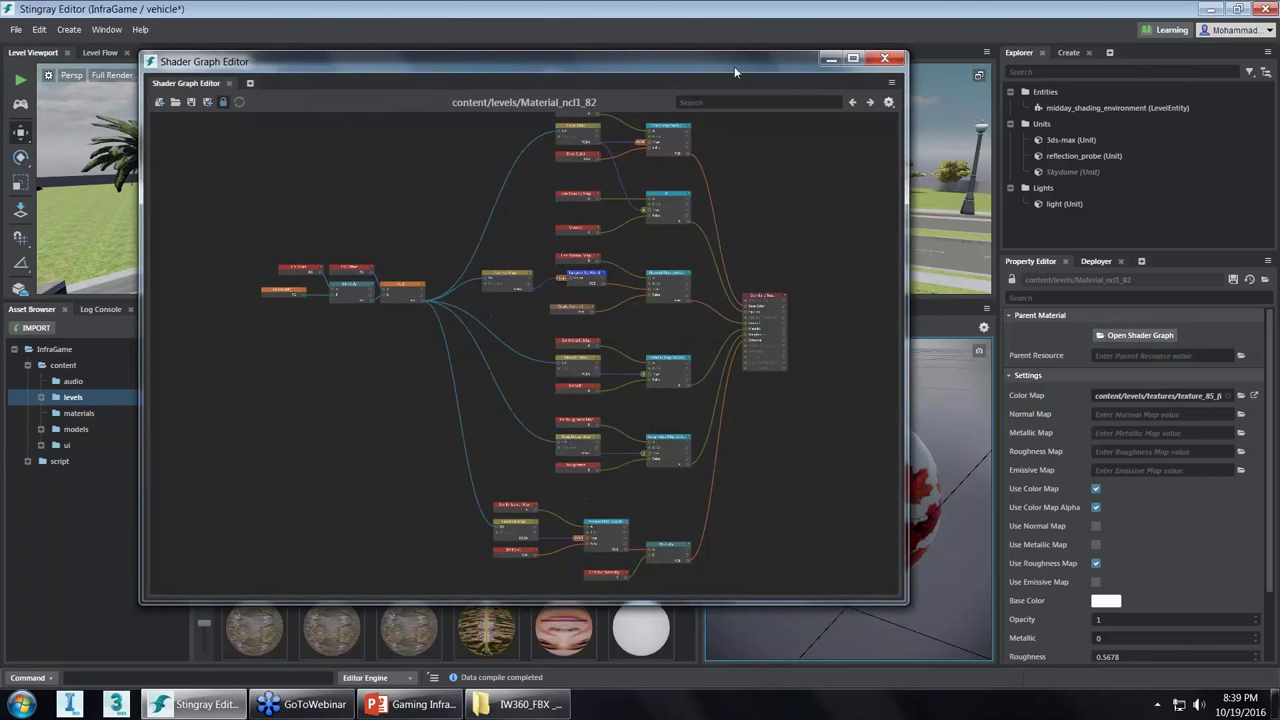
{"action": "left_click_drag", "start_coordinate": [734, 66], "coordinate": [713, 109]}
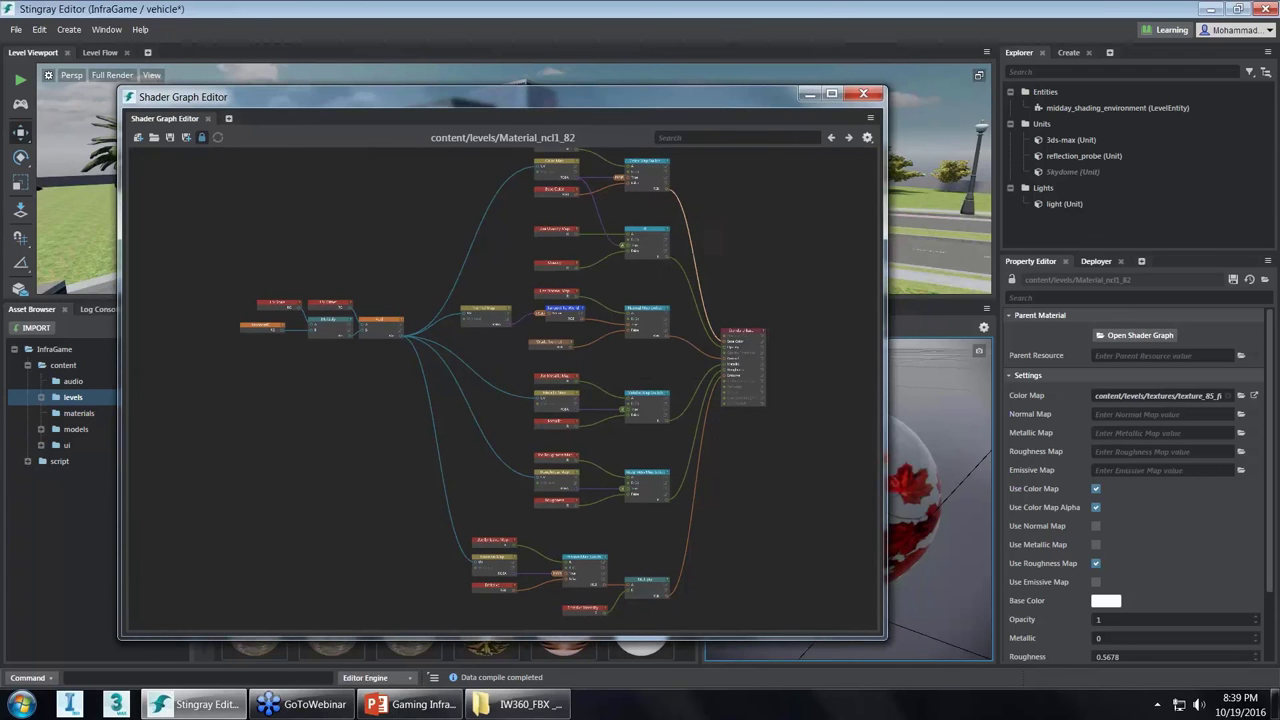
Set the Standard Base node's blend mode to Transparent Fade and face culling to None (double sided), and close the shader graph.
{"action": "left_click", "coordinate": [738, 330]}
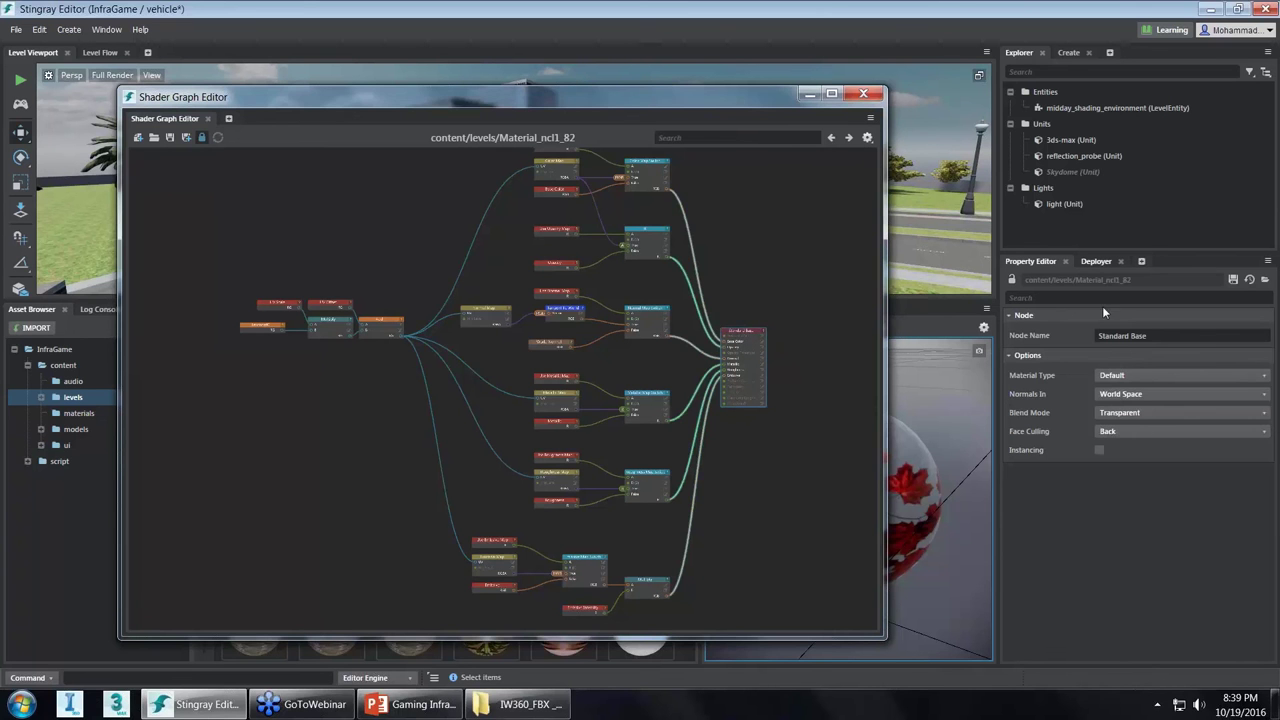
{"action": "left_click", "coordinate": [1150, 413]}
{"action": "left_click", "coordinate": [1160, 445]}
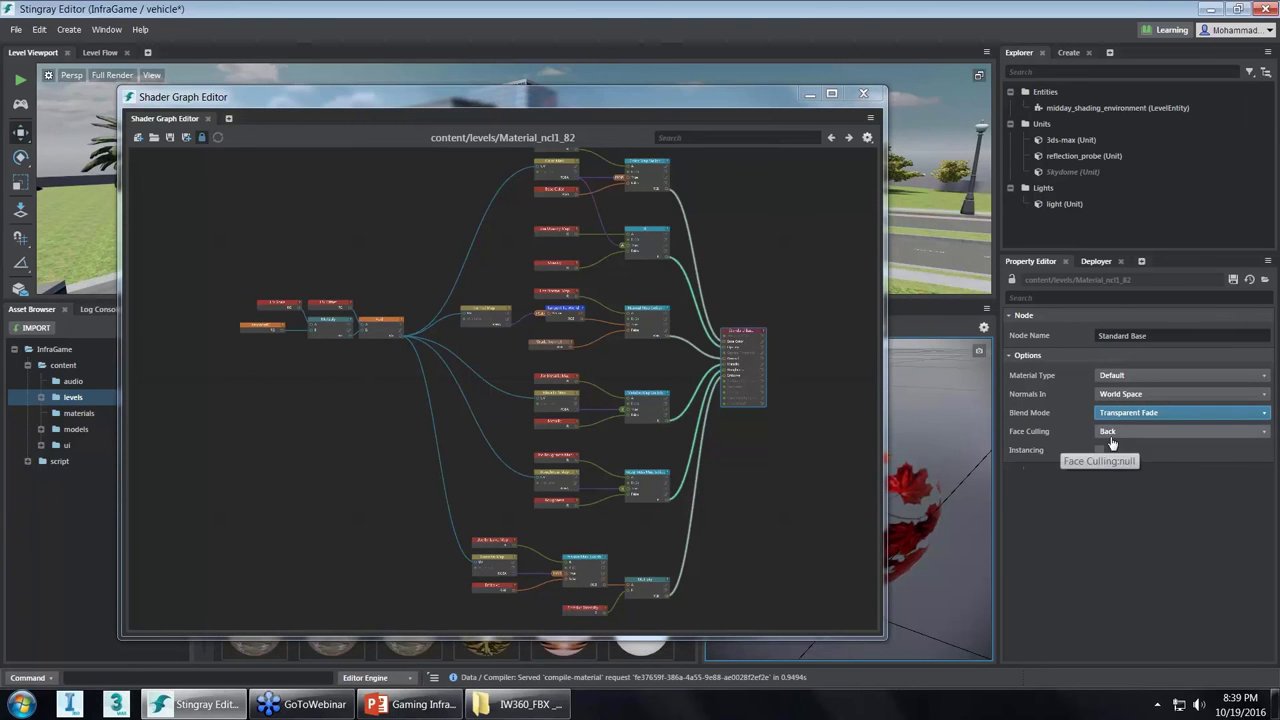
{"action": "left_click", "coordinate": [1140, 431]}
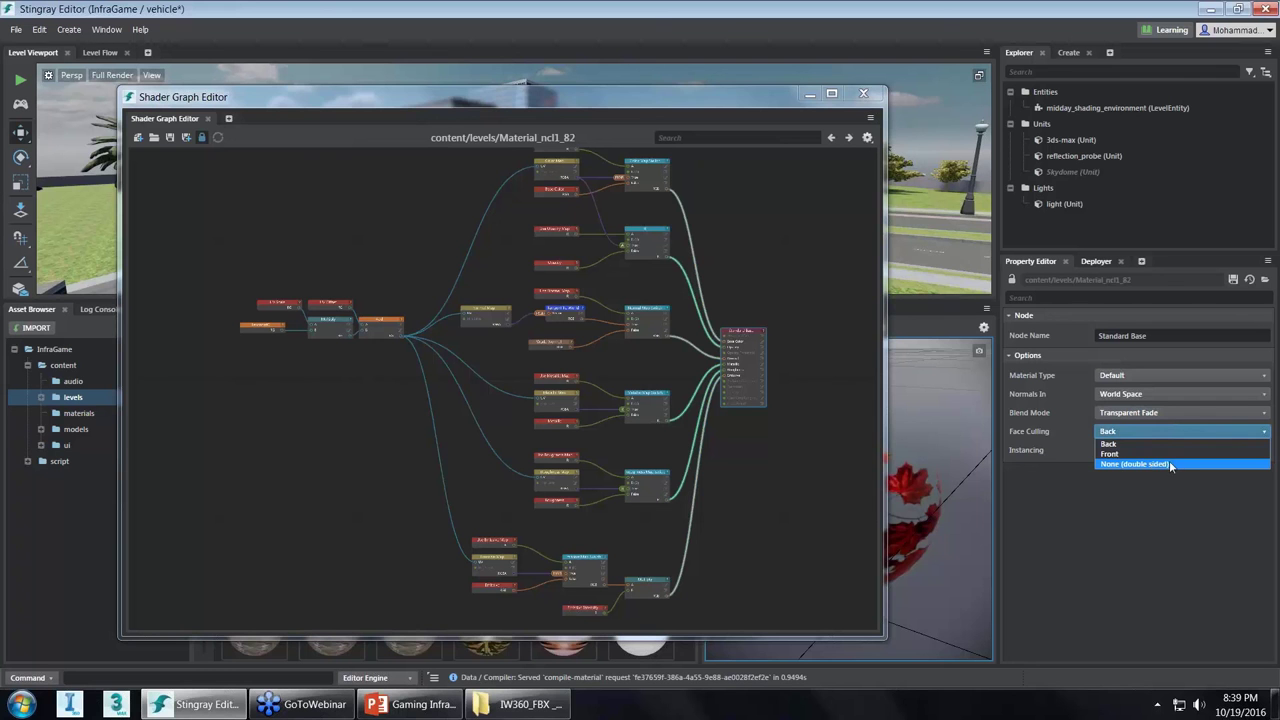
{"action": "left_click", "coordinate": [1150, 464]}
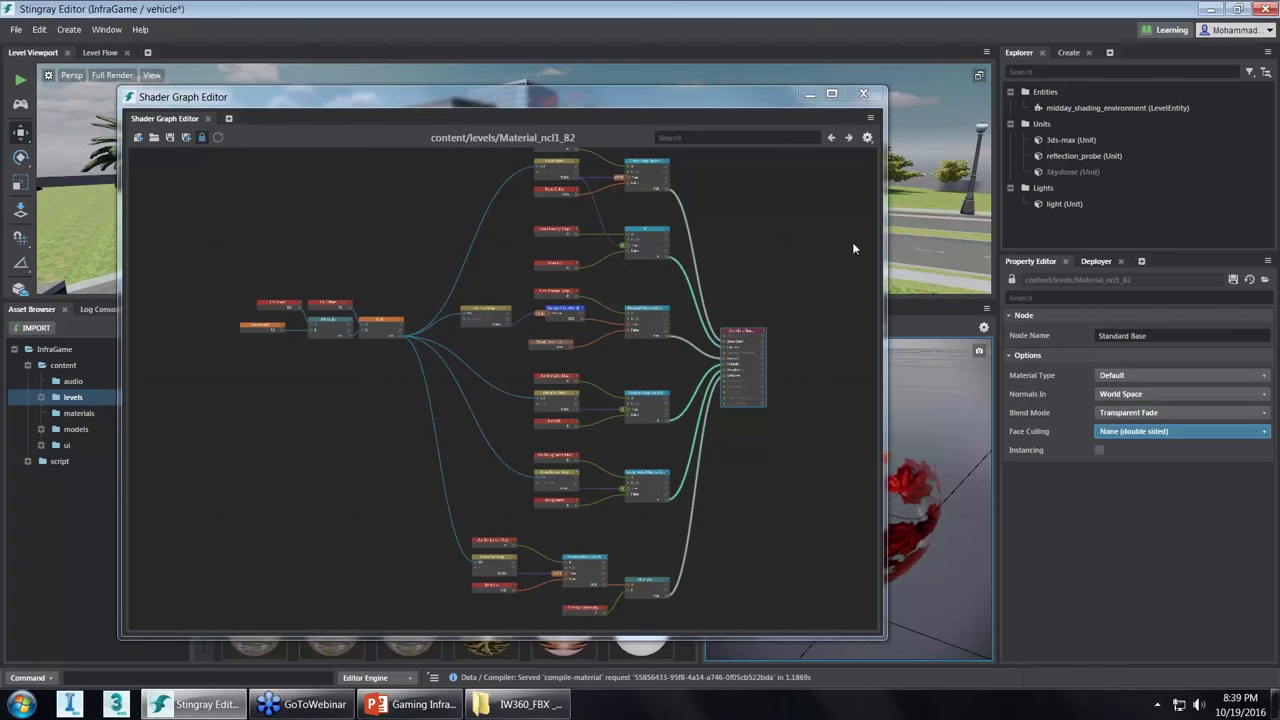
{"action": "left_click", "coordinate": [863, 96]}
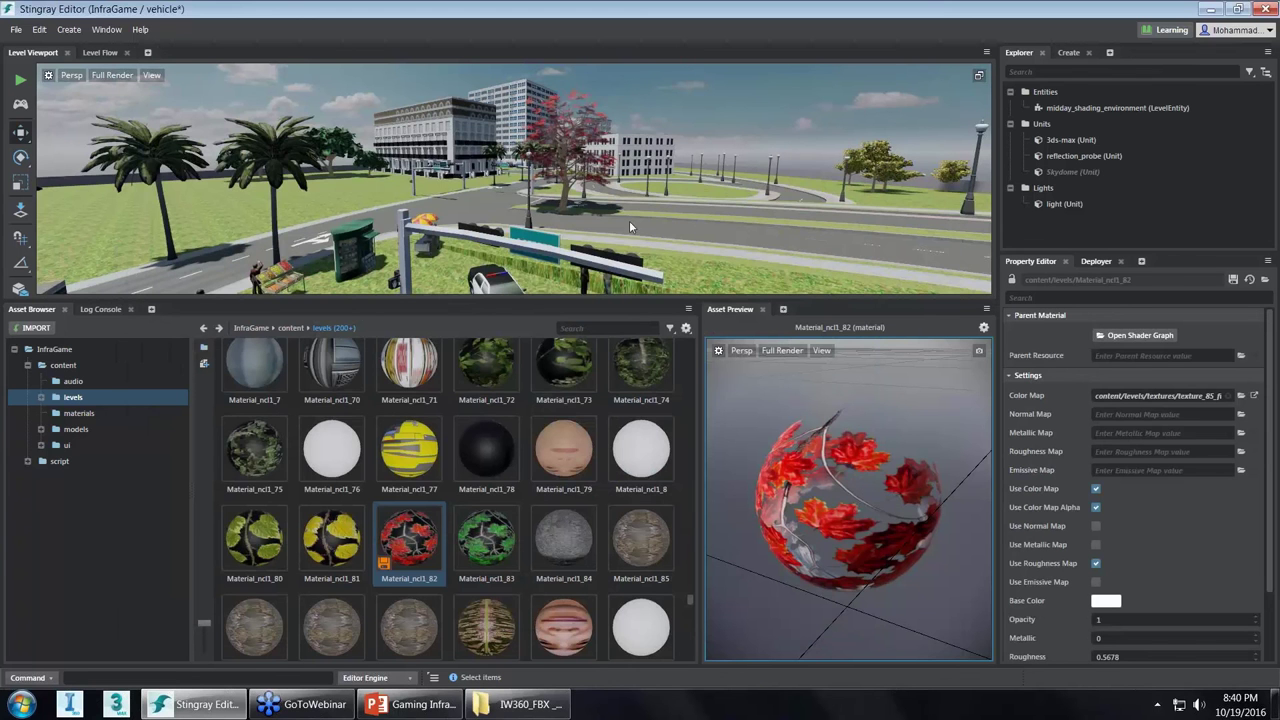
Enlarge the level viewport to see the red tree, and preview the green-leaf material Material_ncl1_72.
{"action": "left_click_drag", "start_coordinate": [633, 300], "coordinate": [637, 483]}
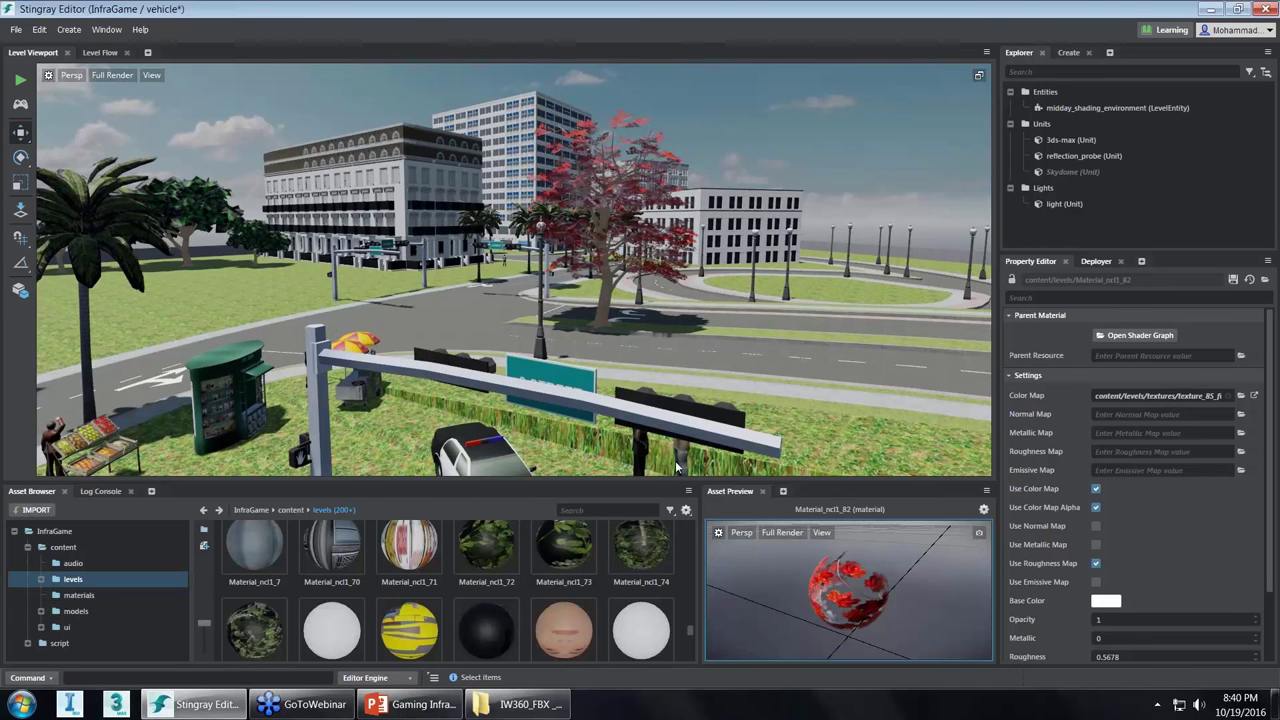
{"action": "left_click", "coordinate": [497, 560]}
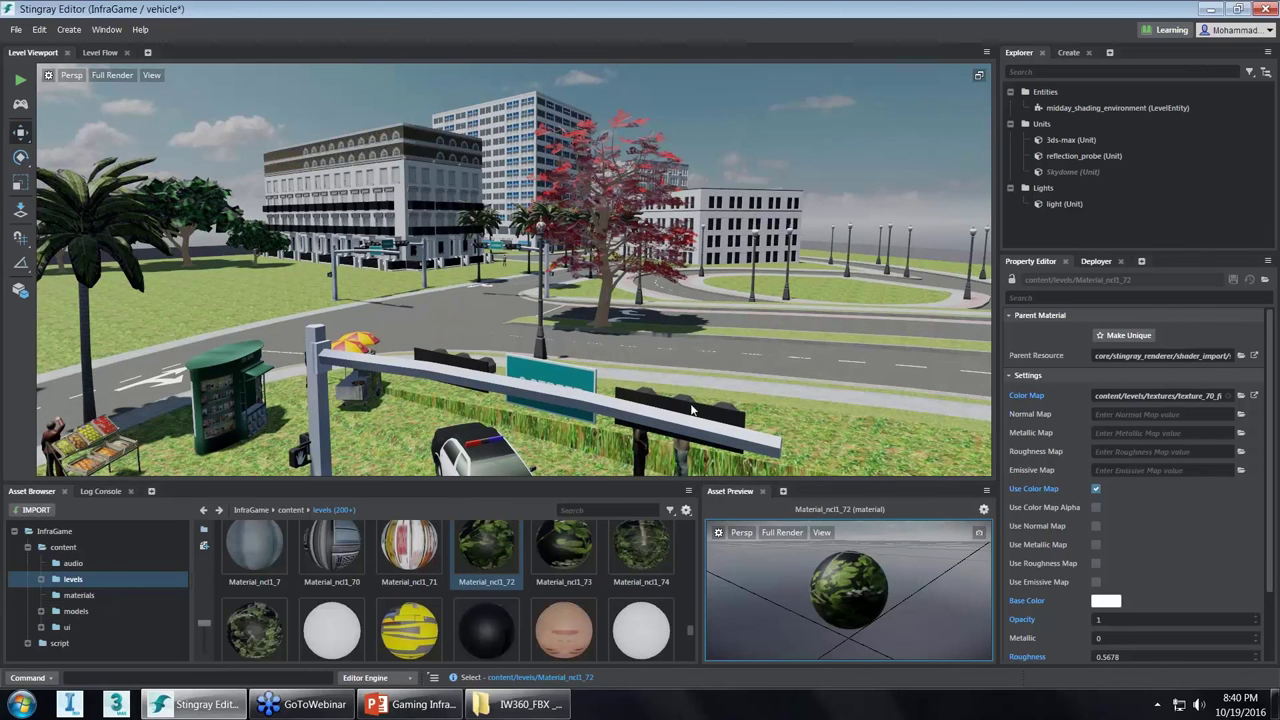
View the city model as a whole in the level and select the 3ds-max unit.
{"action": "left_click_drag", "start_coordinate": [782, 202], "coordinate": [797, 391], "text": "alt"}
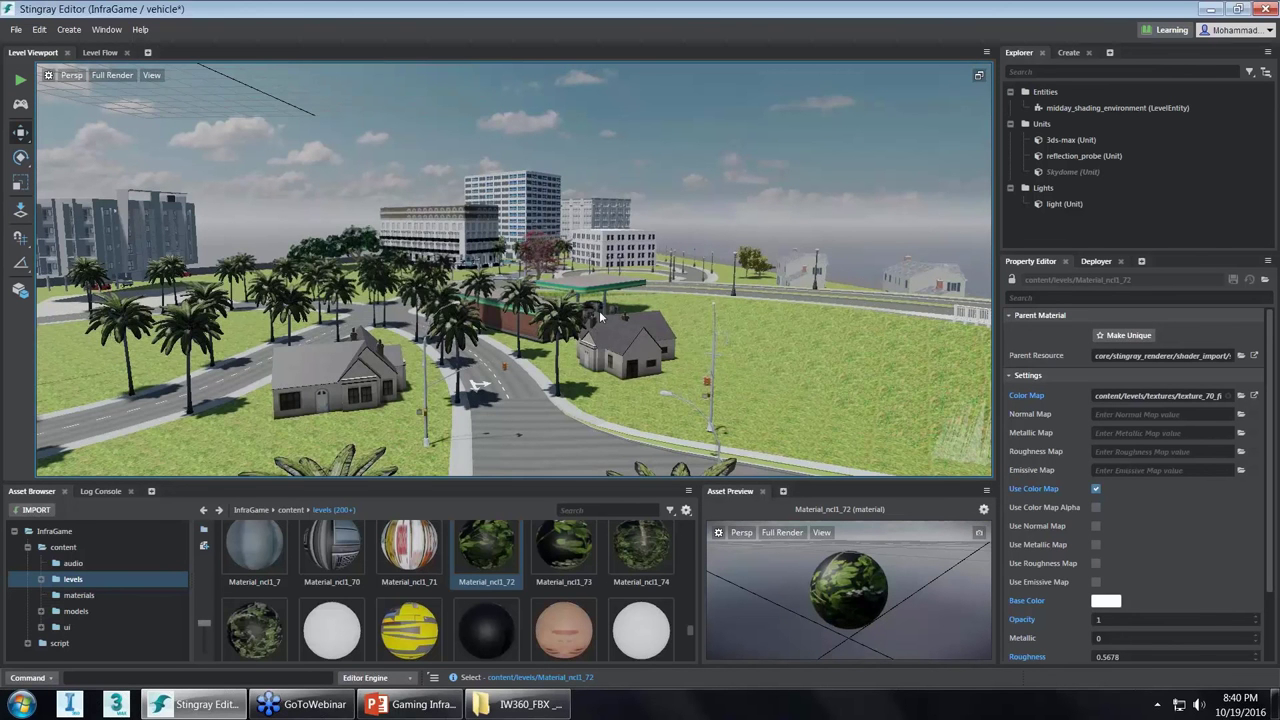
{"action": "key", "text": "f"}
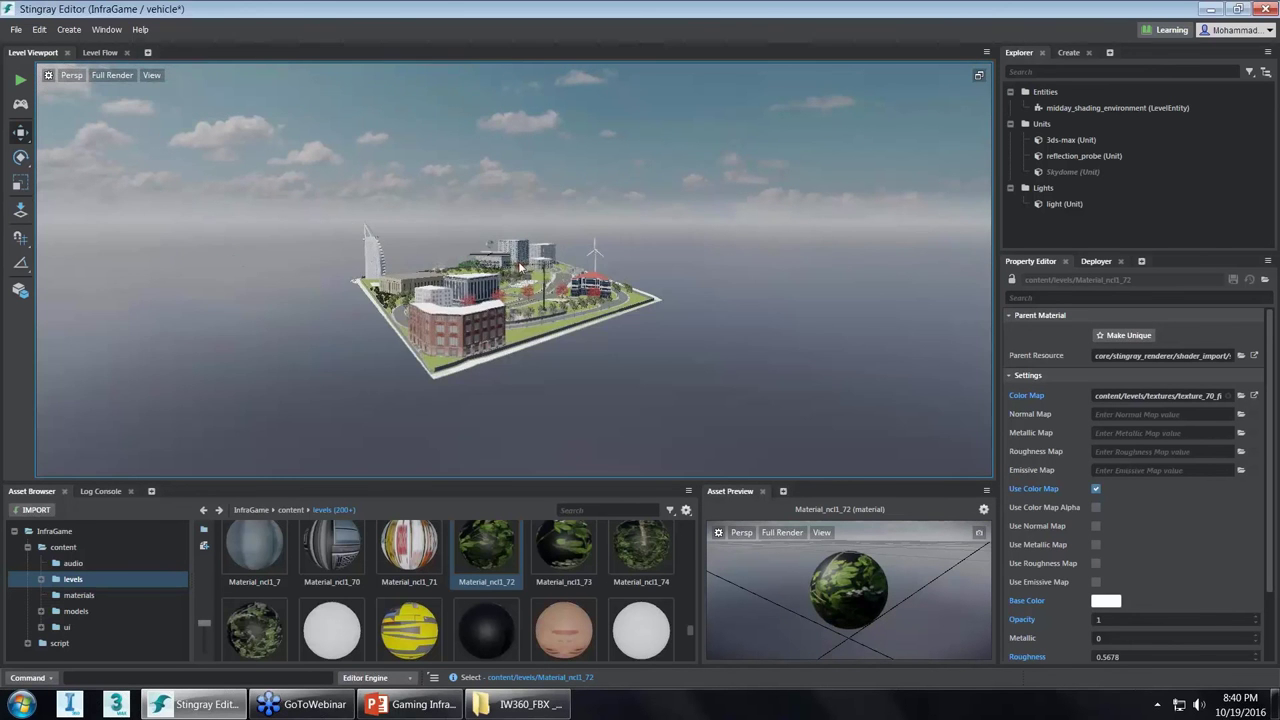
{"action": "right_click_drag", "start_coordinate": [518, 261], "coordinate": [573, 357], "text": "alt"}
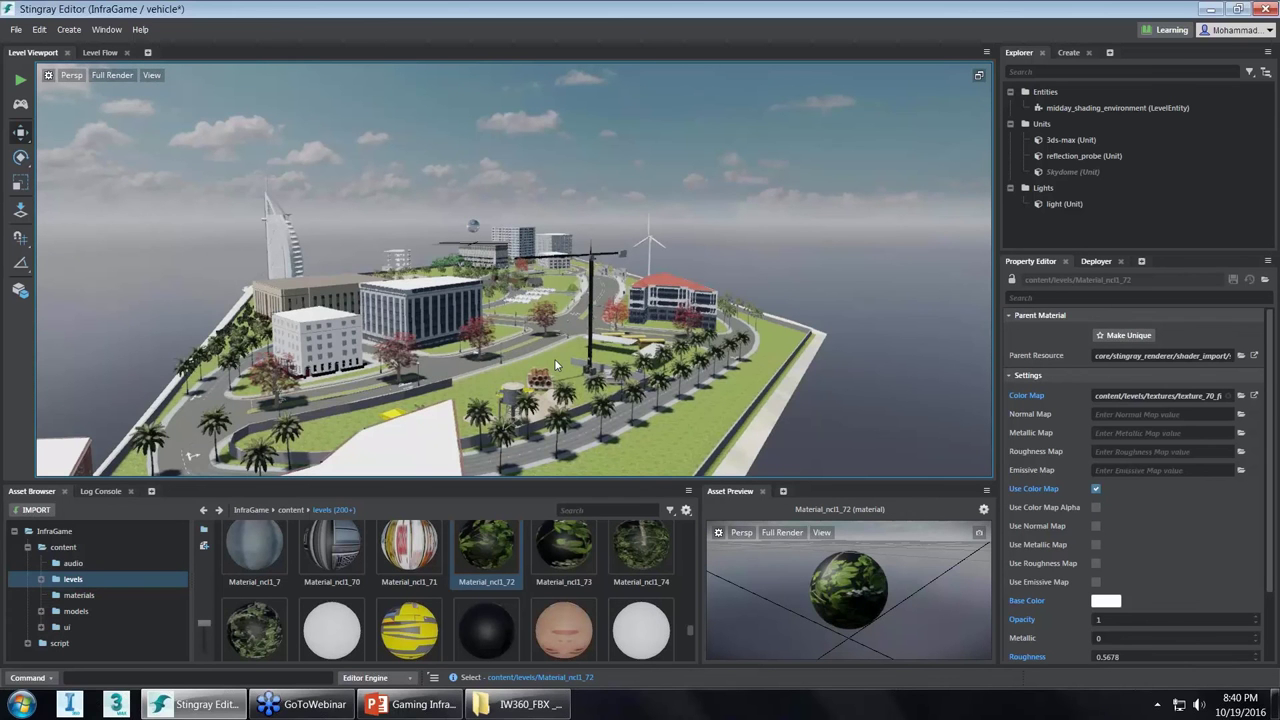
{"action": "left_click", "coordinate": [554, 358]}
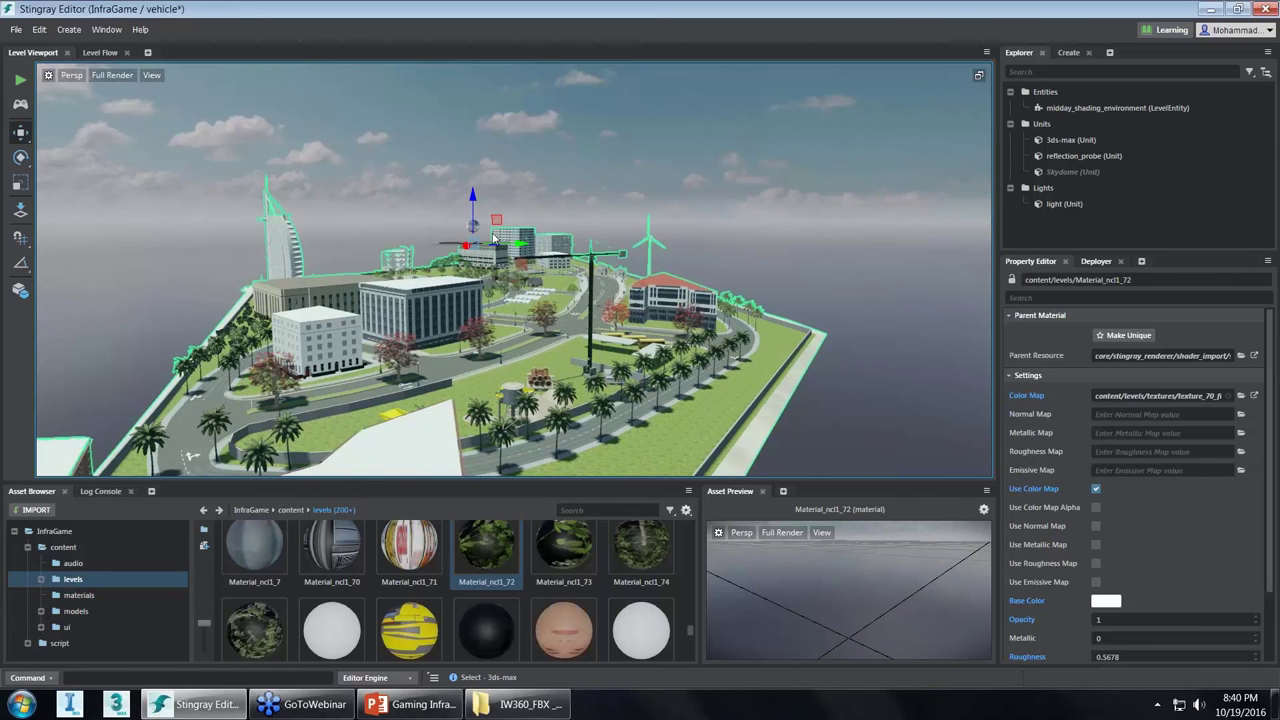
{"action": "left_click", "coordinate": [529, 325]}
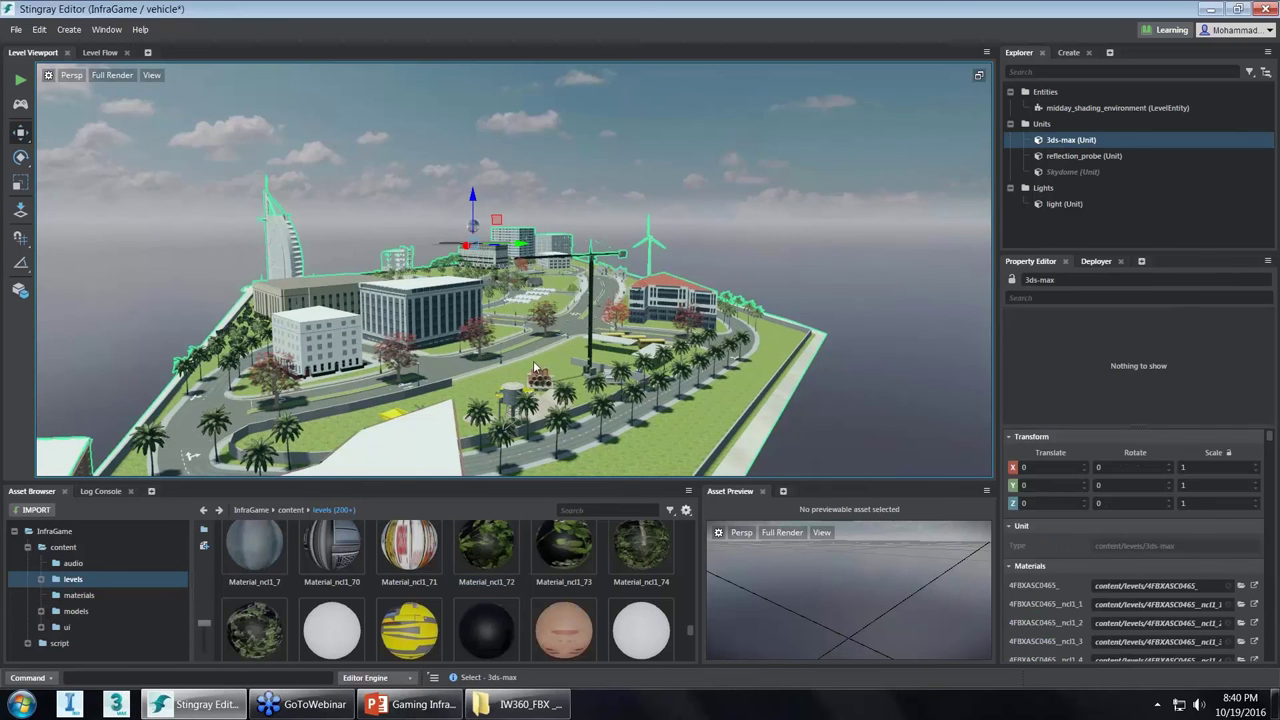
Open the 3ds-max unit in the Unit Editor and bring its whole city model into closer view.
{"action": "right_click", "coordinate": [561, 280]}
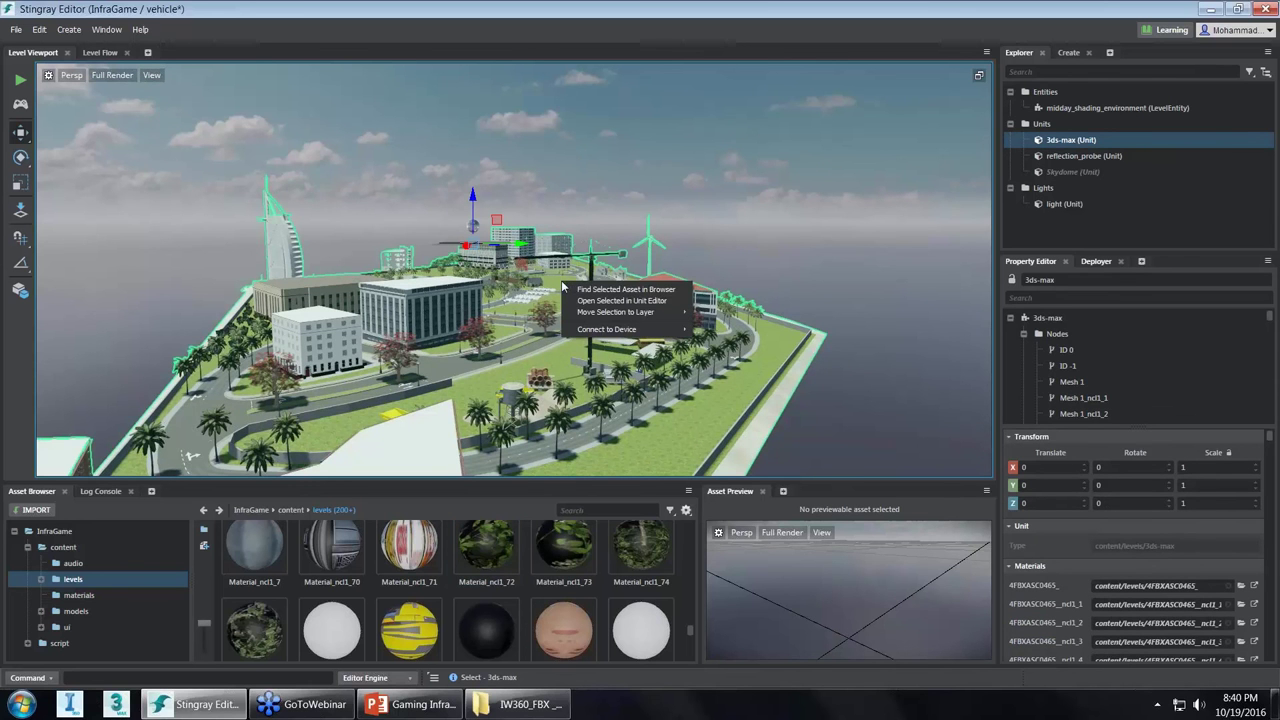
{"action": "left_click", "coordinate": [680, 303]}
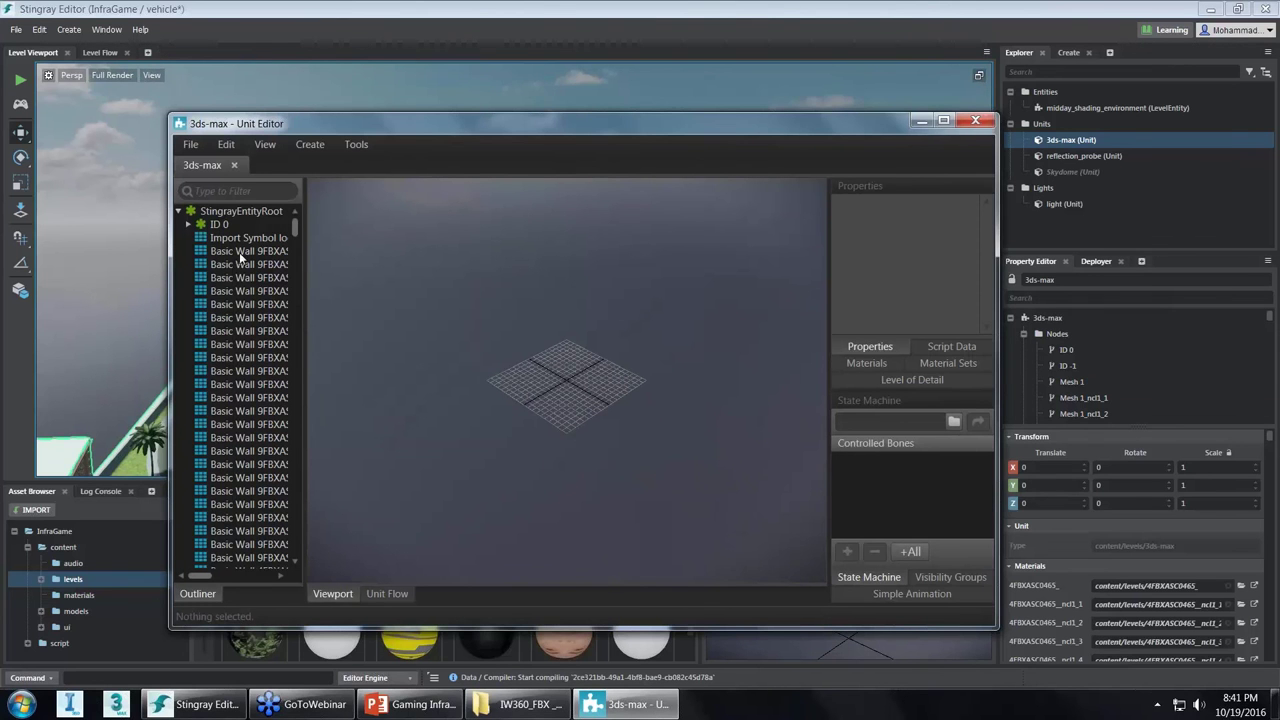
{"action": "mouse_move", "coordinate": [296, 228]}
{"action": "left_mouse_down"}
{"action": "mouse_move", "coordinate": [294, 262]}
{"action": "mouse_move", "coordinate": [295, 222]}
{"action": "left_mouse_up"}
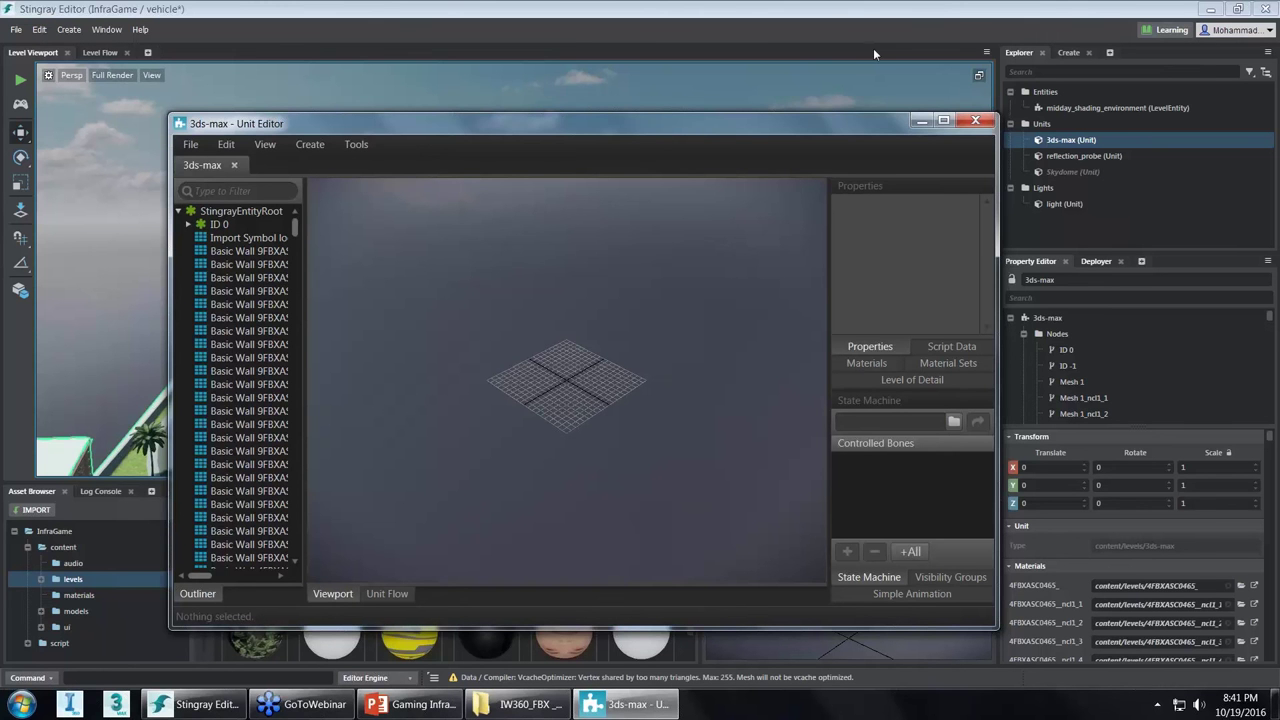
{"action": "left_click_drag", "start_coordinate": [838, 128], "coordinate": [838, 97]}
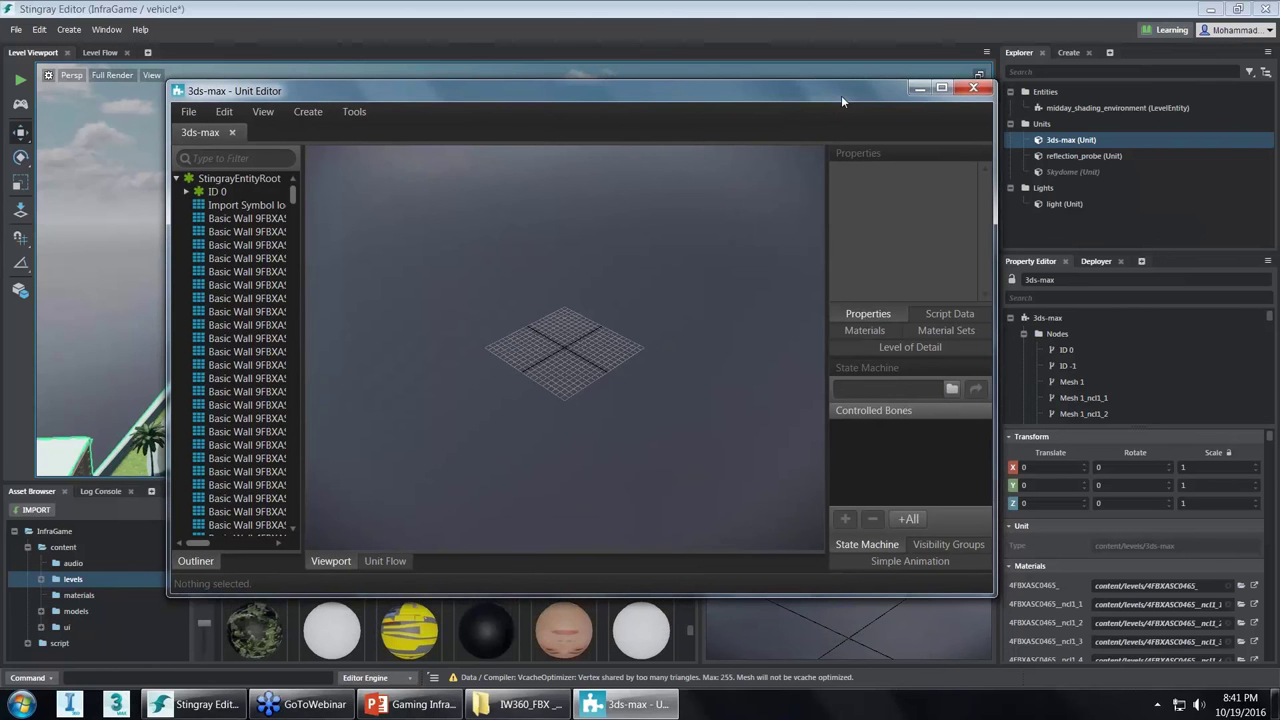
{"action": "left_click_drag", "start_coordinate": [813, 96], "coordinate": [813, 86]}
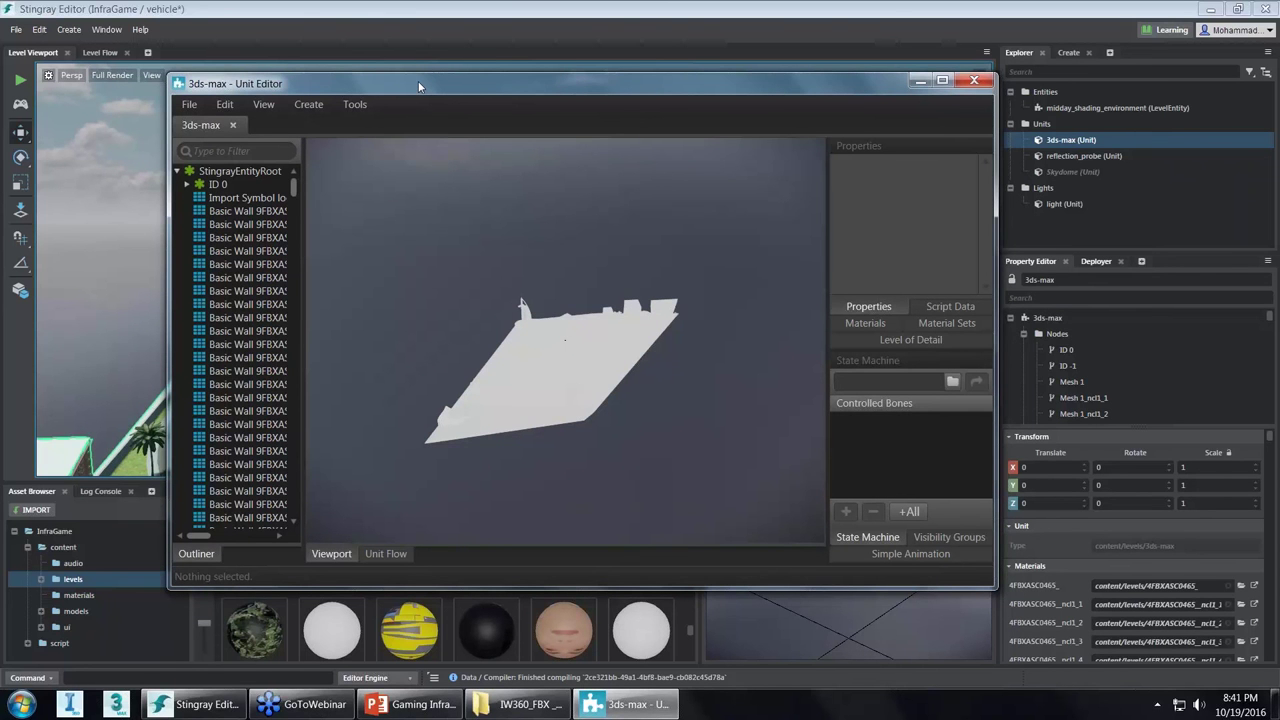
{"action": "scroll", "coordinate": [518, 370], "scroll_direction": "up", "scroll_amount": 2}
{"action": "scroll", "coordinate": [518, 370], "scroll_direction": "up", "scroll_amount": 3}
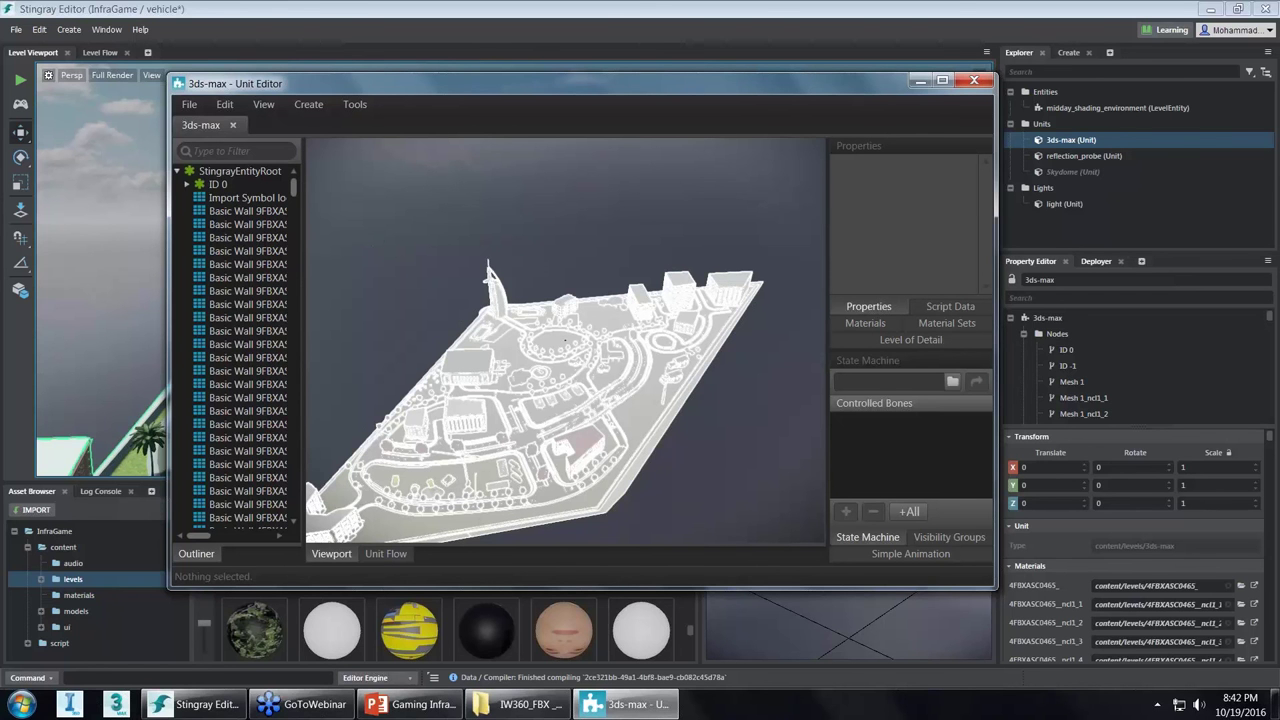
Select all meshes of the 3ds-max unit and create physics actors for them.
{"action": "key", "text": "ctrl+a"}
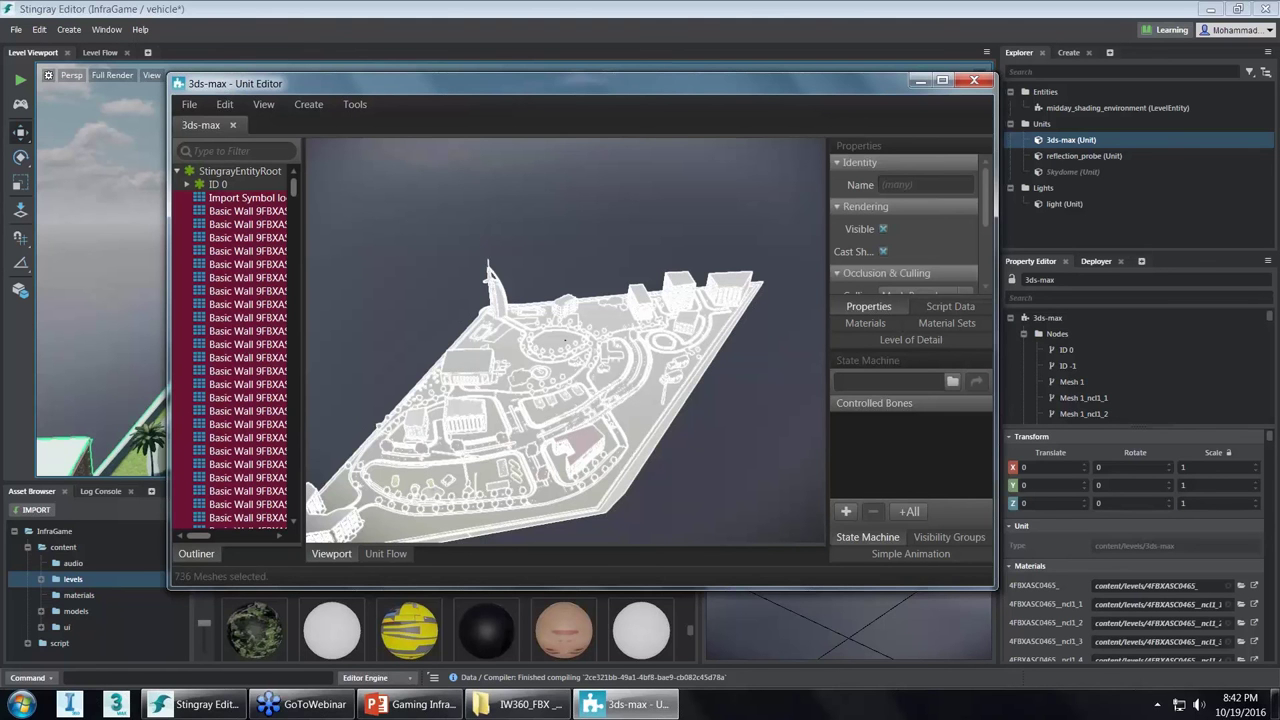
{"action": "left_click", "coordinate": [320, 107]}
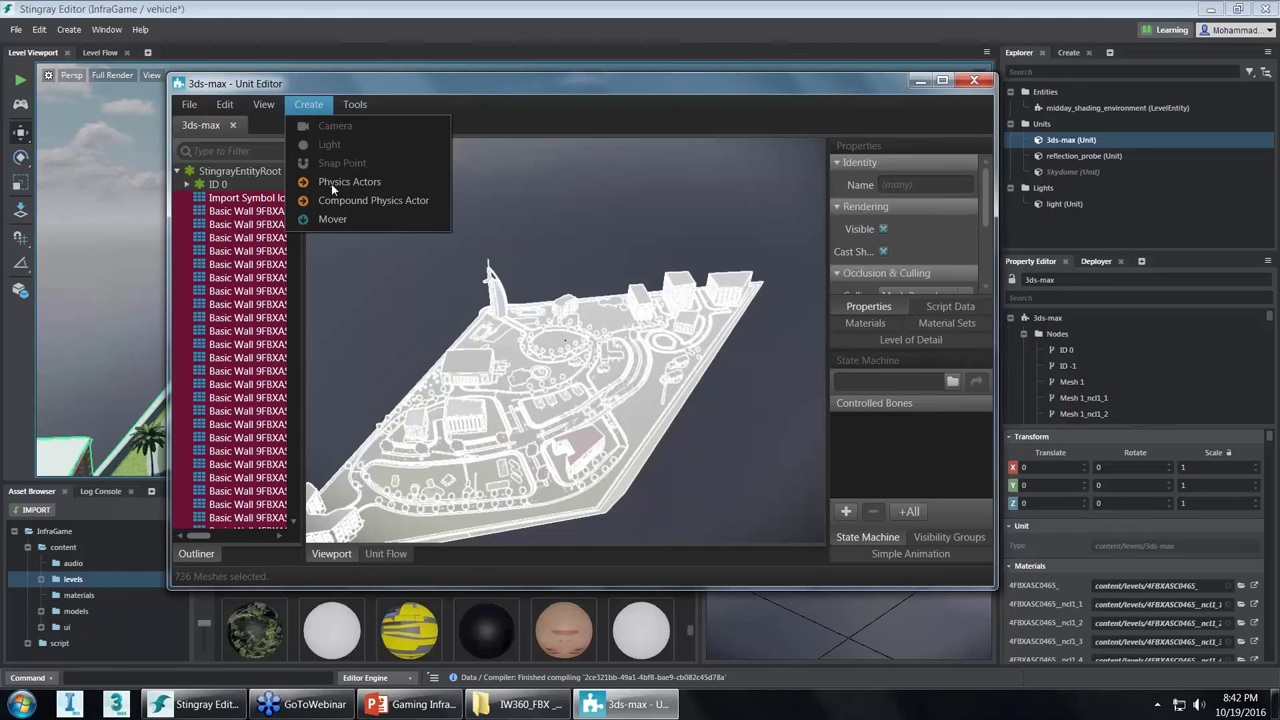
{"action": "left_click", "coordinate": [390, 184]}
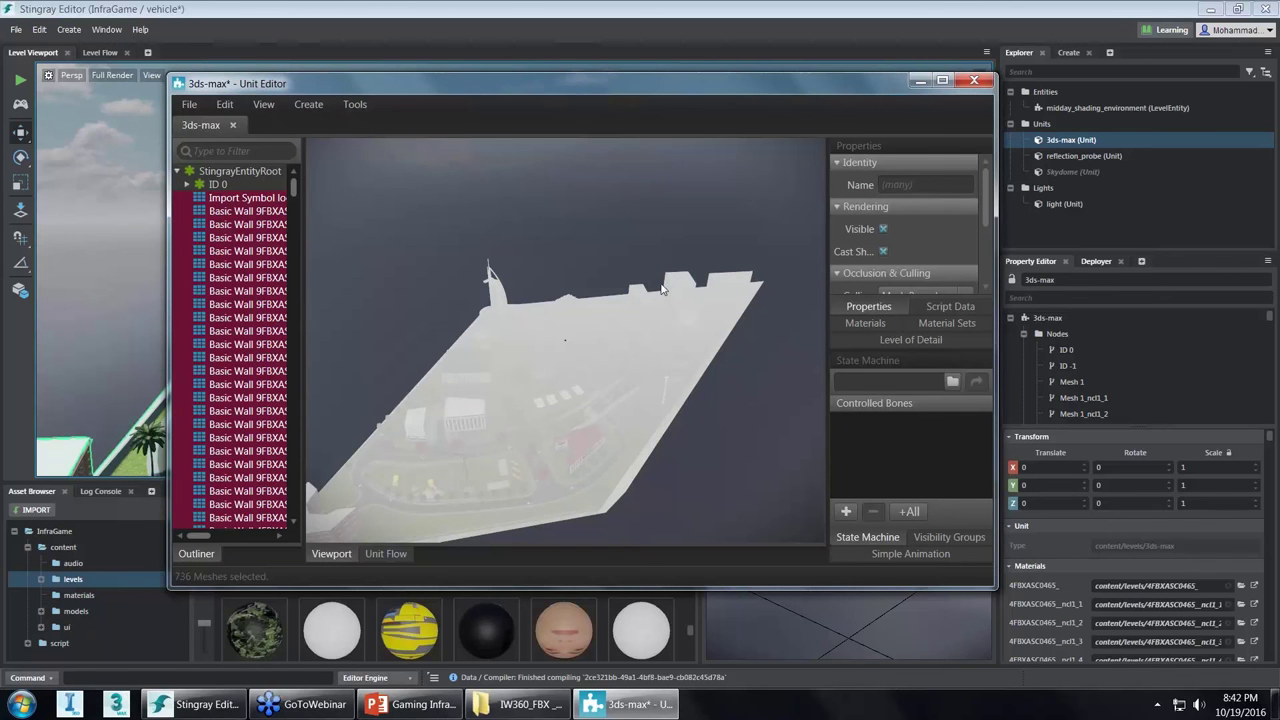
{"action": "left_click", "coordinate": [445, 369]}
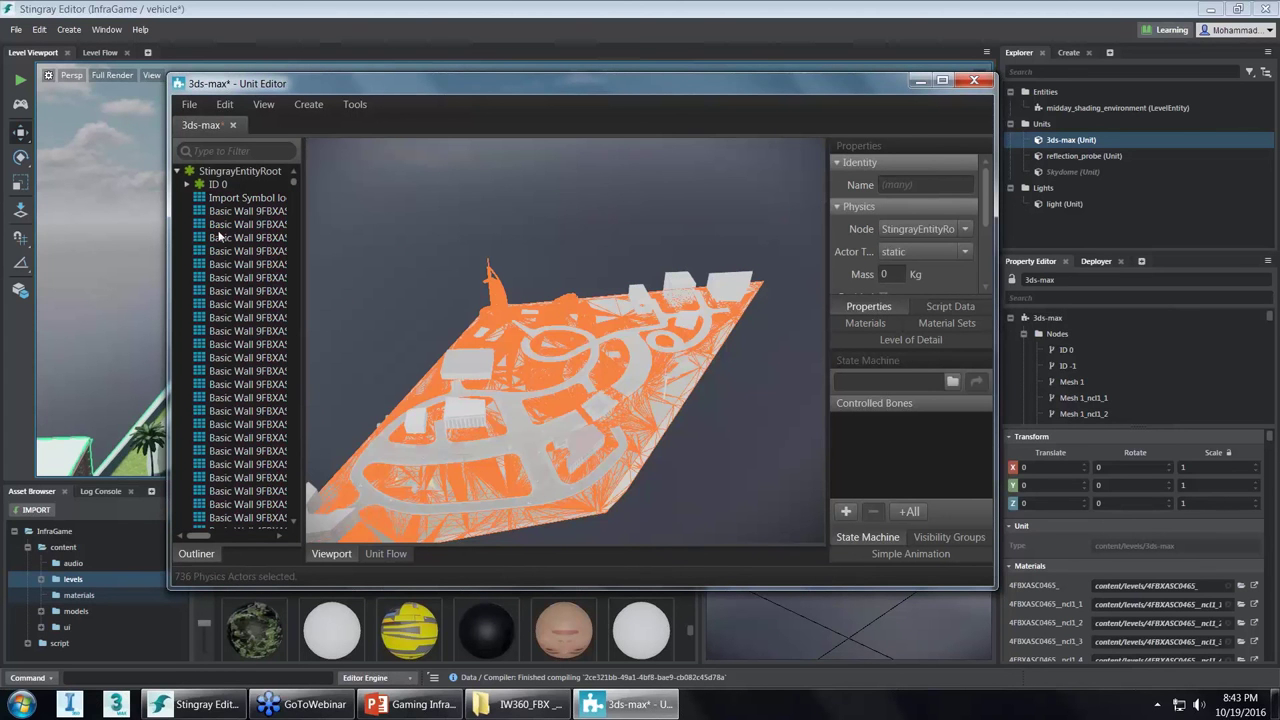
{"action": "left_click", "coordinate": [512, 269]}
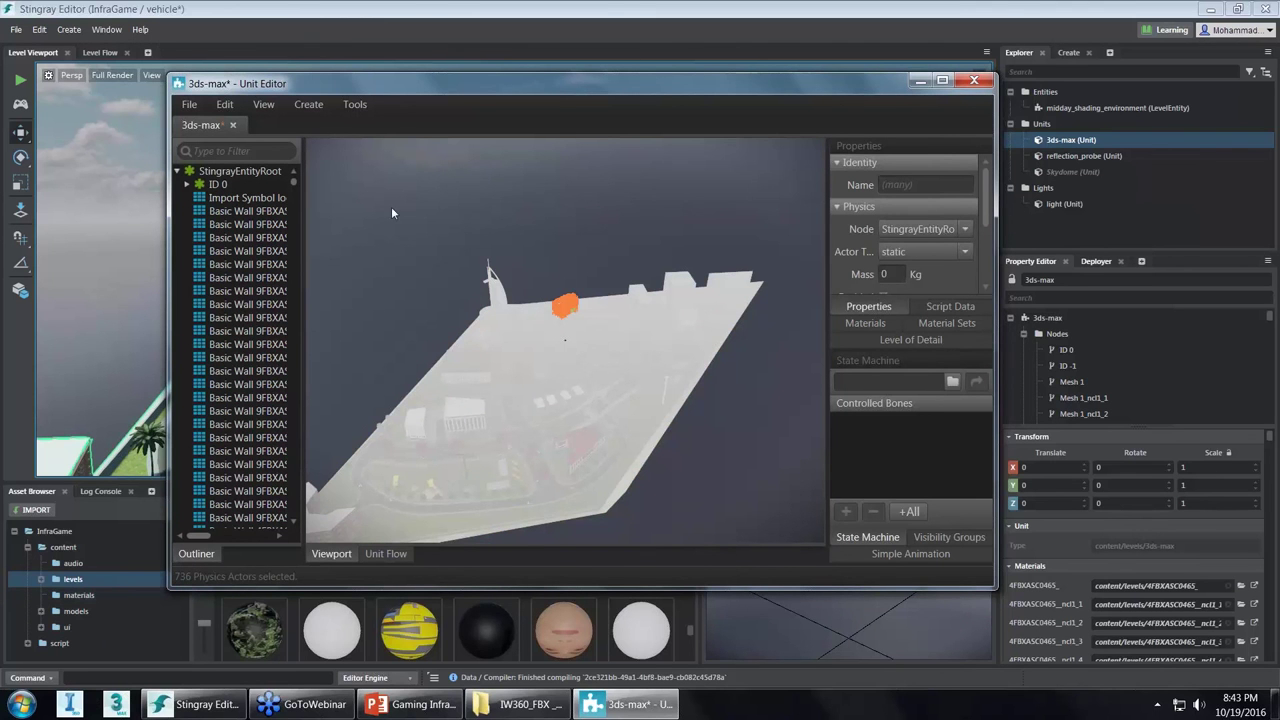
Save all changes to the 3ds-max unit and close the Unit Editor.
{"action": "left_click", "coordinate": [192, 107]}
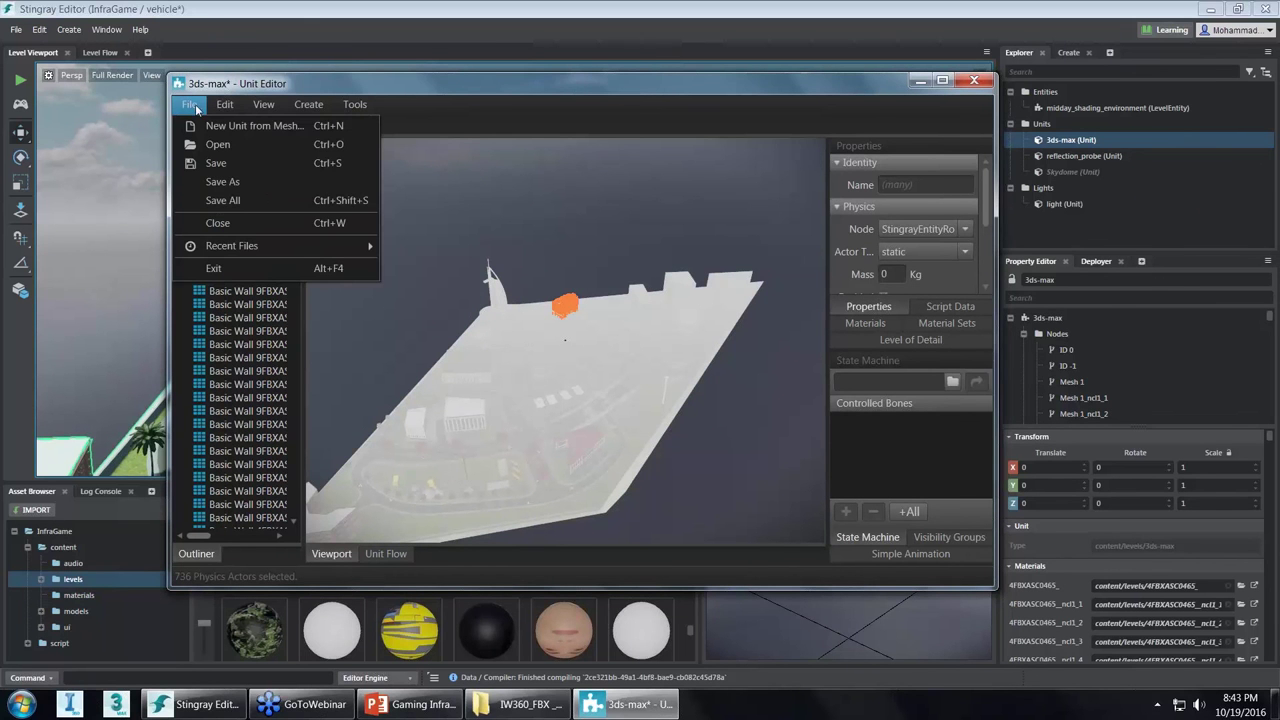
{"action": "left_click", "coordinate": [267, 200]}
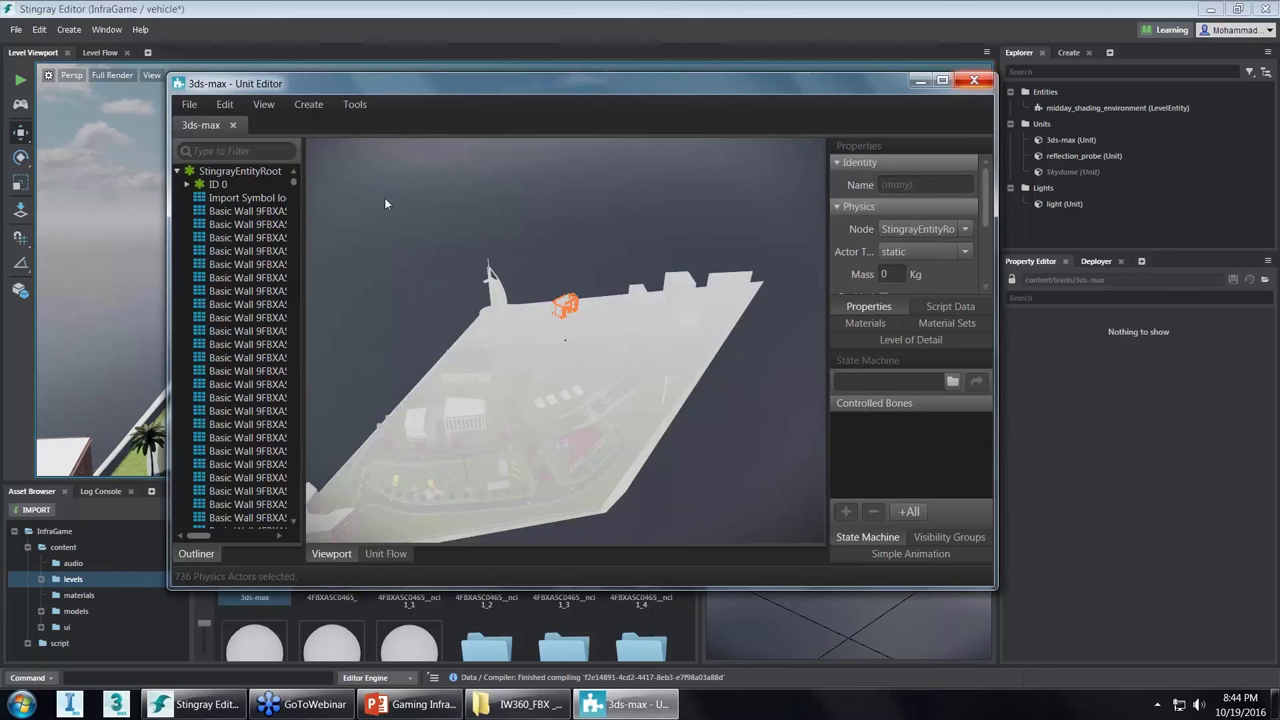
{"action": "key", "text": "alt+F4"}
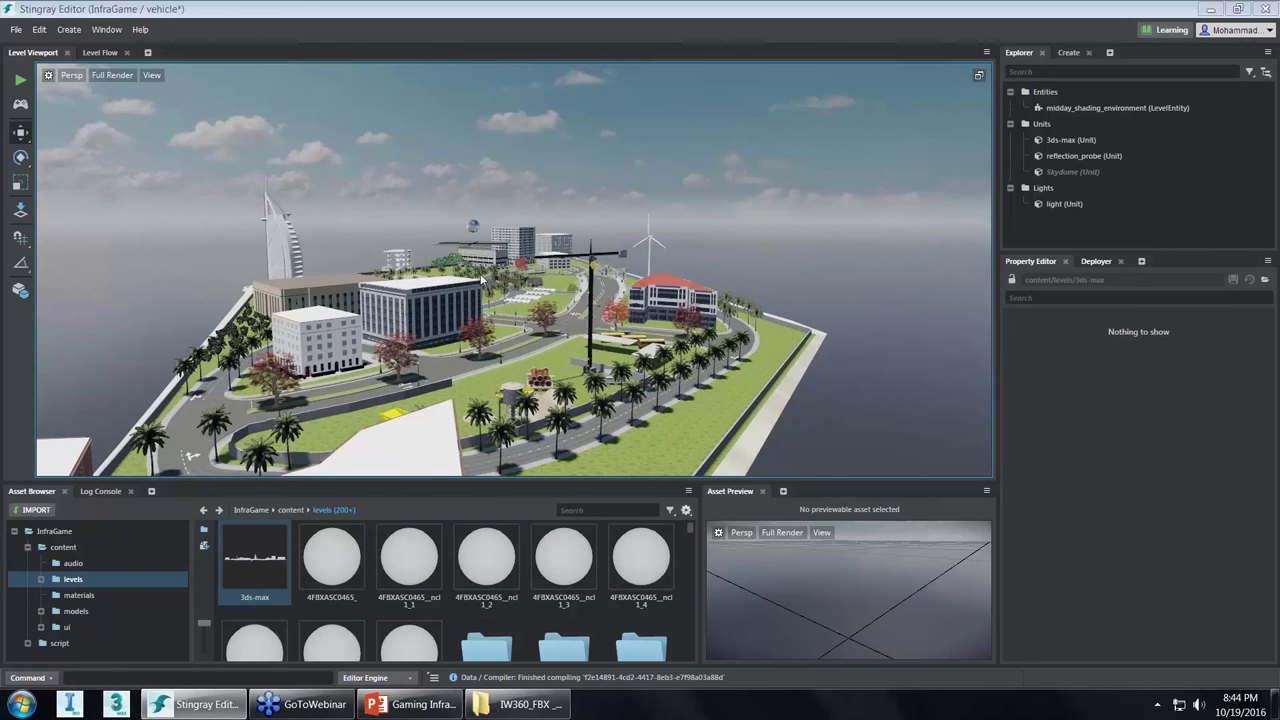
Move the 3ds-max unit along the Y axis to about -14.64 in the level.
{"action": "scroll", "coordinate": [476, 316], "scroll_direction": "up", "scroll_amount": 3}
{"action": "scroll", "coordinate": [514, 270], "scroll_direction": "up", "scroll_amount": 3}
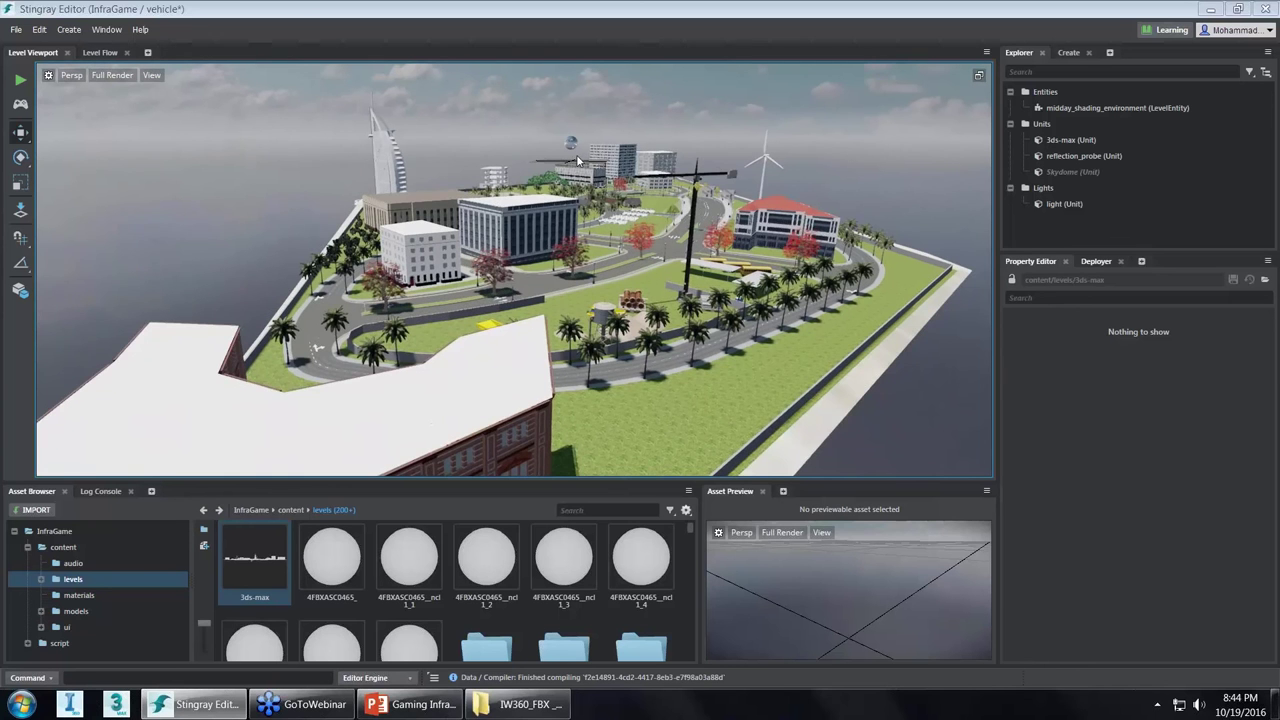
{"action": "scroll", "coordinate": [585, 148], "scroll_direction": "up", "scroll_amount": 3}
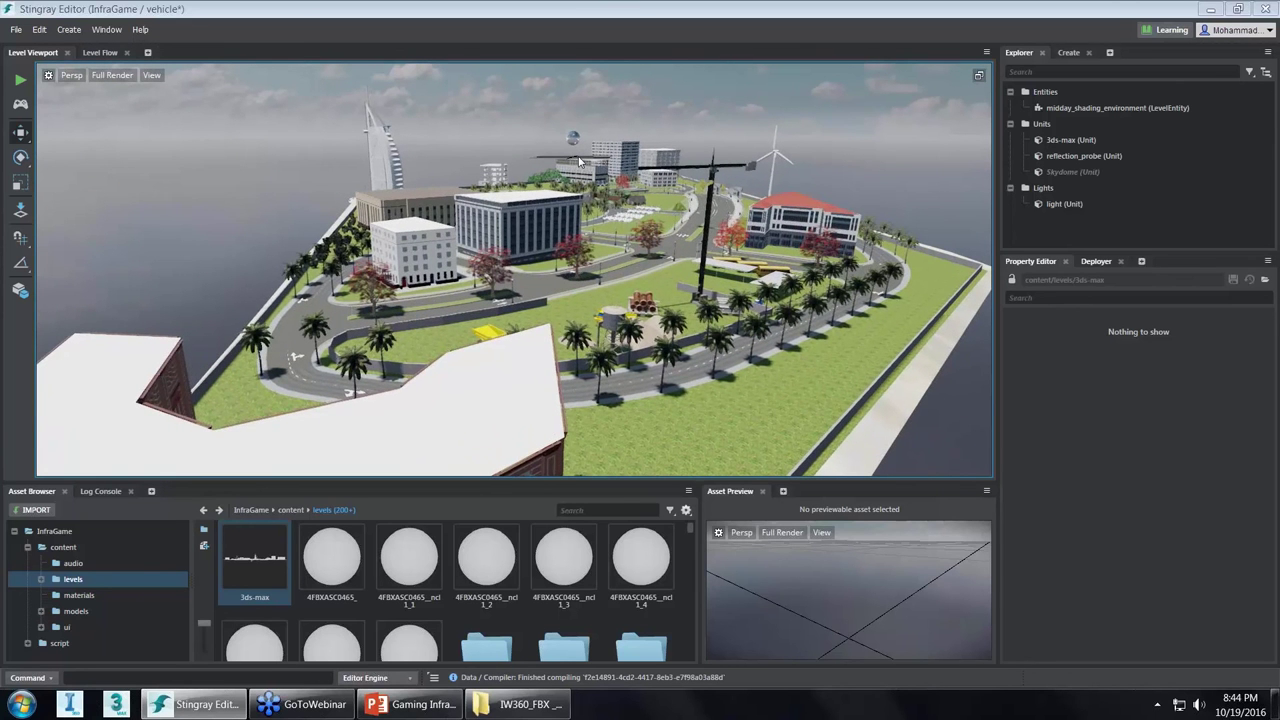
{"action": "left_click", "coordinate": [609, 287]}
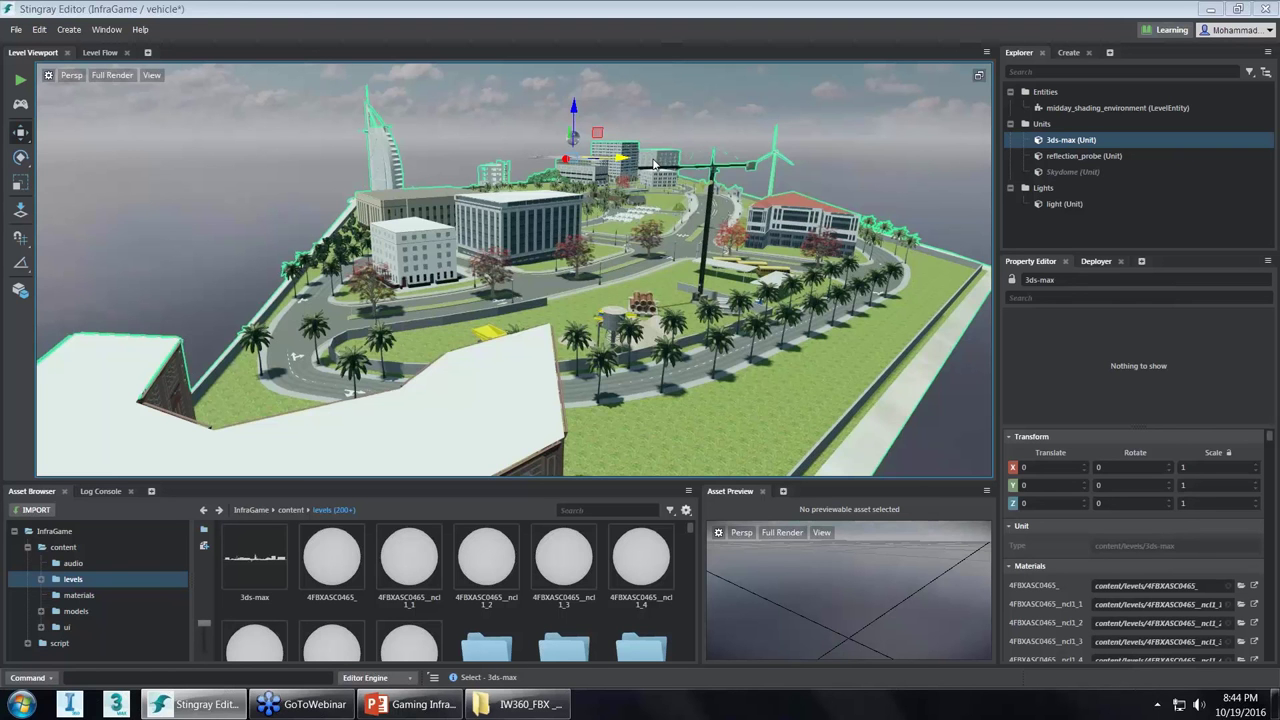
{"action": "scroll", "coordinate": [655, 163], "scroll_direction": "up", "scroll_amount": 3}
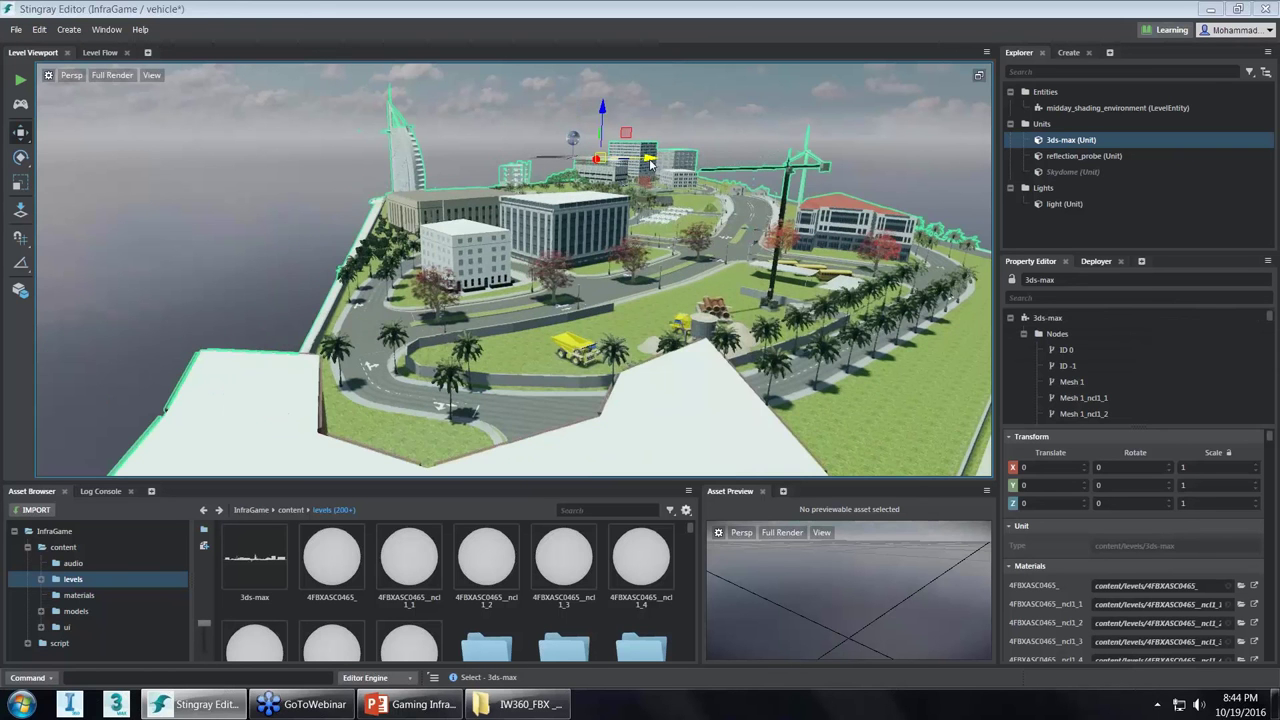
{"action": "left_click_drag", "start_coordinate": [650, 162], "coordinate": [604, 162]}
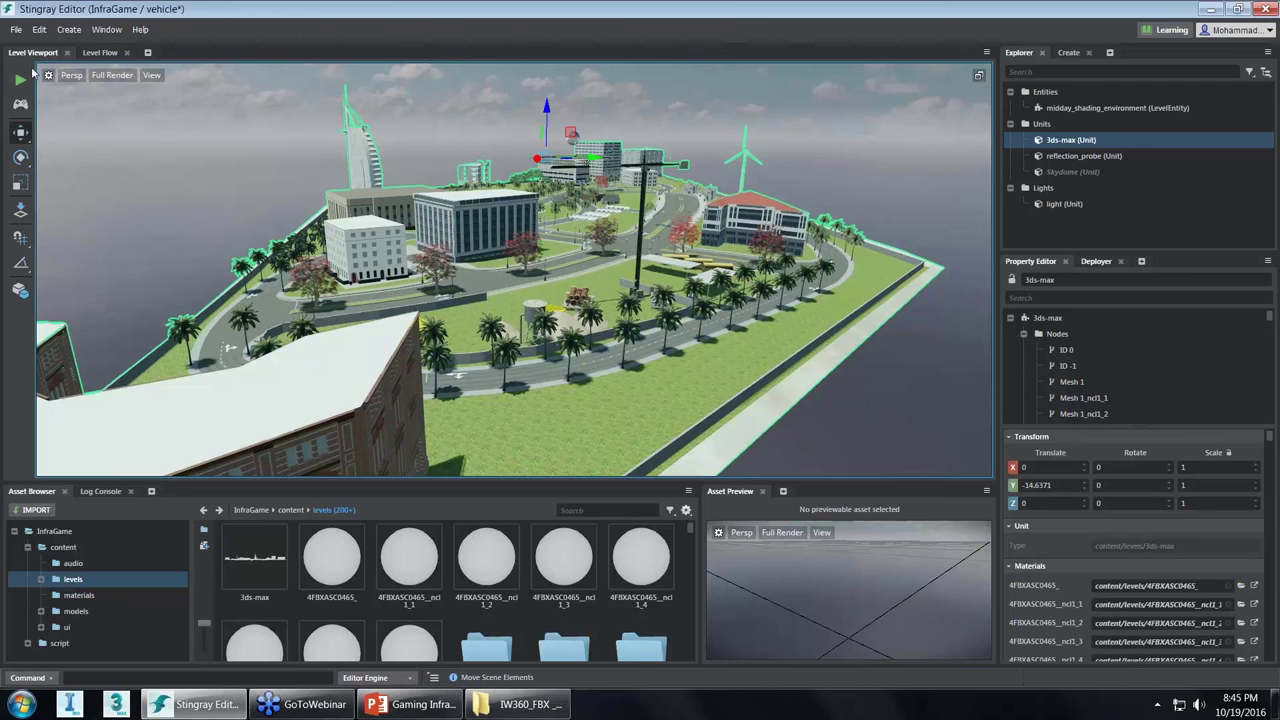
Save all project changes, including Material_ncl1_82 and the vehicle level, and clear the selection.
{"action": "left_click", "coordinate": [17, 30]}
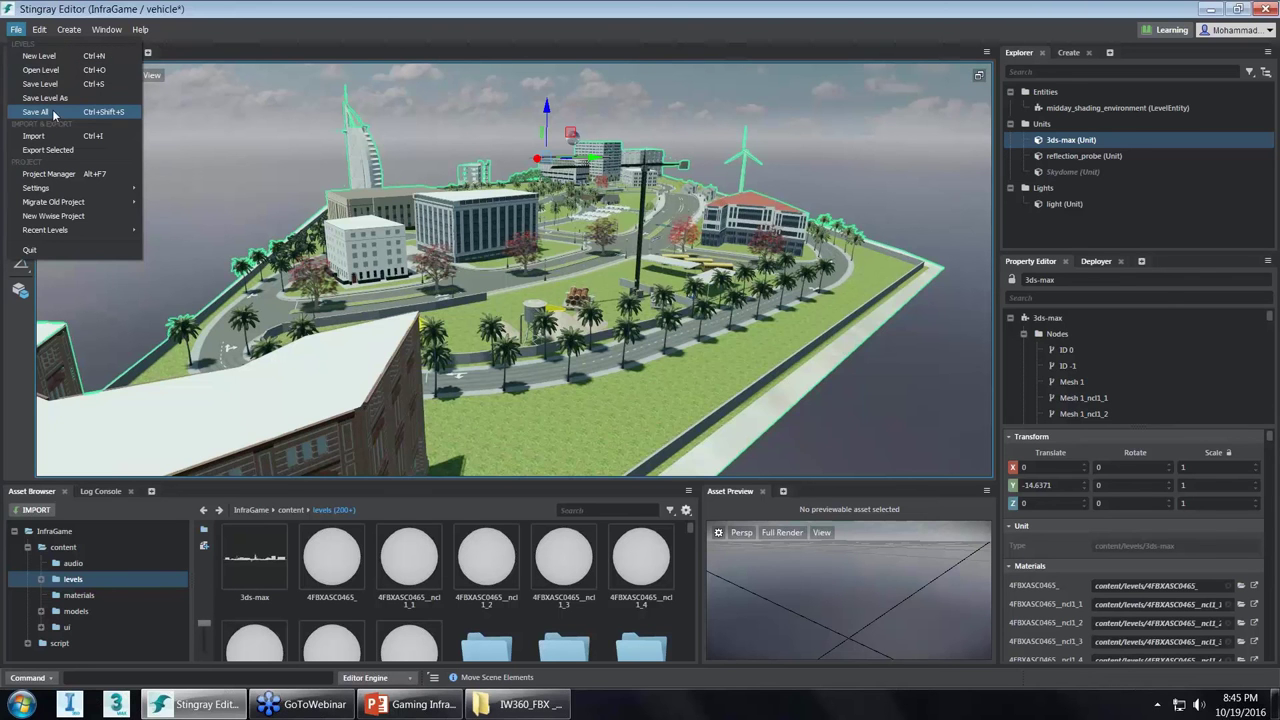
{"action": "left_click", "coordinate": [62, 113]}
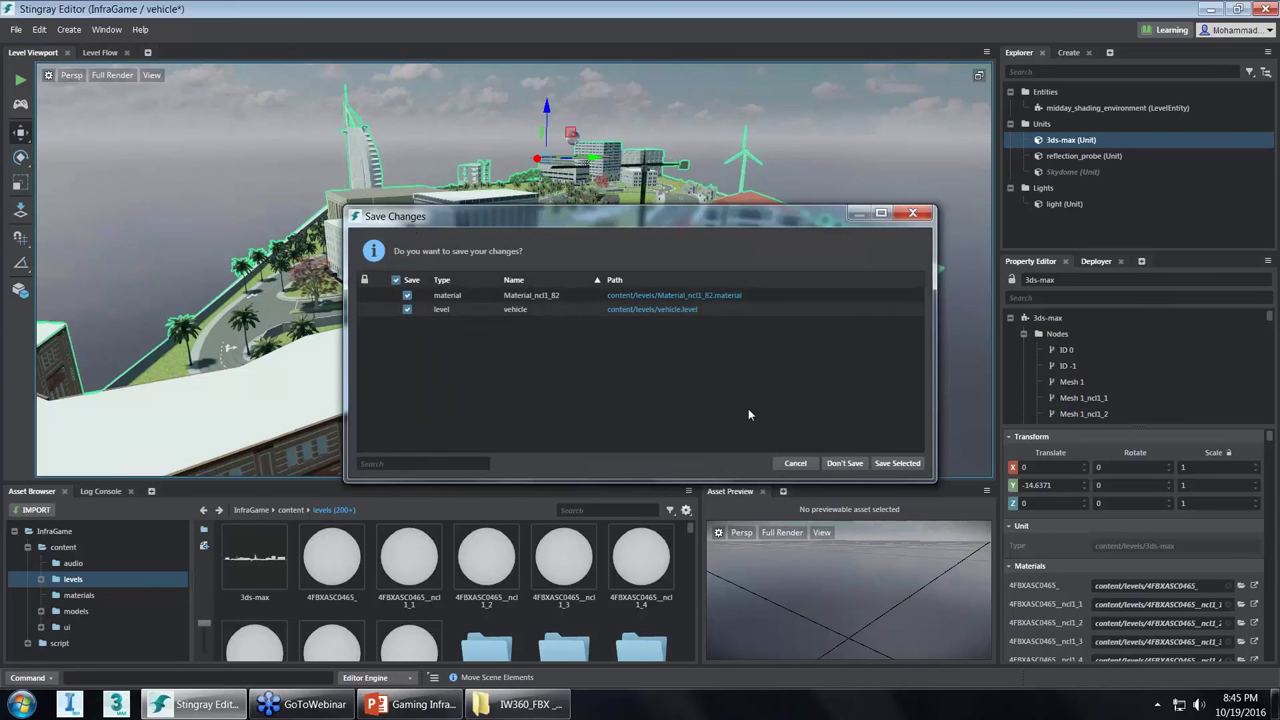
{"action": "left_click", "coordinate": [896, 464]}
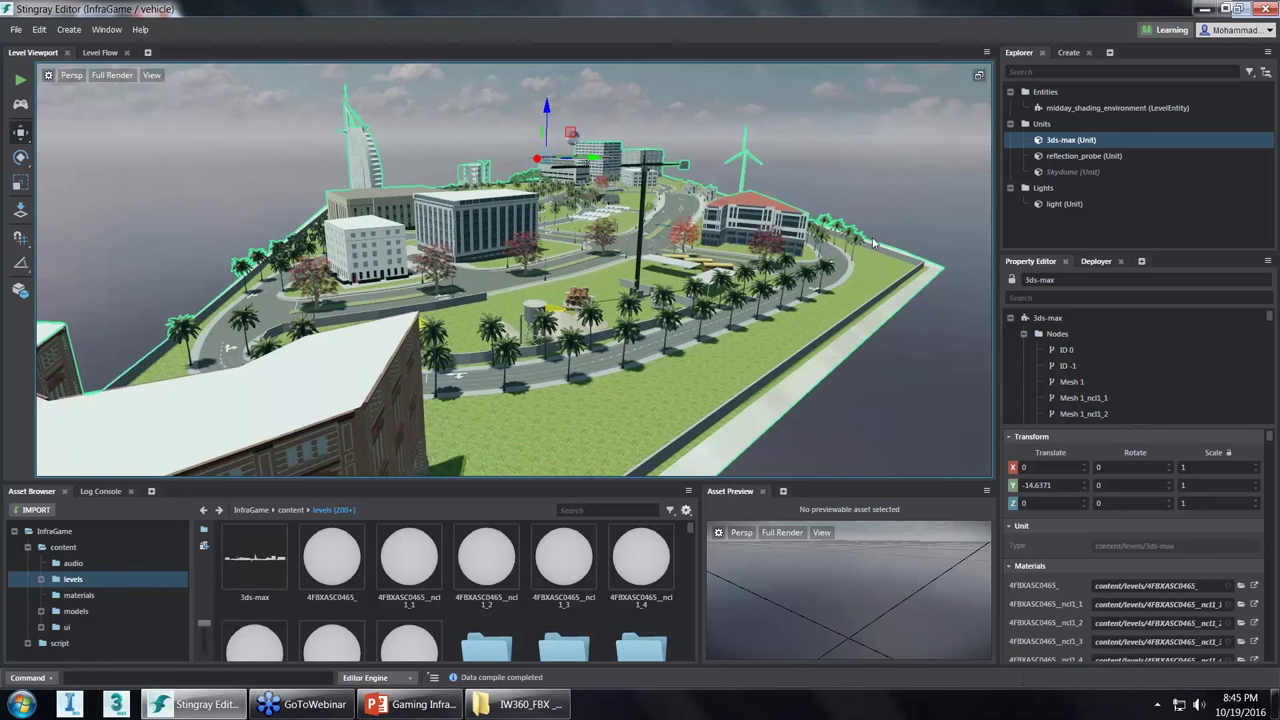
{"action": "key", "text": "Escape"}
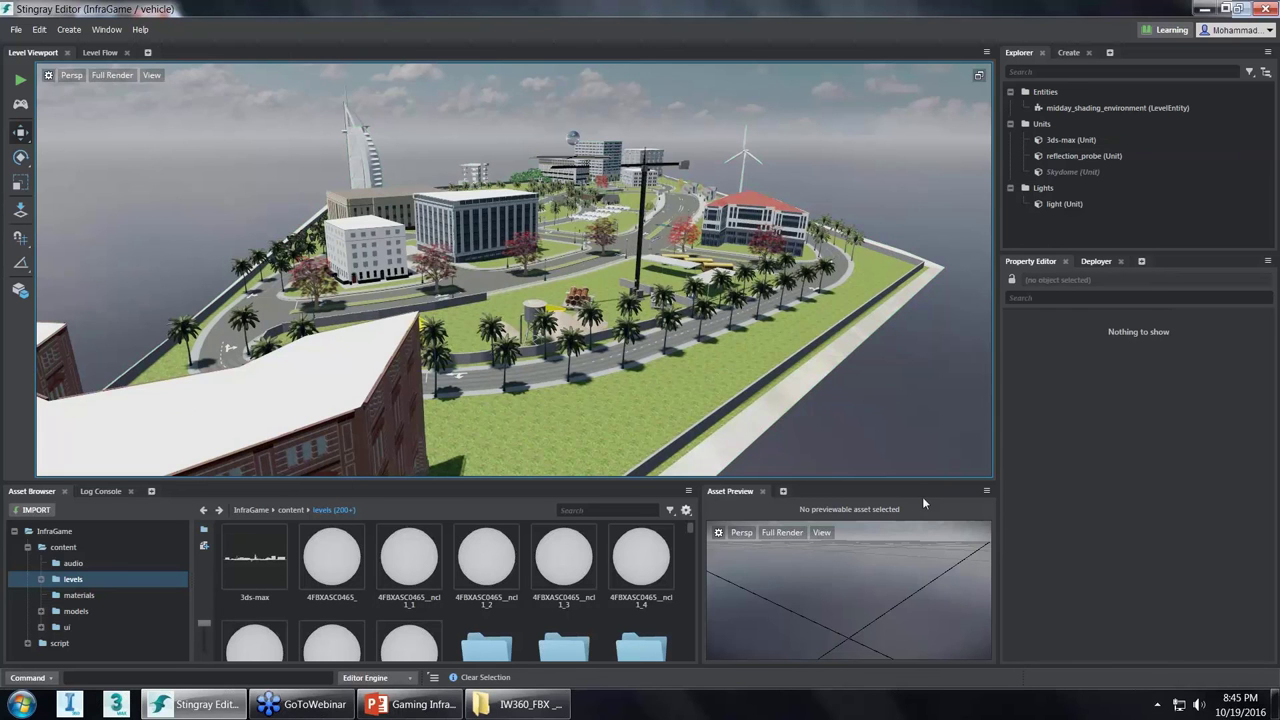
Run the vehicle level as a test and drive the taxi from the grass along the road under the bridge, then reverse.
{"action": "left_click", "coordinate": [22, 80]}
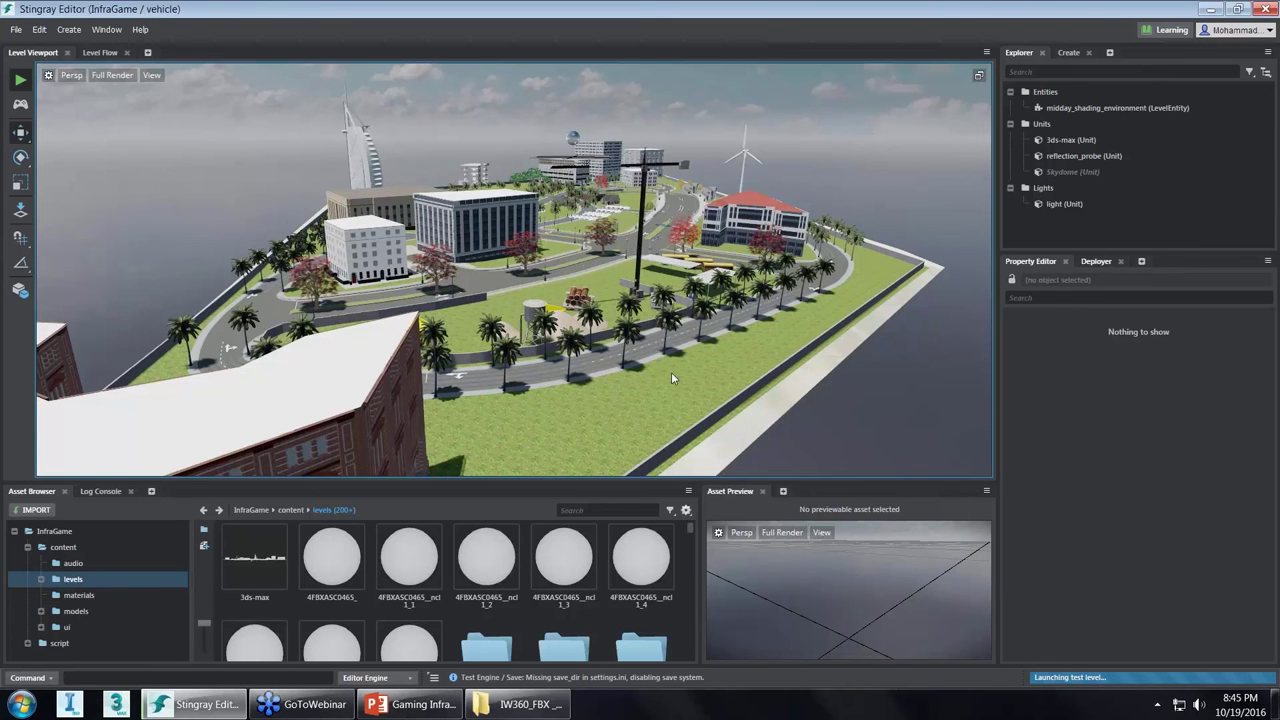
{"action": "key", "text": "w"}
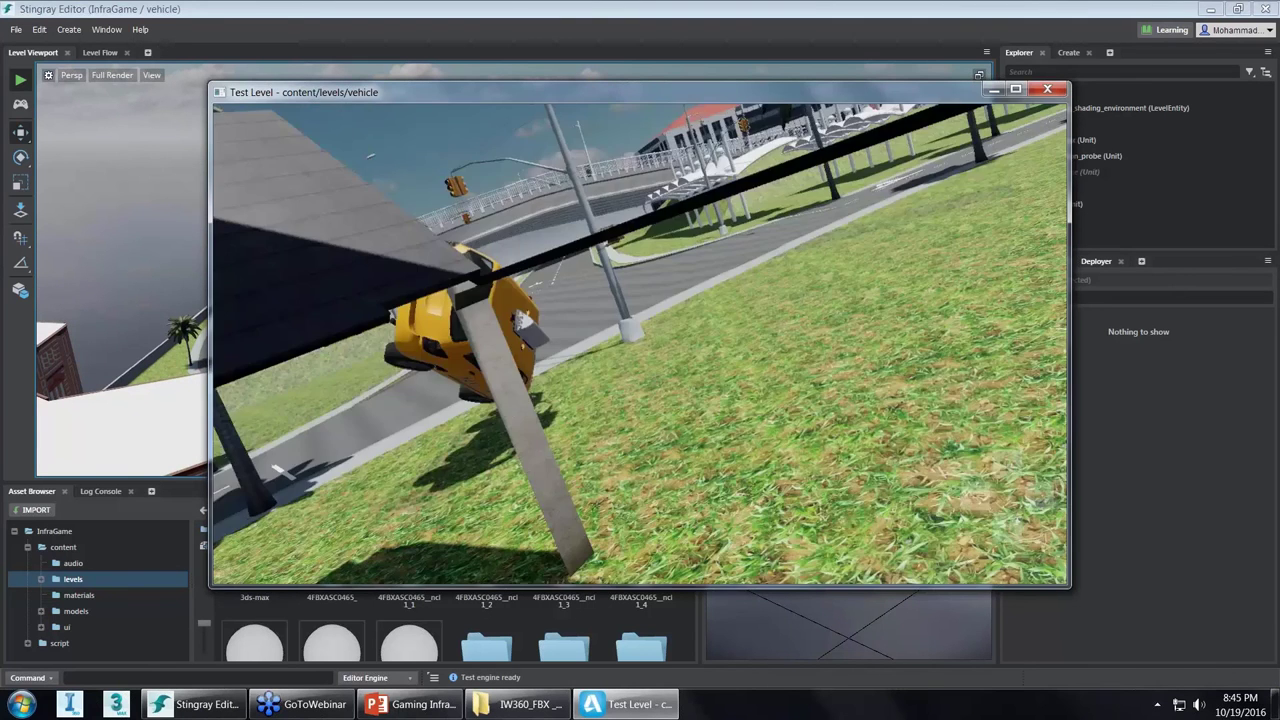
{"action": "key", "text": "d"}
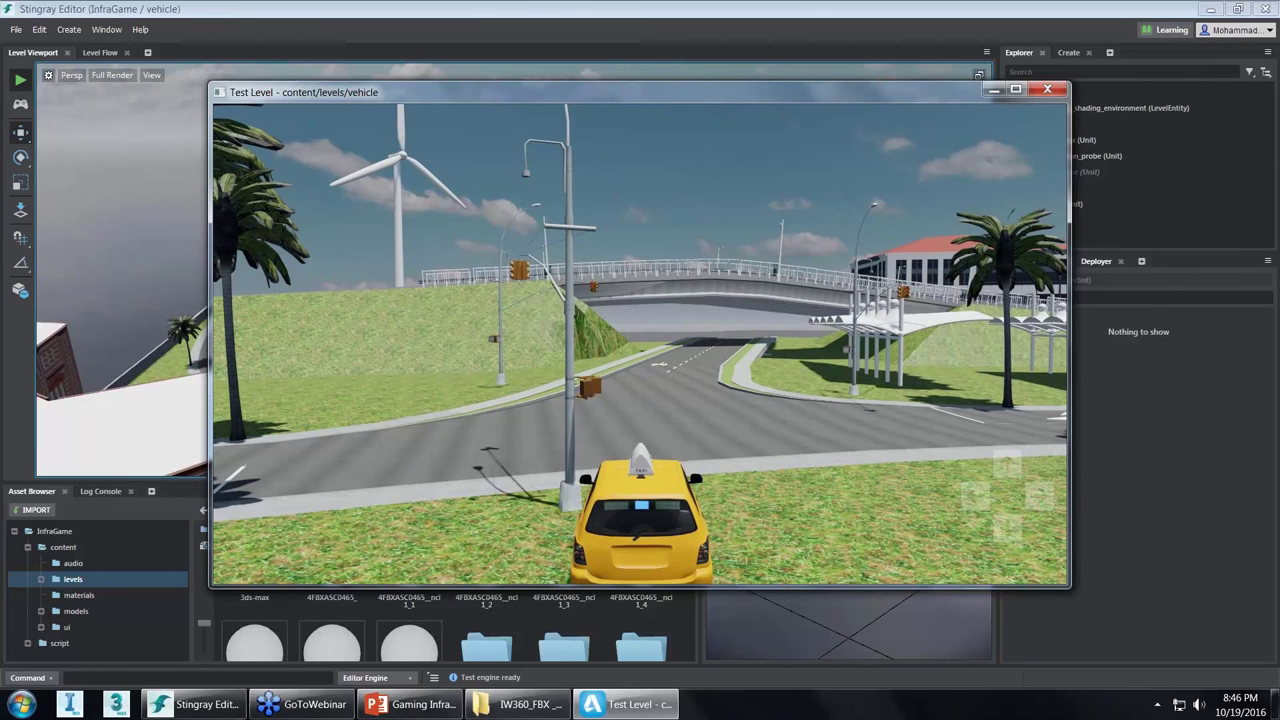
{"action": "key", "text": "w"}
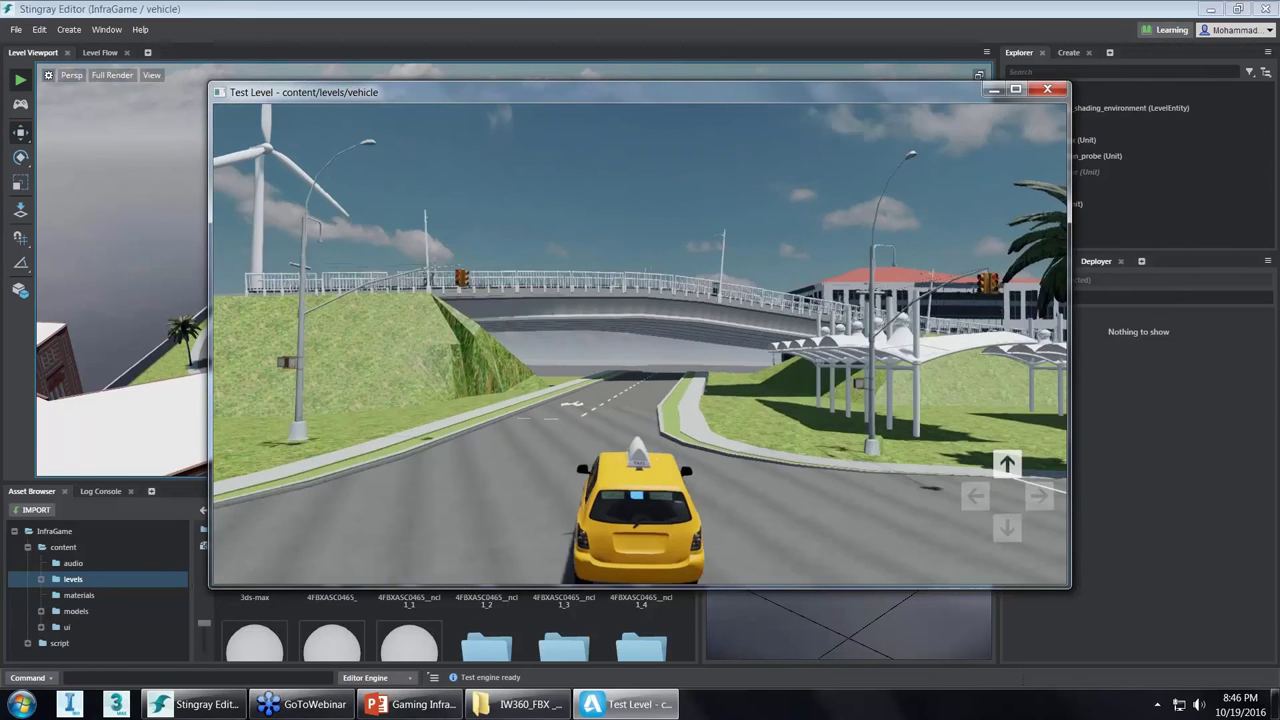
{"action": "key", "text": "w"}
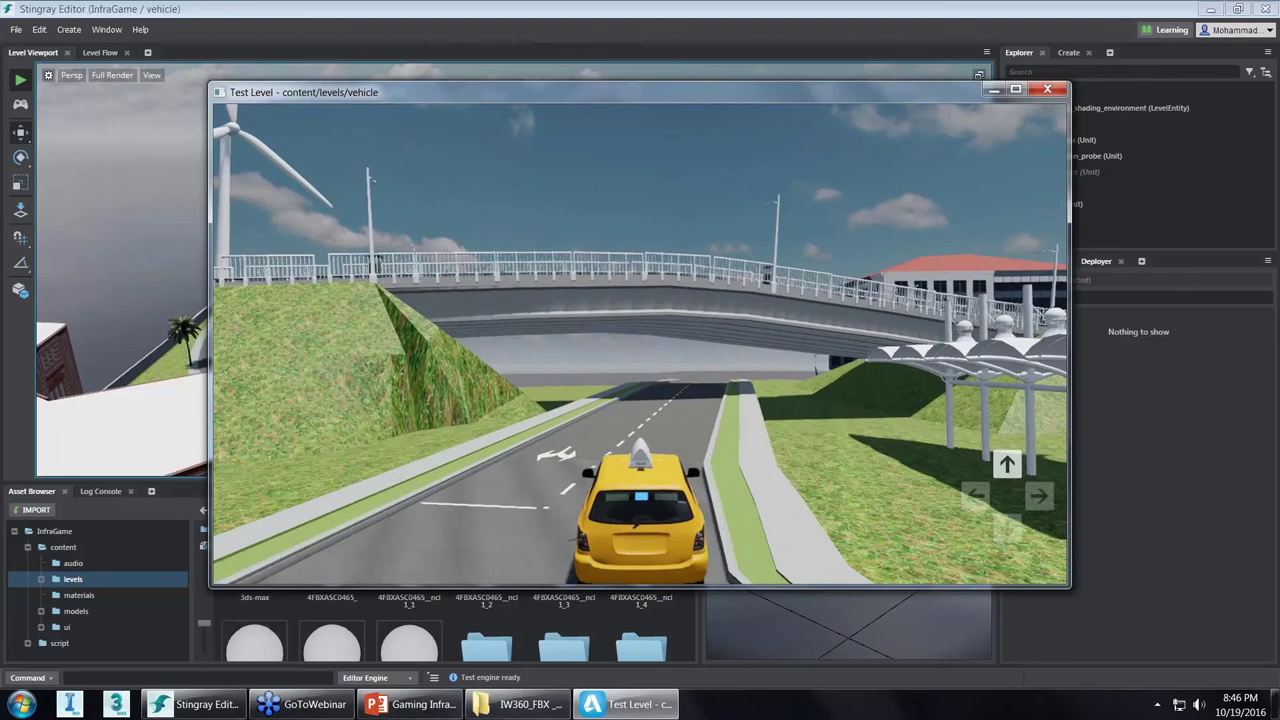
{"action": "key", "text": "d"}
{"action": "key", "text": "s"}
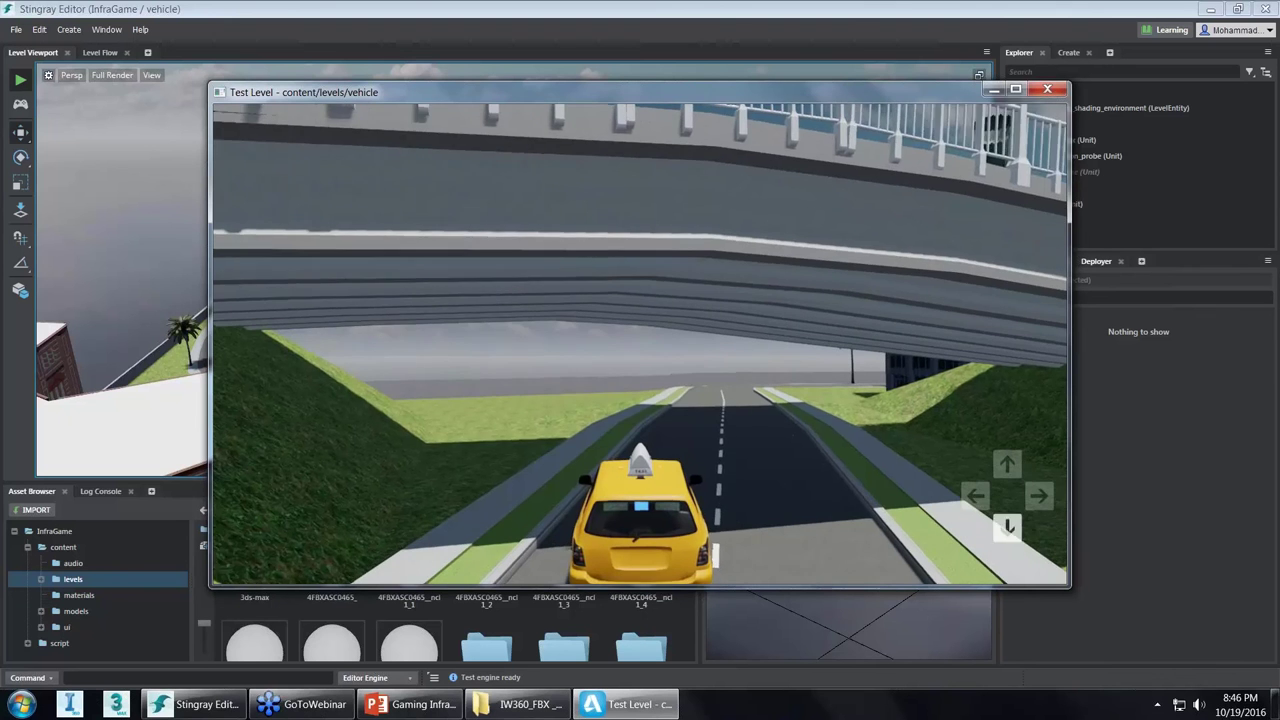
{"action": "key", "text": "d"}
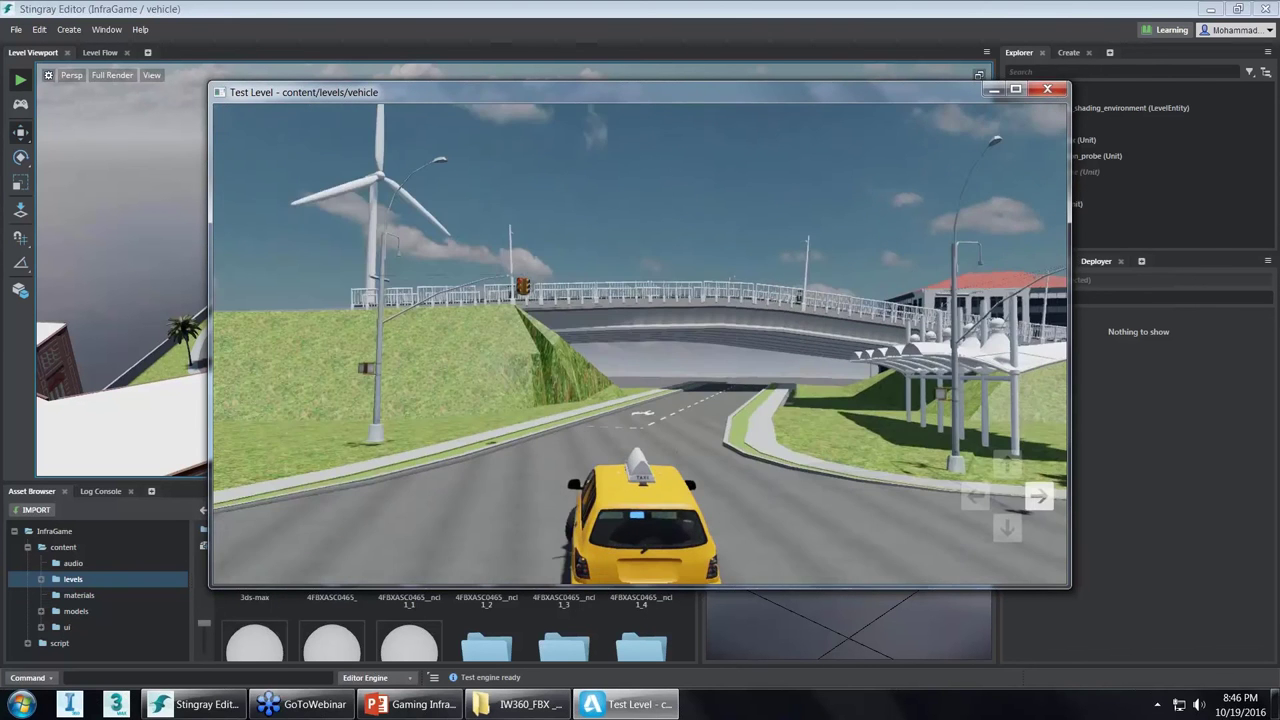
Drive the taxi along the palm-lined road and up to the grey house to check collisions, and end the test.
{"action": "key", "text": "w"}
{"action": "key", "text": "a"}
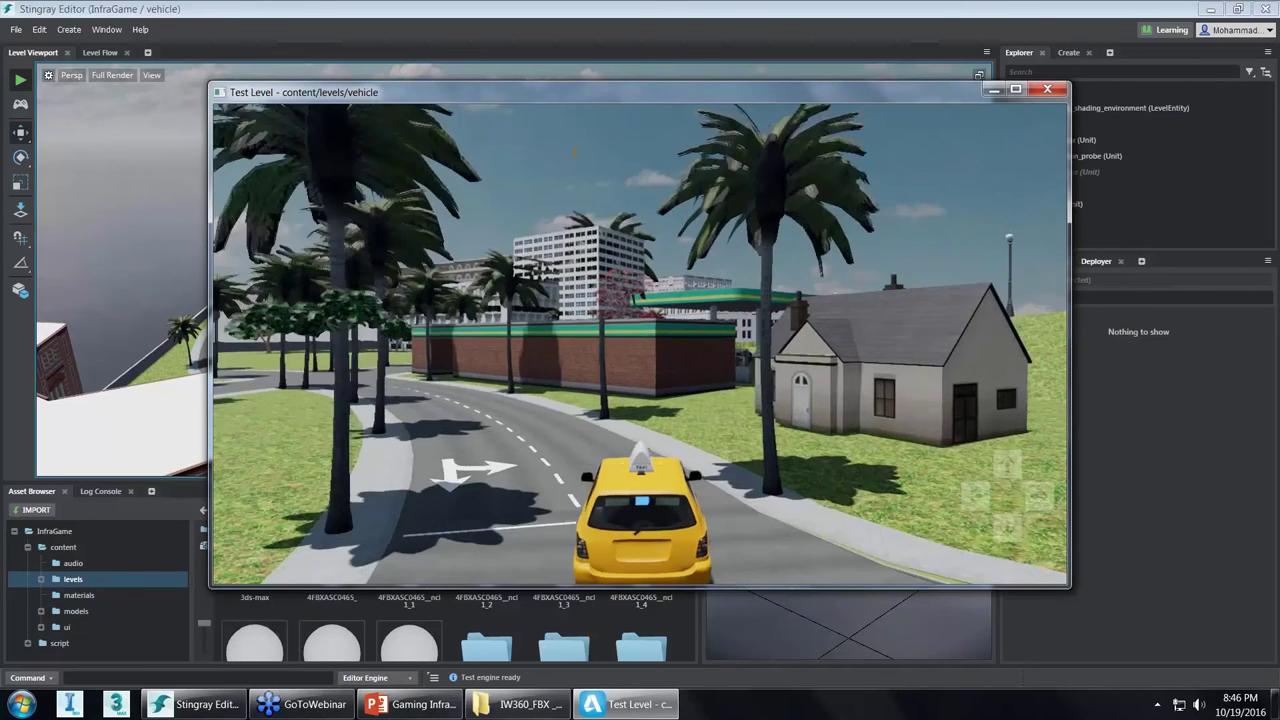
{"action": "key", "text": "w"}
{"action": "key", "text": "a"}
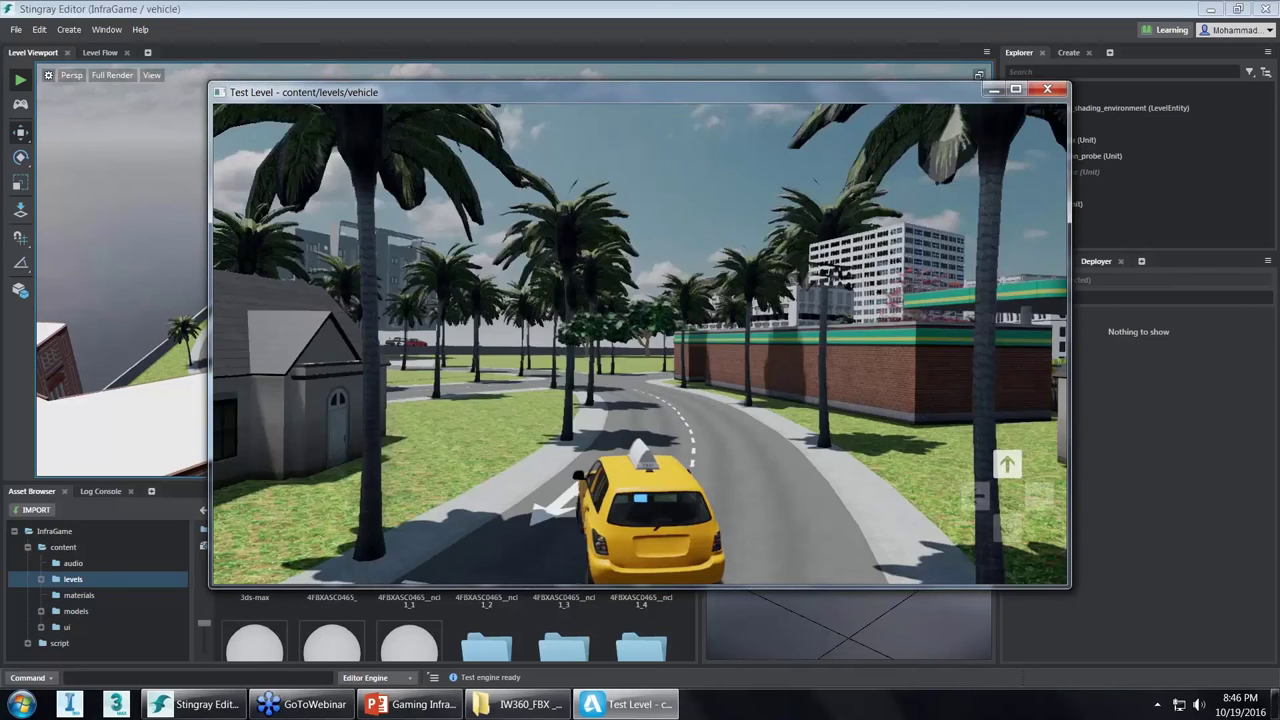
{"action": "key", "text": "a"}
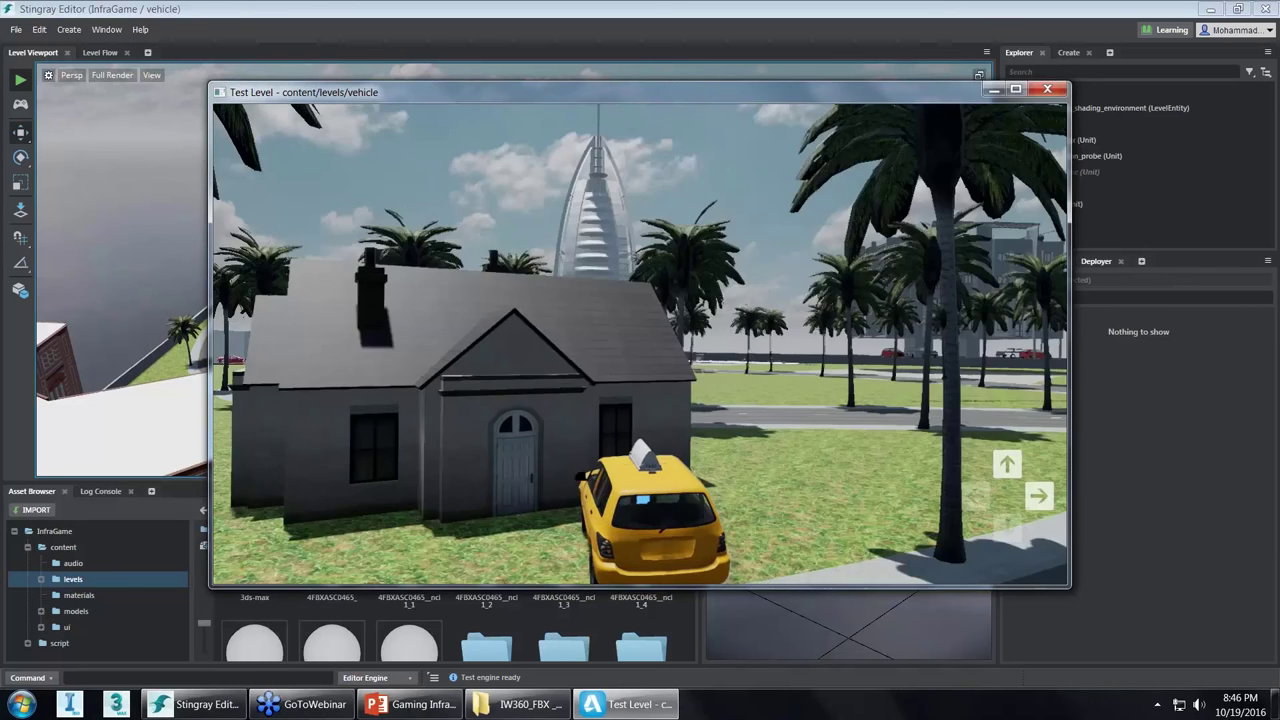
{"action": "key", "text": "s"}
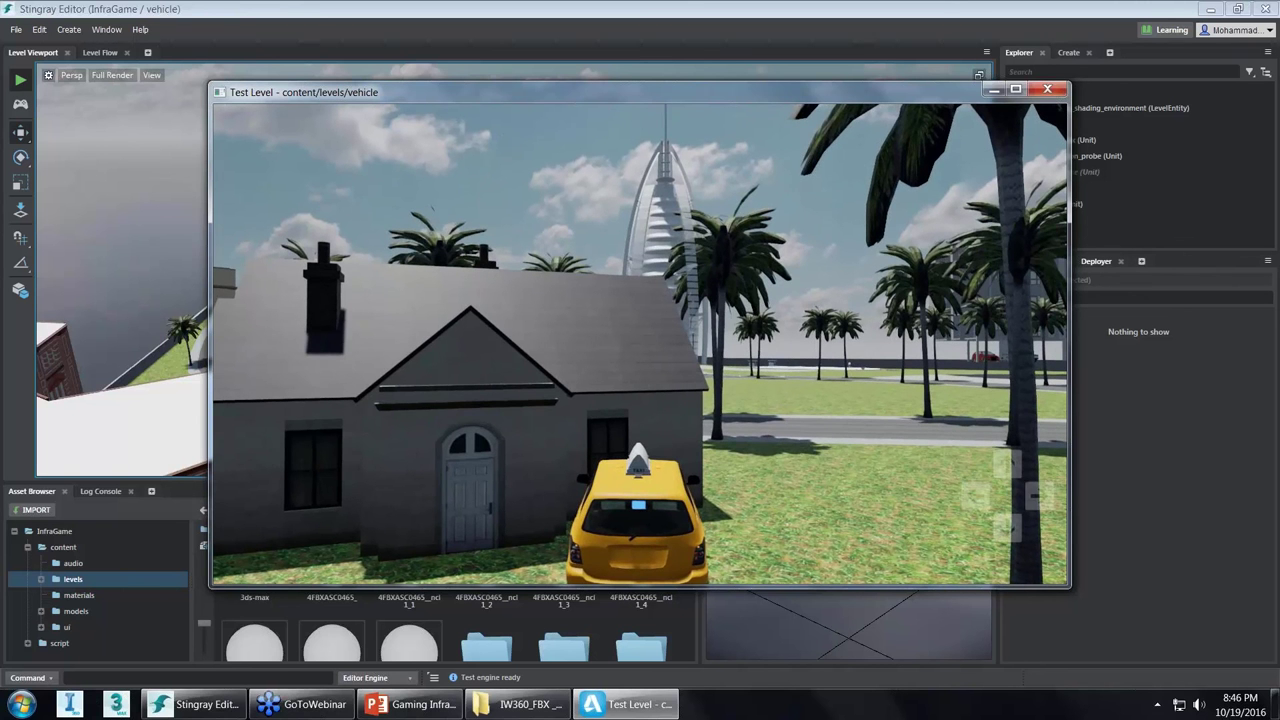
{"action": "key", "text": "Escape"}
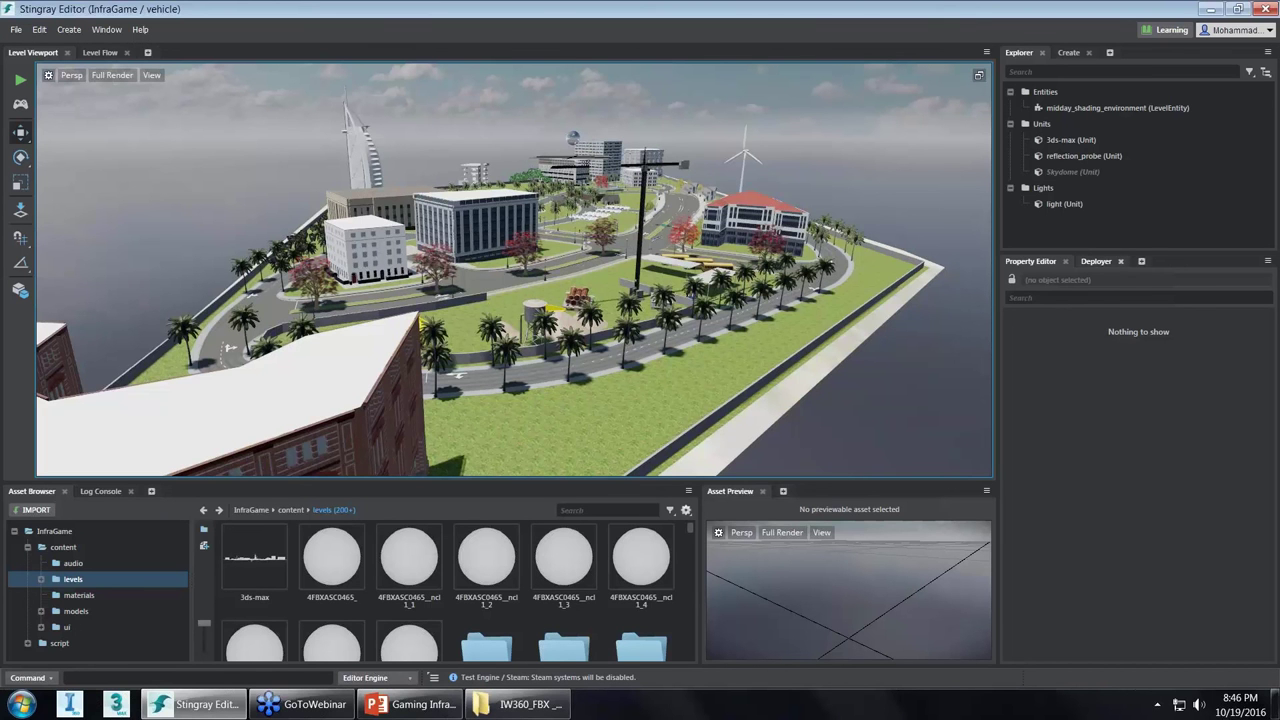
Close the Deployer and add it again beside the Property Editor.
{"action": "left_click", "coordinate": [1120, 261]}
{"action": "left_click", "coordinate": [1086, 262]}
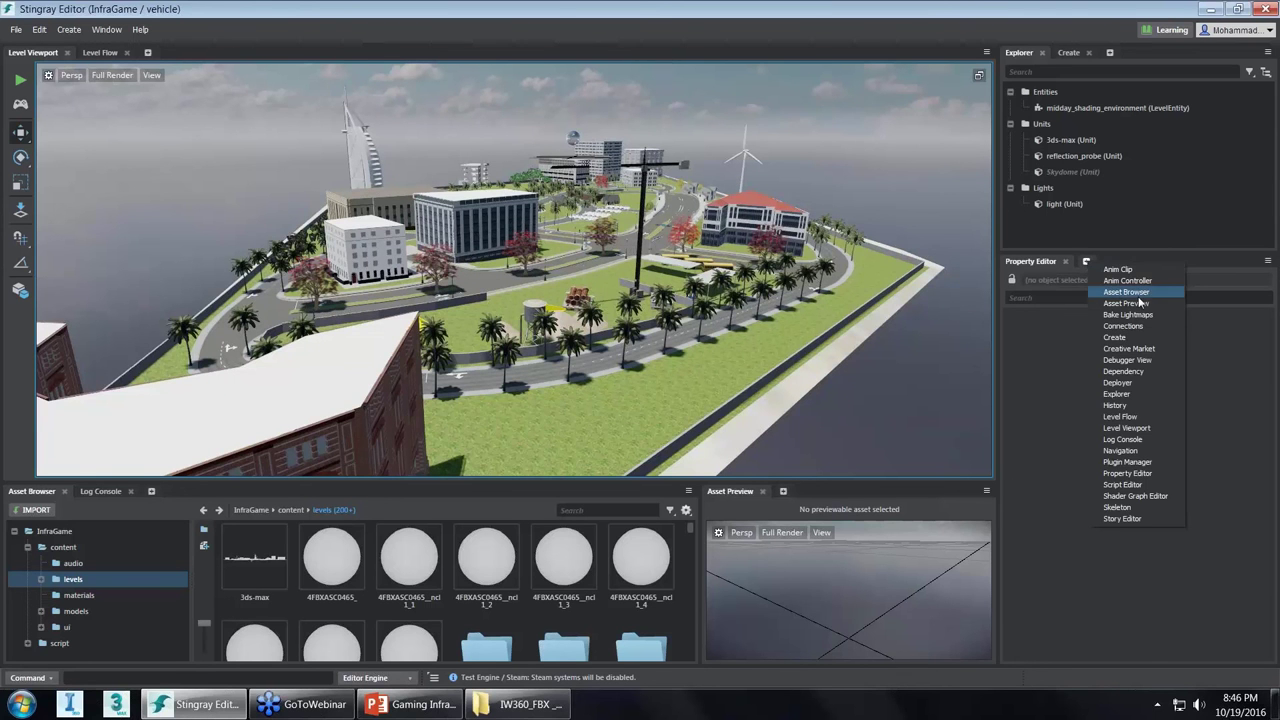
{"action": "left_click", "coordinate": [1158, 381]}
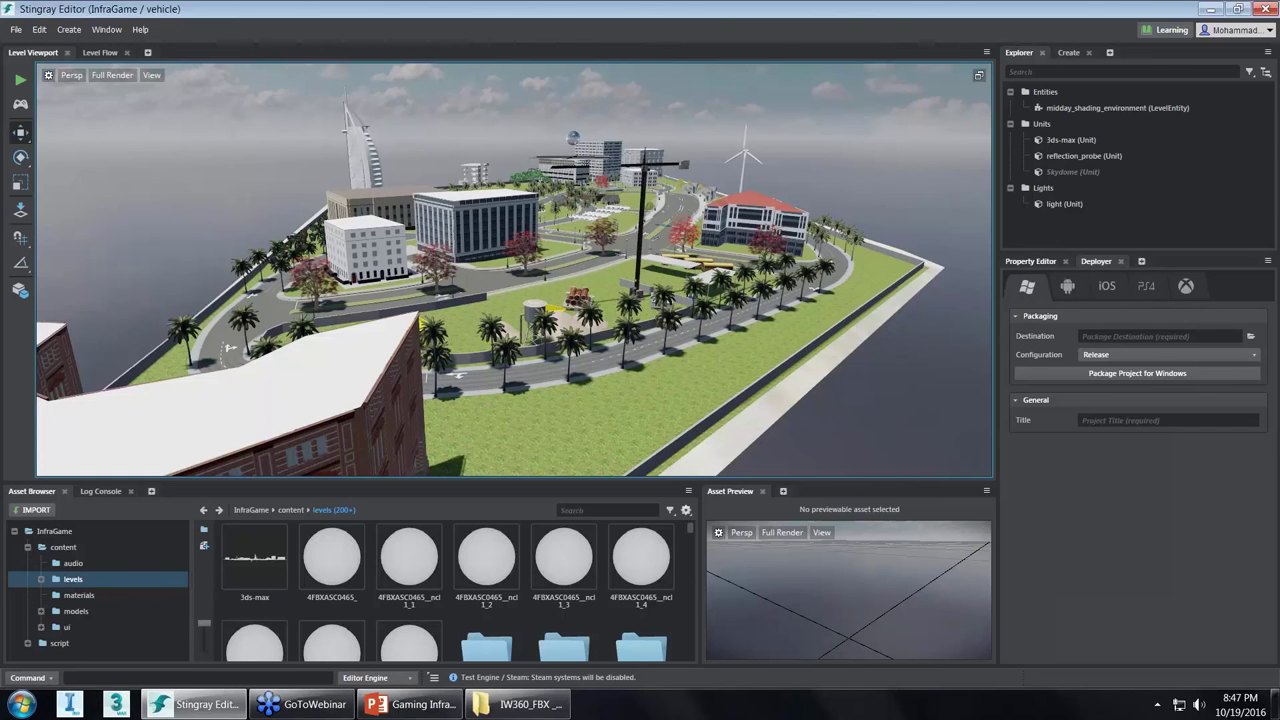
Create a folder named Stingray Game on the desktop and set it as the Windows package destination.
{"action": "left_click", "coordinate": [1098, 339]}
{"action": "left_click", "coordinate": [1250, 336]}
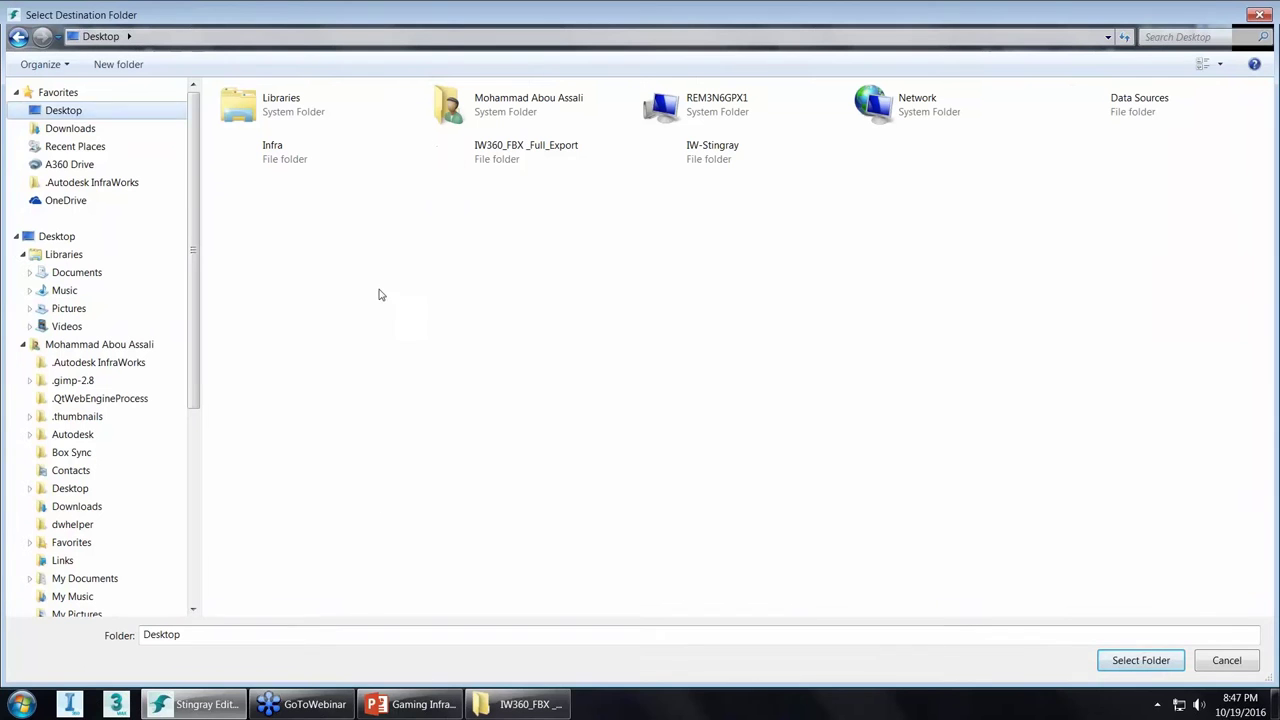
{"action": "right_click", "coordinate": [378, 294]}
{"action": "mouse_move", "coordinate": [486, 420]}
{"action": "left_click", "coordinate": [614, 420]}
{"action": "type", "text": "St"}
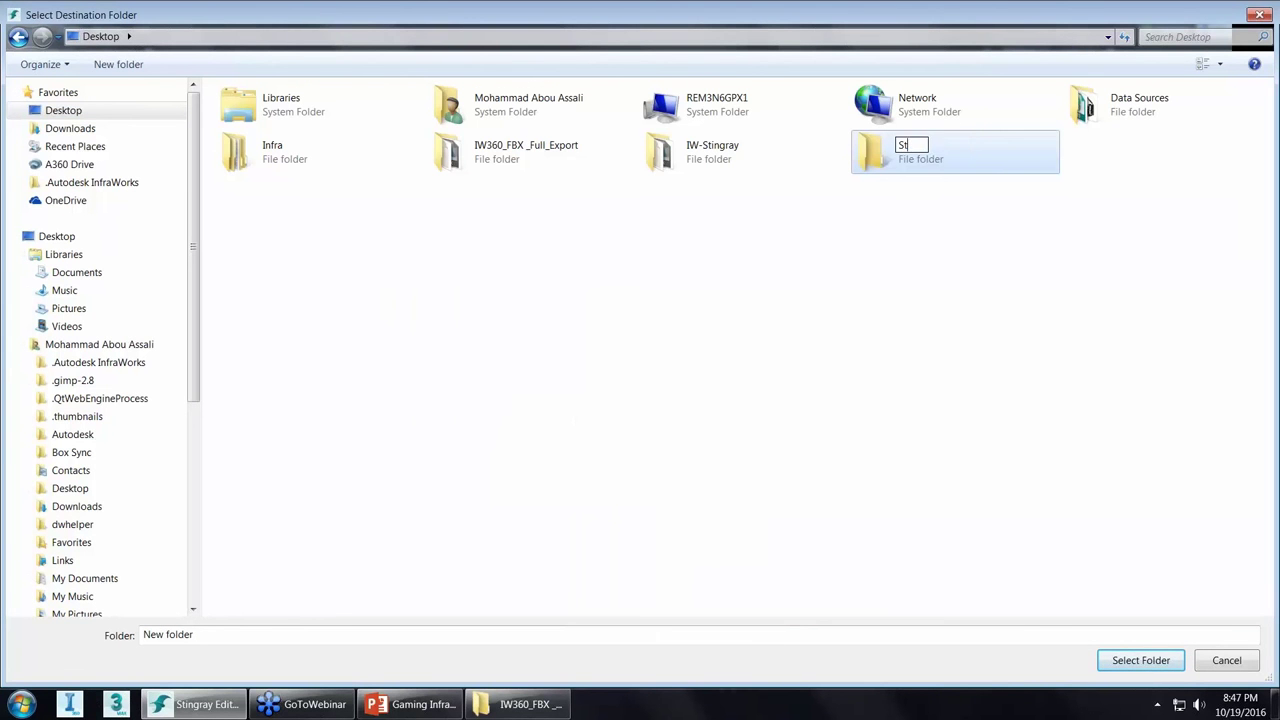
{"action": "type", "text": "ingray Game"}
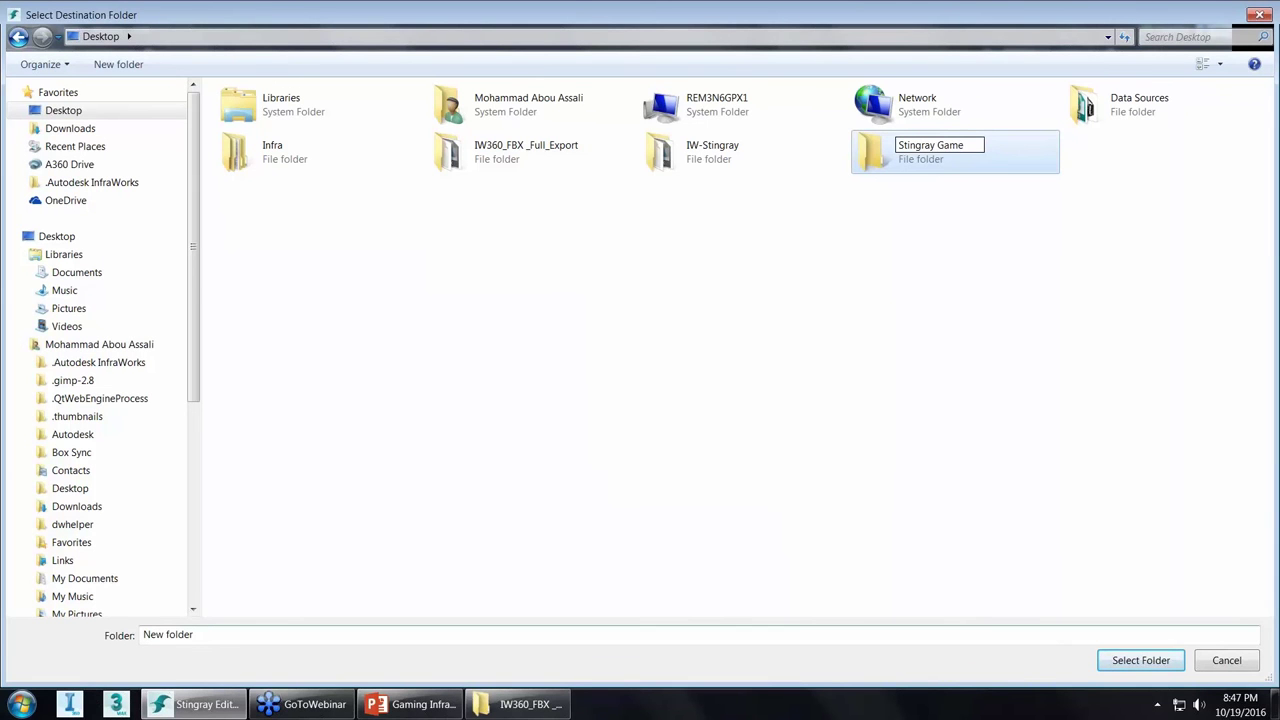
{"action": "key", "text": "Return"}
{"action": "left_click", "coordinate": [1139, 665]}
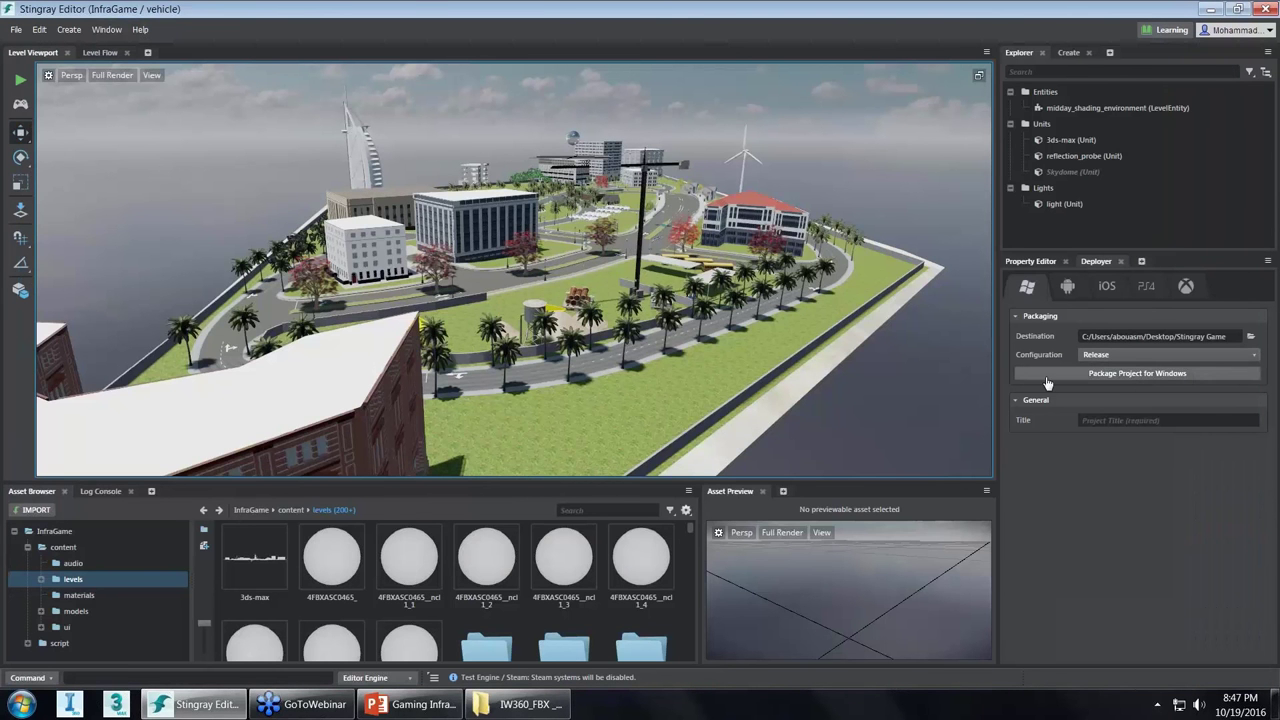
Give the project the title Game and package it for Windows in the Release configuration.
{"action": "left_click", "coordinate": [1093, 421]}
{"action": "type", "text": "Game"}
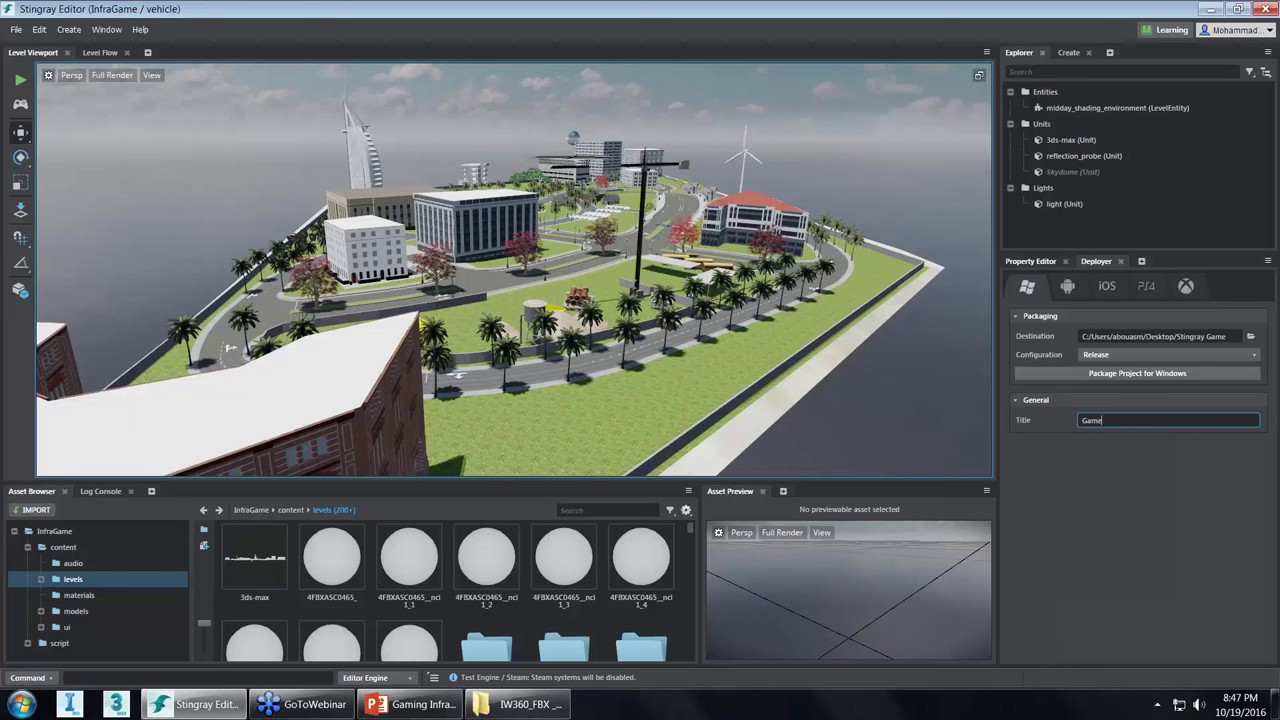
{"action": "left_click", "coordinate": [1135, 377]}
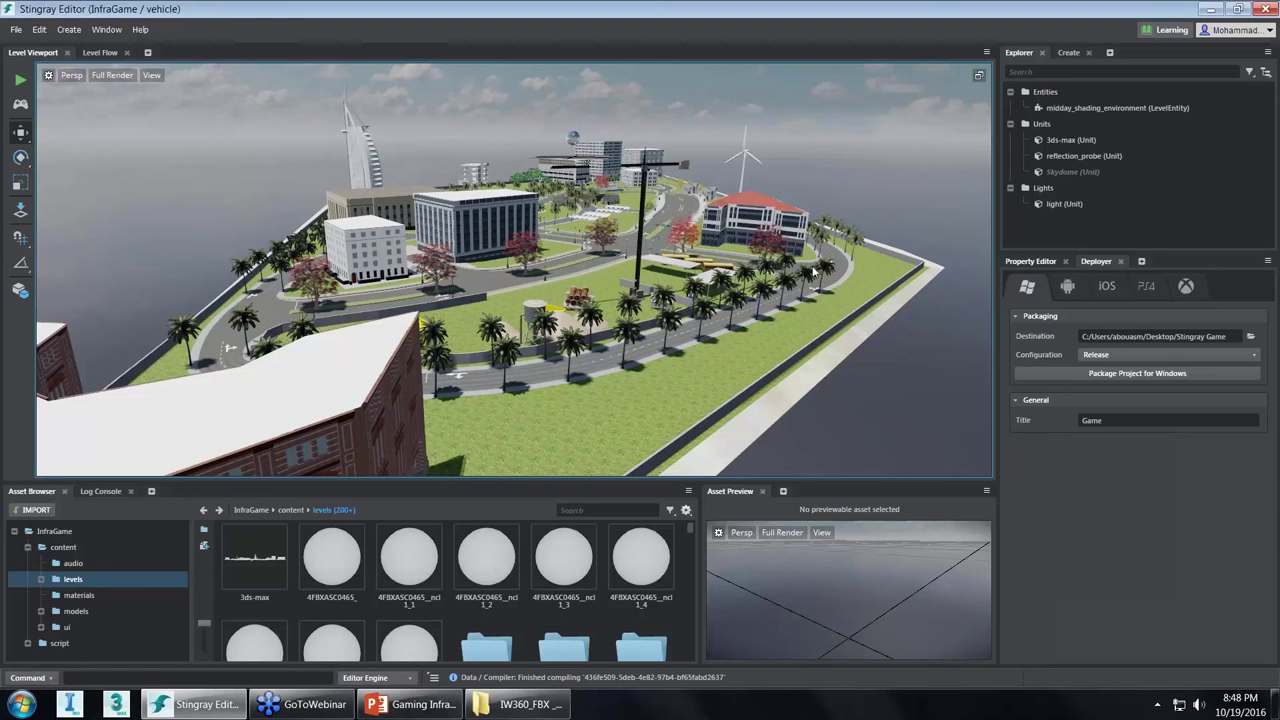
Minimize the editor and open the win64 release folder inside the Stingray Game folder on the desktop.
{"action": "left_click", "coordinate": [1270, 30]}
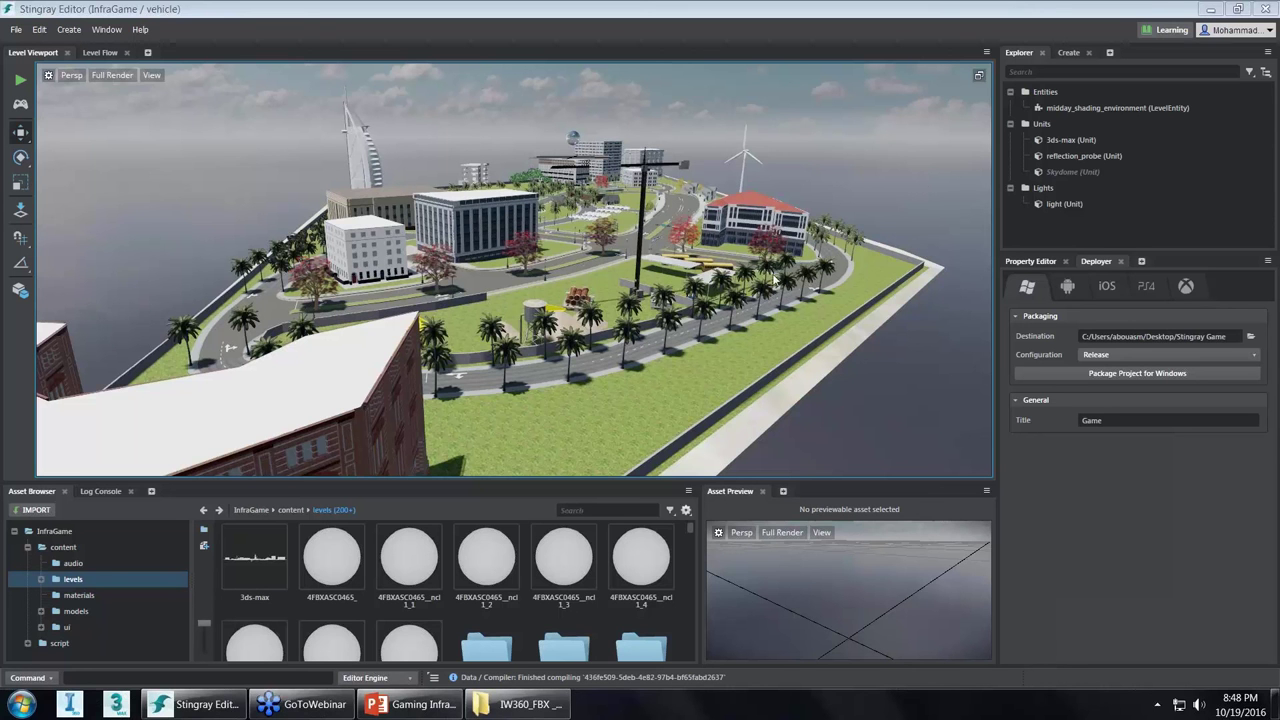
{"action": "left_click", "coordinate": [1207, 12]}
{"action": "left_click", "coordinate": [1207, 12]}
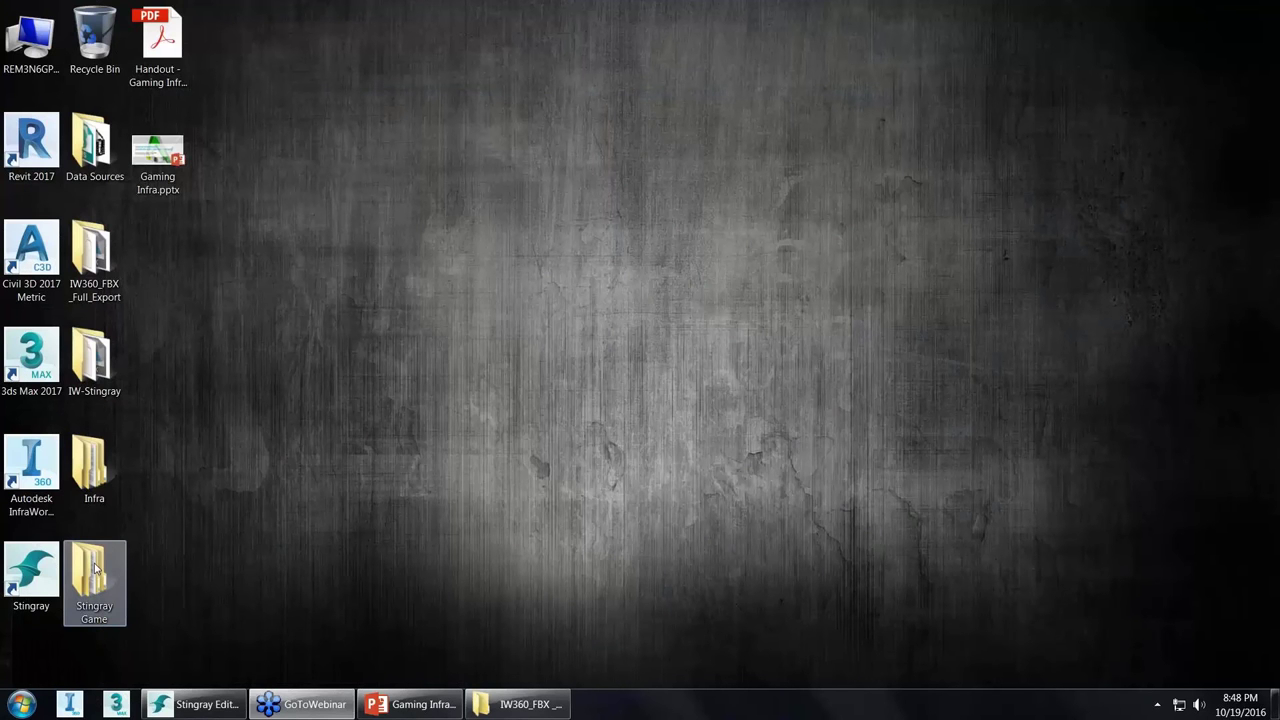
{"action": "double_click", "coordinate": [96, 568]}
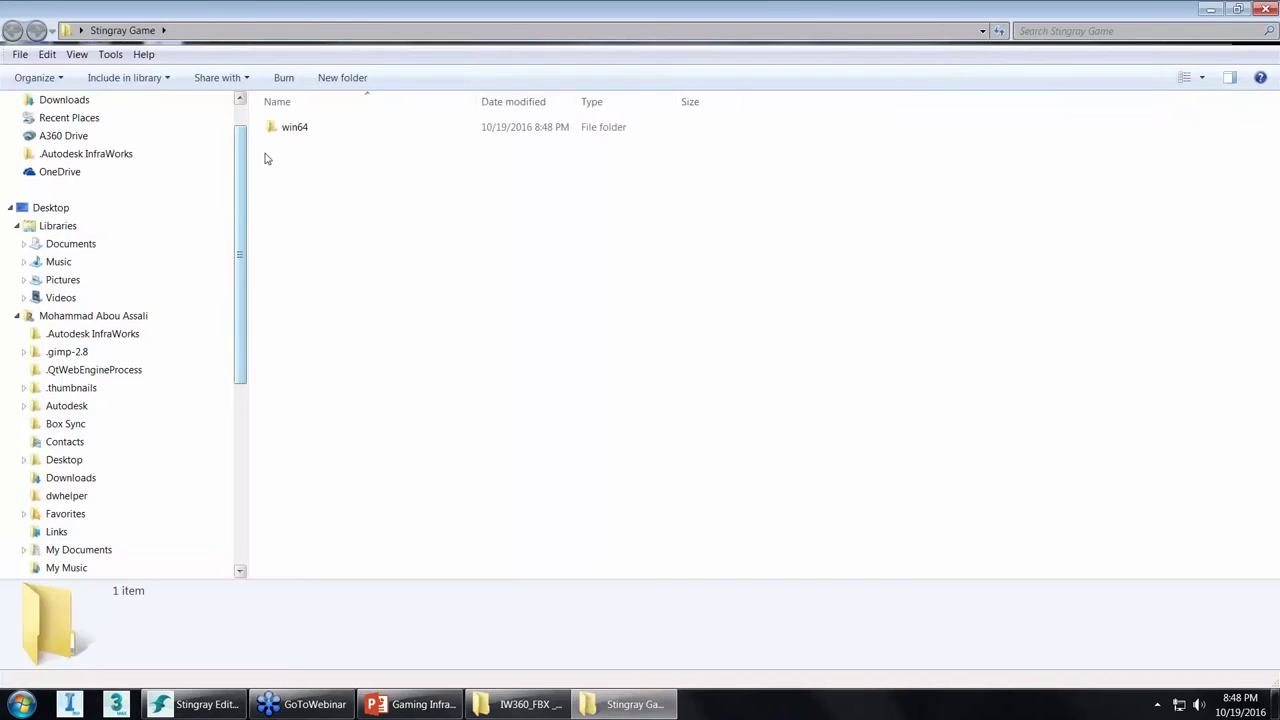
{"action": "left_click", "coordinate": [309, 132]}
{"action": "double_click", "coordinate": [309, 132]}
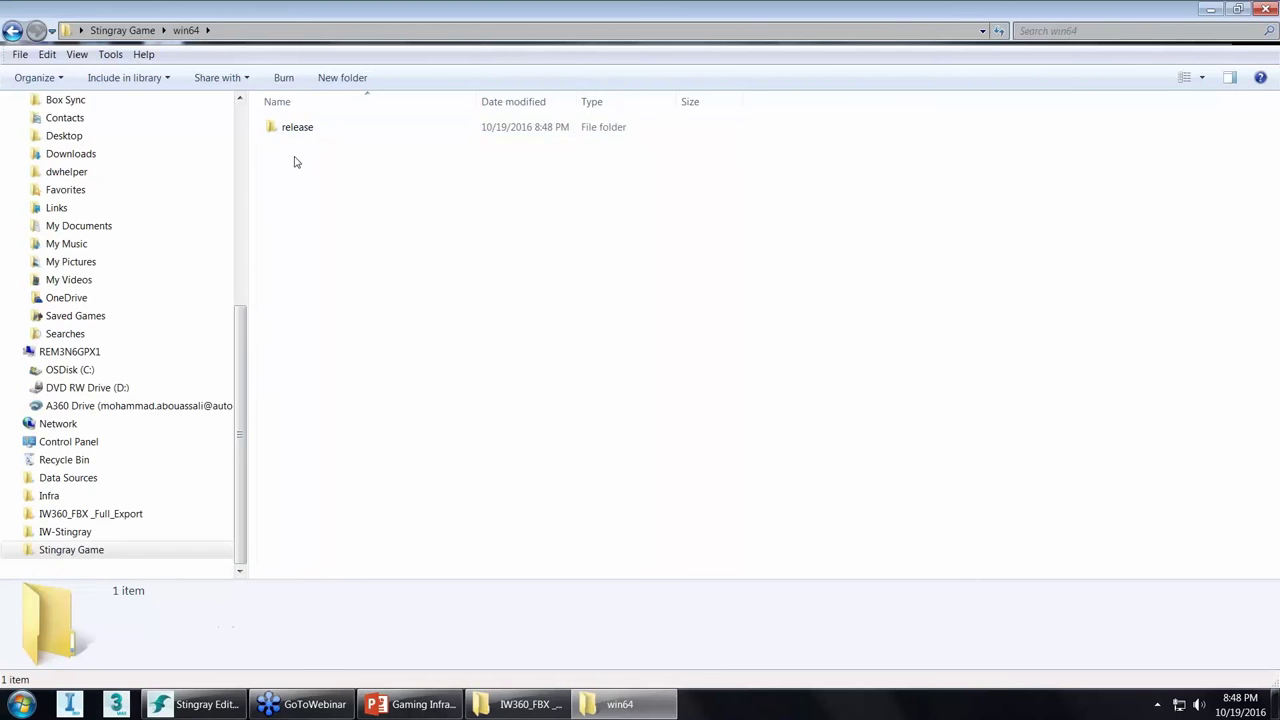
{"action": "double_click", "coordinate": [297, 134]}
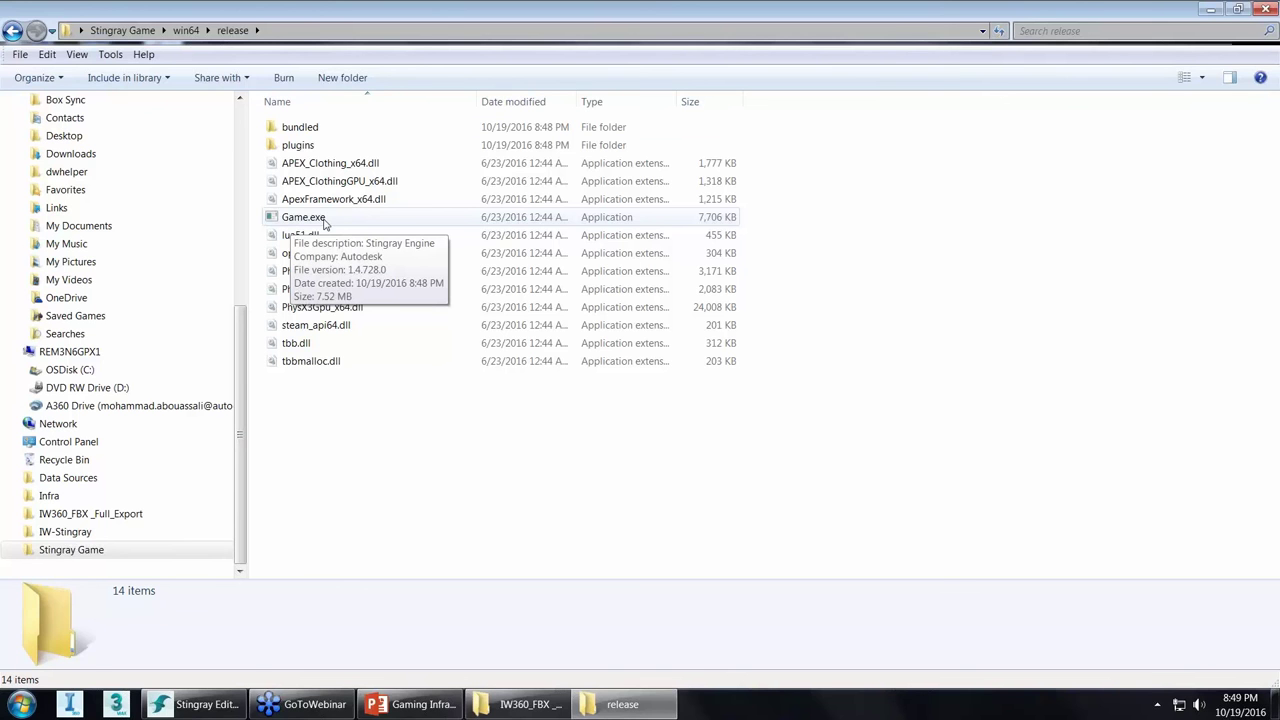
Run the packaged Game.exe, start the game, and drive the taxi across the grass, resetting it once.
{"action": "left_click", "coordinate": [323, 220]}
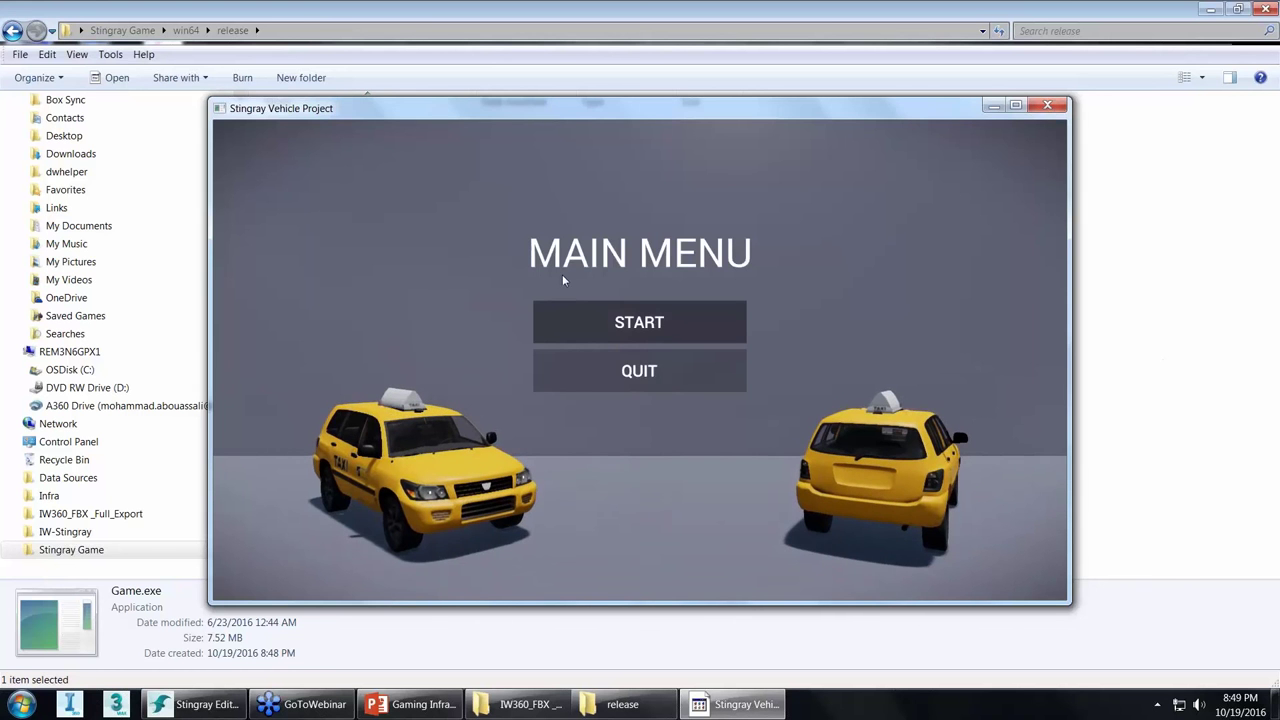
{"action": "left_click", "coordinate": [613, 325]}
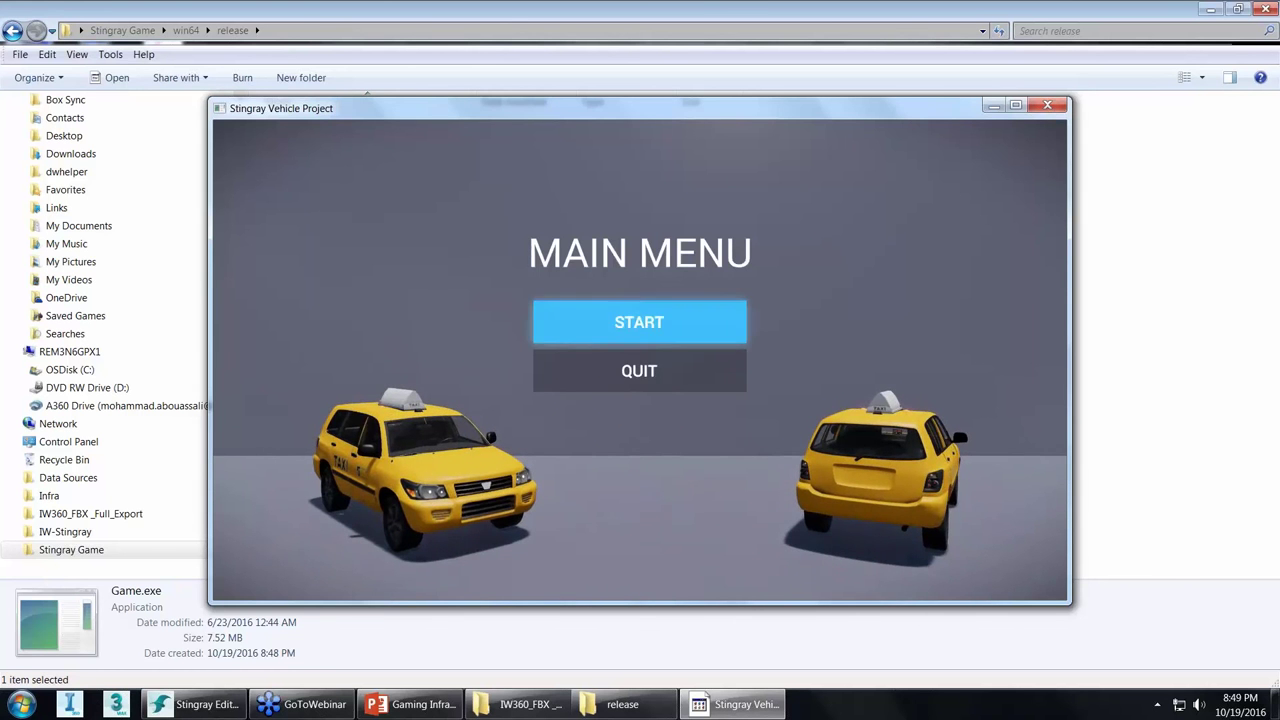
{"action": "key", "text": "w"}
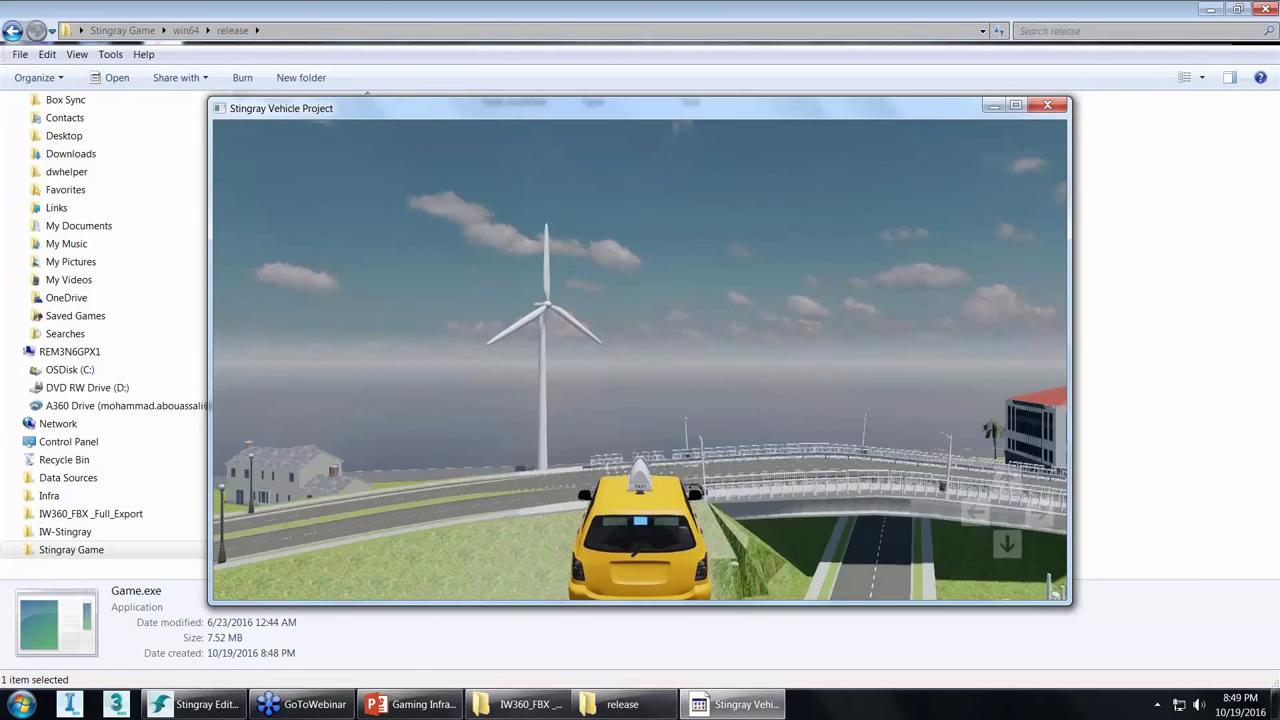
{"action": "key", "text": "a"}
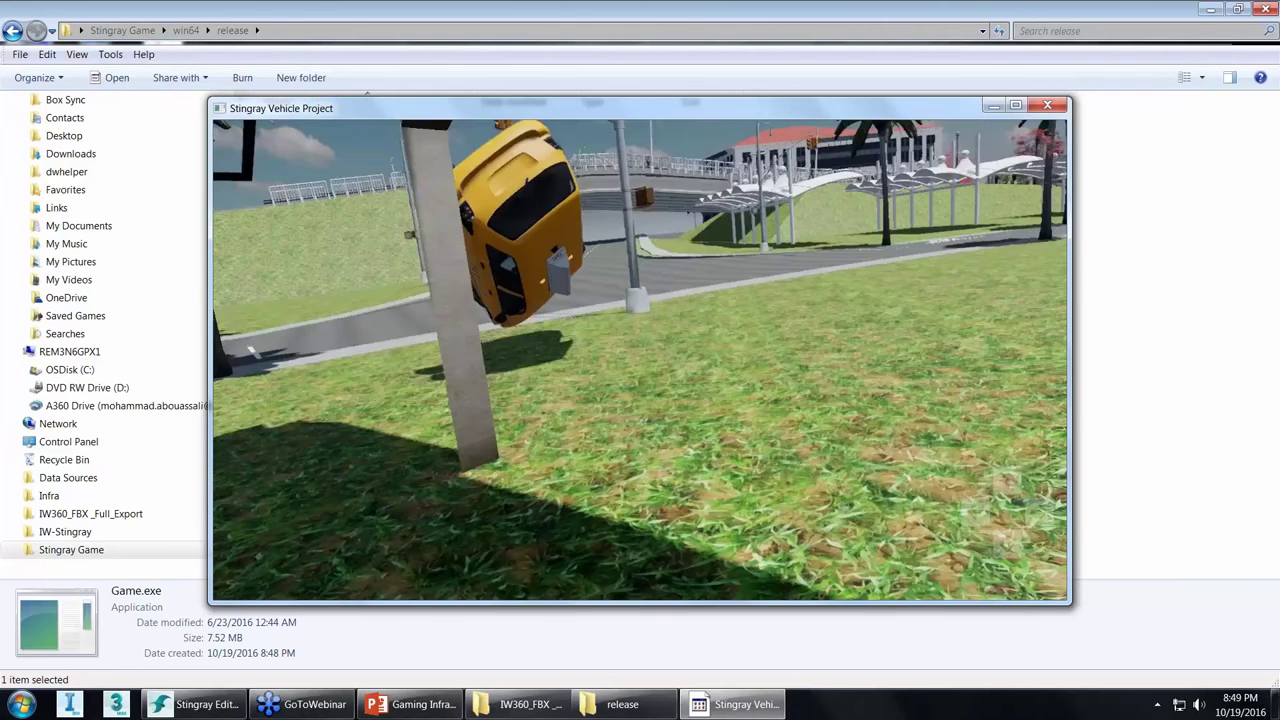
{"action": "key", "text": "r"}
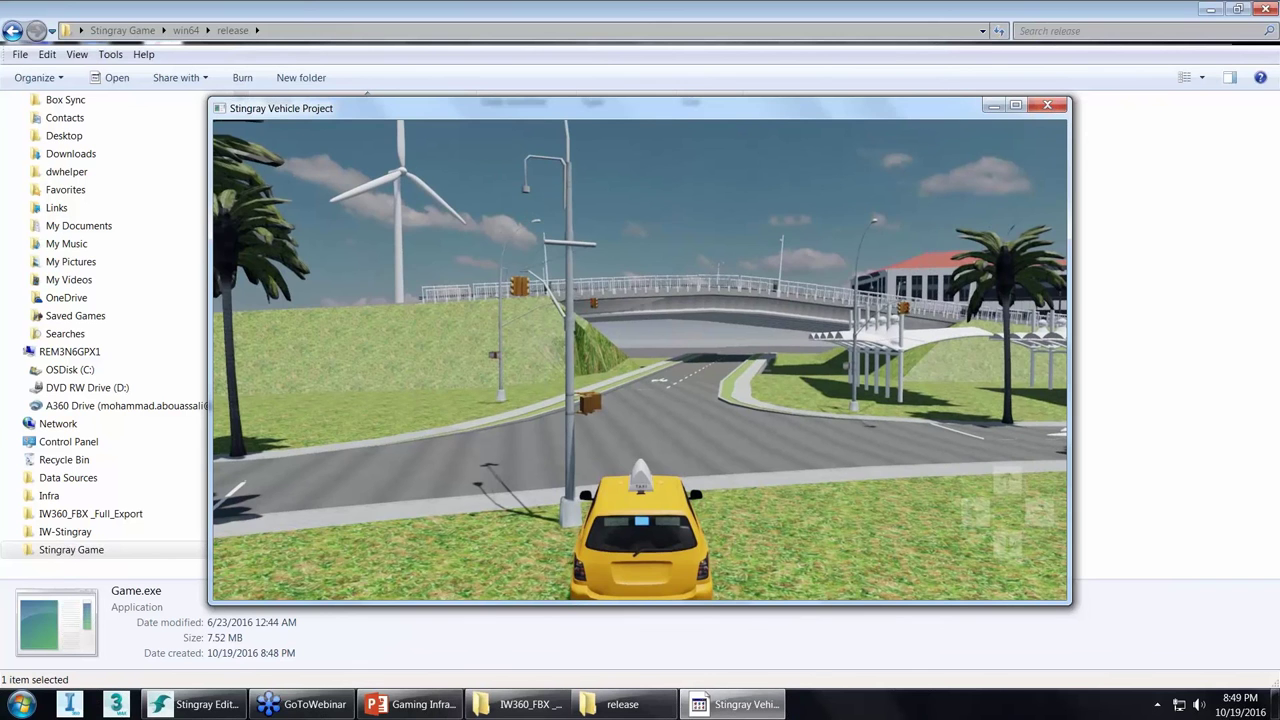
Drive the taxi from the grass along the palm-lined road and turn left at the intersection by the grey office building.
{"action": "key", "text": "Up"}
{"action": "key", "text": "Right"}
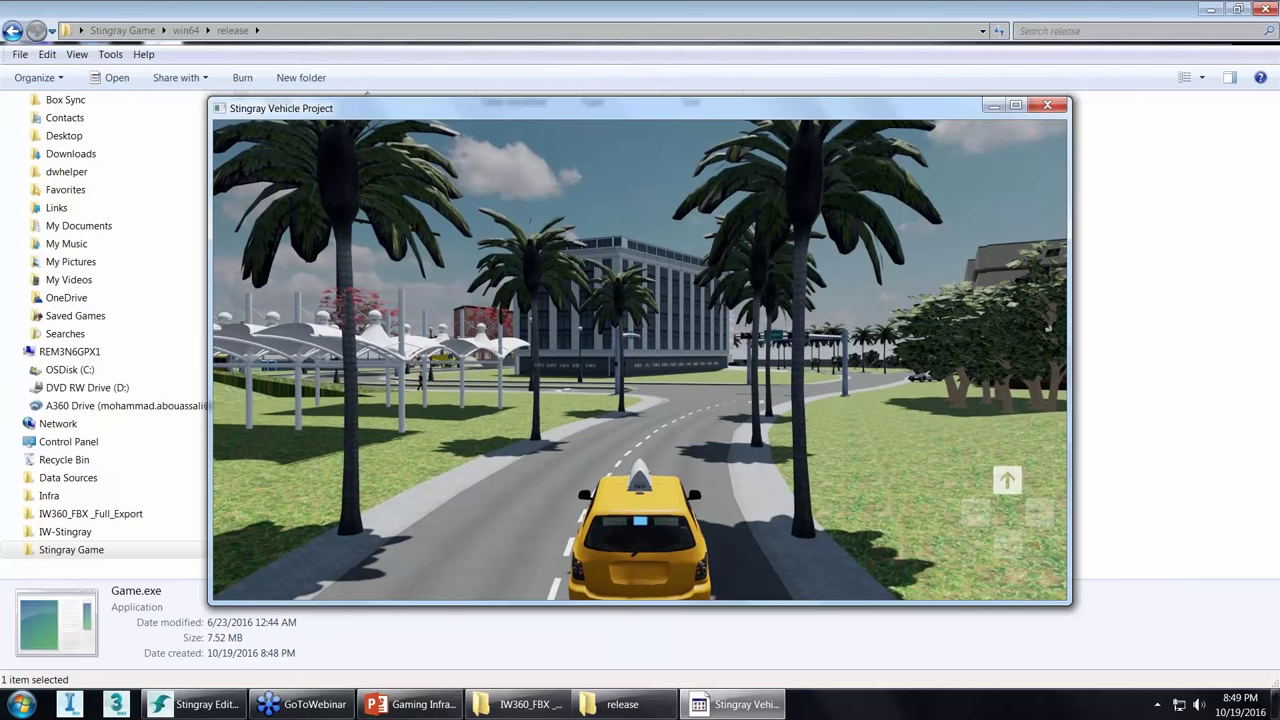
{"action": "key", "text": "Up"}
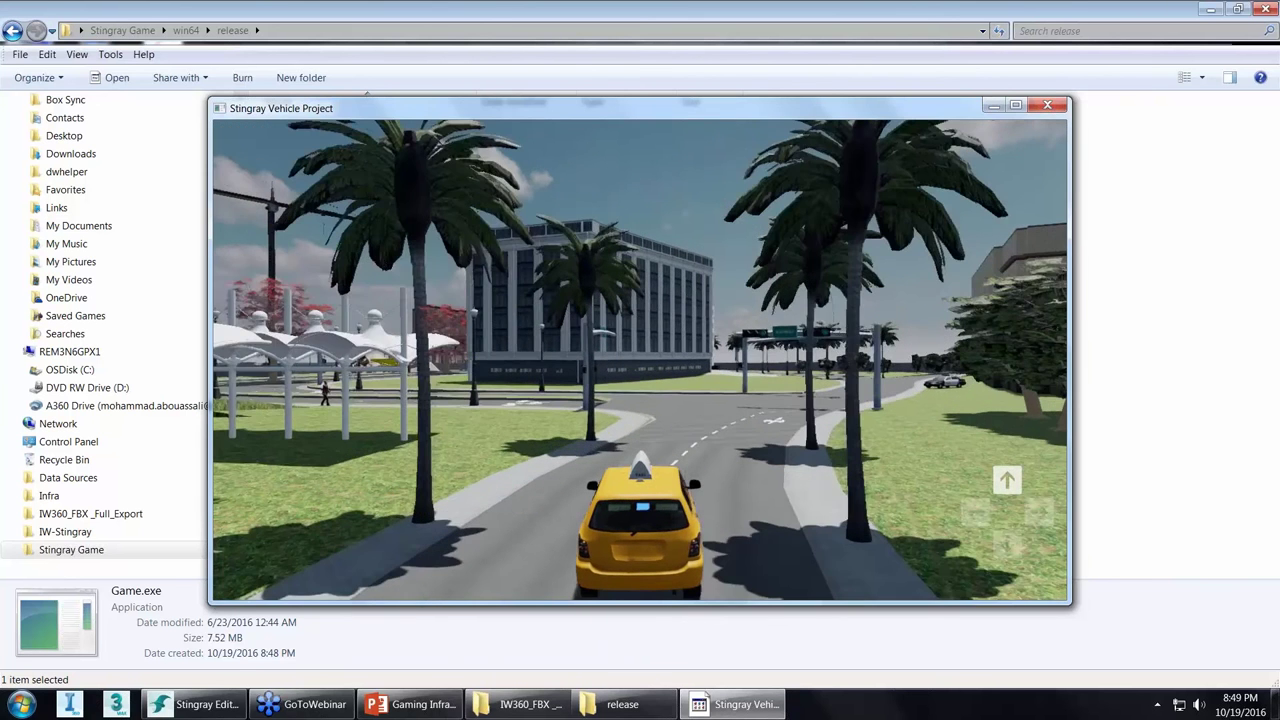
{"action": "key", "text": "Left"}
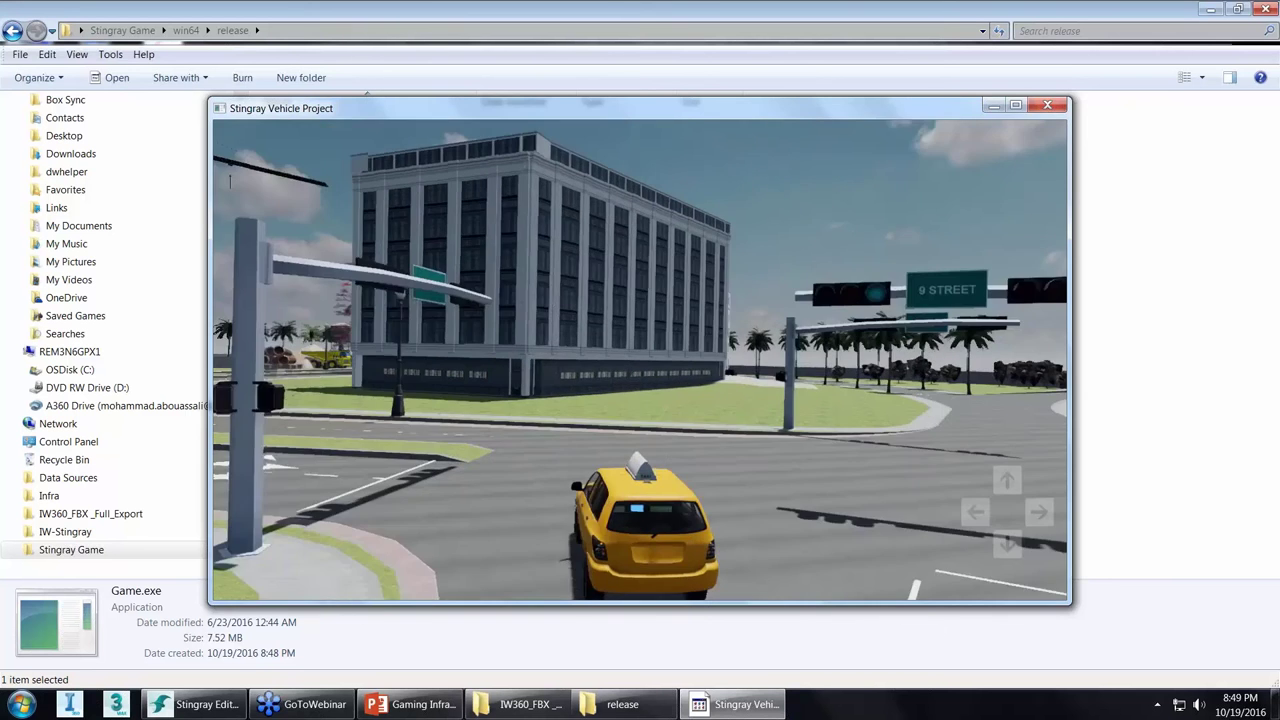
{"action": "key", "text": "Left"}
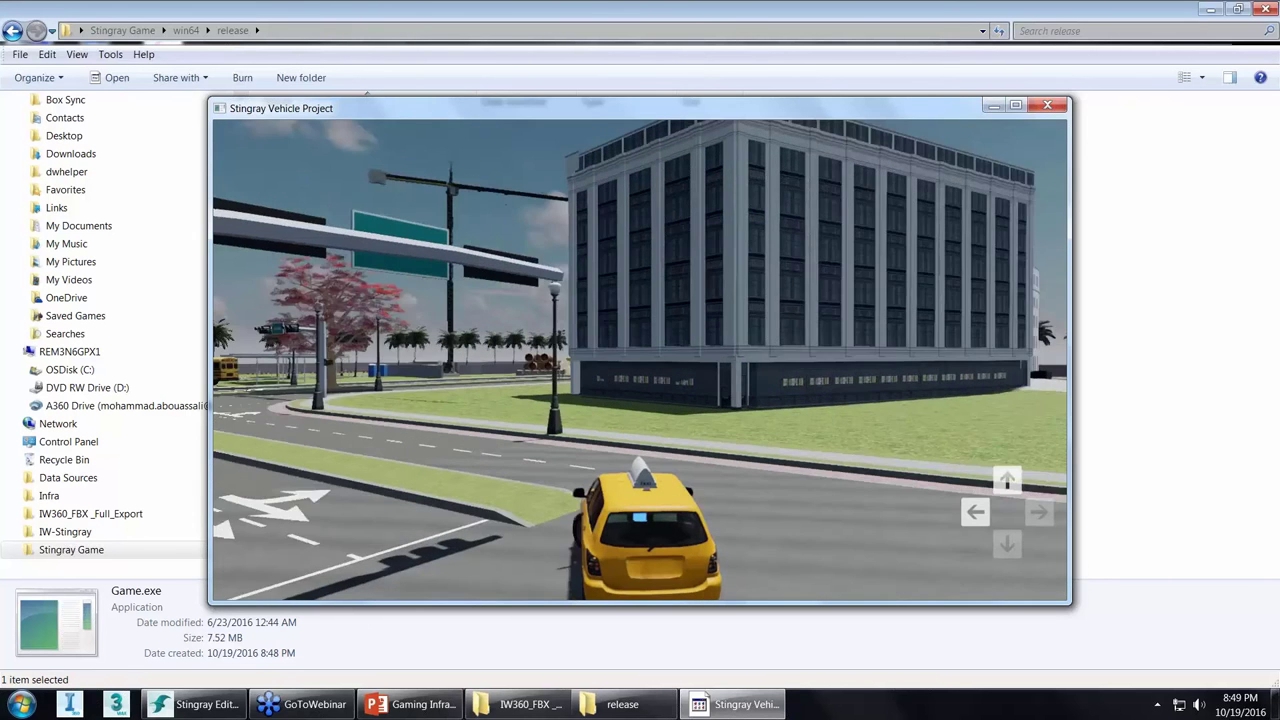
{"action": "key", "text": "Up"}
{"action": "key", "text": "Left"}
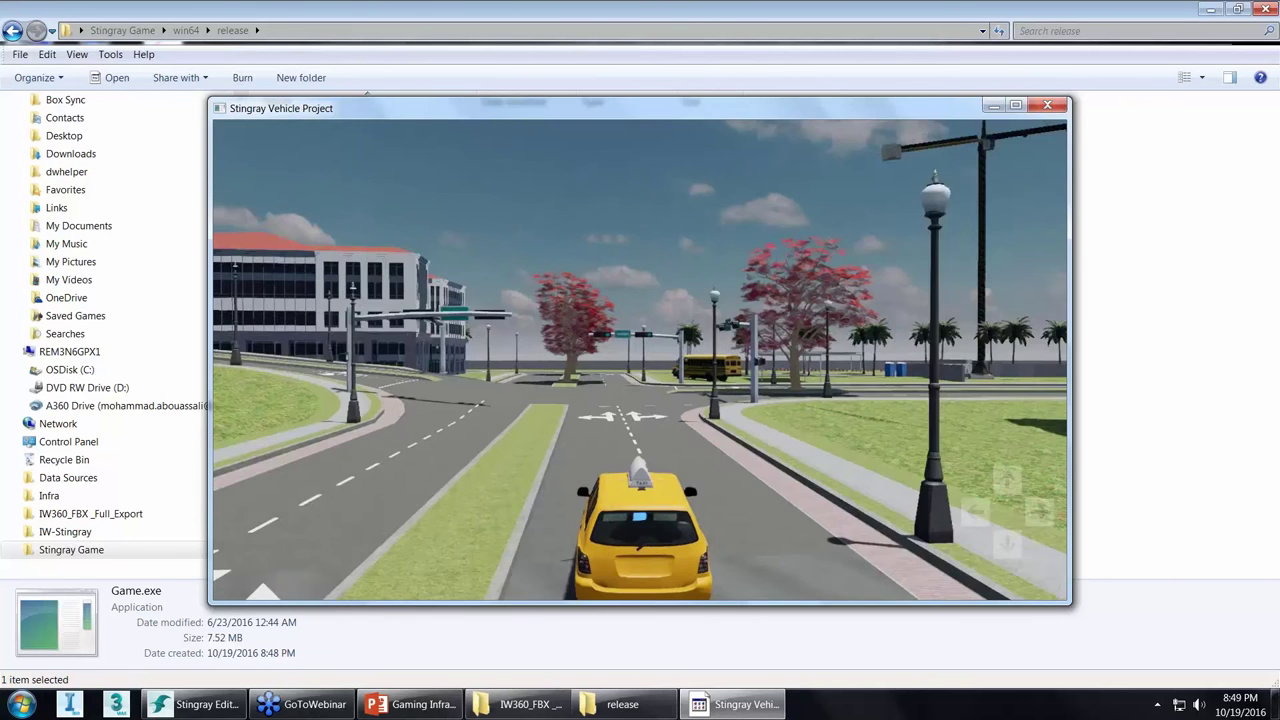
Drive the taxi through the next intersection and left over the bridge toward the houses, then leave the game.
{"action": "key", "text": "Up"}
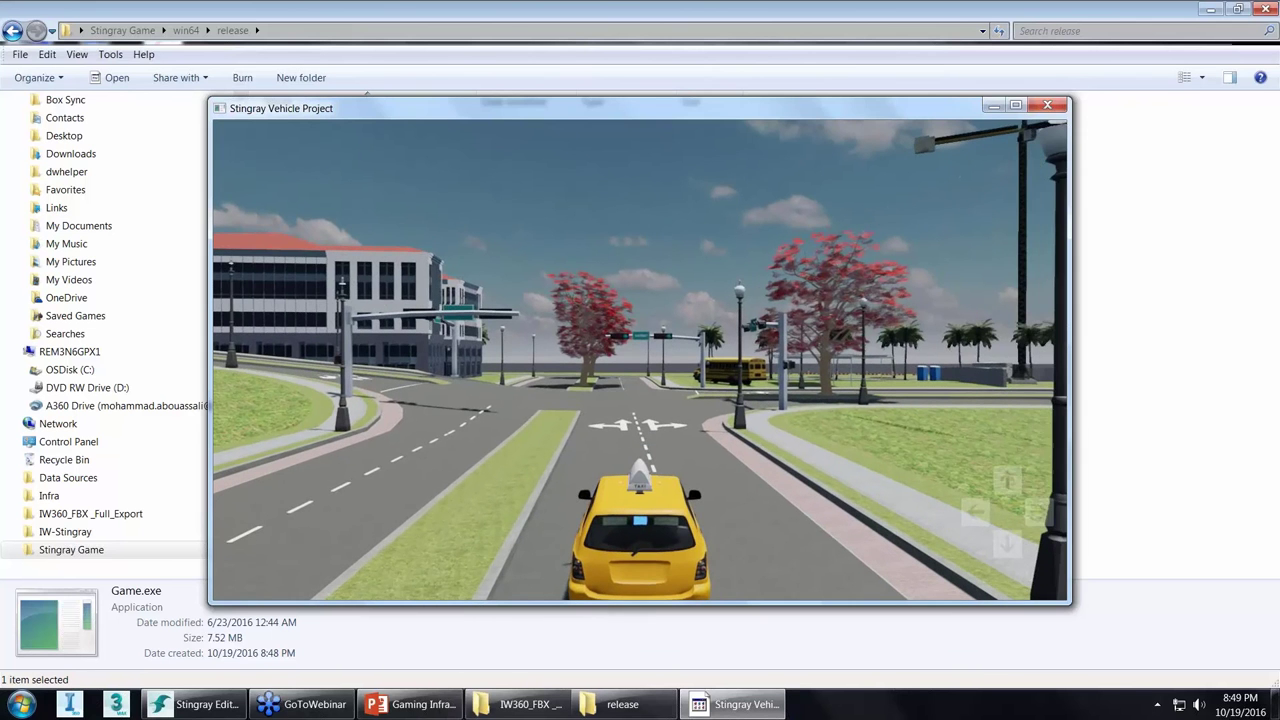
{"action": "key", "text": "Up"}
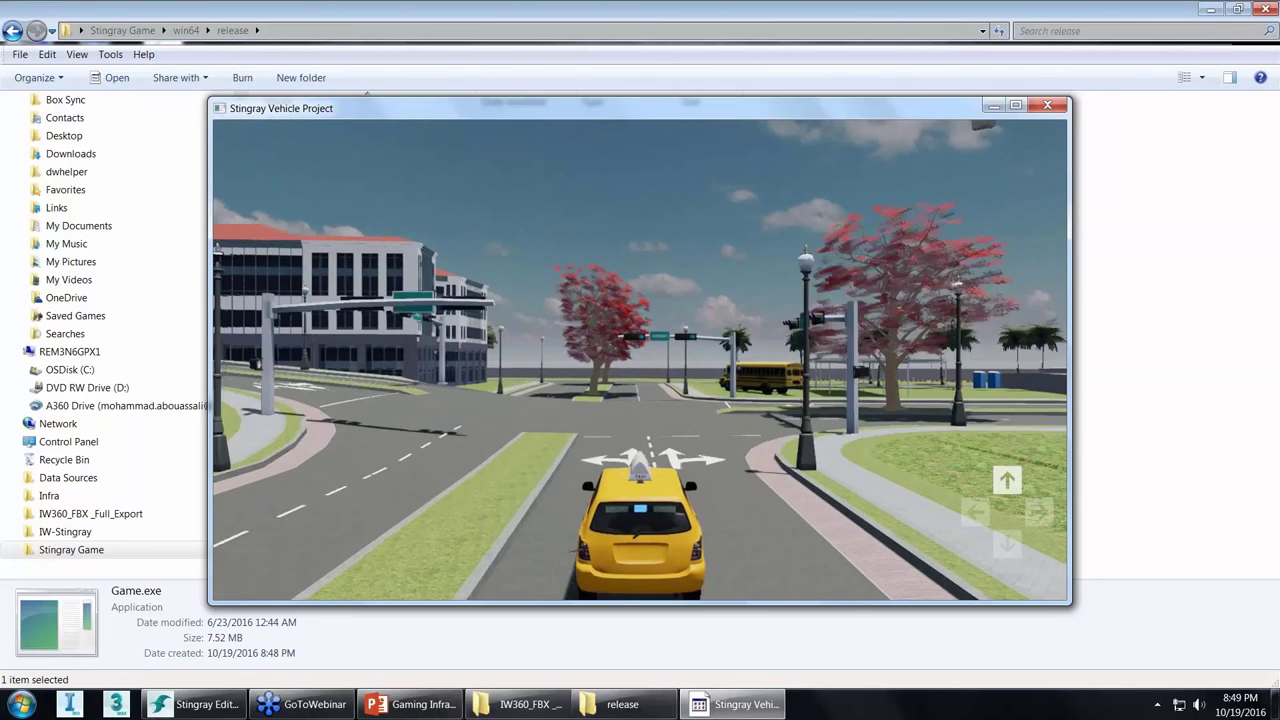
{"action": "key", "text": "Left"}
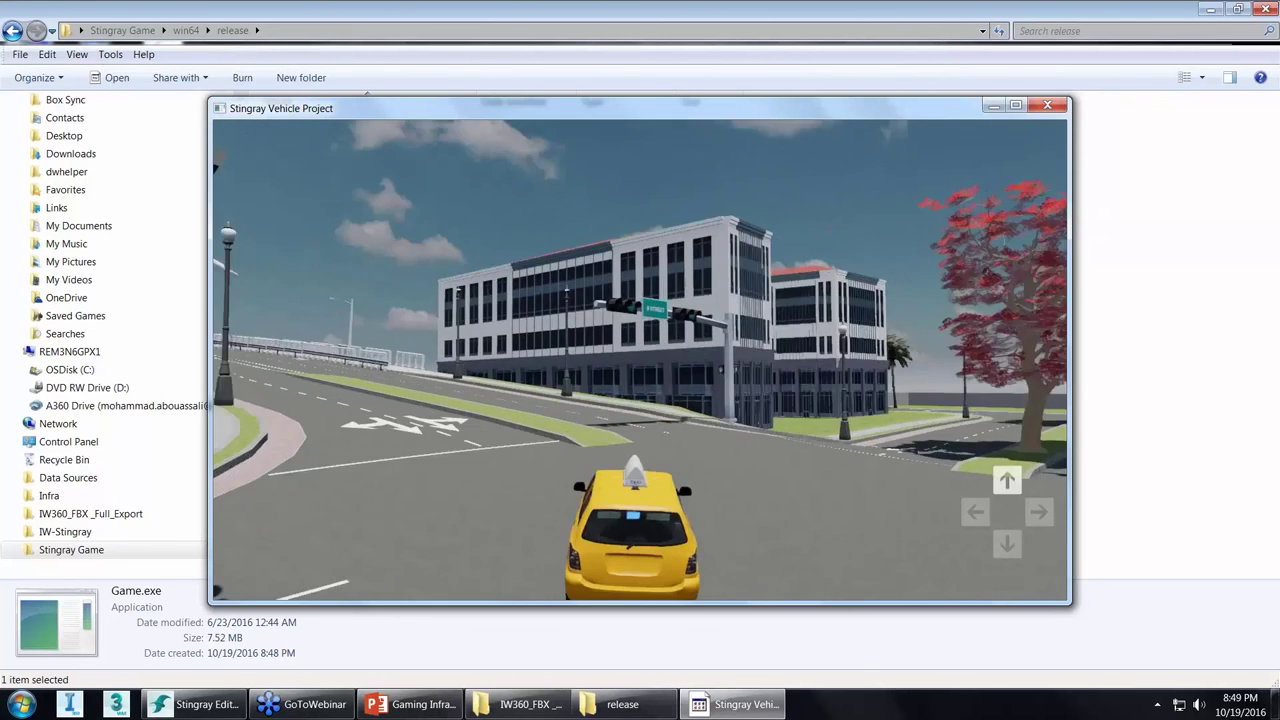
{"action": "key", "text": "Right"}
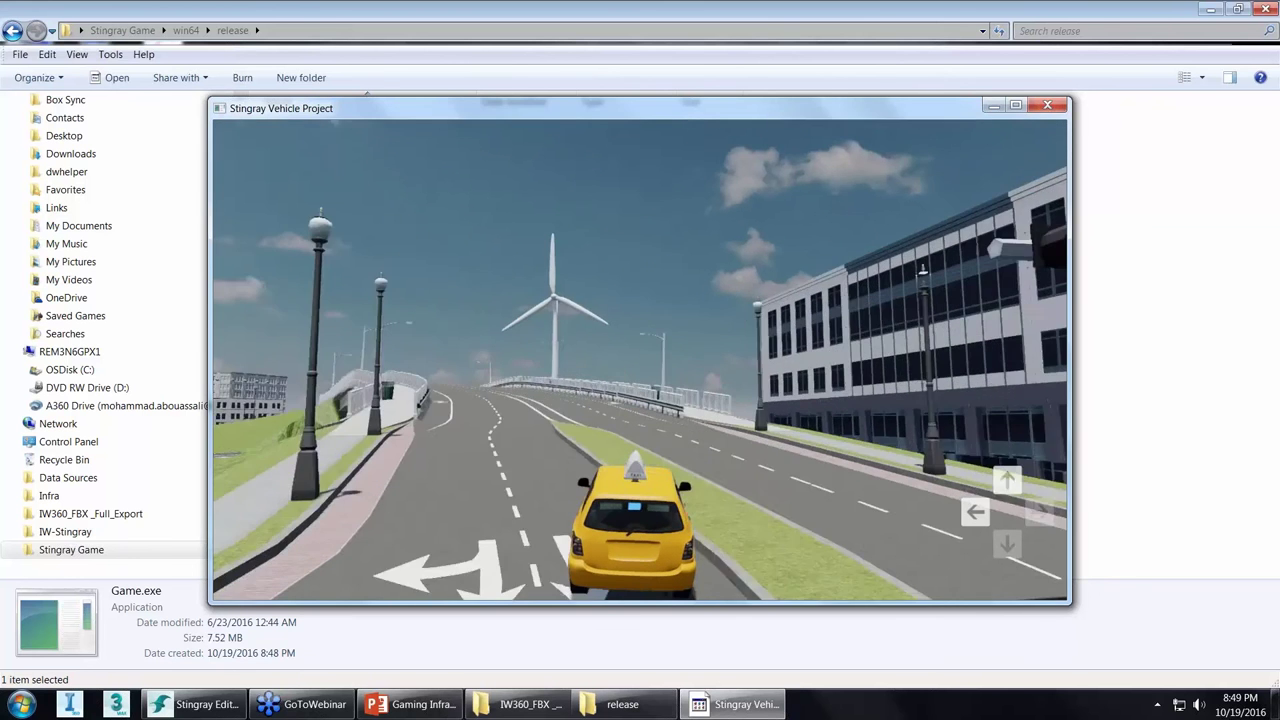
{"action": "key", "text": "Left"}
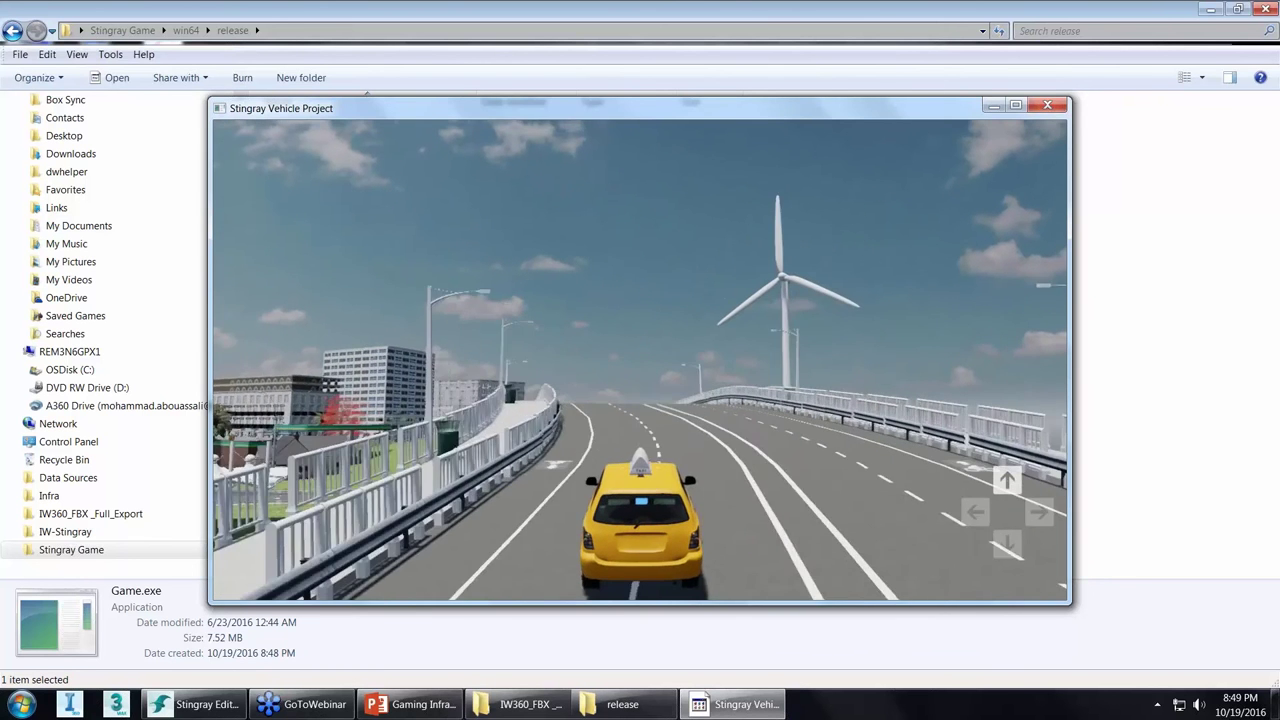
{"action": "key", "text": "Left"}
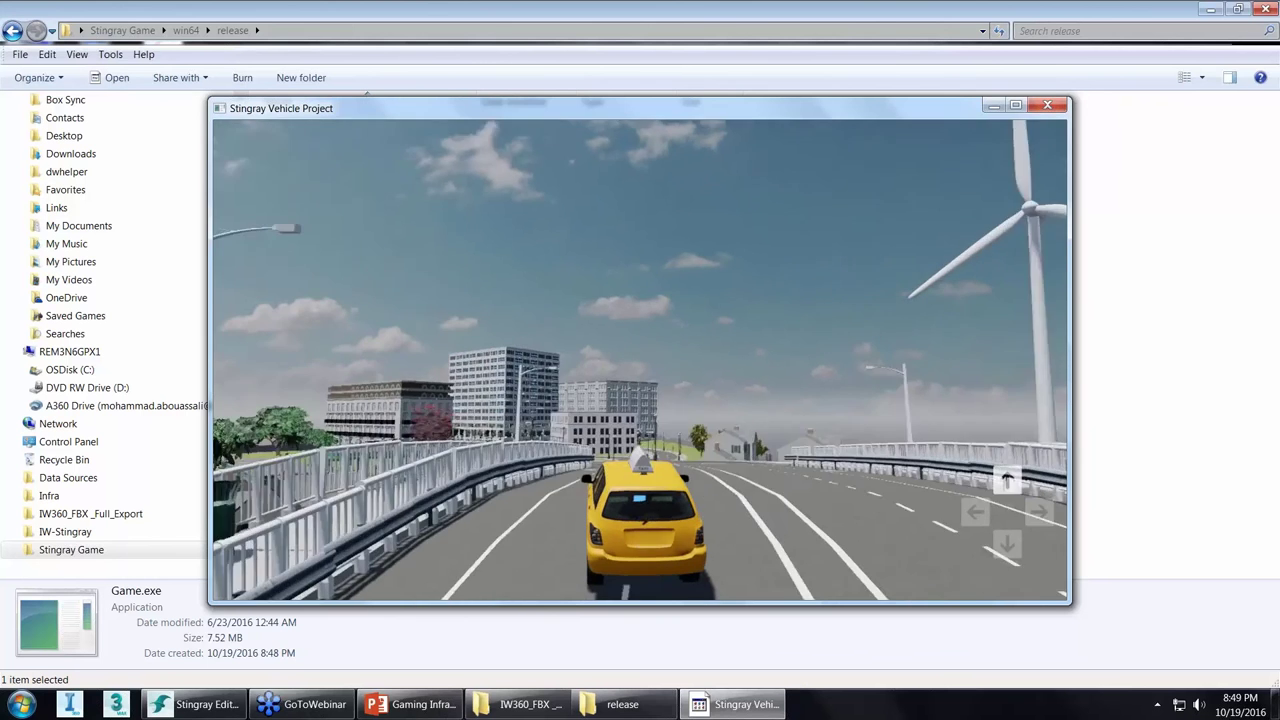
{"action": "key", "text": "Left"}
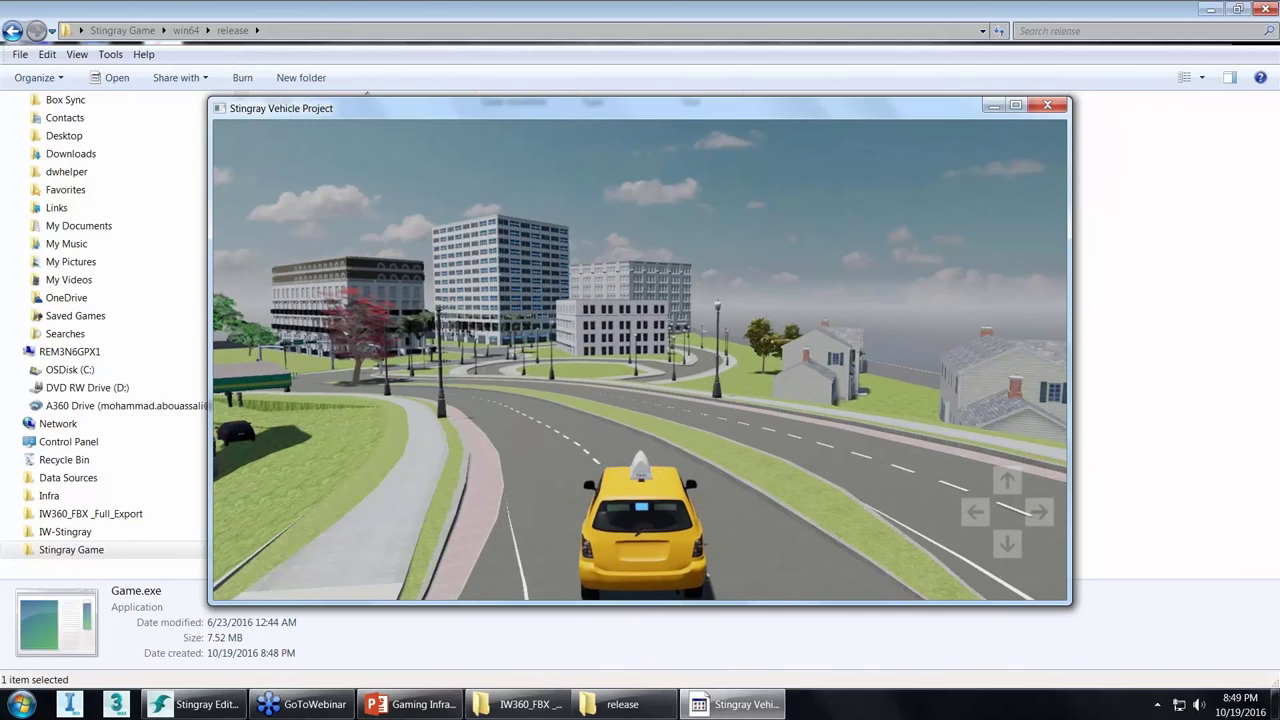
{"action": "key", "text": "Left"}
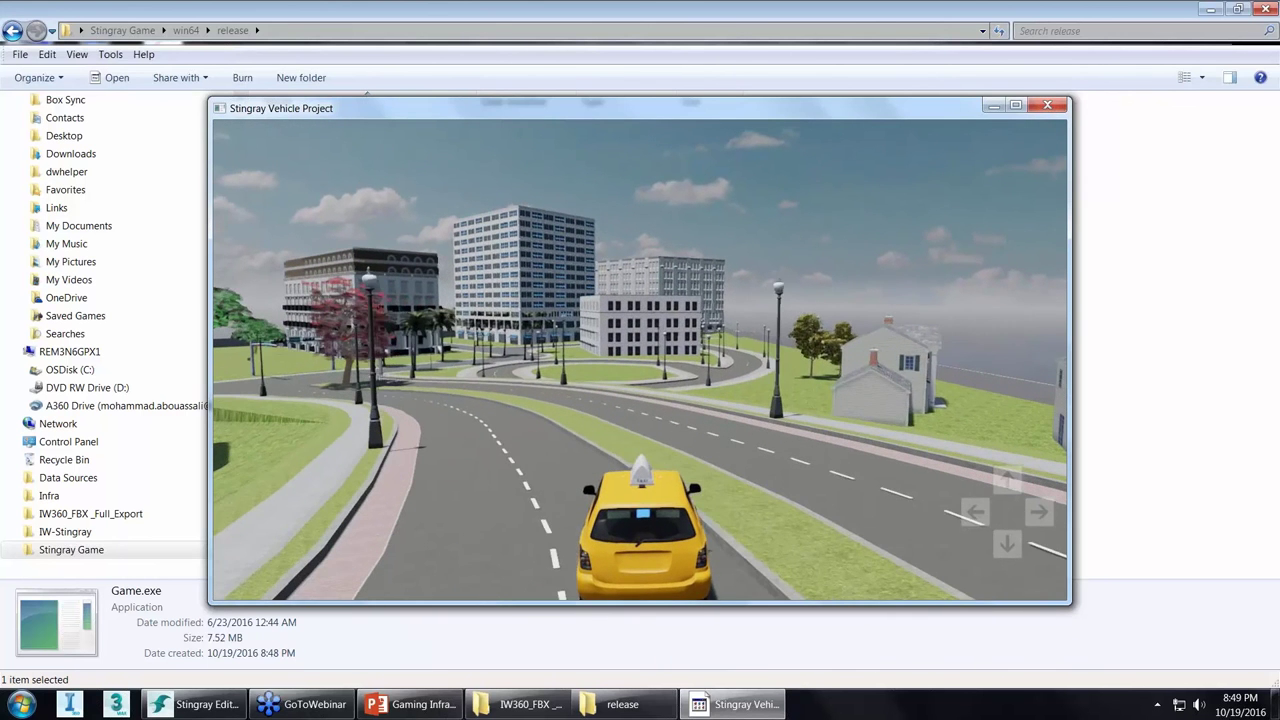
{"action": "key", "text": "Escape"}
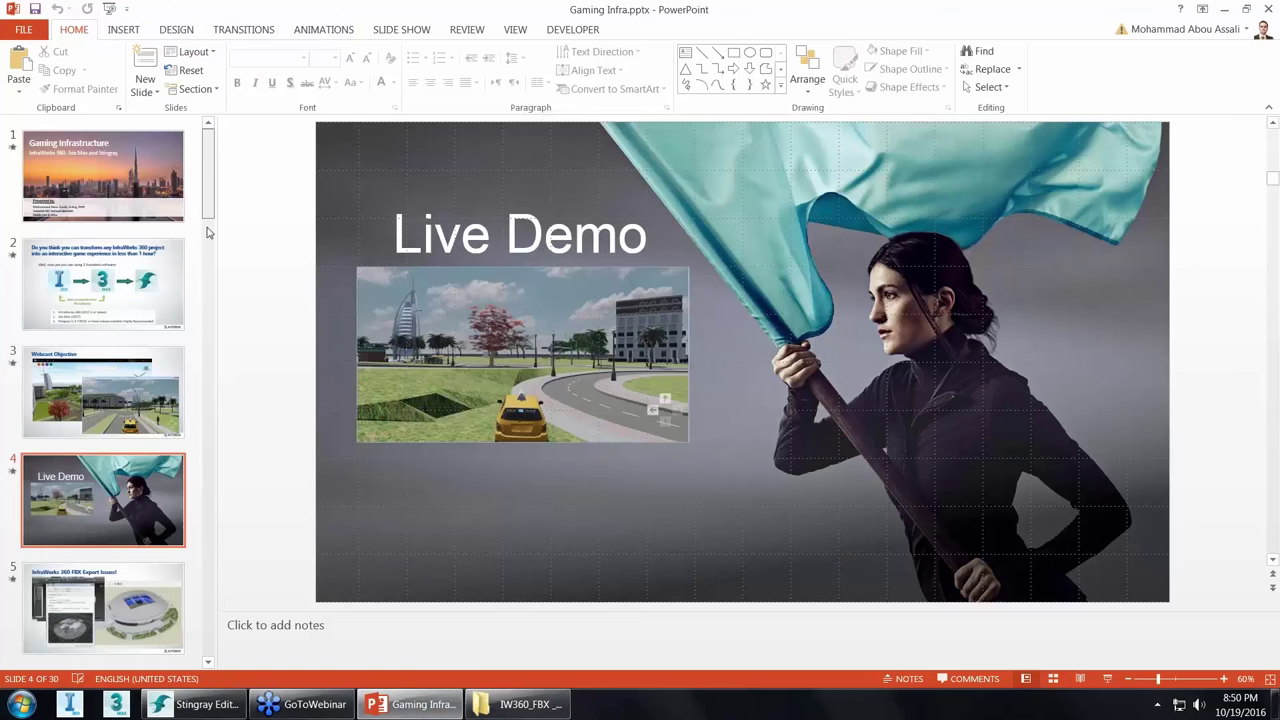
In the Gaming Infra.pptx presentation in PowerPoint, start the slide show from slide 5 on InfraWorks 360 FBX export issues and reveal its first image.
{"action": "scroll", "coordinate": [205, 270], "scroll_direction": "down", "scroll_amount": 4}
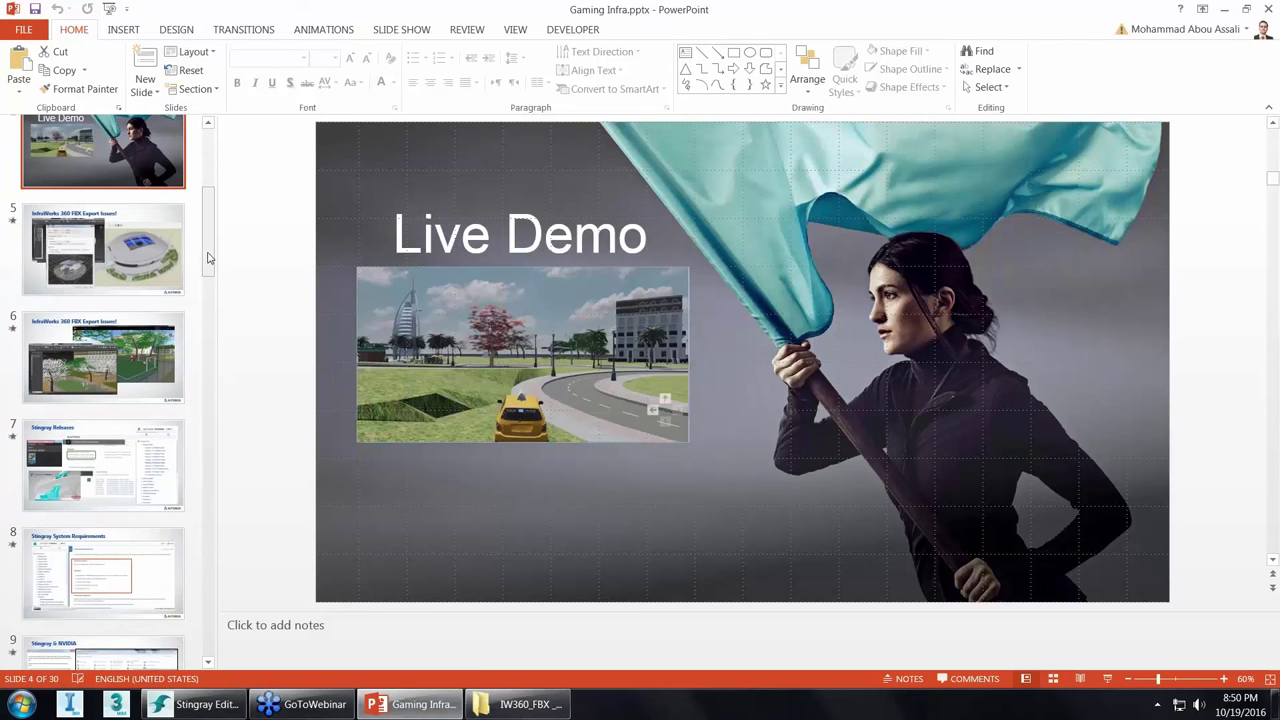
{"action": "scroll", "coordinate": [206, 260], "scroll_direction": "down", "scroll_amount": 2}
{"action": "left_click", "coordinate": [134, 200]}
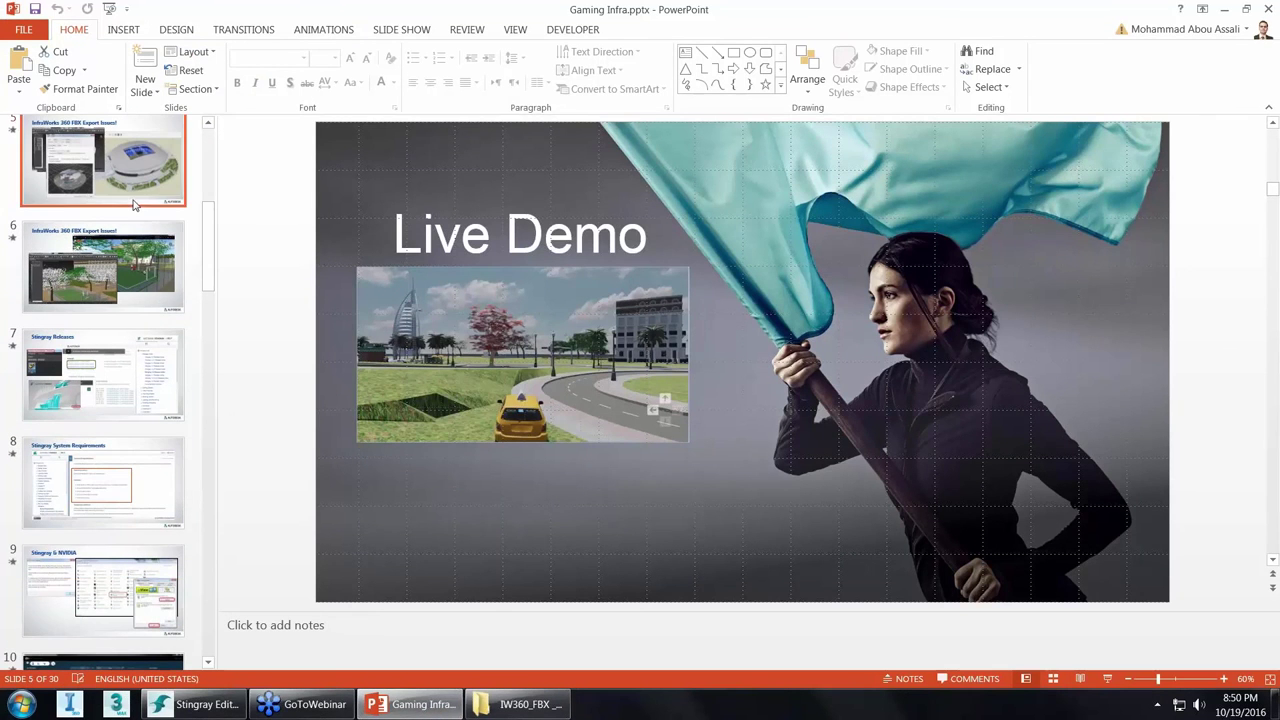
{"action": "key", "text": "shift+F5"}
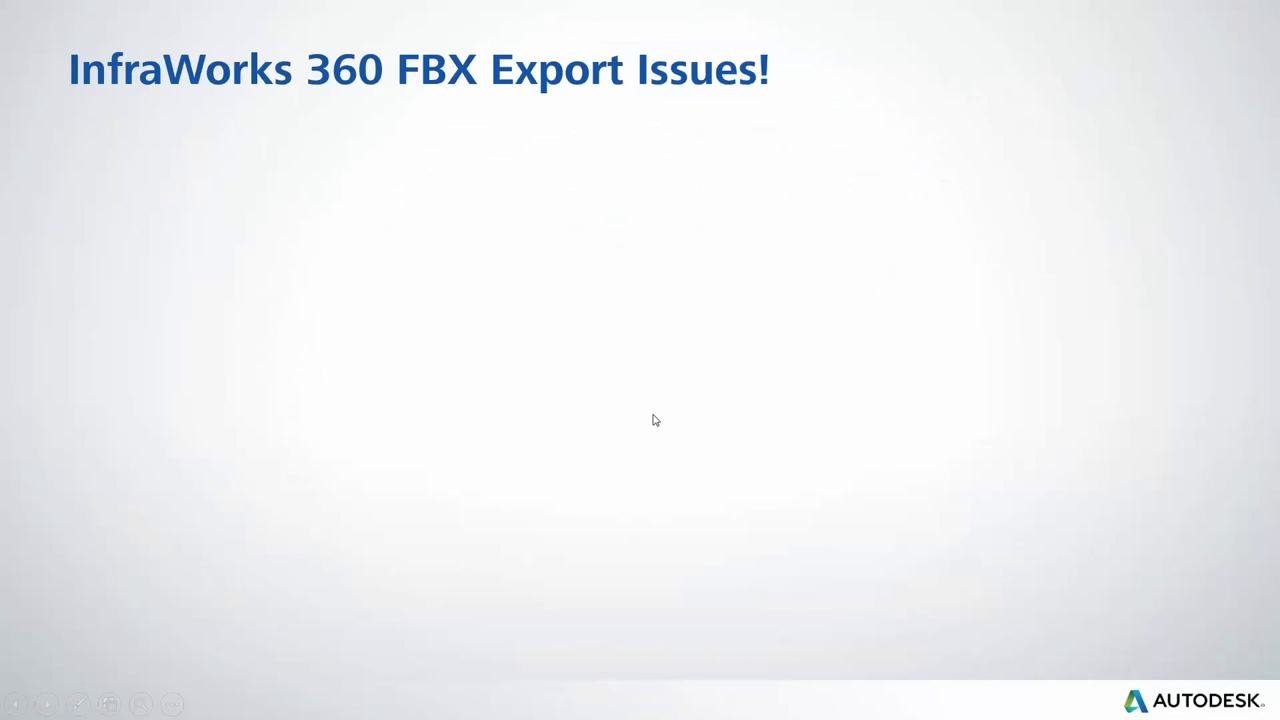
{"action": "left_click", "coordinate": [655, 420]}
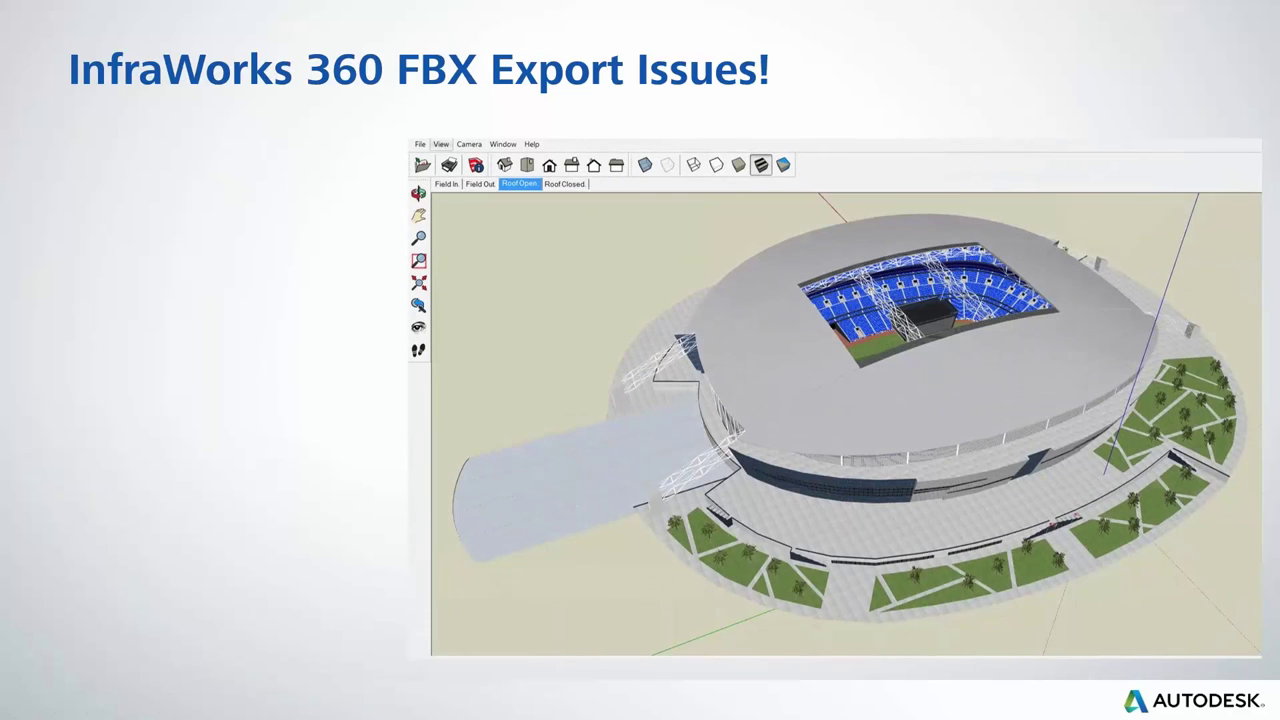